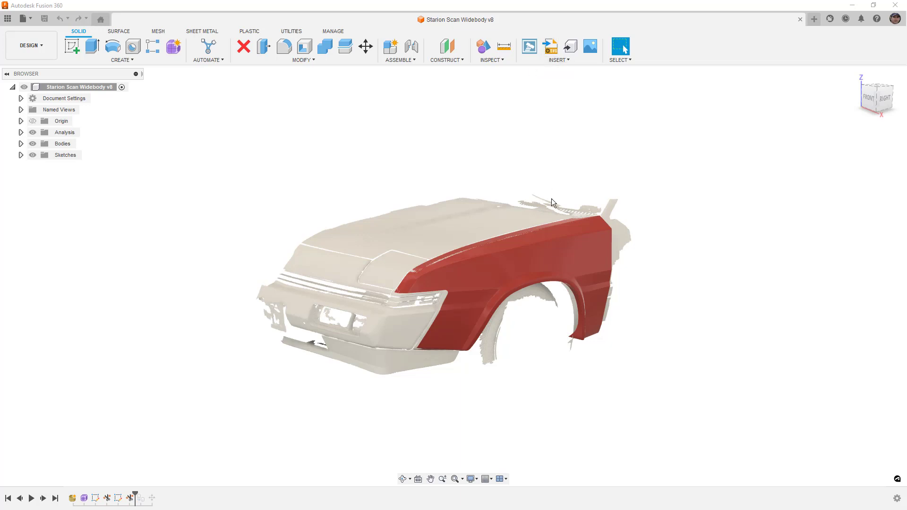
View the car from its right side and orbit above the front fender, checking its crease edges
click(884, 98)
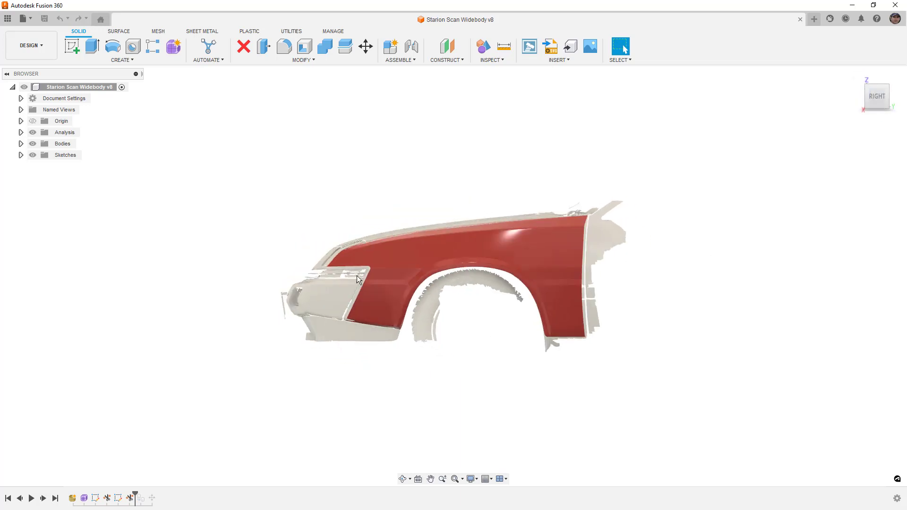
scroll(350, 261, up, 2)
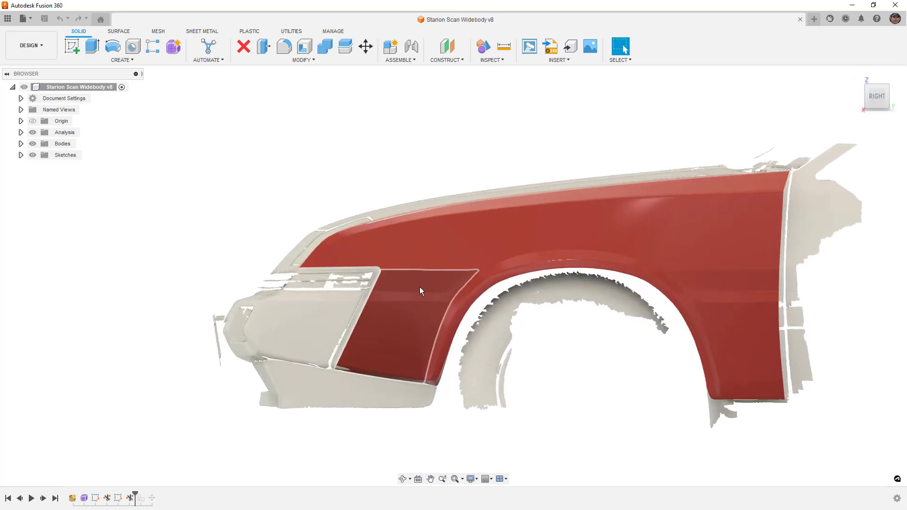
scroll(420, 287, down, 2)
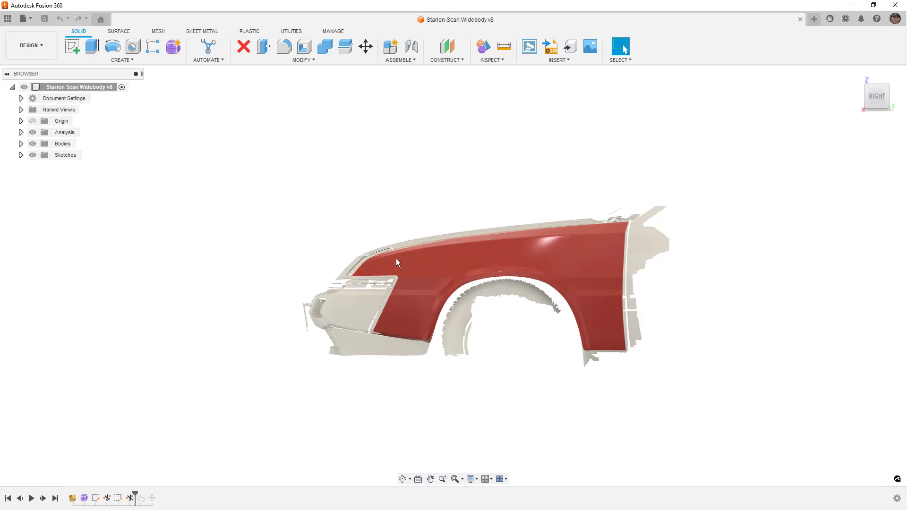
scroll(380, 266, up, 5)
shift+middle_drag(396, 273, 411, 271)
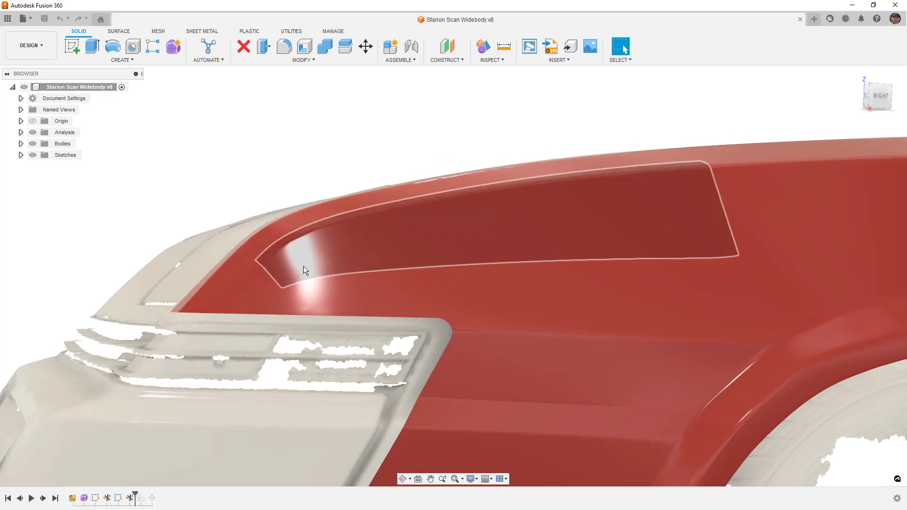
shift+middle_drag(302, 274, 391, 275)
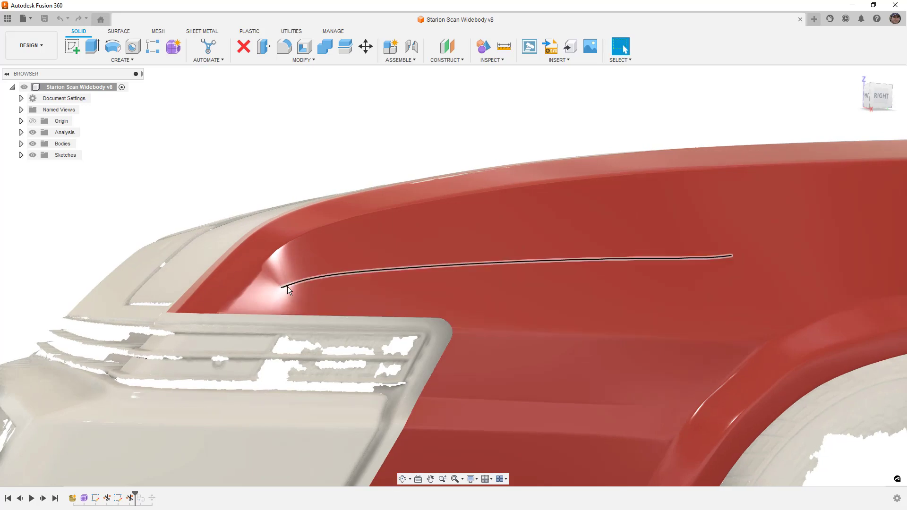
double_click(280, 293)
key(Escape)
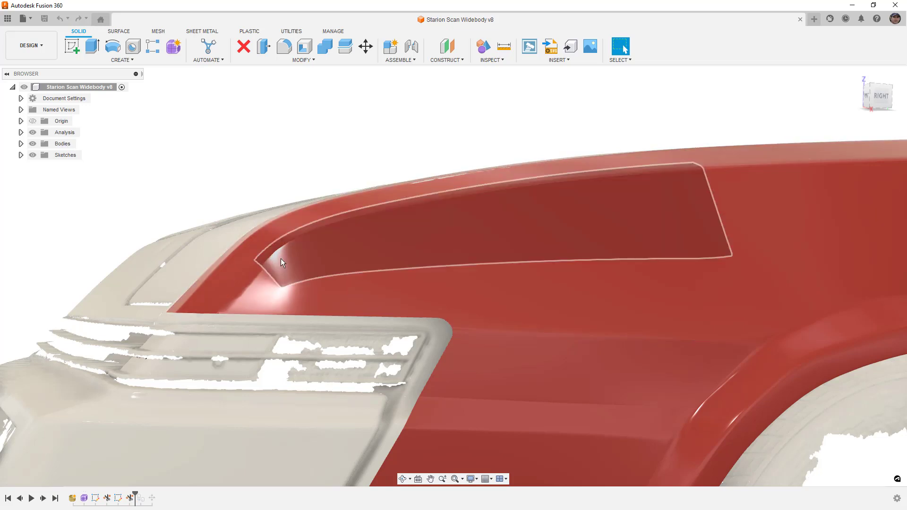
scroll(277, 279, down, 10)
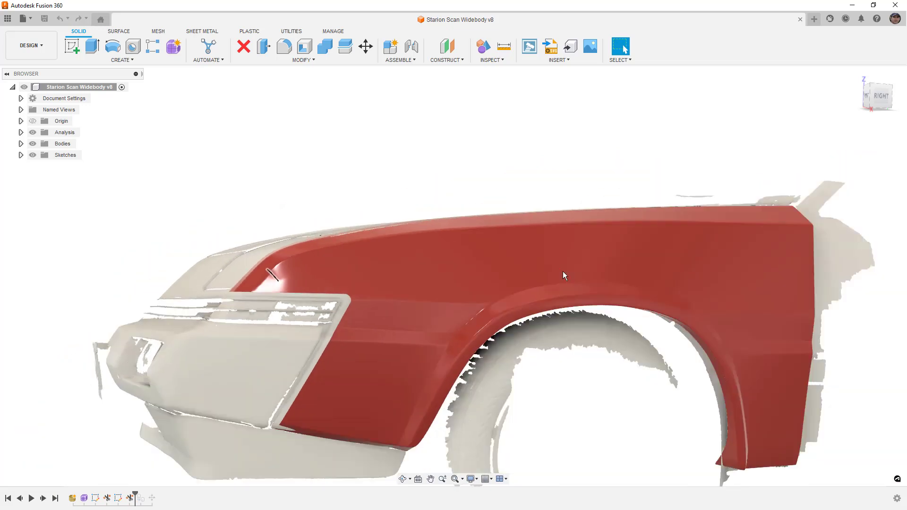
Orbit between front-quarter and side views of the fender, zooming in and out
shift+middle_drag(614, 261, 640, 242)
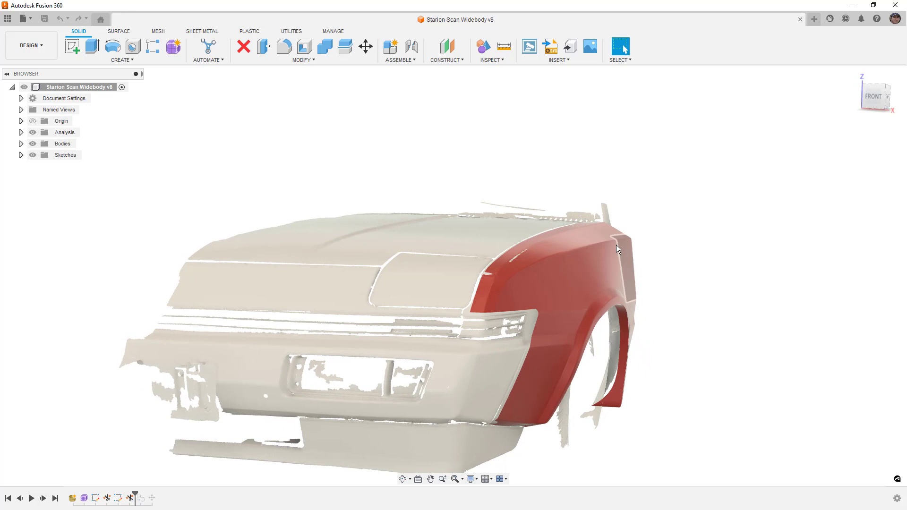
shift+middle_drag(544, 283, 297, 272)
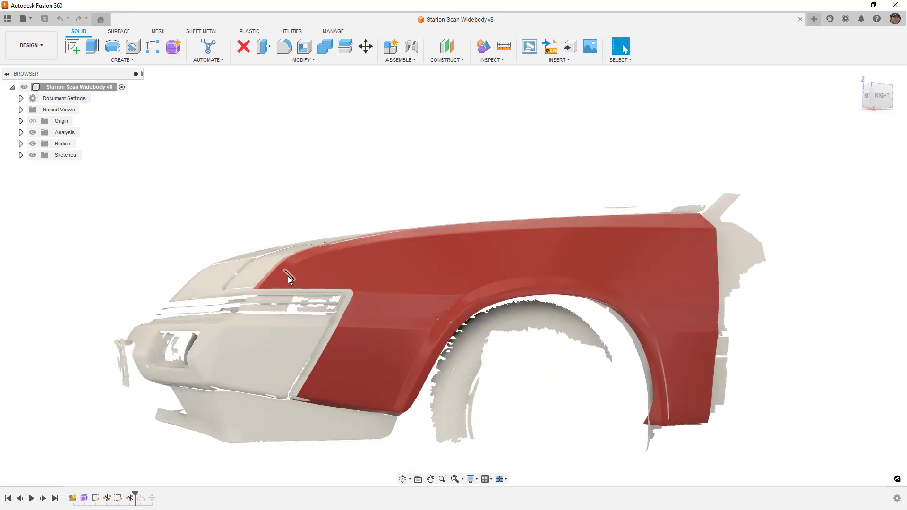
scroll(289, 276, up, 2)
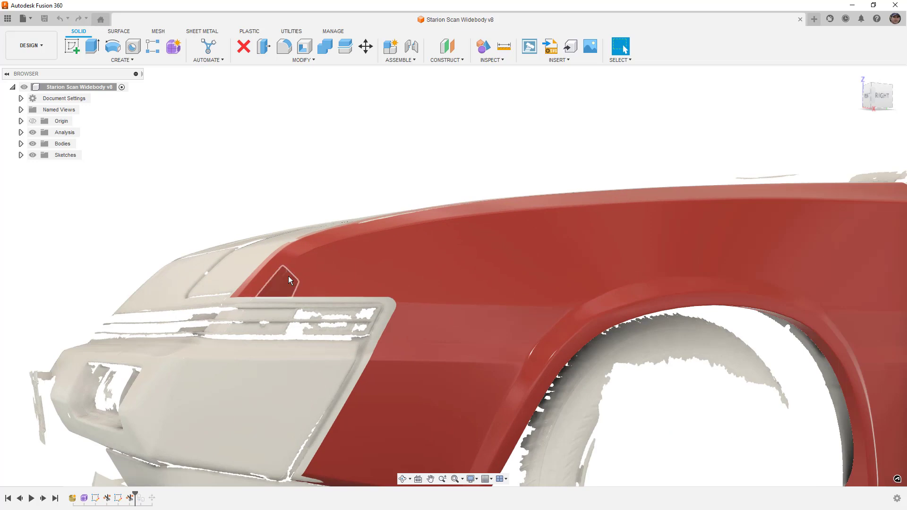
shift+middle_drag(370, 287, 425, 307)
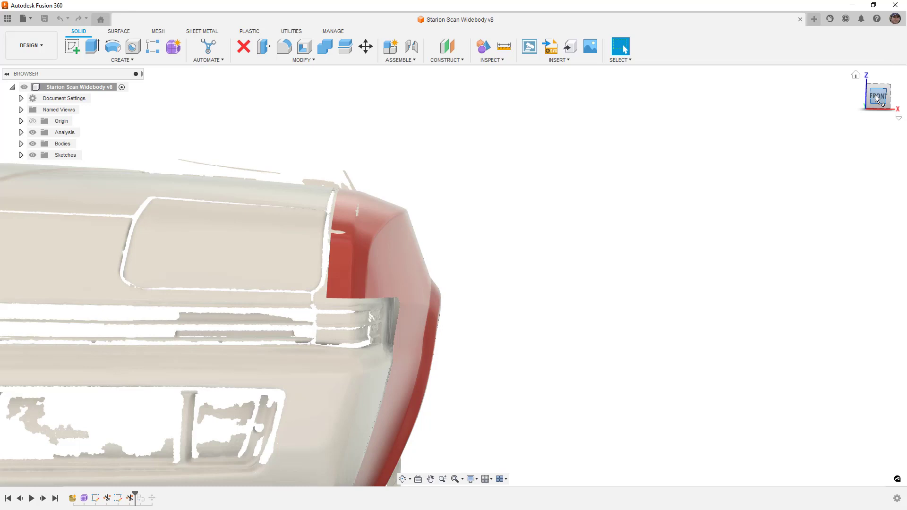
scroll(381, 314, up, 5)
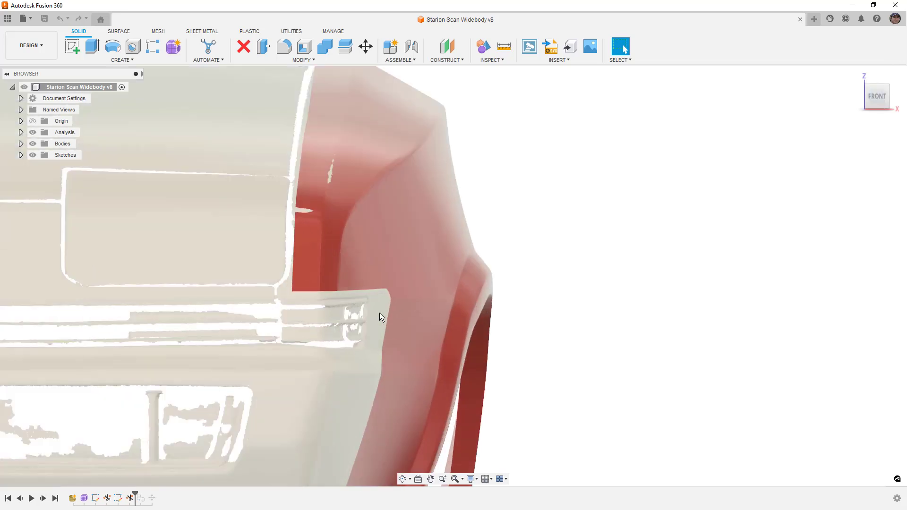
scroll(379, 313, up, 4)
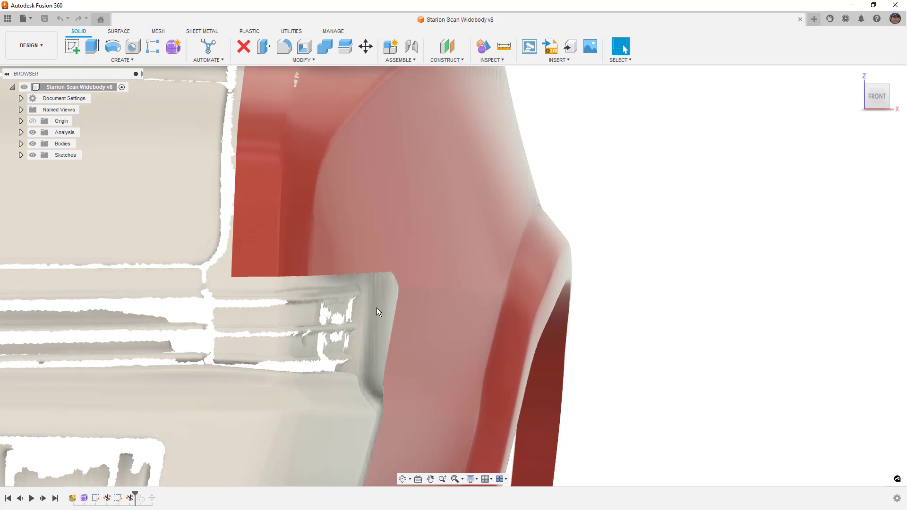
scroll(377, 311, down, 5)
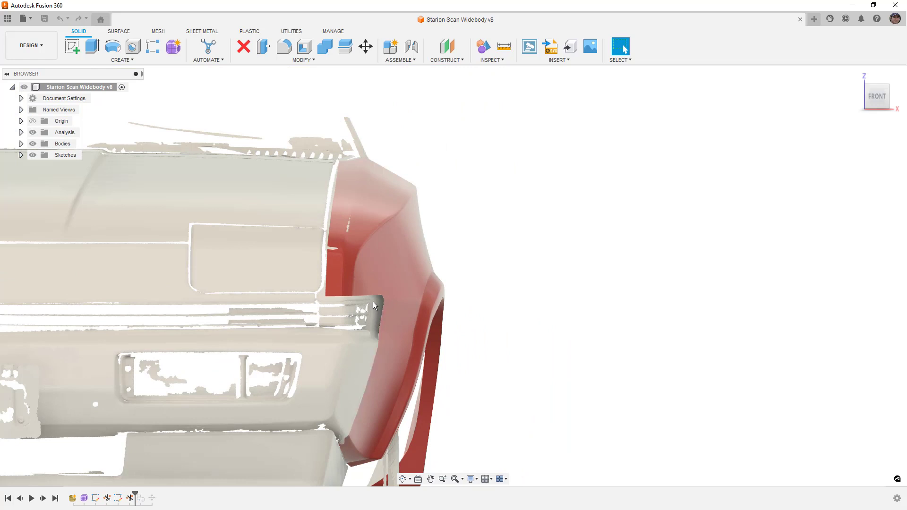
Orbit from the side to a rear-quarter view of the red fender and zoom in
shift+middle_drag(527, 356, 442, 398)
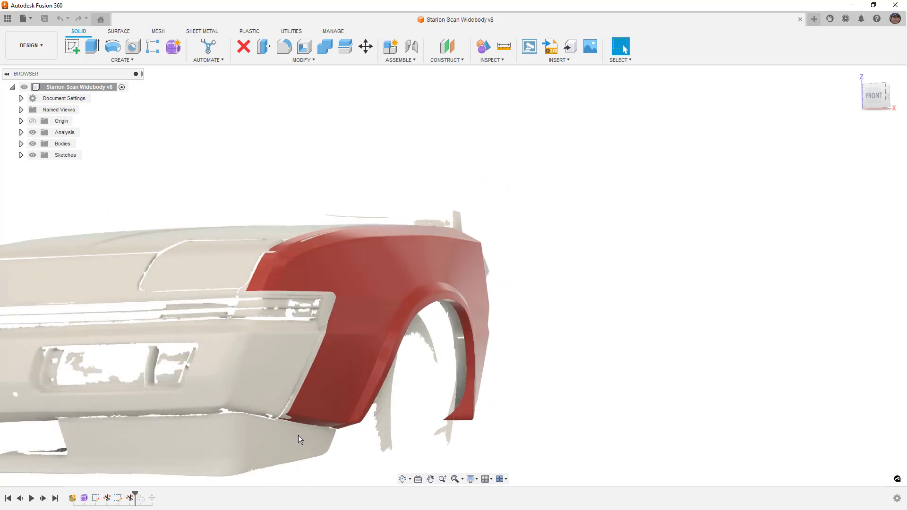
shift+middle_drag(311, 447, 351, 447)
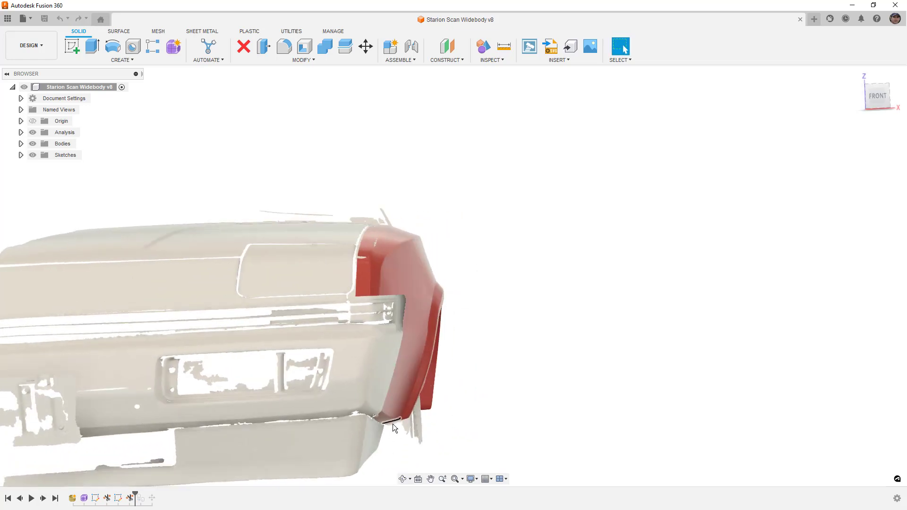
shift+middle_drag(390, 434, 276, 406)
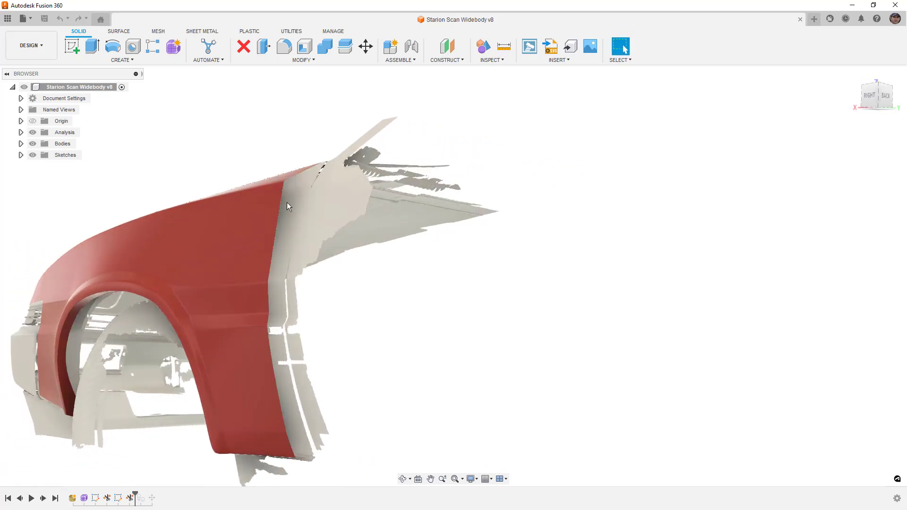
shift+middle_drag(281, 242, 554, 237)
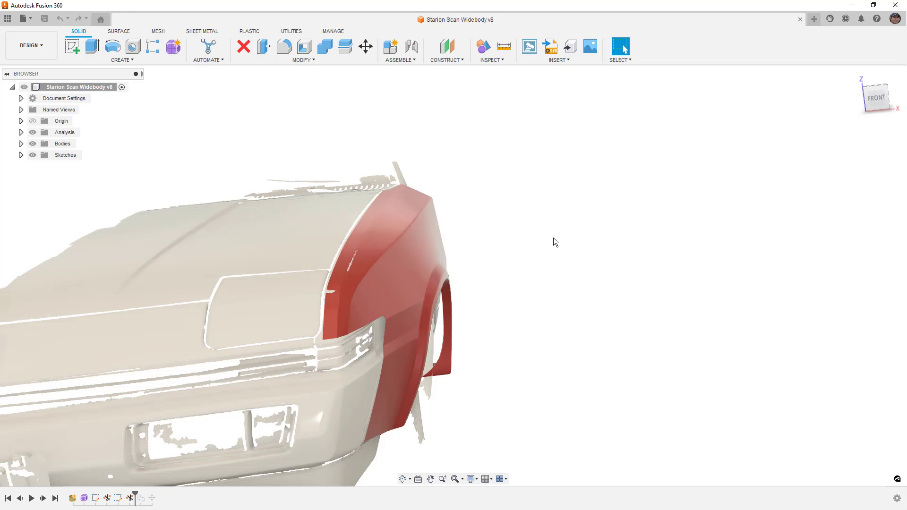
scroll(333, 293, up, 4)
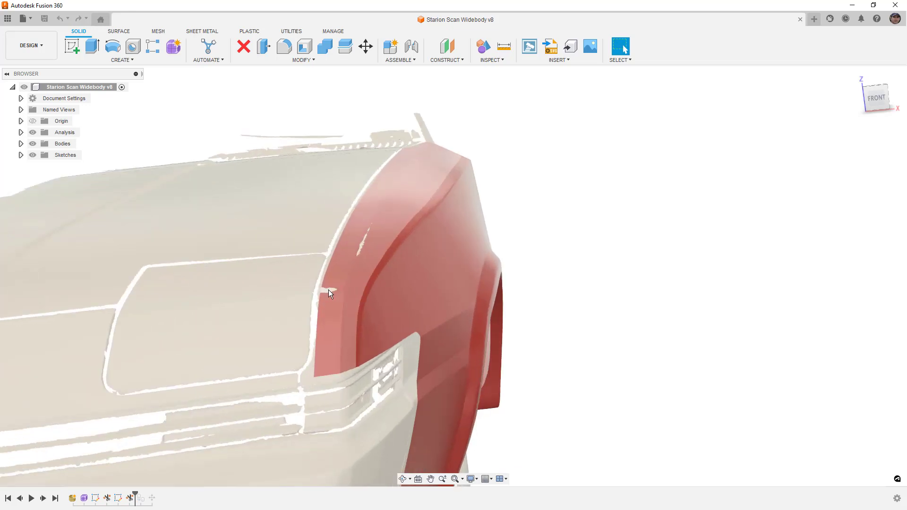
scroll(329, 293, up, 2)
shift+middle_drag(327, 283, 342, 295)
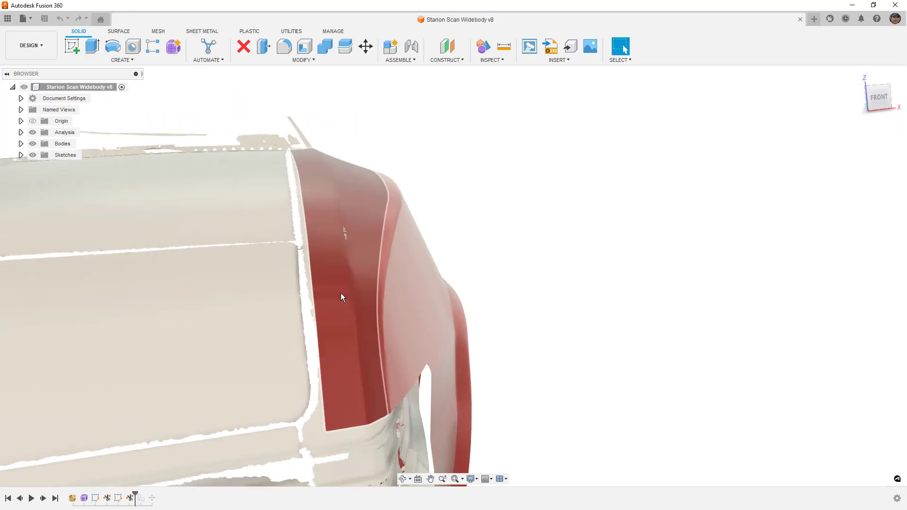
mouse_move(347, 234)
shift+middle_down()
mouse_move(340, 241)
mouse_move(352, 246)
shift+middle_up()
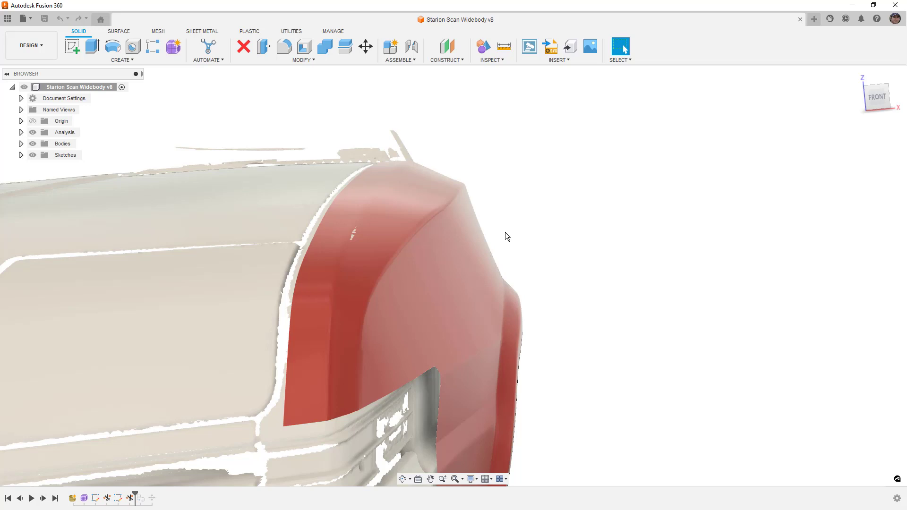
Hide the Full Fender With Arch body and start editing the fender's Form feature
click(21, 144)
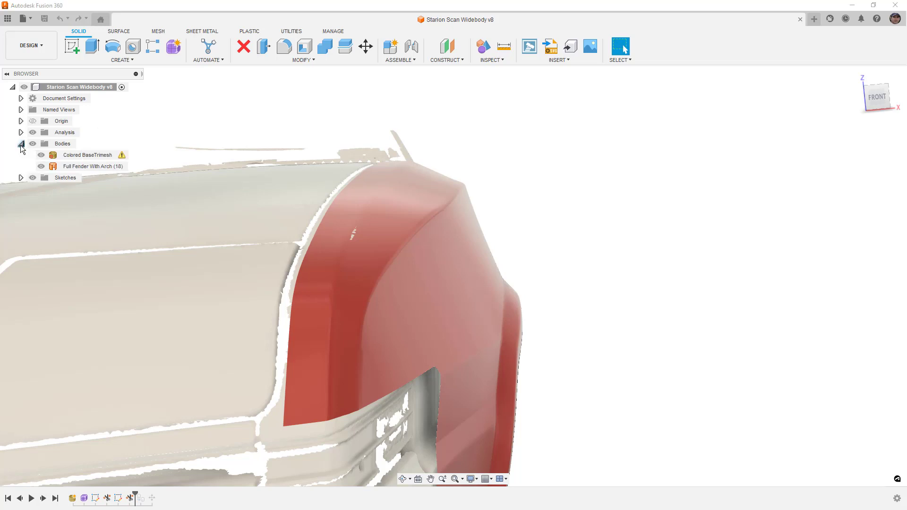
click(42, 166)
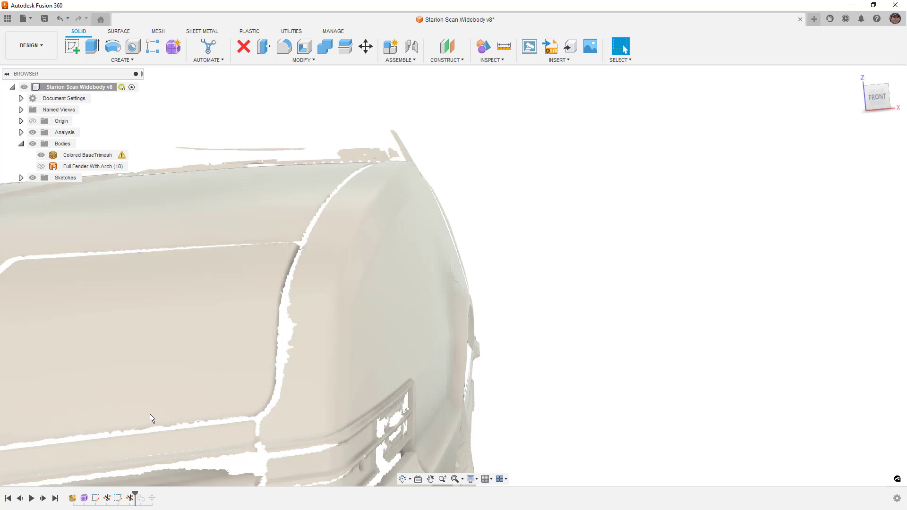
double_click(86, 498)
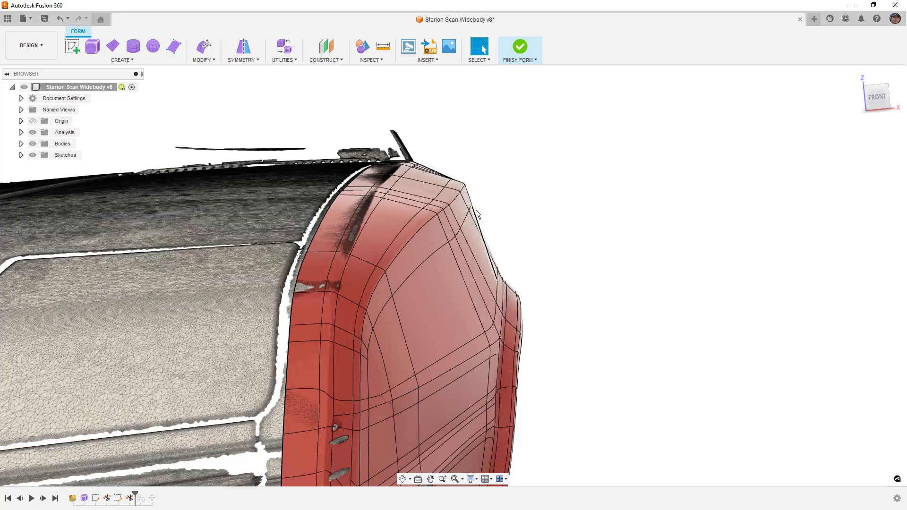
Select the Colored BaseTrimesh scan body and view it with the fender from the front
click(20, 144)
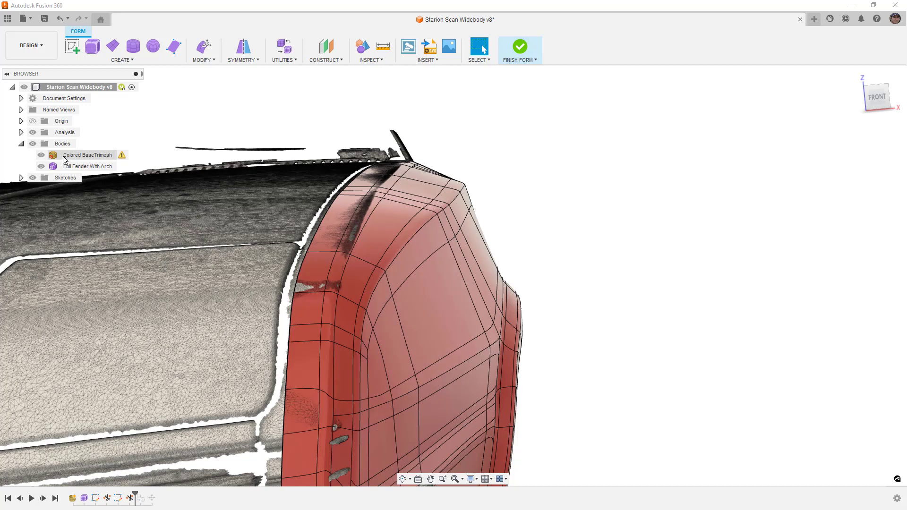
right_click(64, 158)
click(591, 200)
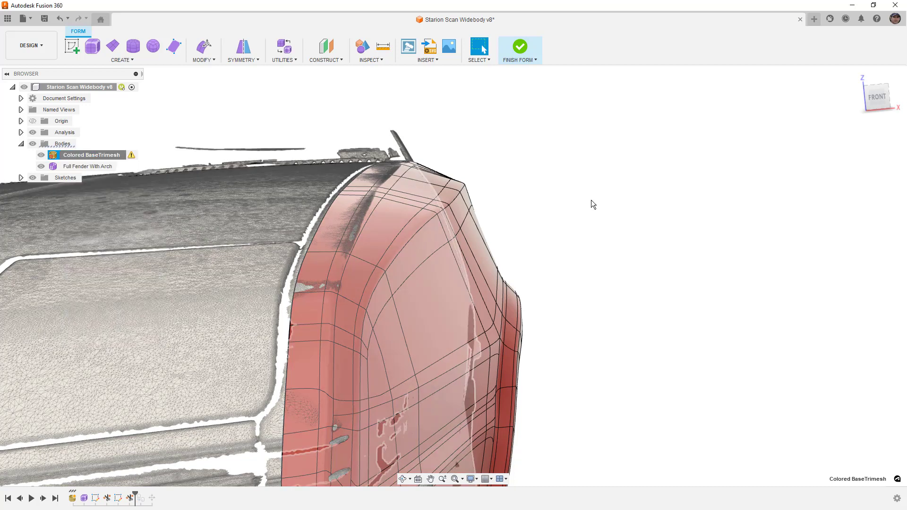
click(593, 192)
mouse_move(638, 189)
shift+middle_down()
mouse_move(648, 189)
mouse_move(640, 188)
shift+middle_up()
click(880, 99)
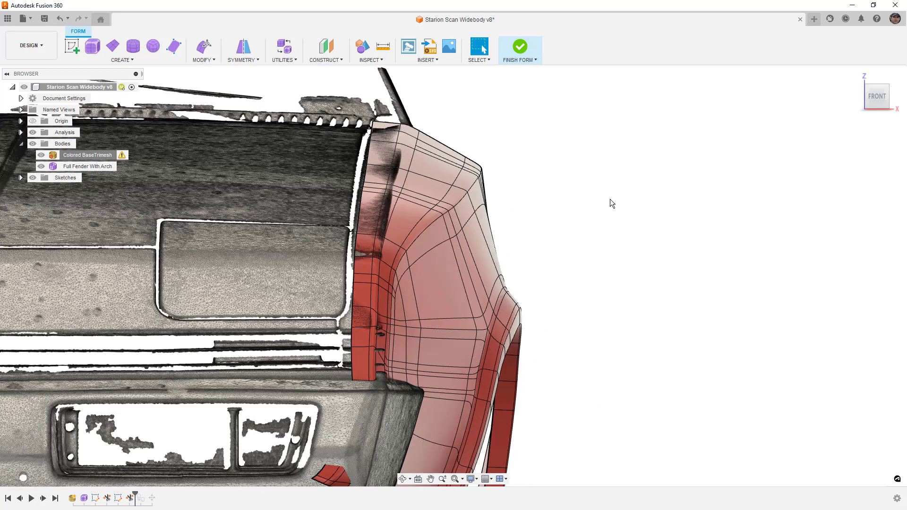
Try red and yellow appearances on the Colored BaseTrimesh scan, then apply another appearance
key(a)
drag(725, 214, 61, 156)
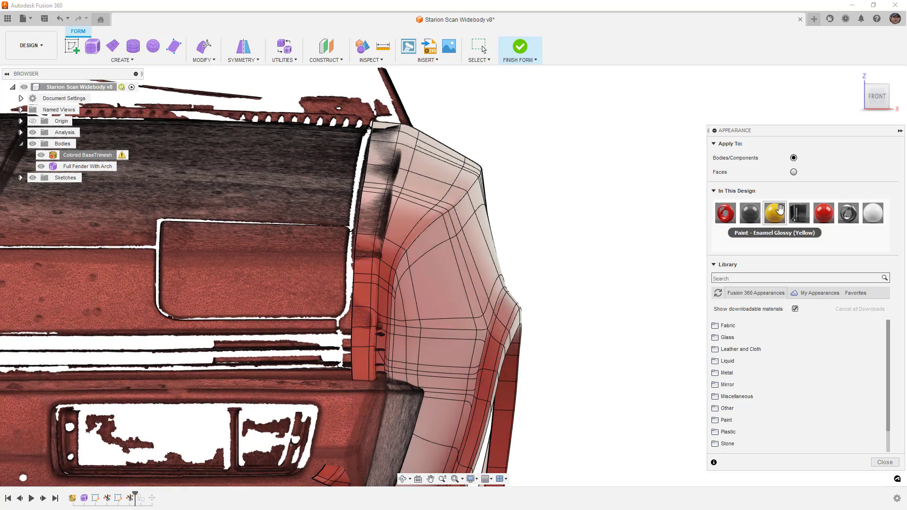
drag(775, 213, 55, 154)
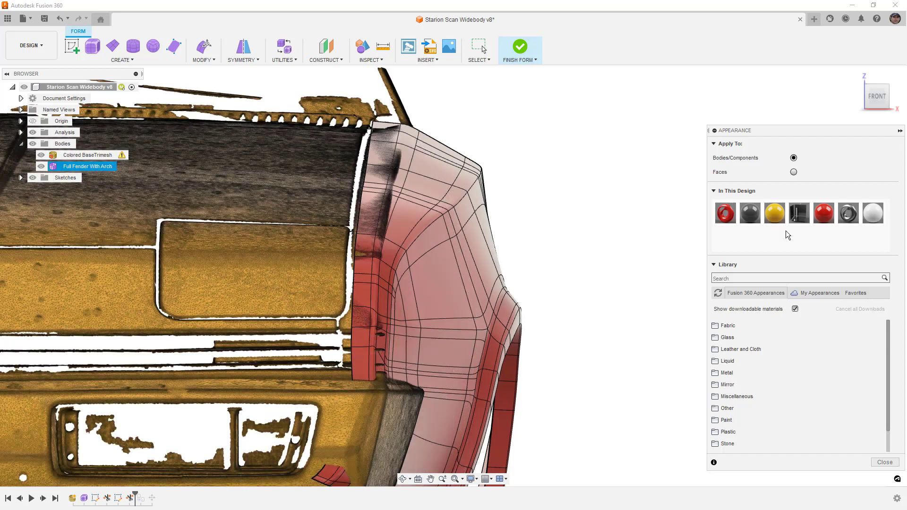
drag(848, 214, 54, 158)
Close the appearance panel and hide the Colored BaseTrimesh scan with V
click(41, 156)
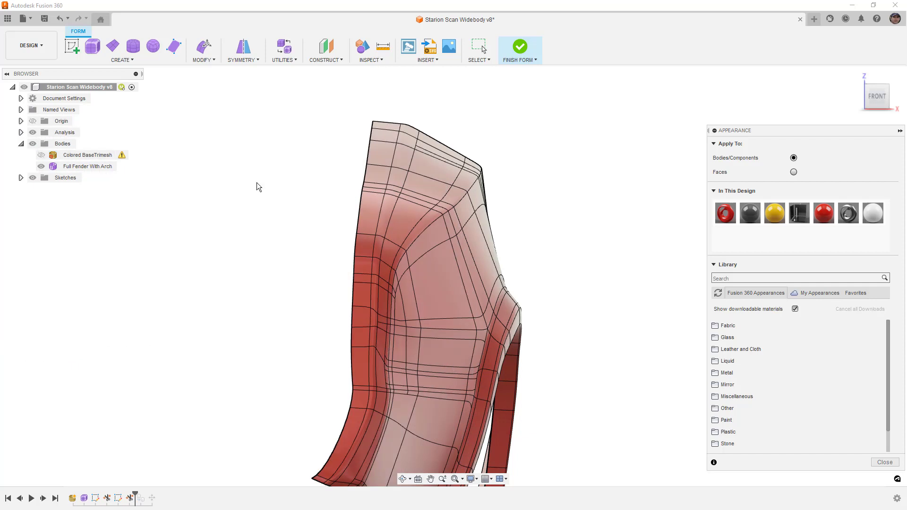
click(891, 463)
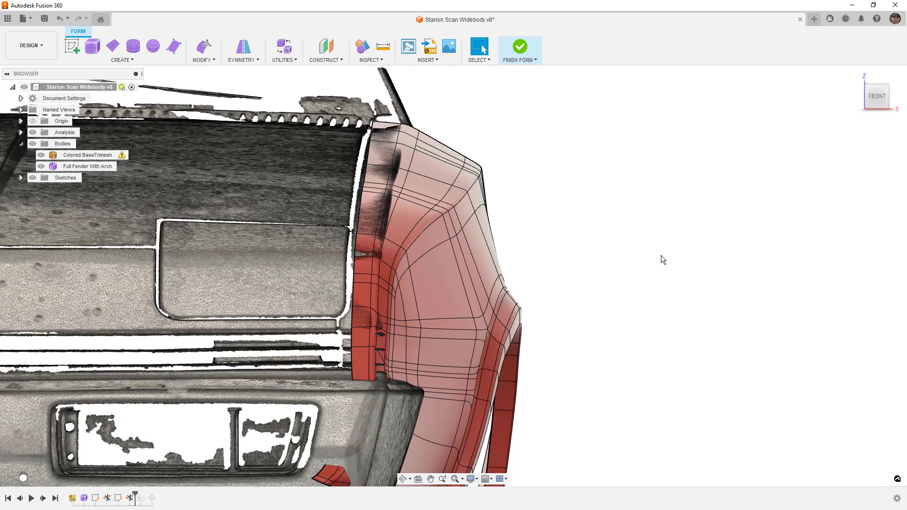
click(41, 156)
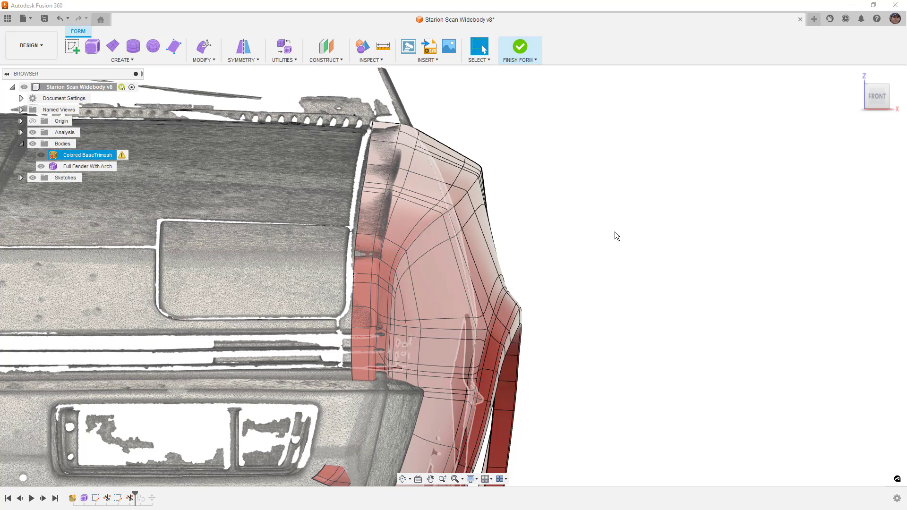
key(v)
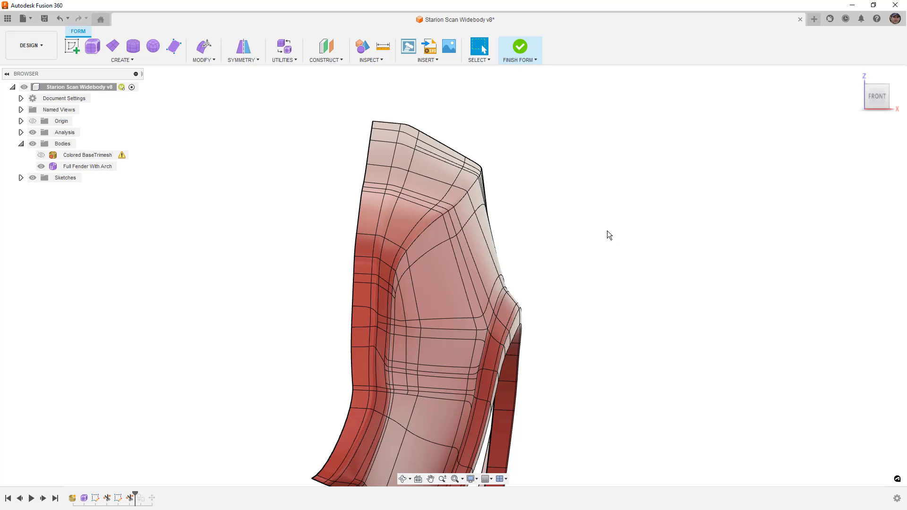
Orbit the fender, snap to the RIGHT view, and zoom in on its upper front corner
shift+middle_drag(555, 294, 497, 294)
shift+middle_drag(592, 233, 638, 180)
scroll(638, 190, down, 4)
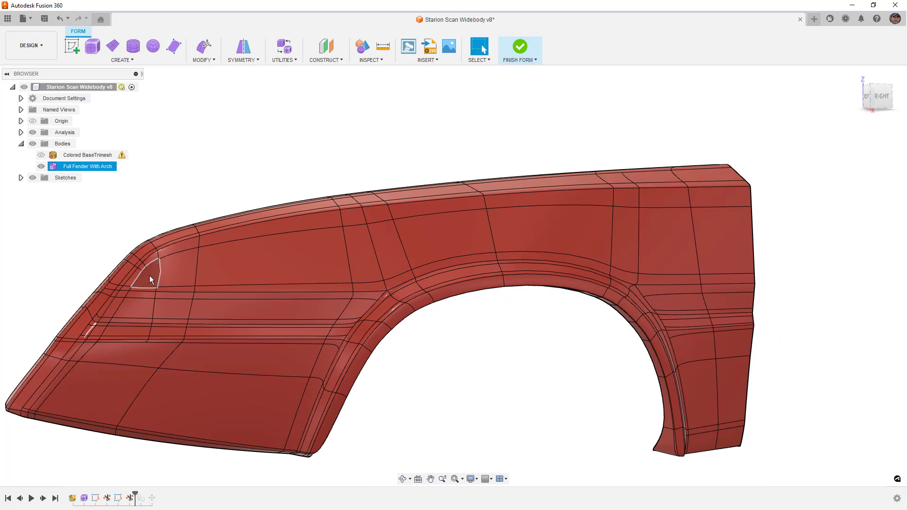
click(885, 100)
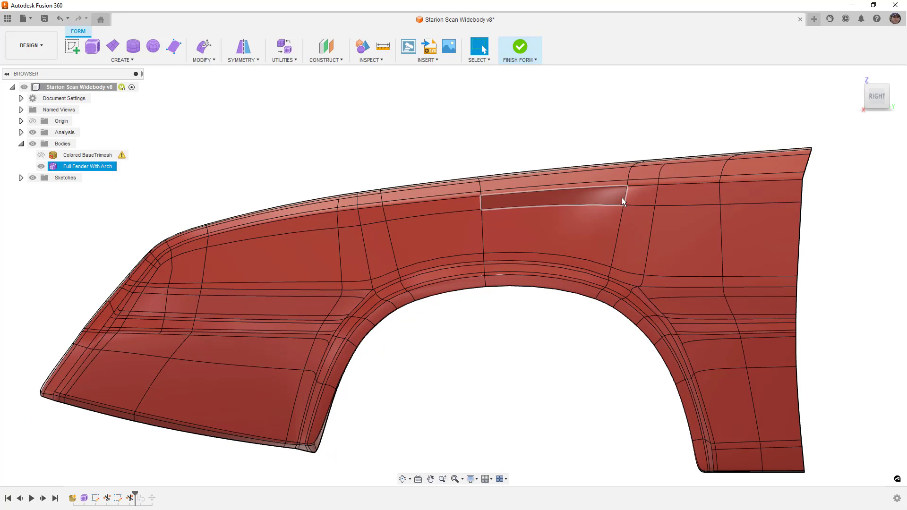
shift+middle_drag(620, 198, 611, 225)
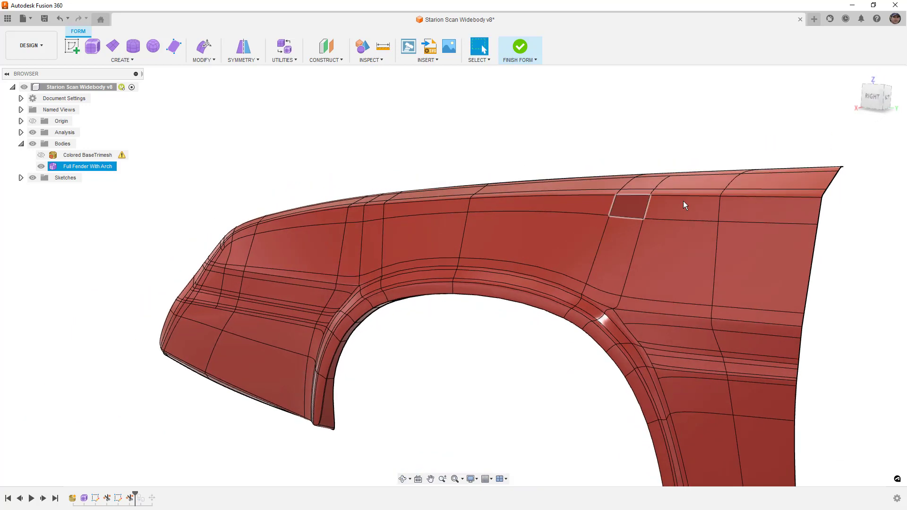
click(879, 99)
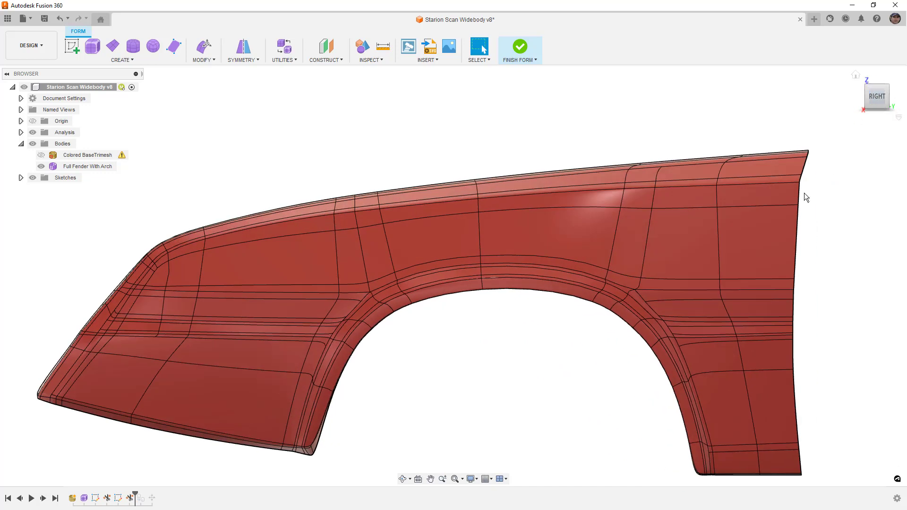
scroll(713, 266, down, 3)
click(714, 266)
scroll(355, 283, up, 8)
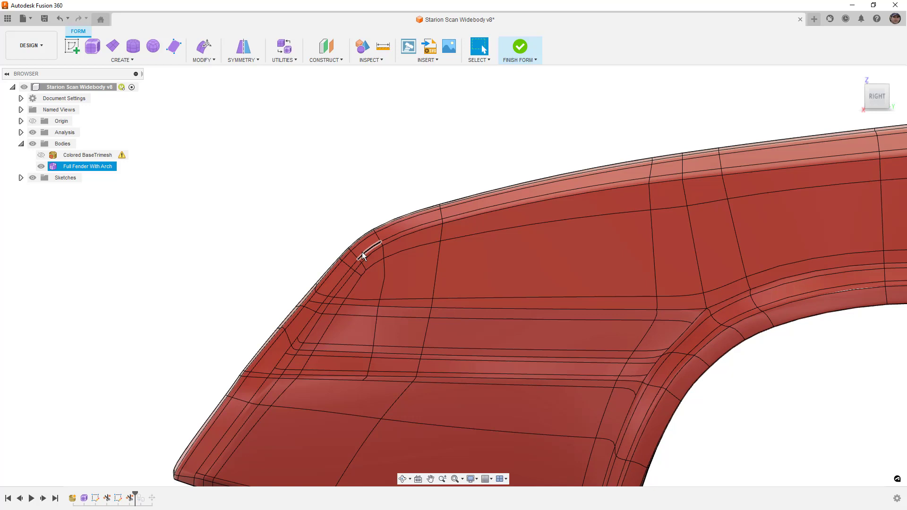
click(354, 217)
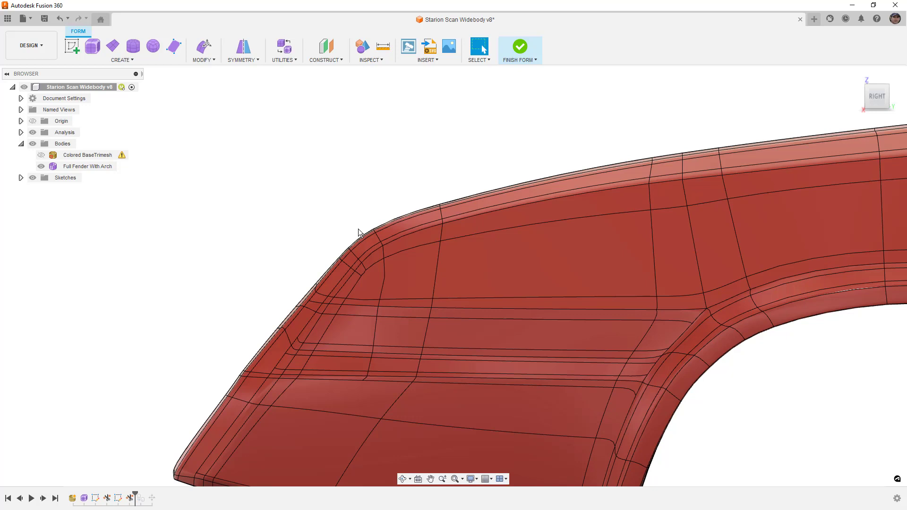
click(362, 275)
scroll(364, 275, up, 4)
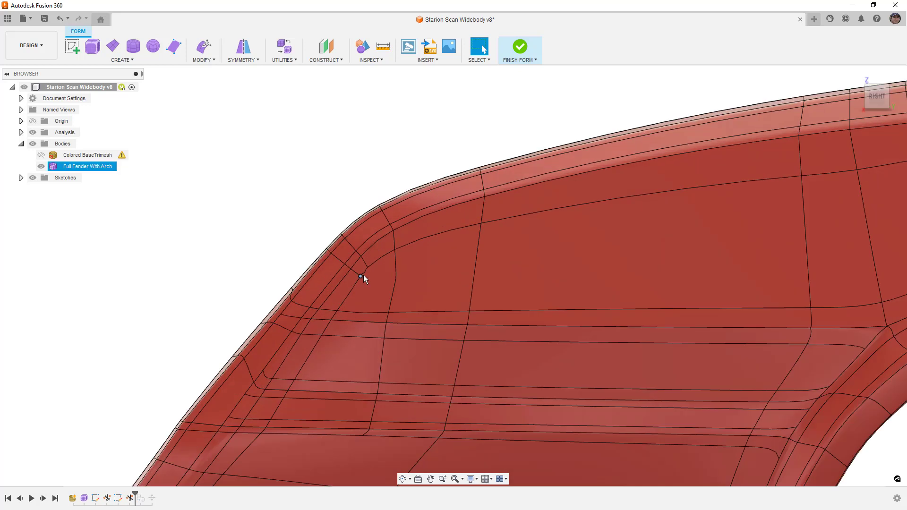
scroll(368, 276, up, 3)
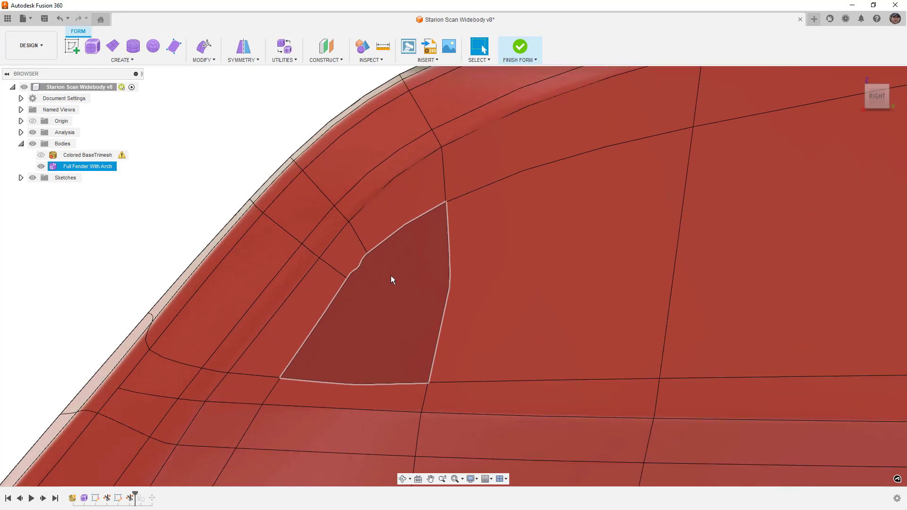
click(363, 271)
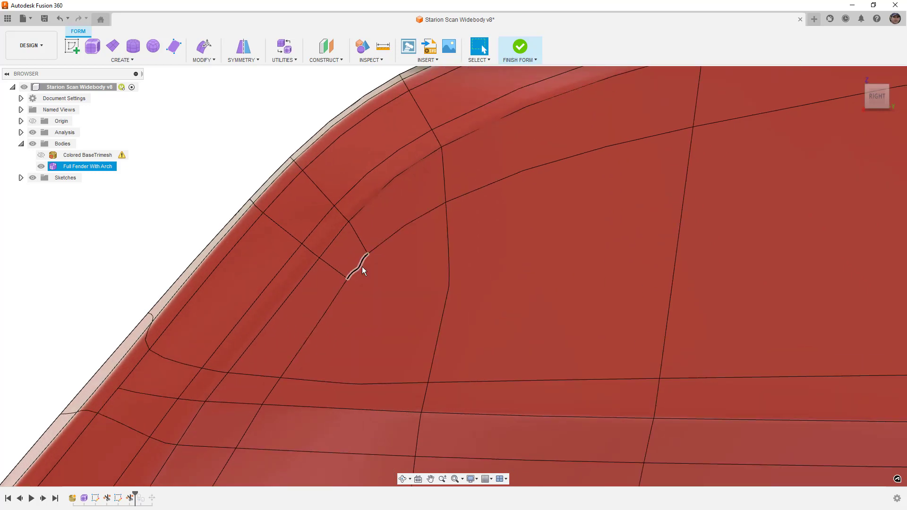
click(363, 270)
click(377, 245)
ctrl+click(448, 234)
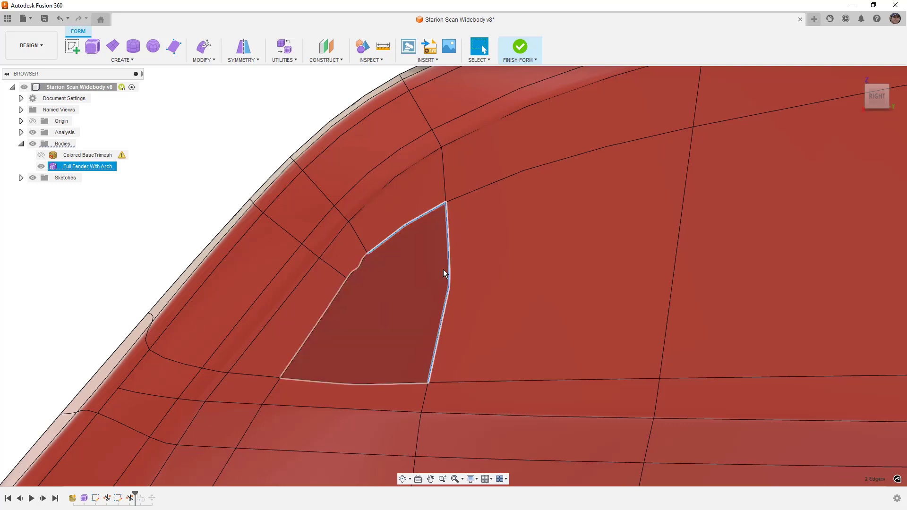
ctrl+click(402, 383)
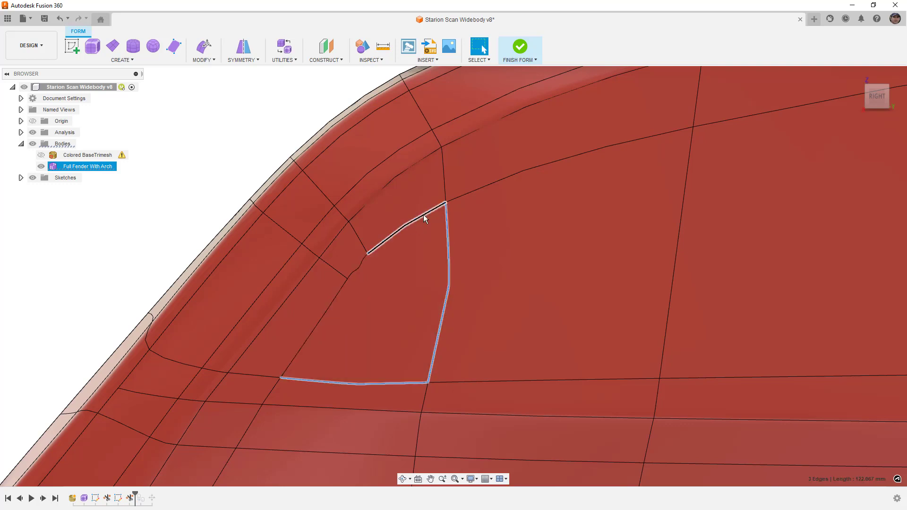
ctrl+click(328, 311)
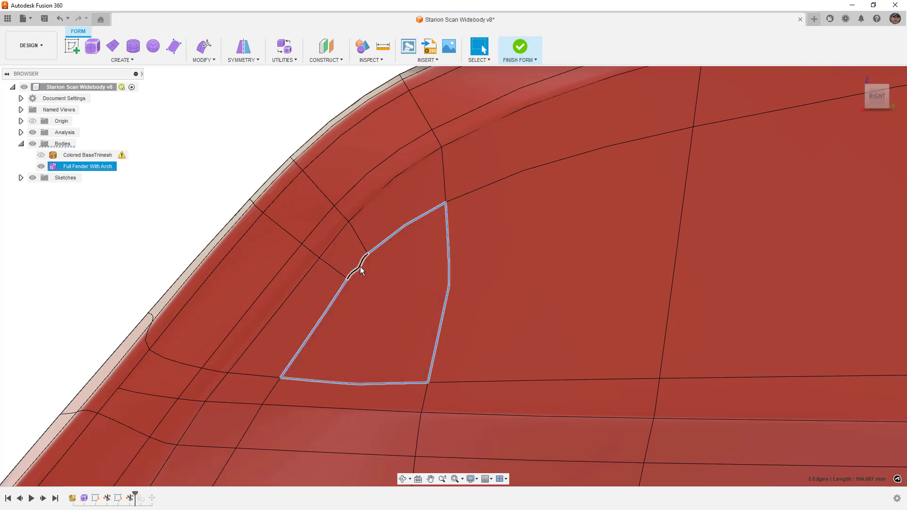
key(alt+1)
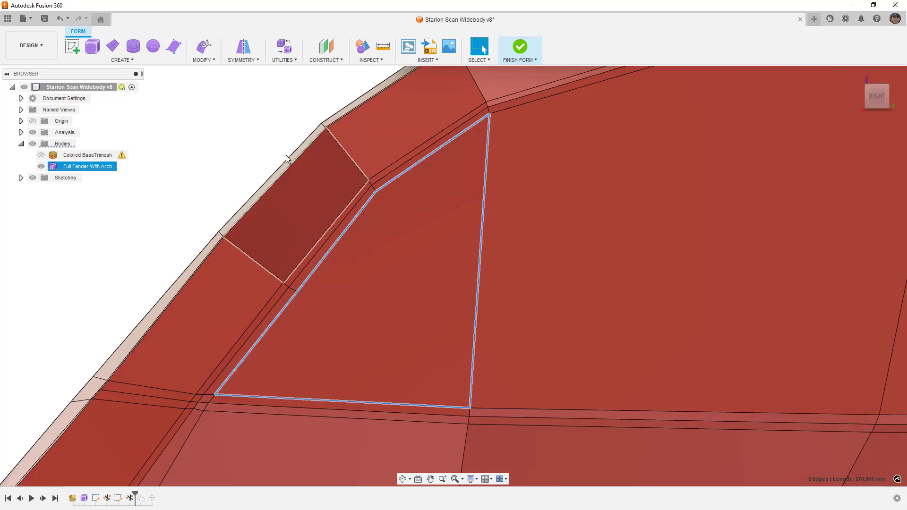
click(243, 114)
scroll(267, 160, down, 3)
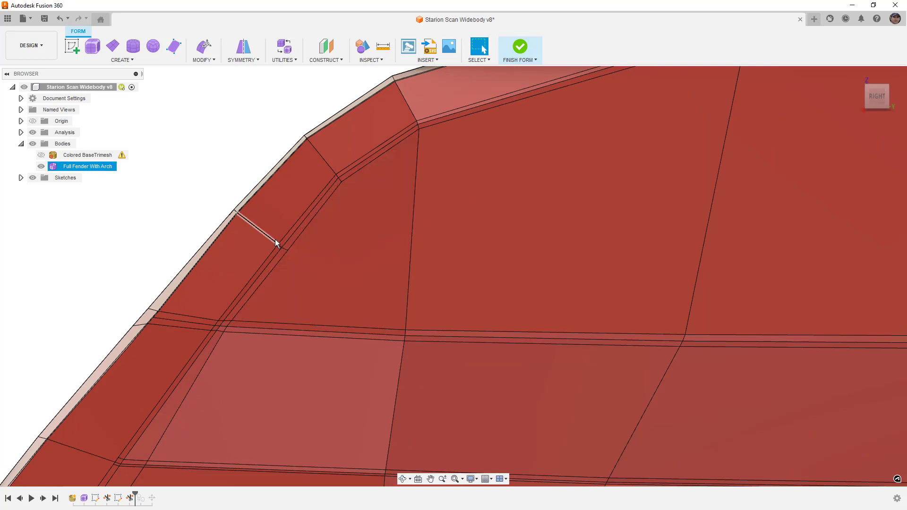
drag(273, 238, 300, 257)
shift+middle_drag(300, 257, 306, 178)
mouse_move(358, 335)
shift+middle_down()
mouse_move(361, 288)
mouse_move(350, 284)
shift+middle_up()
scroll(339, 278, up, 5)
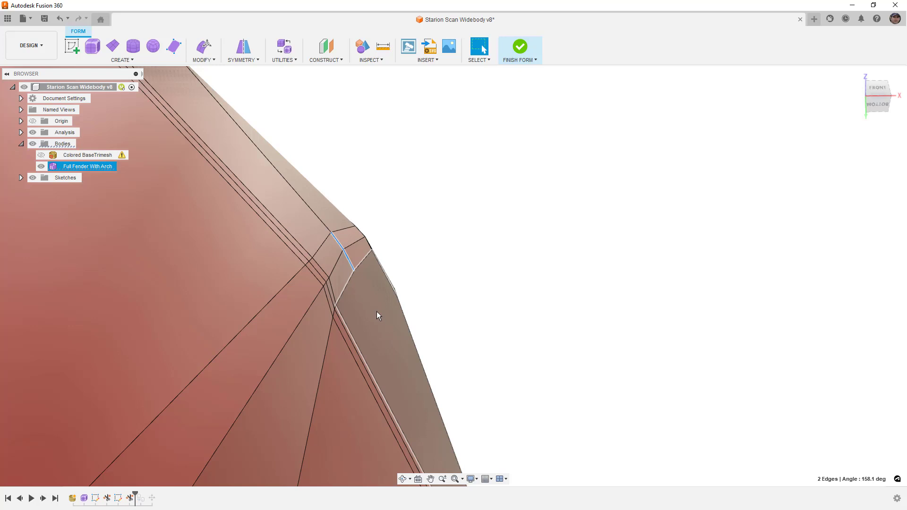
scroll(351, 268, down, 3)
shift+middle_drag(351, 266, 320, 309)
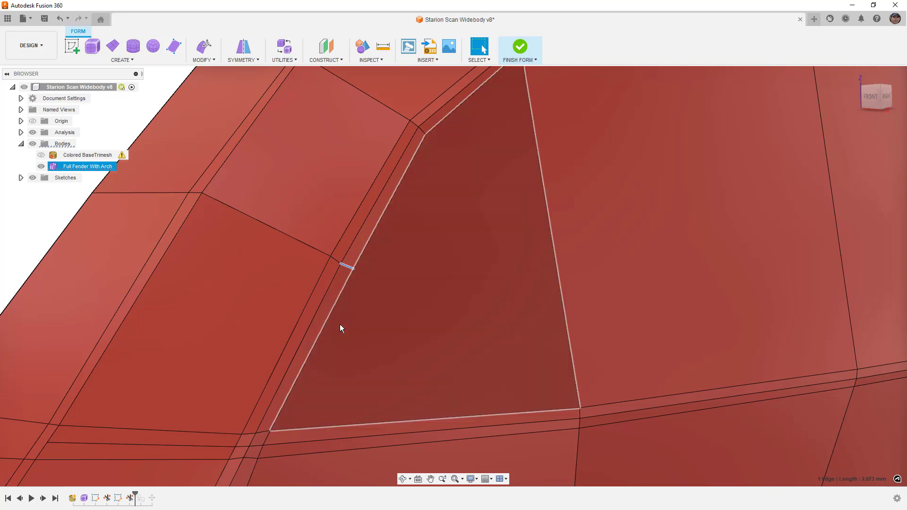
key(Escape)
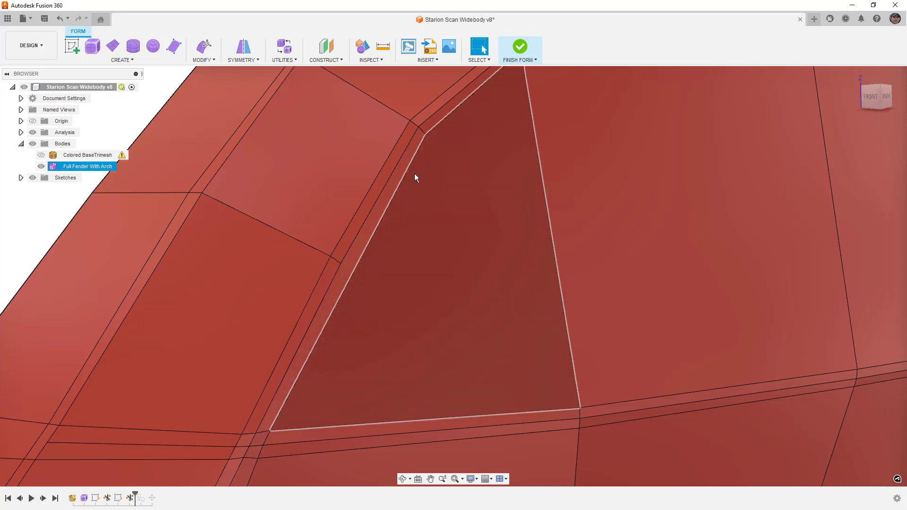
scroll(334, 281, down, 3)
mouse_move(375, 332)
shift+middle_down()
mouse_move(350, 331)
mouse_move(365, 336)
shift+middle_up()
scroll(366, 342, down, 2)
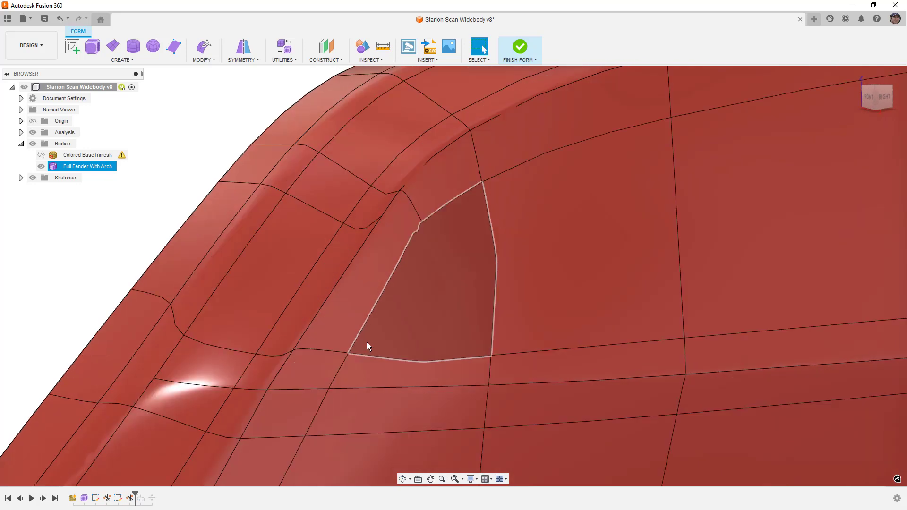
scroll(330, 188, down, 3)
scroll(464, 297, up, 3)
shift+middle_drag(464, 297, 440, 290)
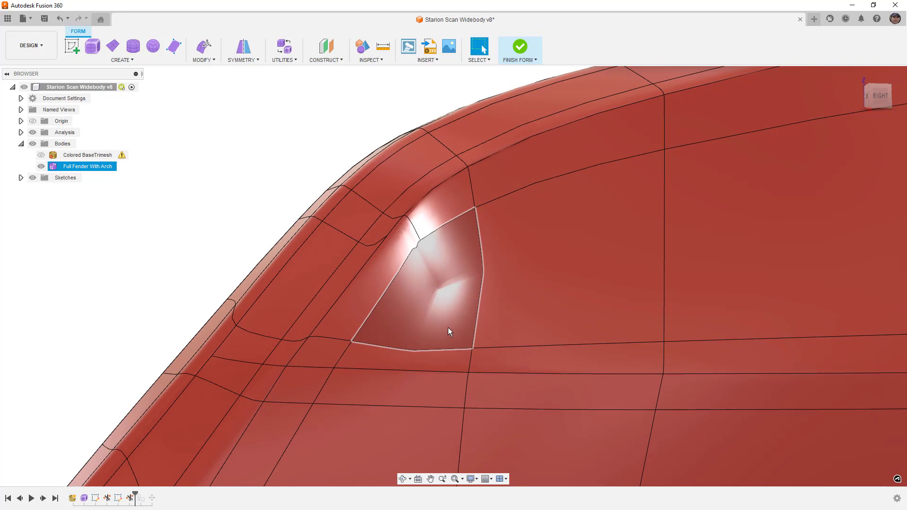
click(577, 330)
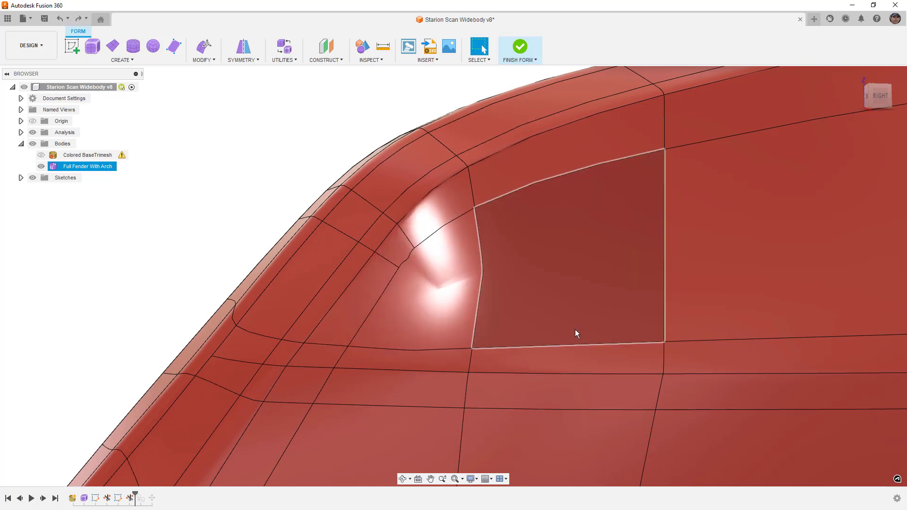
key(Escape)
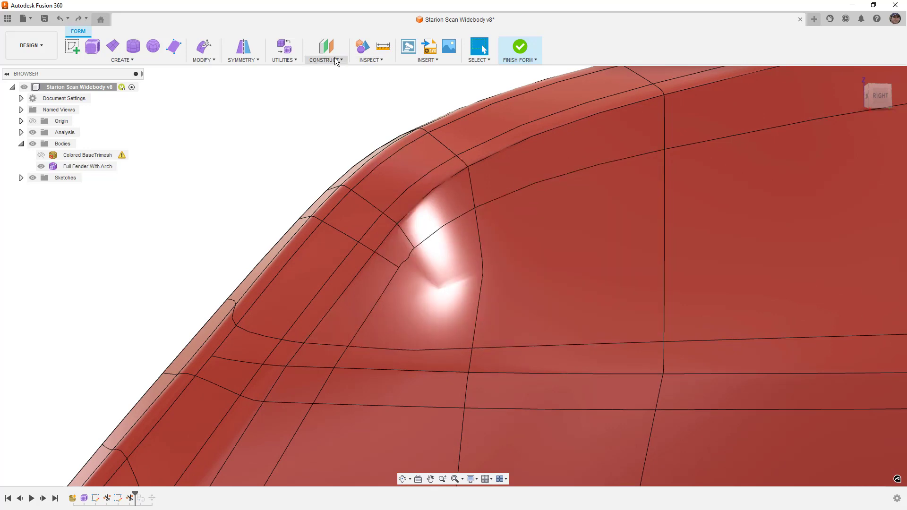
Run Repair Body on the fender and pick the pinched star-point vertices at its upper front corner
click(293, 82)
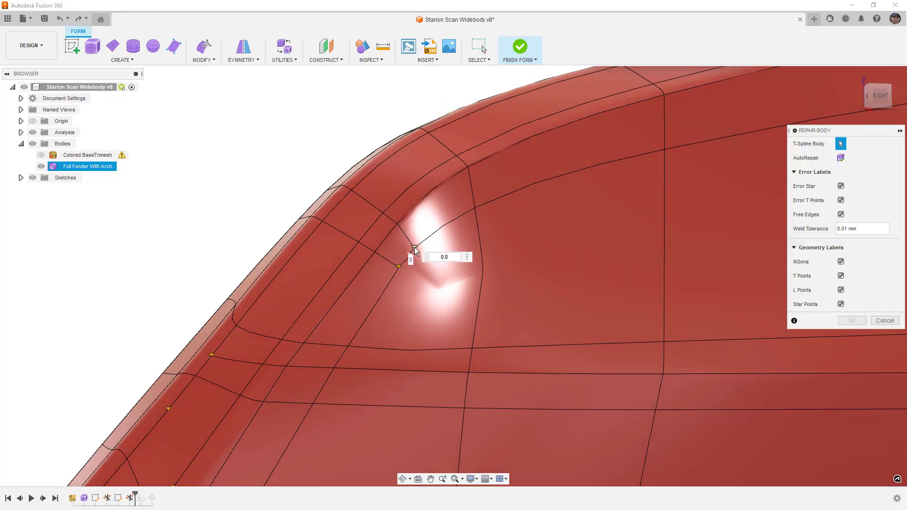
click(414, 249)
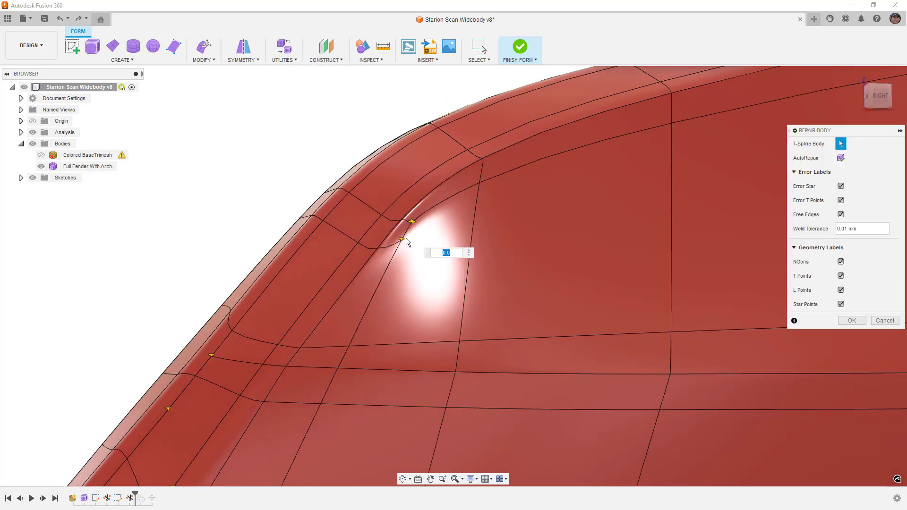
click(403, 240)
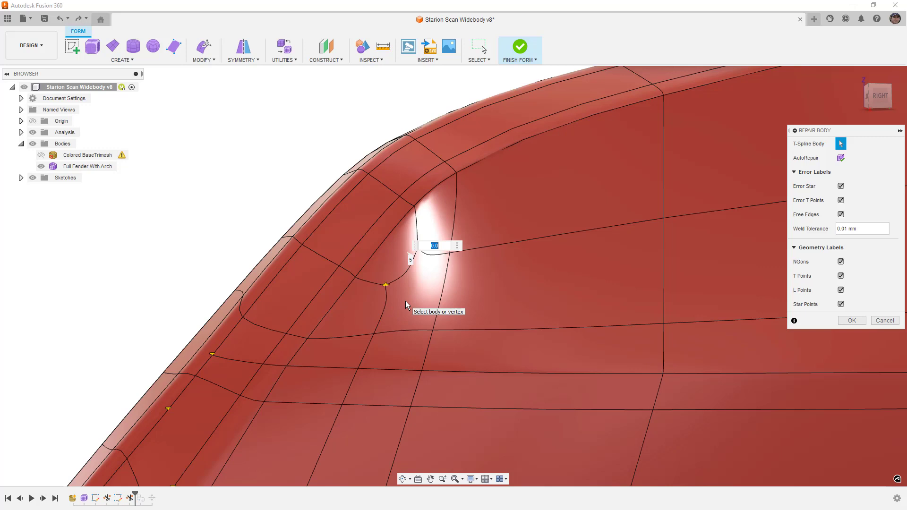
mouse_move(450, 289)
shift+middle_down()
mouse_move(456, 282)
mouse_move(447, 287)
mouse_move(453, 294)
shift+middle_up()
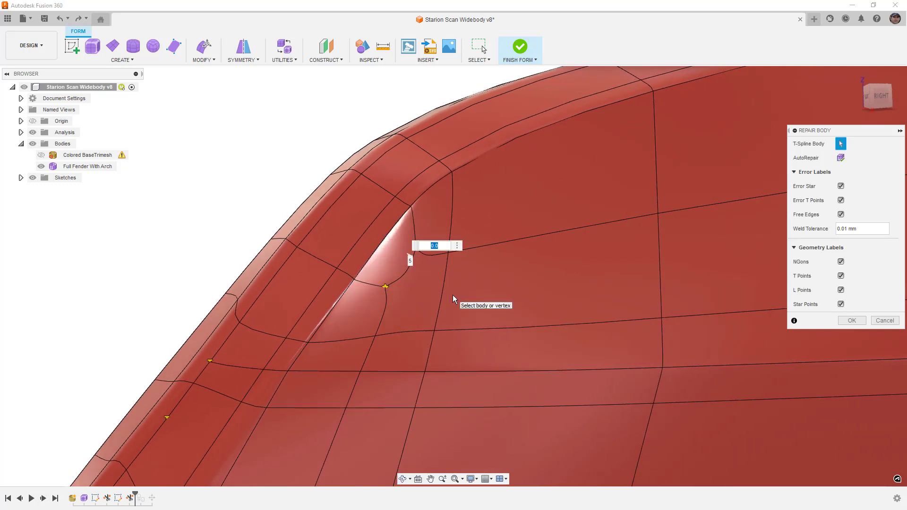
Check the reworked corner in box and smooth display from front and right angles
key(ctrl+1)
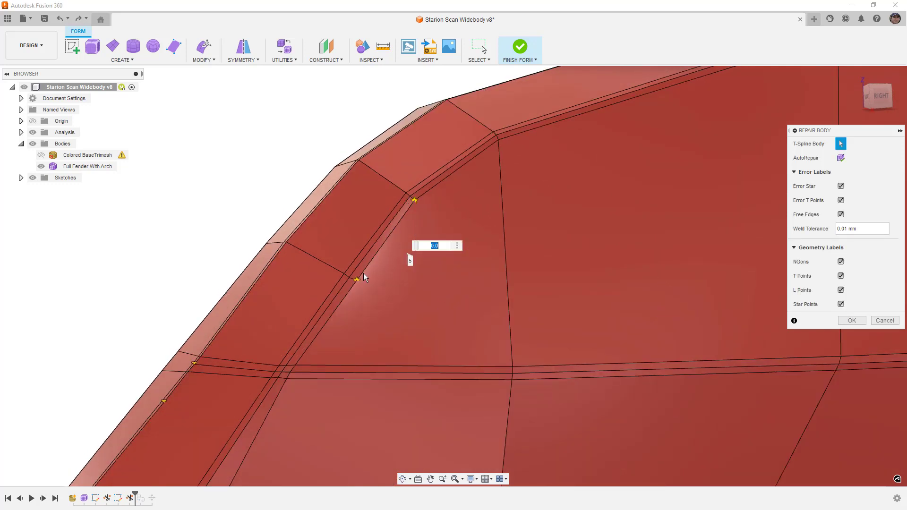
mouse_move(375, 268)
shift+middle_down()
mouse_move(426, 235)
mouse_move(383, 268)
shift+middle_up()
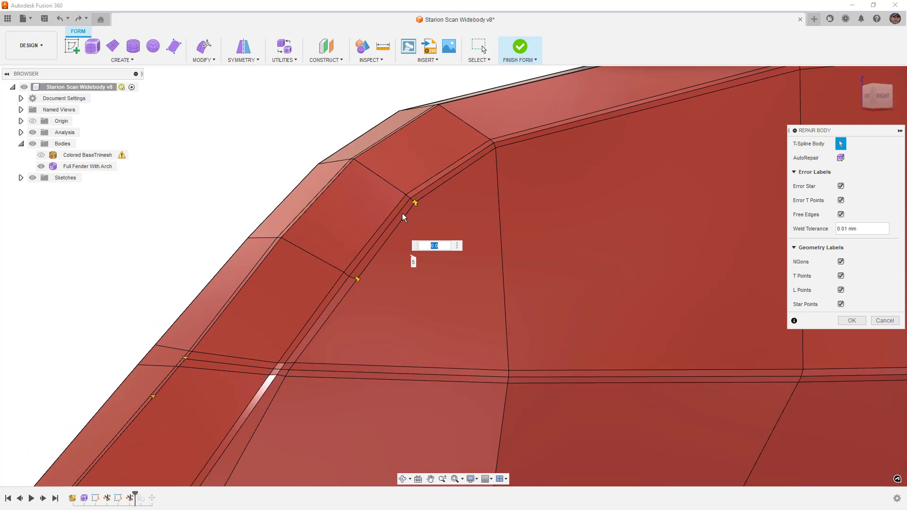
key(alt+3)
shift+middle_drag(333, 299, 349, 280)
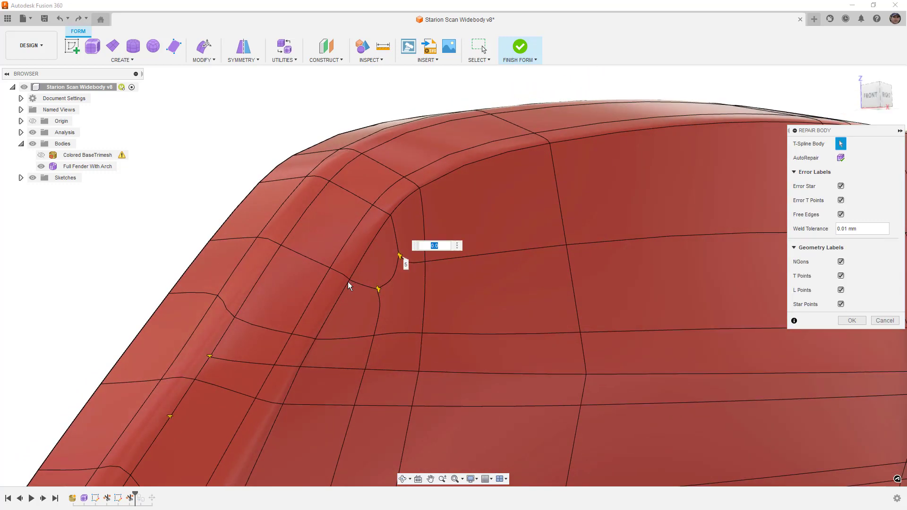
scroll(343, 280, down, 5)
shift+middle_drag(368, 294, 452, 316)
click(852, 320)
shift+middle_drag(703, 314, 536, 289)
click(250, 298)
shift+middle_drag(233, 286, 264, 223)
click(204, 282)
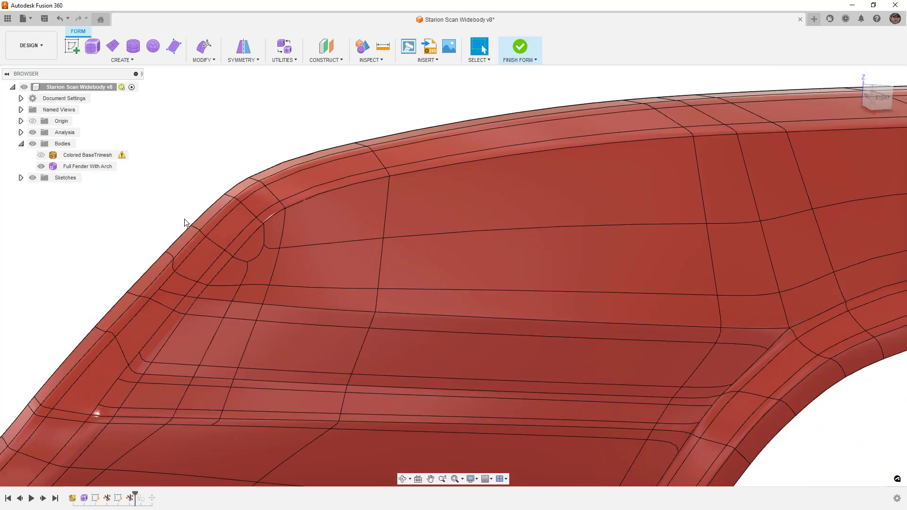
click(201, 231)
shift+middle_drag(230, 279, 247, 245)
key(alt+1)
shift+middle_drag(249, 308, 275, 281)
click(208, 286)
shift+middle_drag(172, 290, 198, 321)
shift+middle_drag(210, 280, 217, 283)
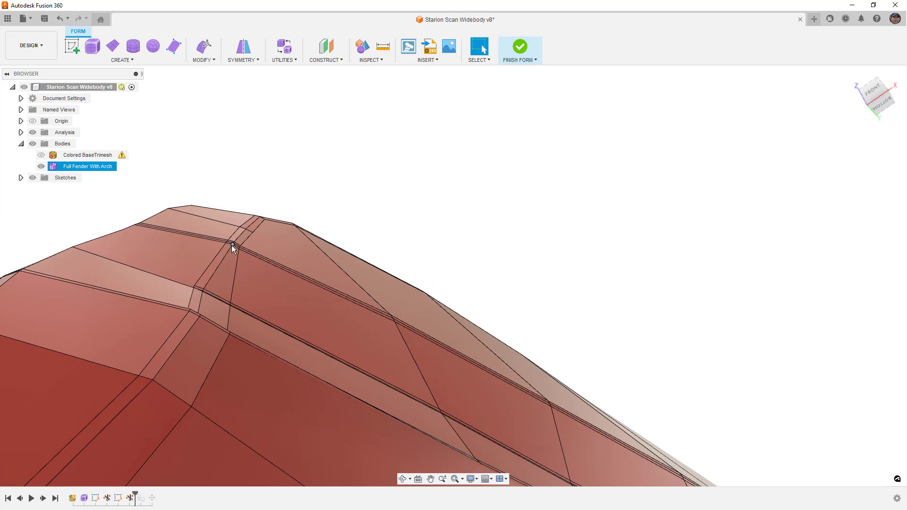
scroll(232, 246, up, 6)
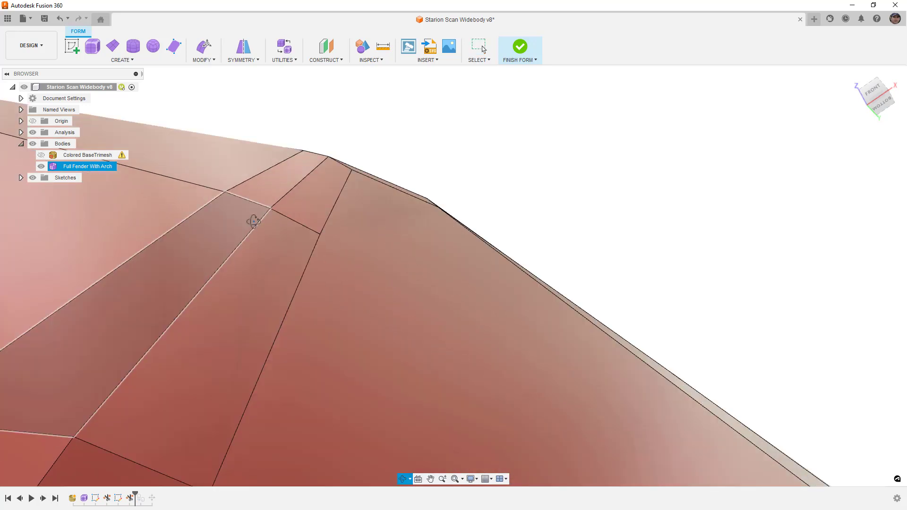
scroll(252, 221, down, 3)
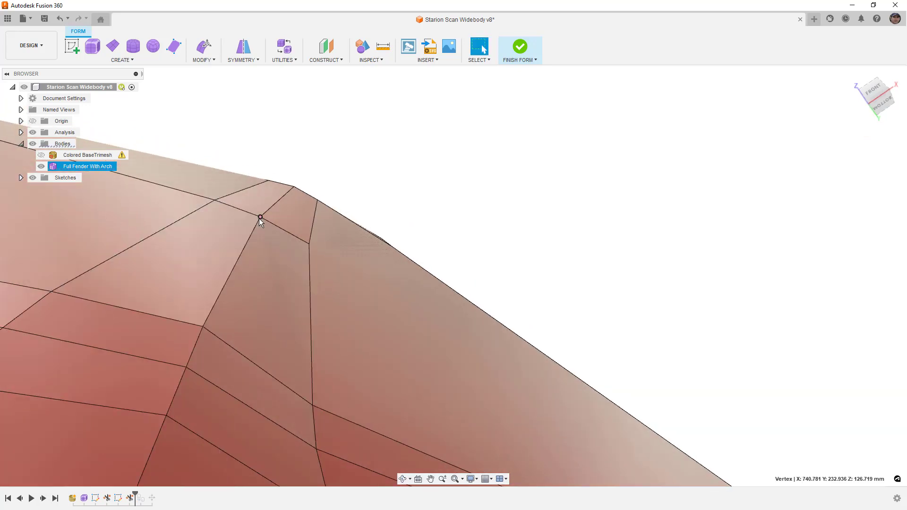
Edit the form and nudge the ridge vertex a fraction of a millimetre sideways
click(202, 48)
shift+middle_drag(228, 174, 248, 223)
drag(277, 218, 283, 213)
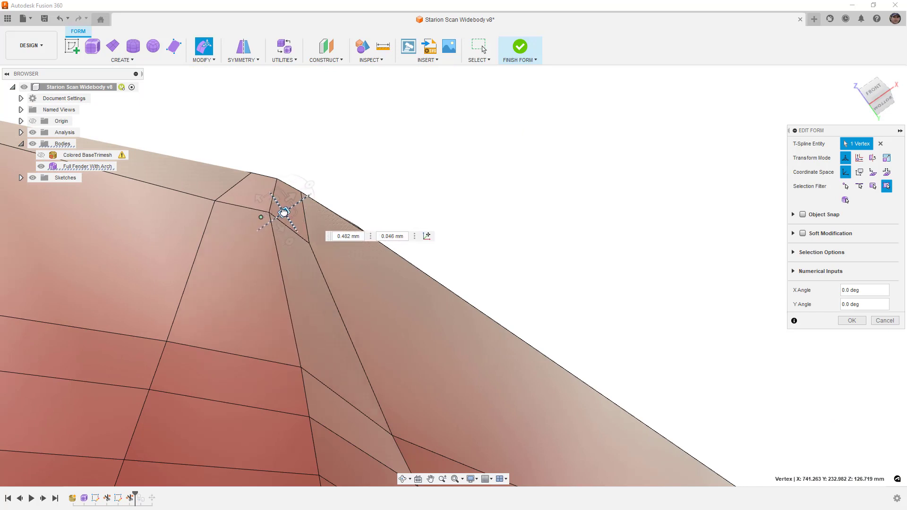
shift+middle_drag(281, 212, 222, 229)
scroll(252, 220, down, 3)
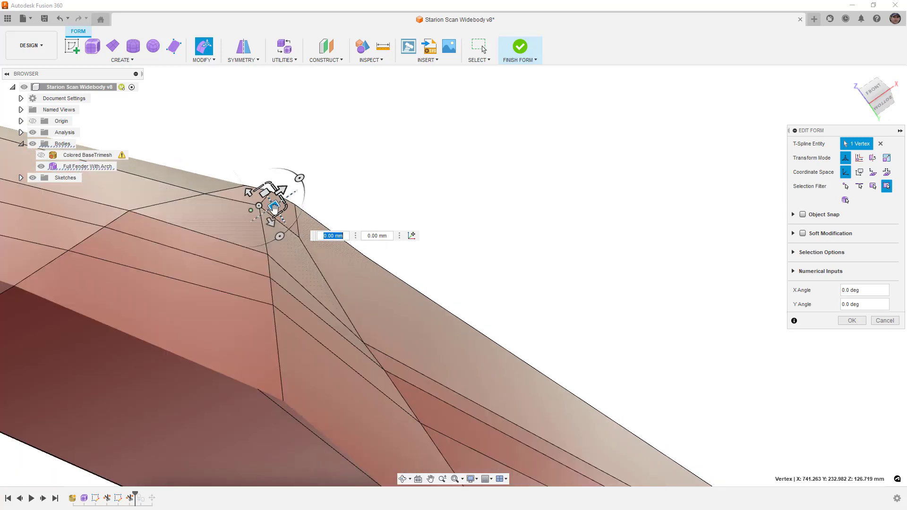
drag(274, 206, 277, 209)
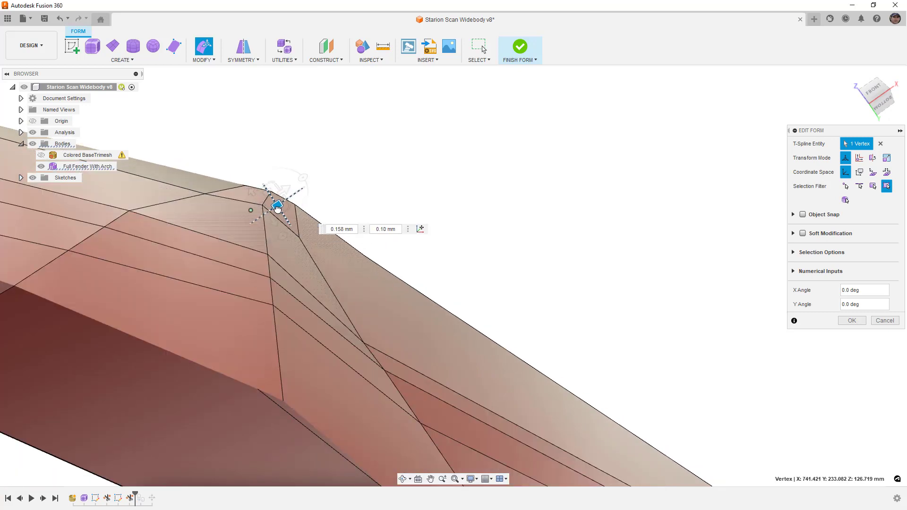
Nudge the edges below the ridge, then move the ridge corner vertex to smooth it
click(270, 284)
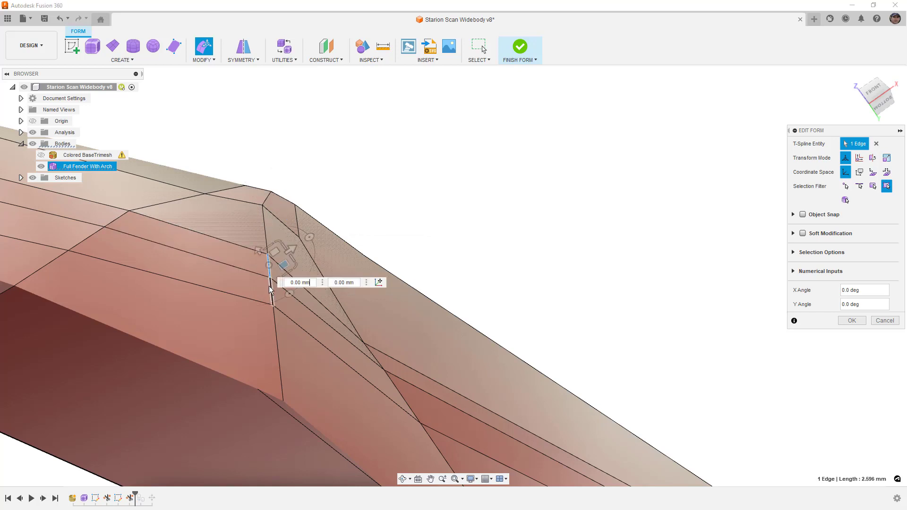
drag(286, 276, 286, 272)
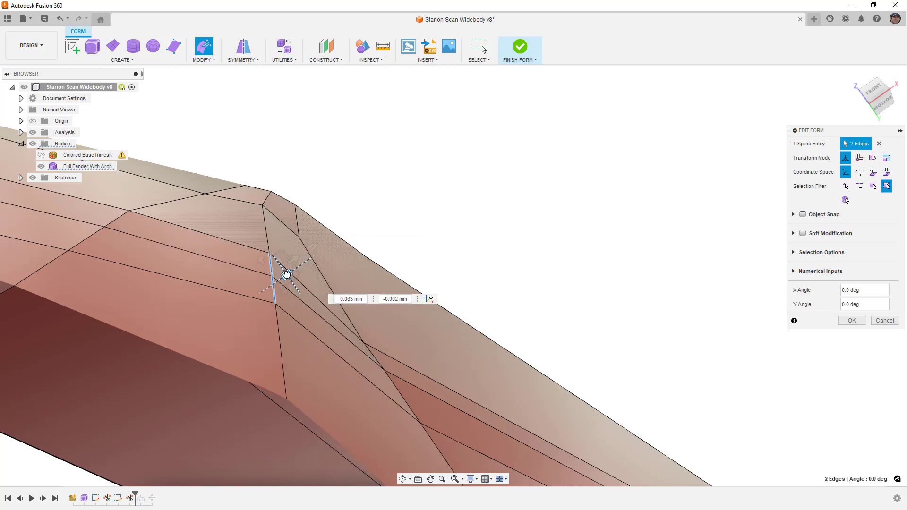
click(265, 194)
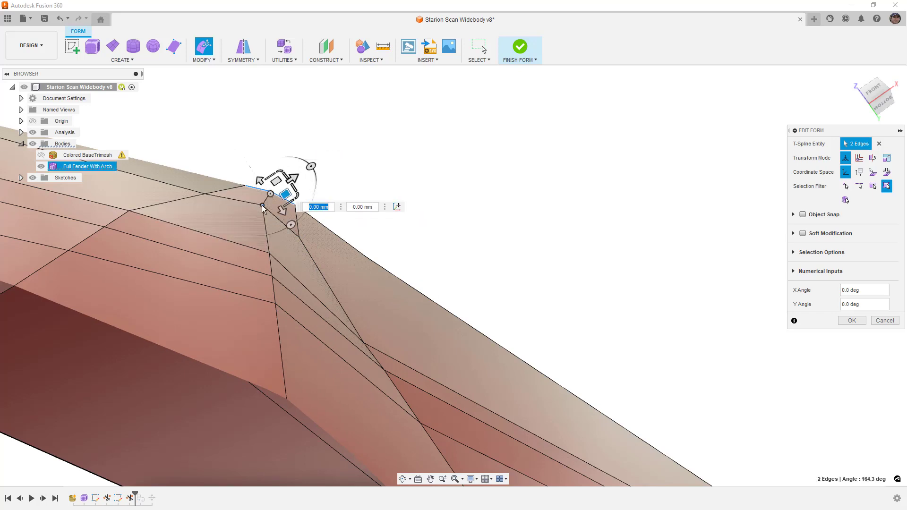
click(274, 202)
drag(275, 203, 278, 207)
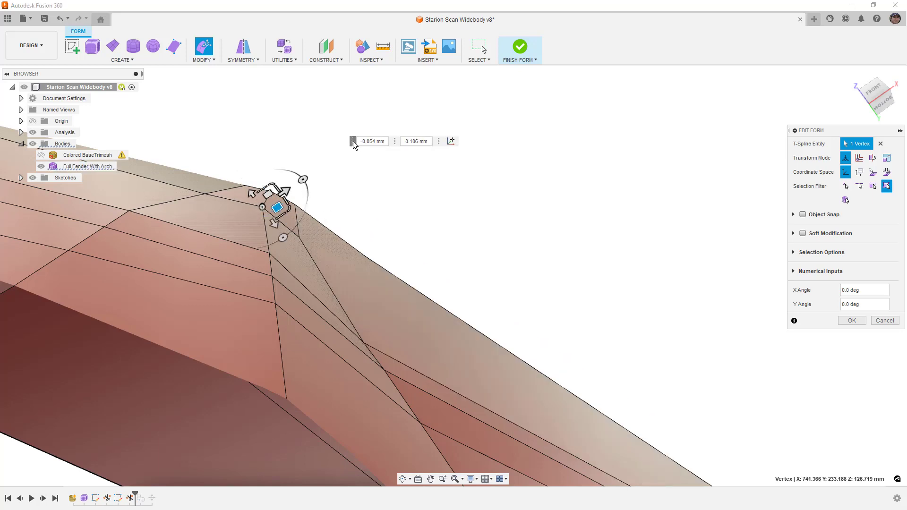
Select a vertex on the ridge crease and orbit around the fender to inspect it
click(270, 255)
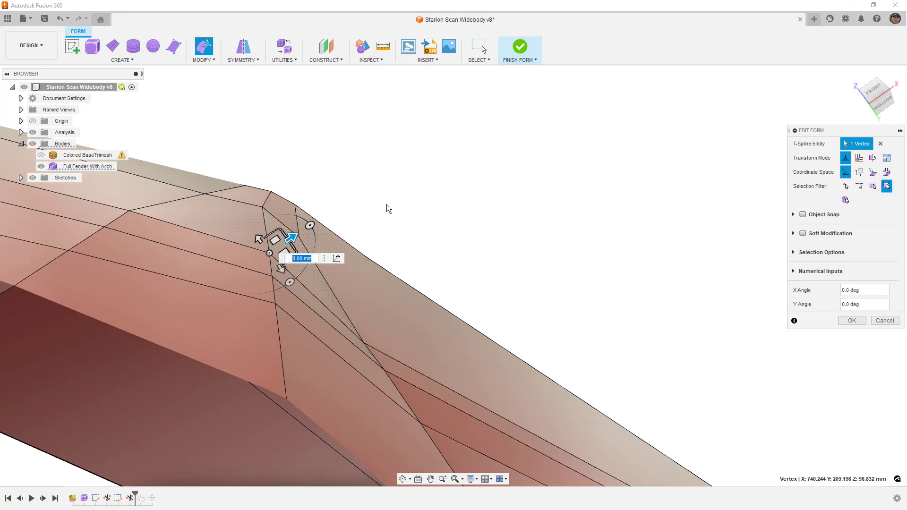
key(Escape)
click(271, 257)
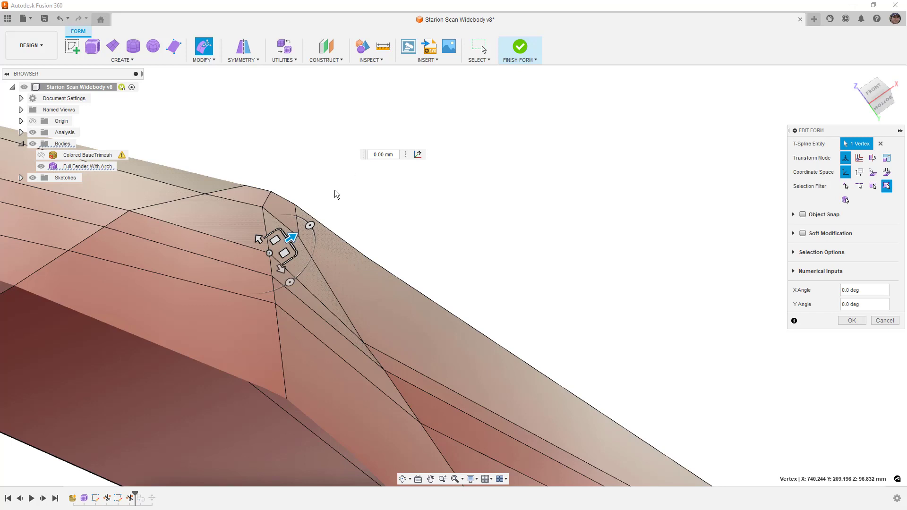
shift+middle_drag(342, 199, 358, 185)
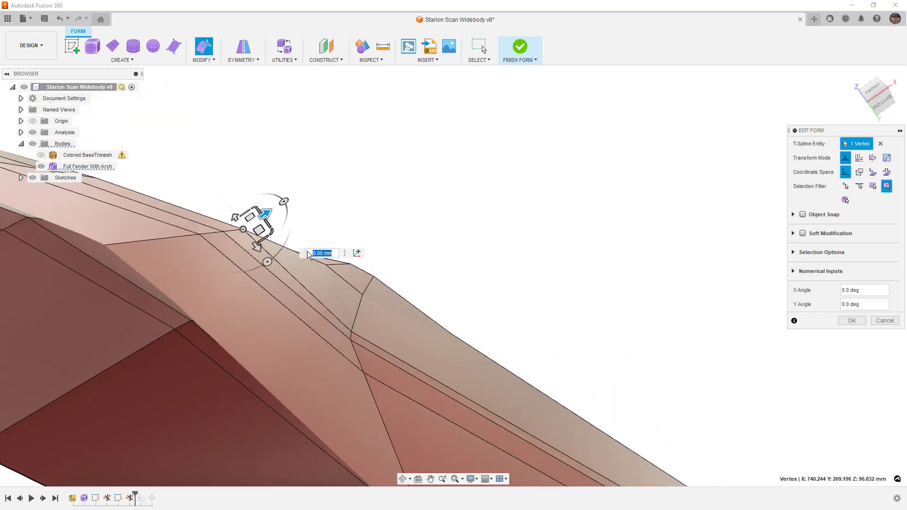
mouse_move(385, 222)
shift+middle_down()
mouse_move(249, 217)
mouse_move(340, 200)
mouse_move(381, 202)
mouse_move(375, 211)
shift+middle_up()
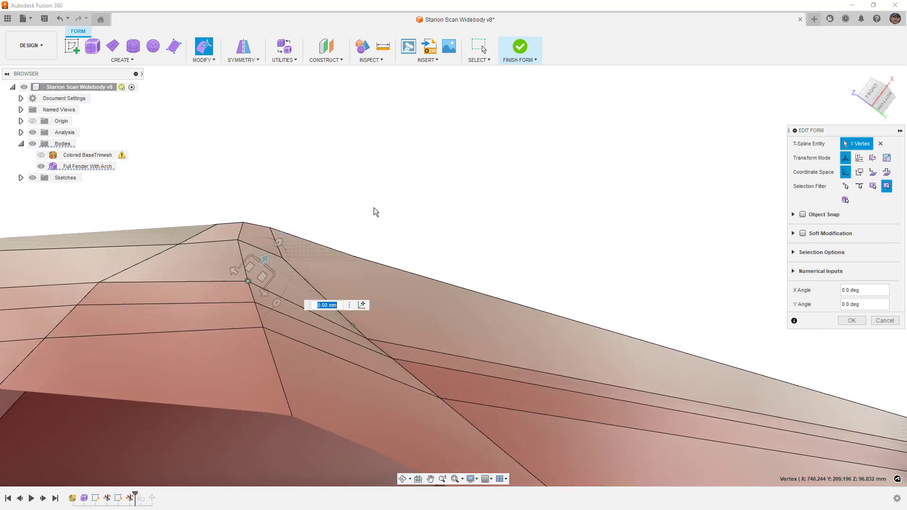
shift+middle_drag(217, 236, 294, 291)
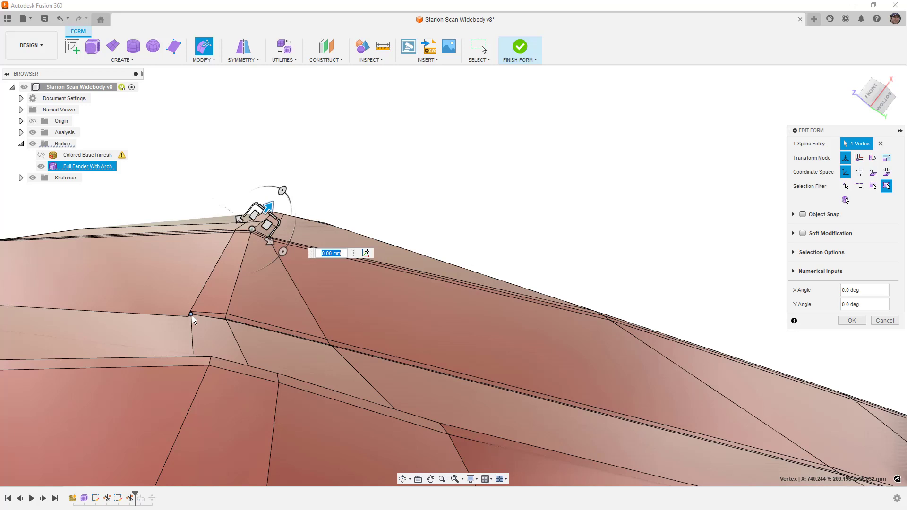
scroll(192, 316, up, 2)
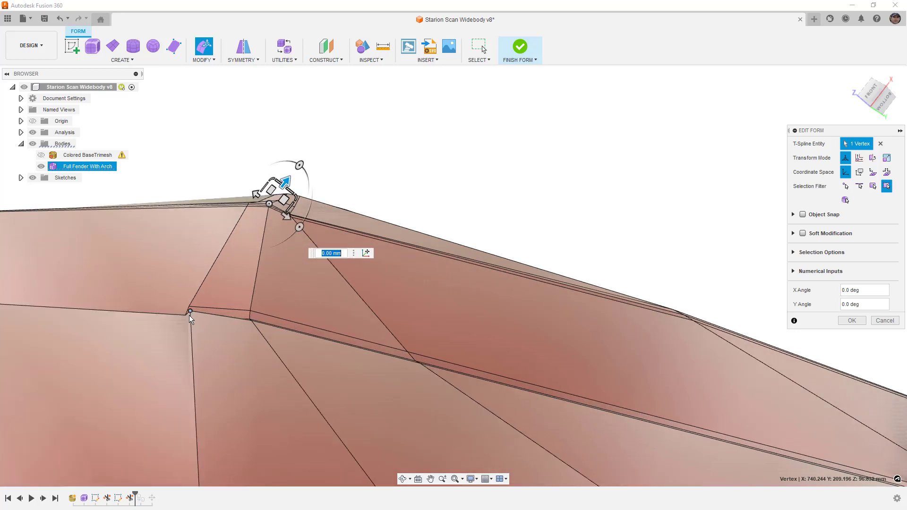
Line the lower crease corner vertex up with the face strip and commit the edits
click(188, 315)
shift+middle_drag(197, 339, 246, 449)
scroll(264, 373, up, 6)
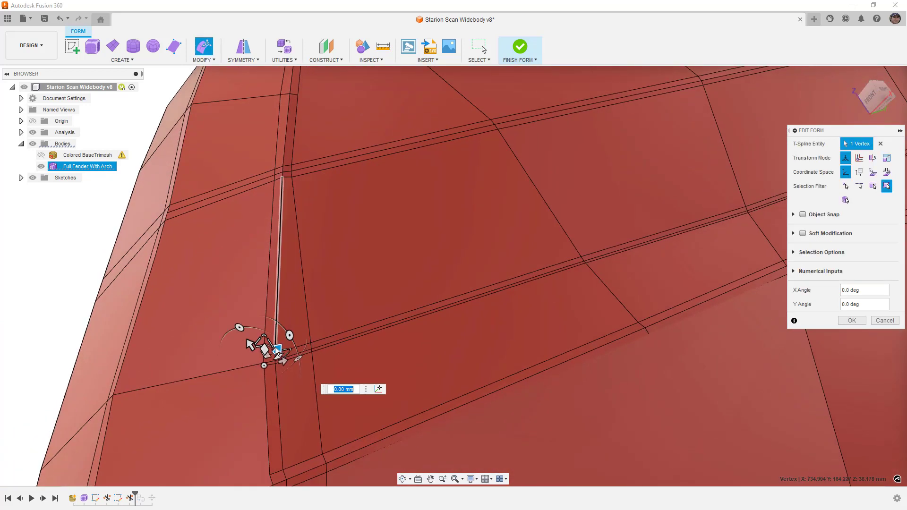
shift+middle_drag(265, 374, 263, 359)
middle_drag(175, 353, 329, 282)
drag(327, 277, 321, 275)
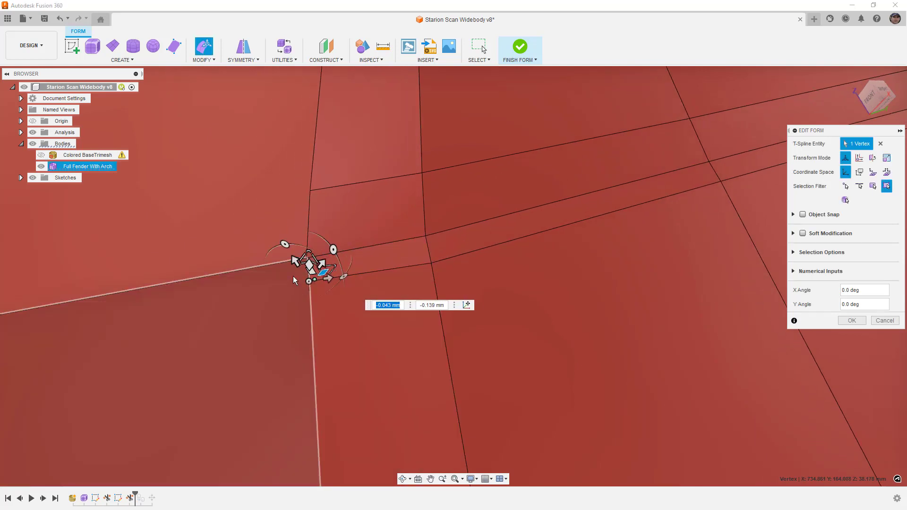
click(863, 323)
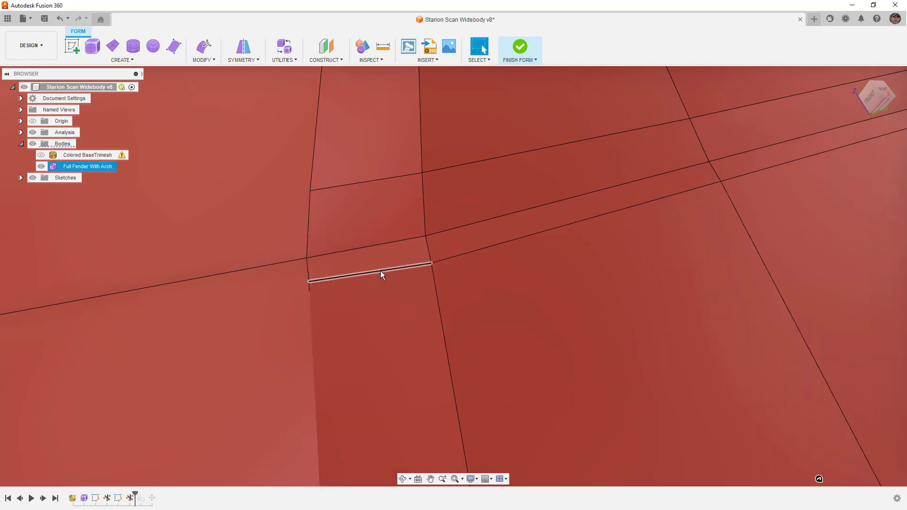
scroll(283, 272, down, 2)
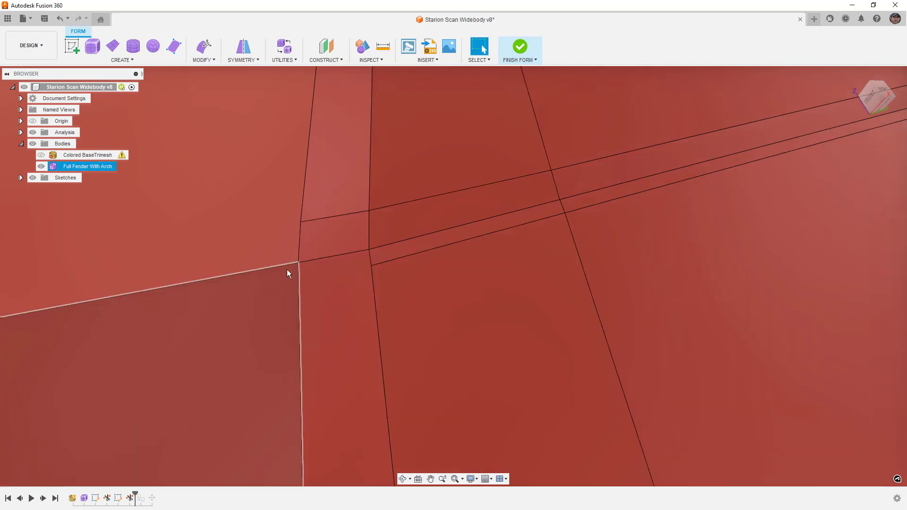
scroll(286, 272, down, 3)
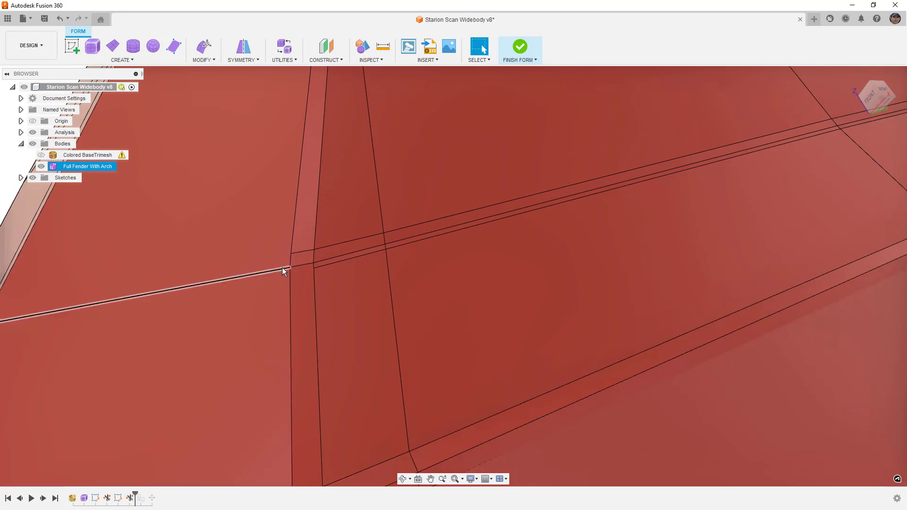
scroll(283, 267, up, 4)
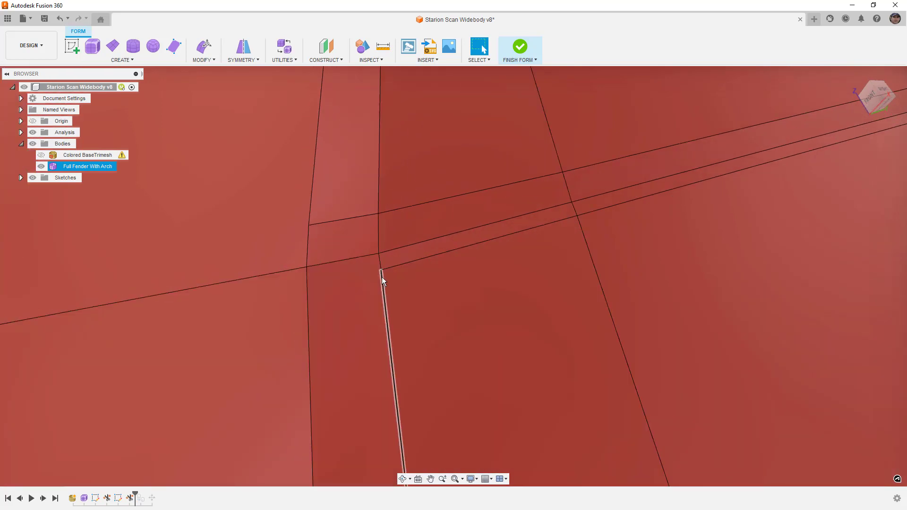
click(204, 60)
click(211, 118)
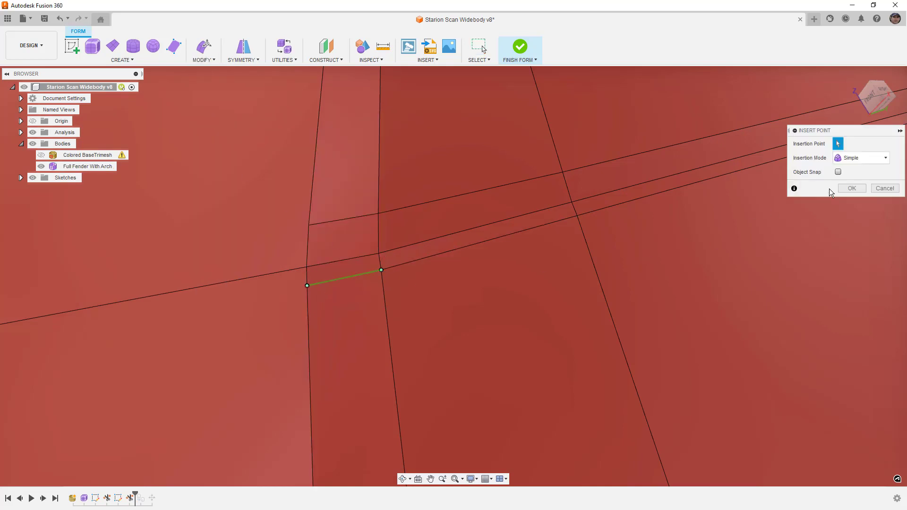
key(Escape)
scroll(526, 254, down, 10)
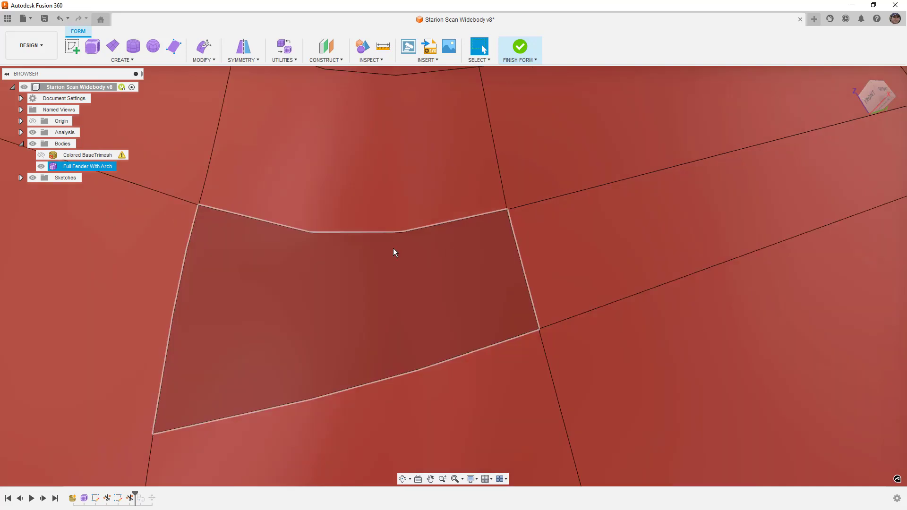
mouse_move(422, 326)
mouse_down()
mouse_move(423, 305)
mouse_move(421, 314)
mouse_up()
scroll(421, 314, down, 3)
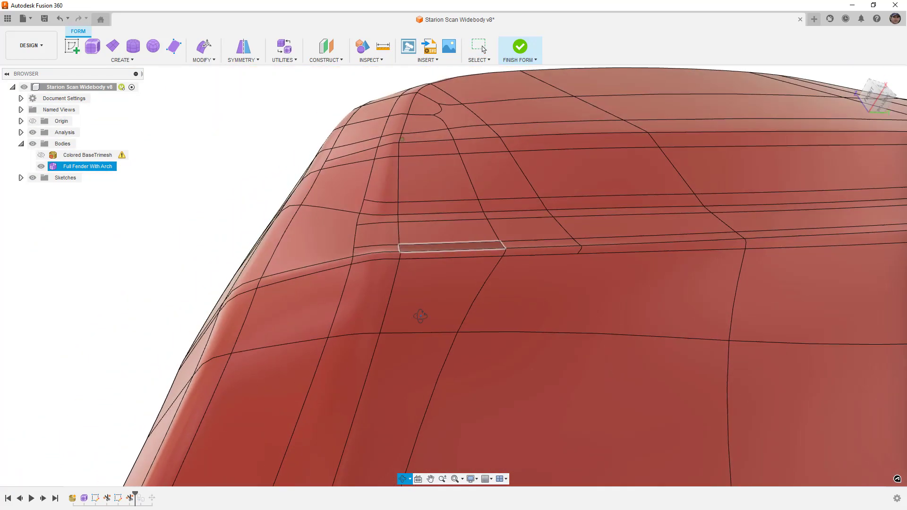
key(Escape)
scroll(398, 290, down, 4)
click(474, 254)
shift+middle_drag(474, 255, 492, 194)
click(511, 256)
click(877, 102)
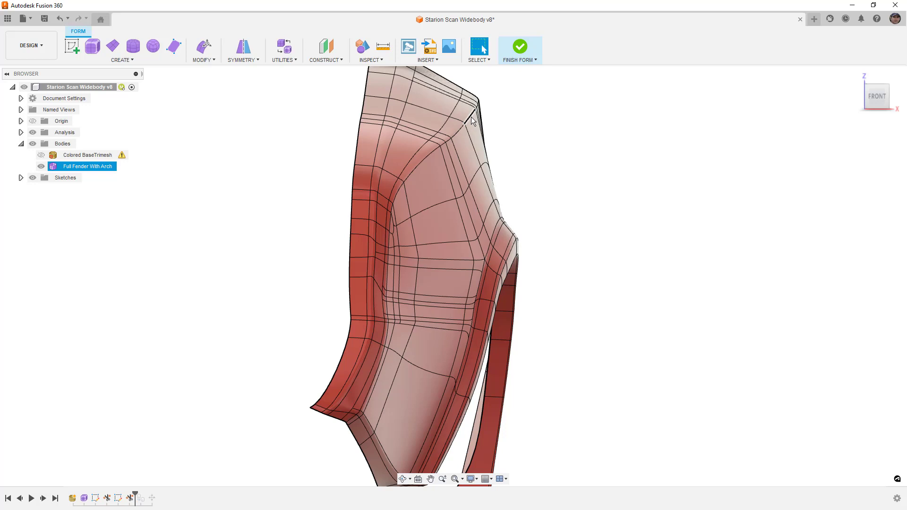
Show the fender as its faceted control mesh and turn to its right side
key(alt+1)
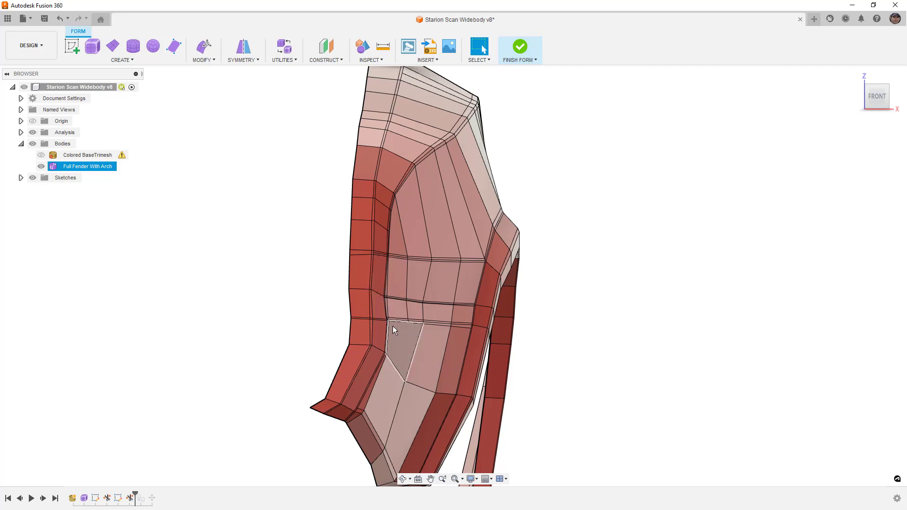
scroll(388, 305, up, 5)
scroll(396, 299, up, 3)
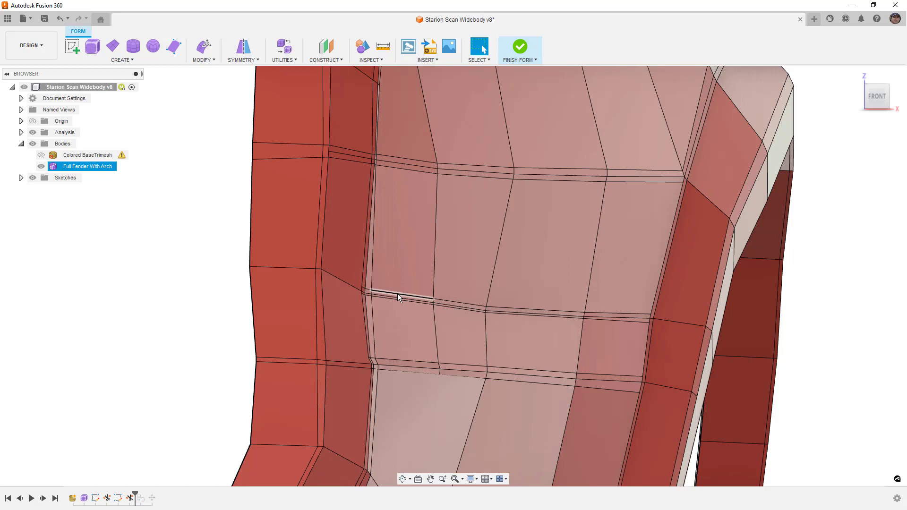
scroll(367, 237, down, 6)
mouse_move(367, 239)
shift+middle_down()
mouse_move(520, 244)
mouse_move(358, 254)
shift+middle_up()
scroll(463, 246, up, 6)
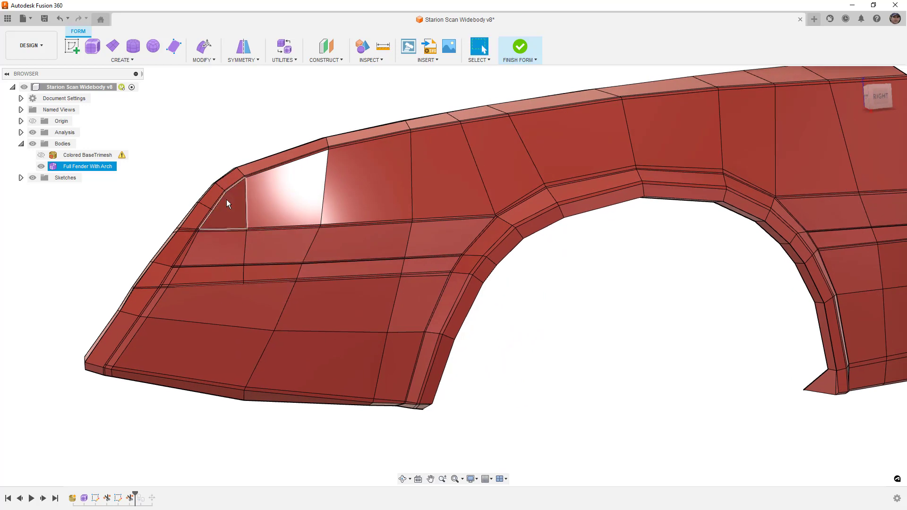
scroll(226, 199, down, 3)
scroll(326, 248, down, 1)
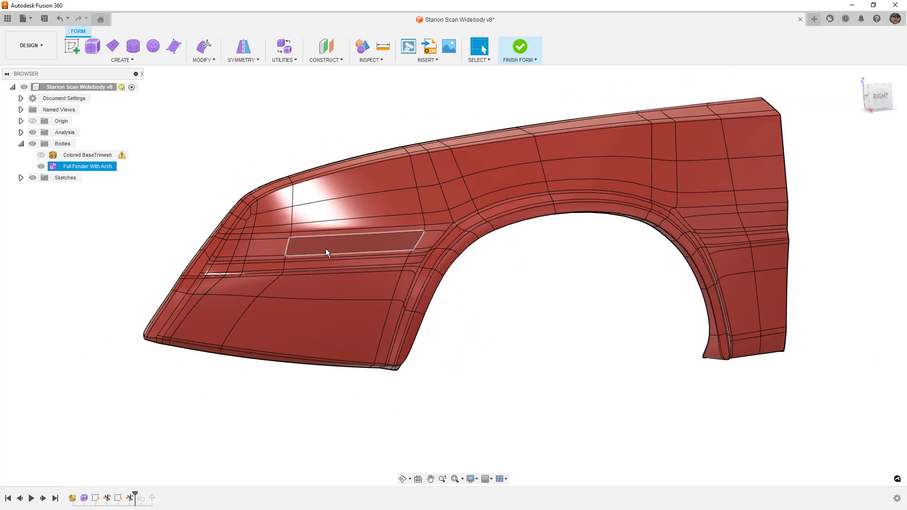
Return the fender to smooth display, orbit it to a right-side view, and open Inspect
key(alt+3)
scroll(388, 303, down, 2)
shift+middle_drag(497, 354, 475, 357)
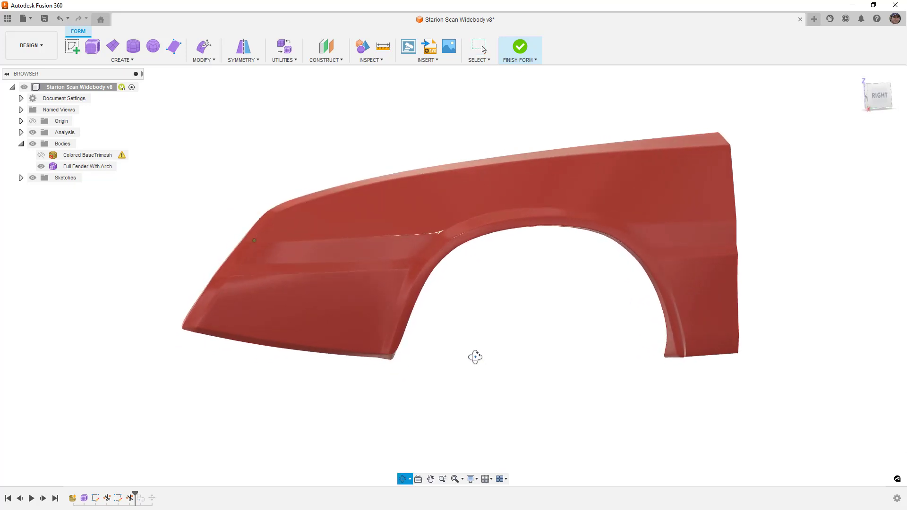
mouse_move(290, 250)
shift+middle_down()
mouse_move(283, 247)
mouse_move(294, 237)
shift+middle_up()
shift+middle_drag(265, 310, 684, 242)
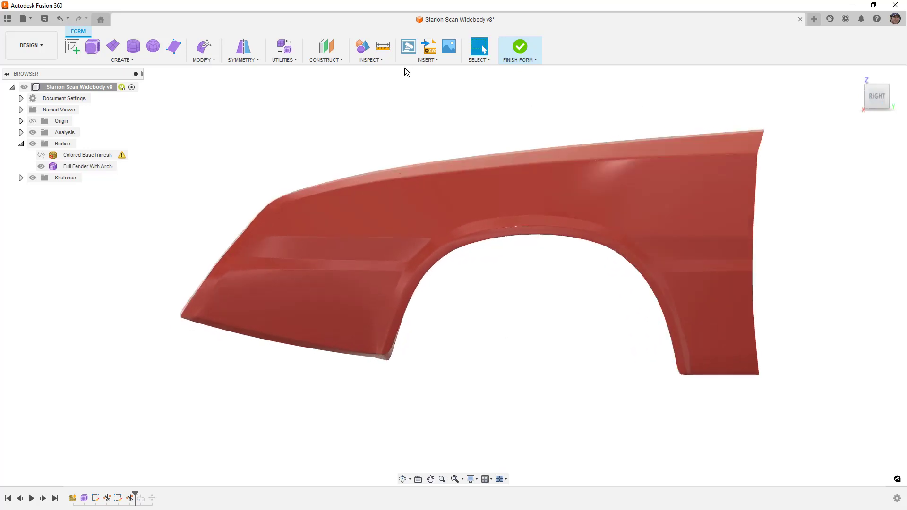
click(379, 58)
Apply Curvature Map Analysis to the fender body using the third type with Maximum Limit 13.093 mm
click(387, 122)
click(423, 194)
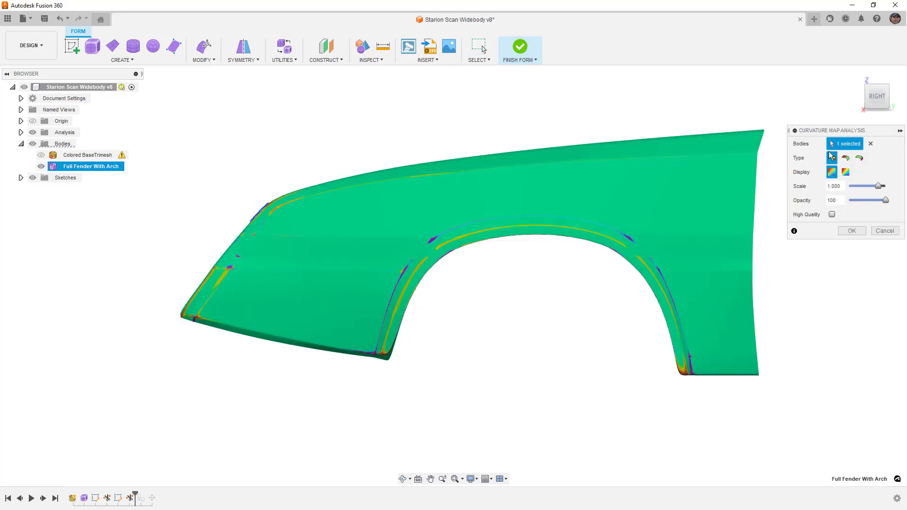
click(860, 158)
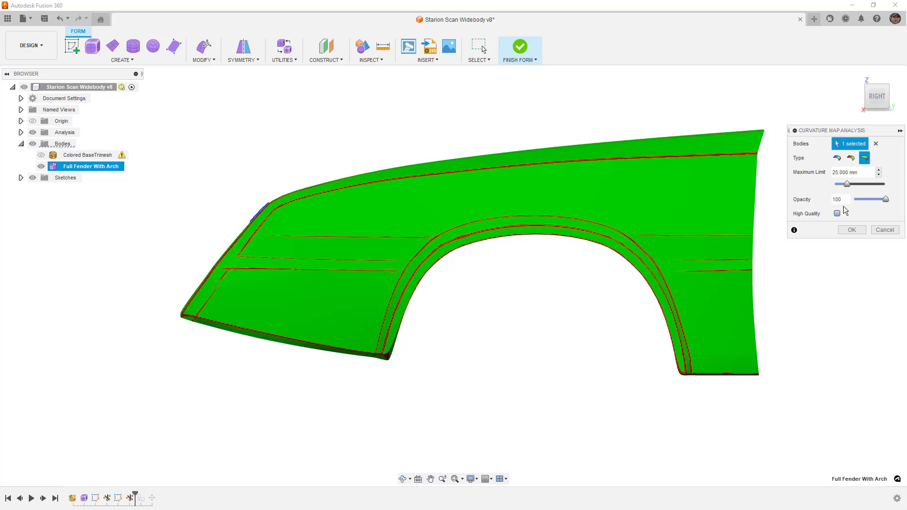
drag(848, 184, 839, 186)
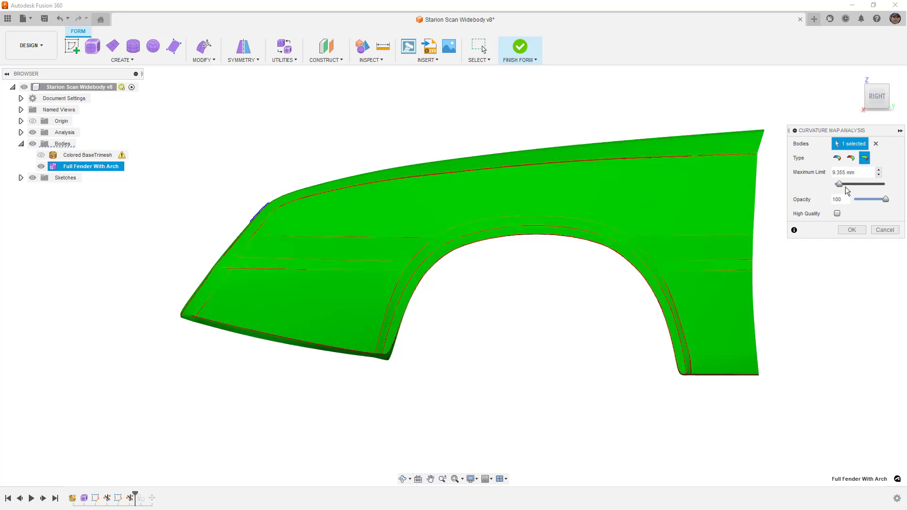
drag(840, 183, 842, 183)
Zoom in on the wheel arch creases and raise the curvature Maximum Limit to 100 mm
scroll(258, 280, up, 5)
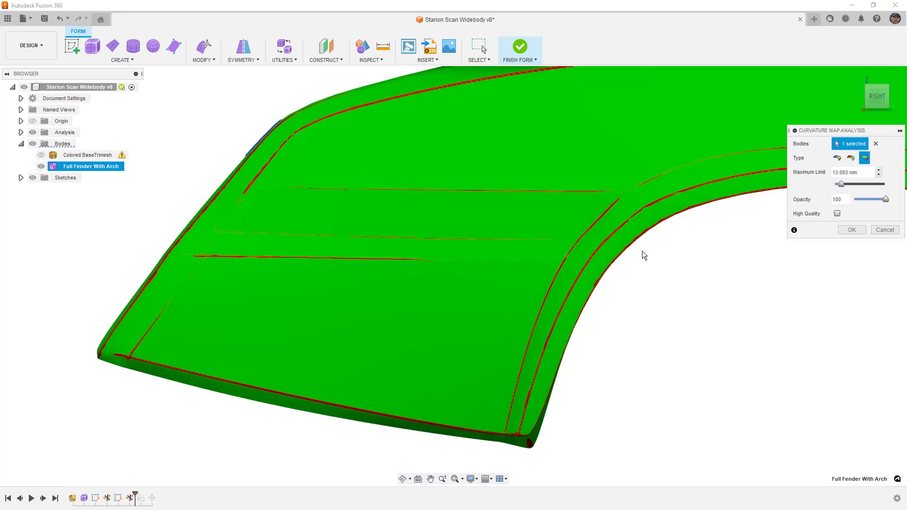
scroll(645, 209, up, 3)
scroll(645, 209, up, 3)
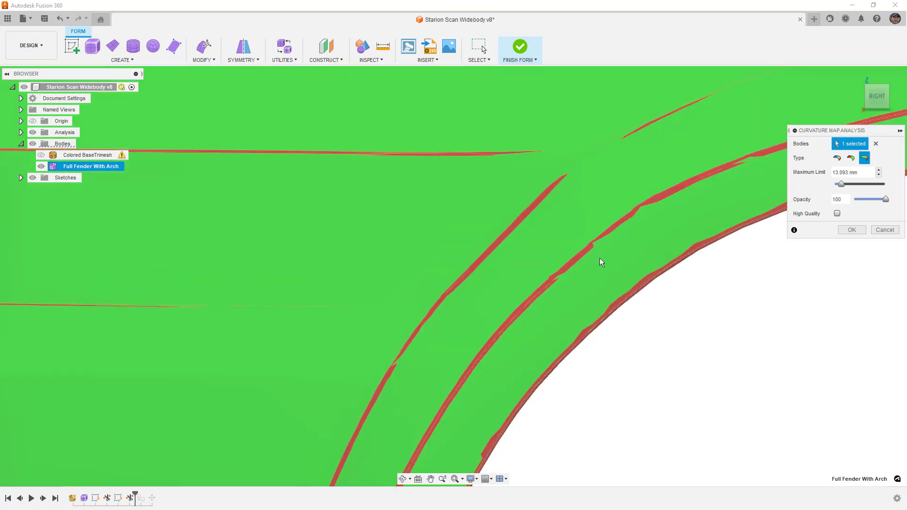
scroll(600, 258, down, 3)
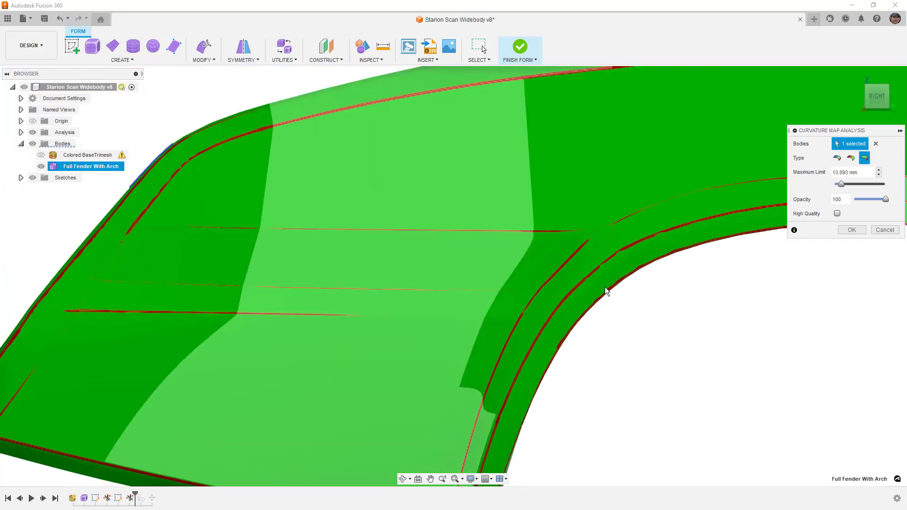
scroll(606, 289, down, 2)
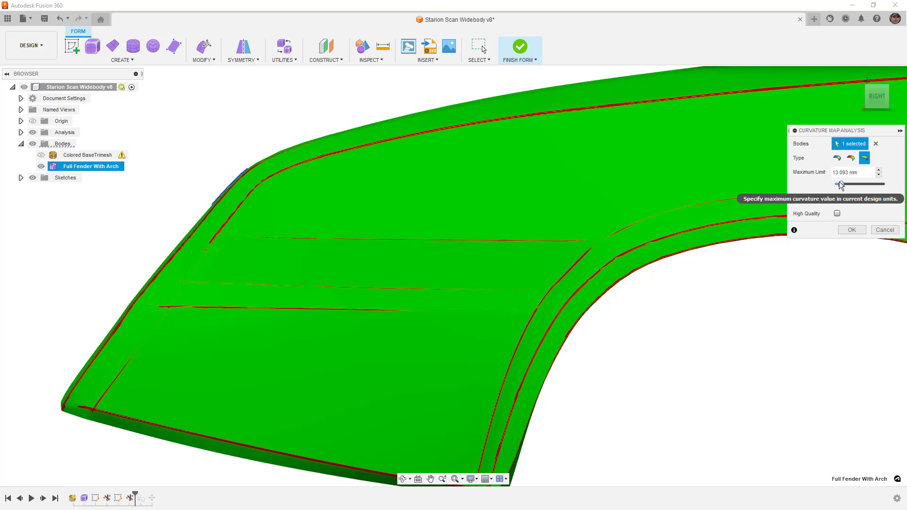
drag(841, 184, 886, 184)
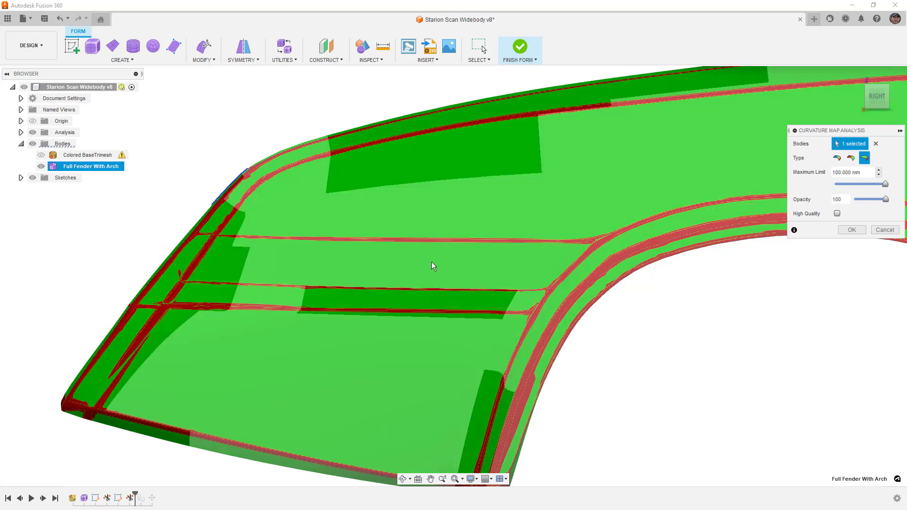
Pan and zoom to review the curvature bands across the whole wheel arch
scroll(359, 290, down, 3)
middle_drag(604, 336, 411, 341)
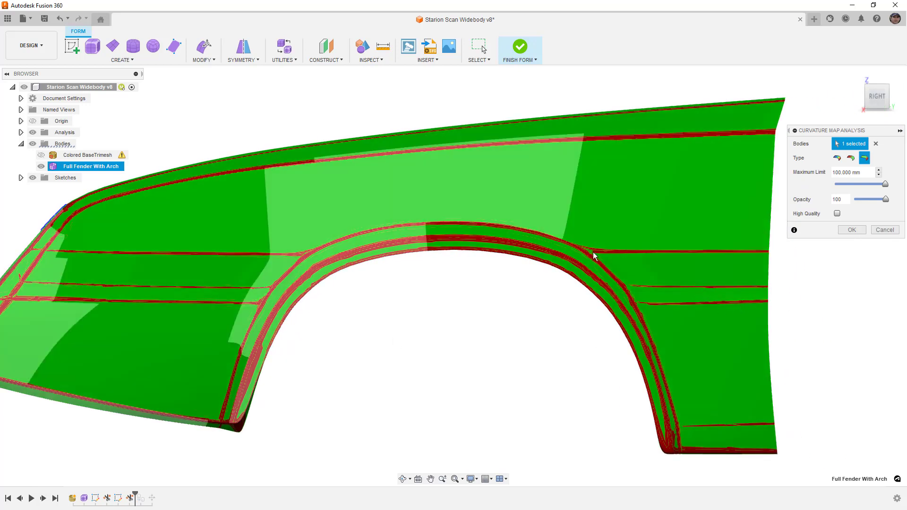
scroll(594, 252, up, 6)
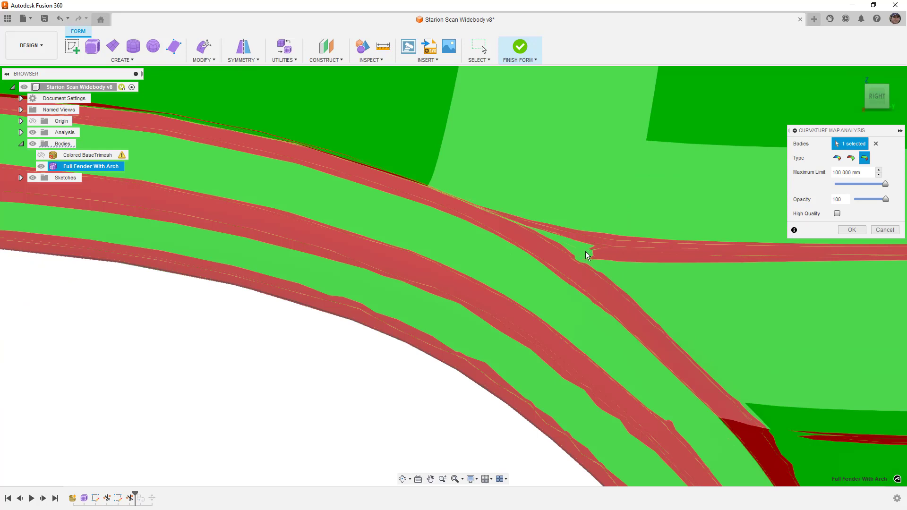
scroll(593, 253, down, 5)
scroll(597, 251, down, 3)
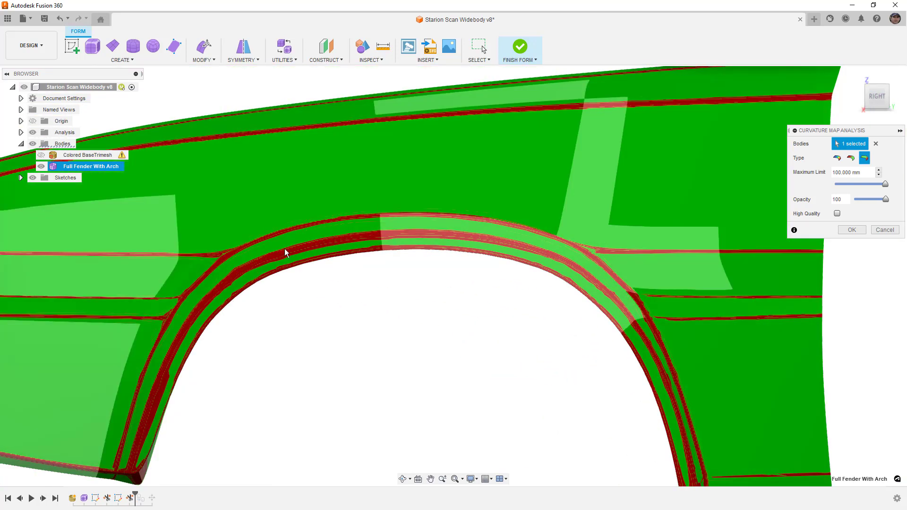
scroll(214, 258, up, 6)
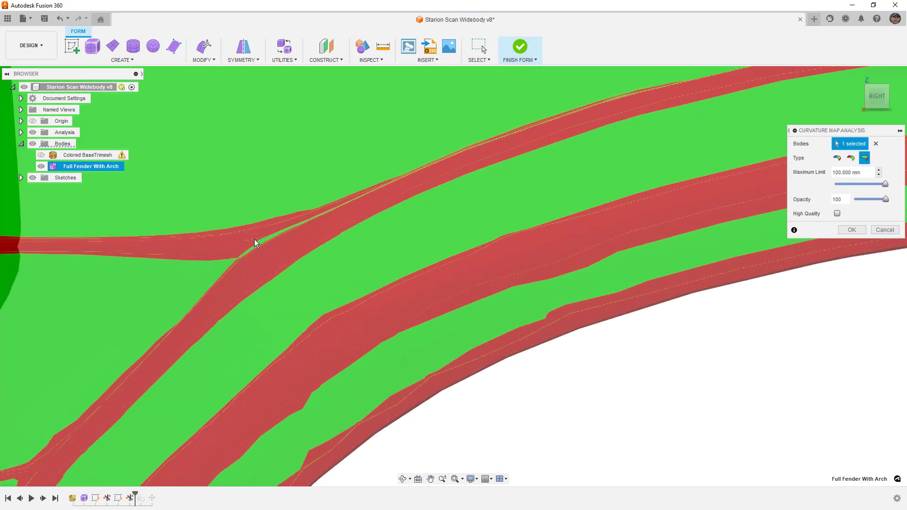
scroll(278, 237, down, 6)
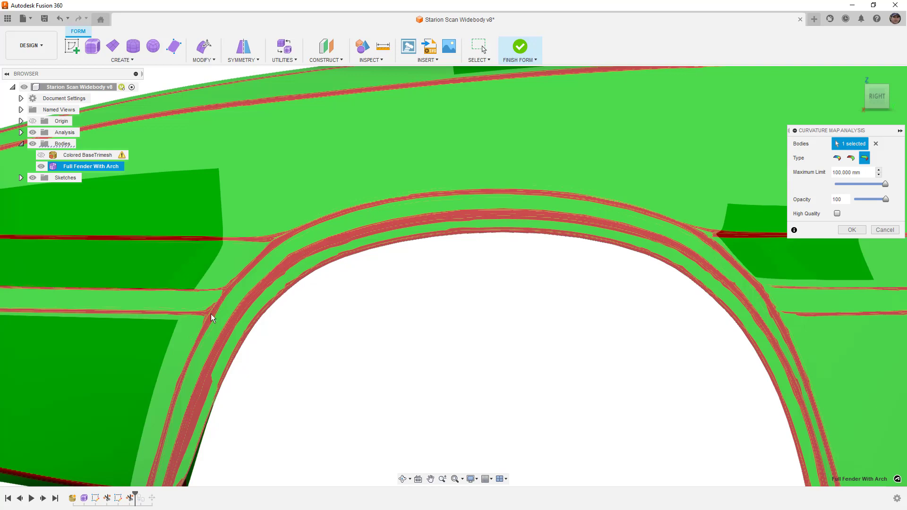
scroll(367, 298, up, 3)
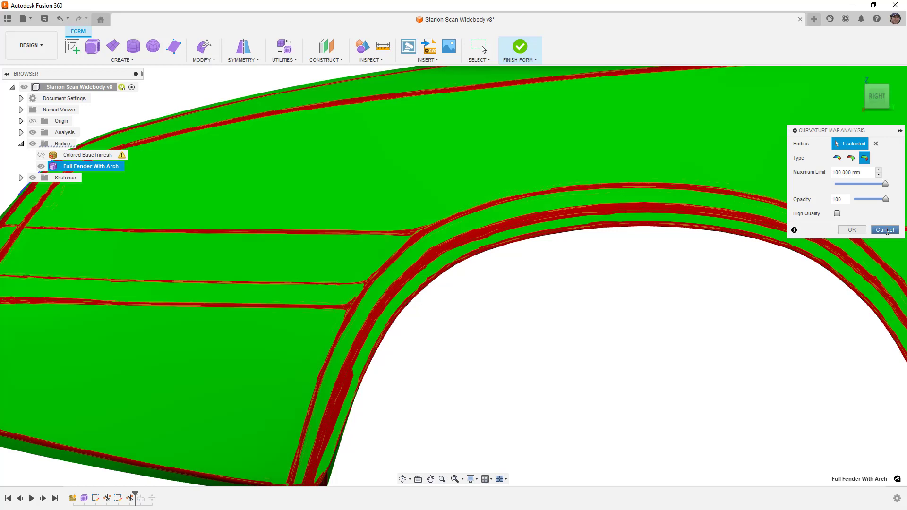
Cancel the curvature map, centre the whole fender in view, and orbit to a front-right angle
click(885, 230)
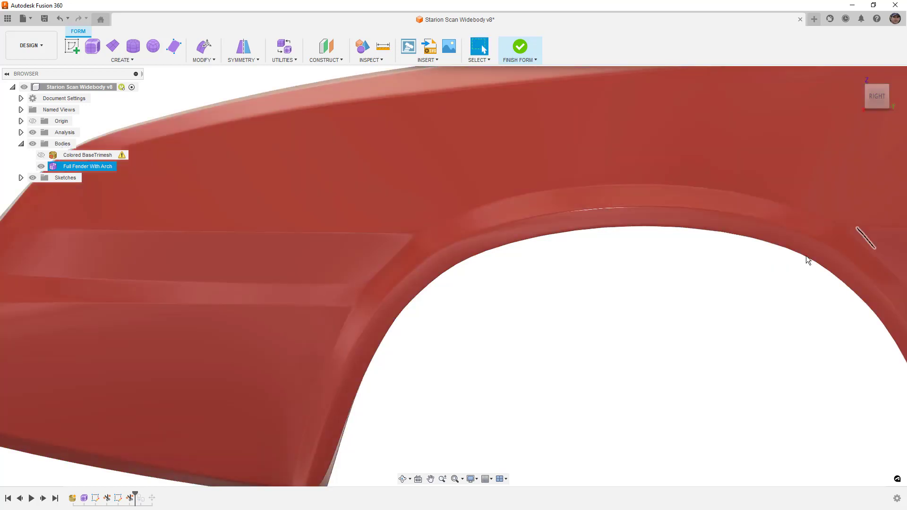
scroll(447, 315, down, 6)
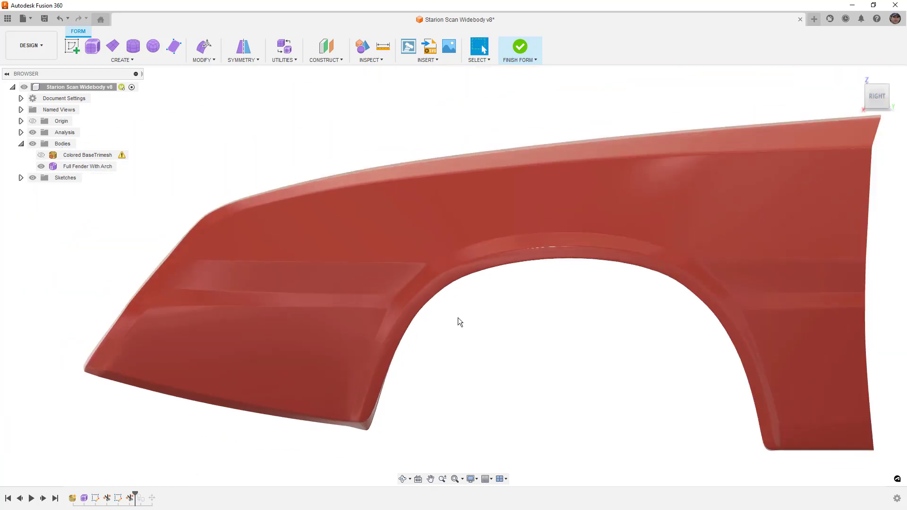
middle_drag(553, 327, 529, 329)
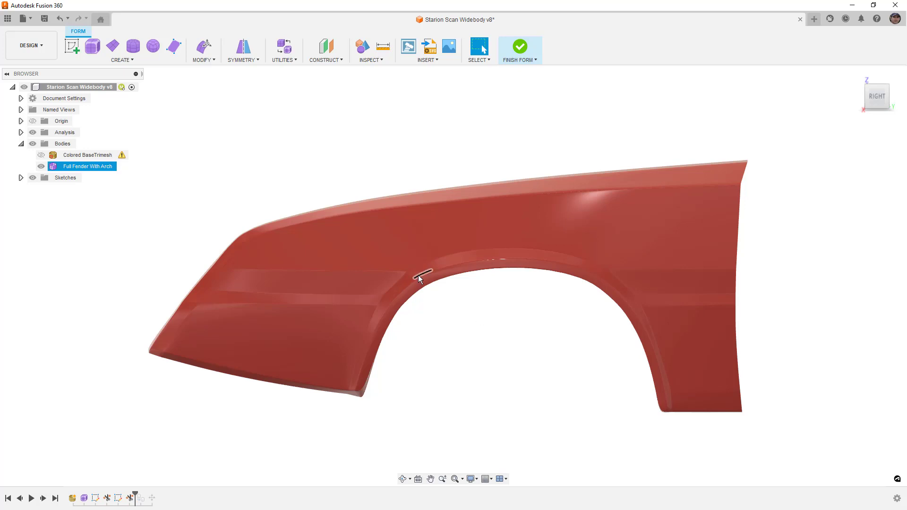
shift+middle_drag(461, 336, 515, 327)
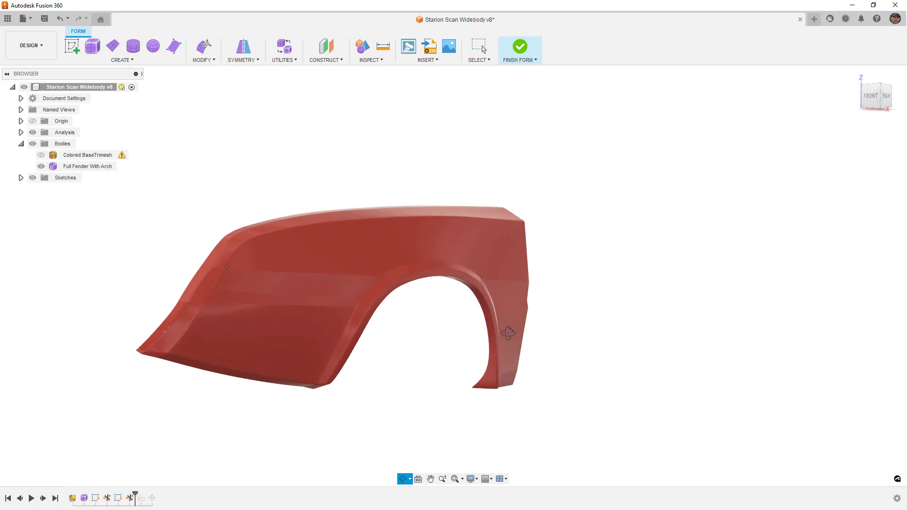
View the fender straight from the front with its mesh edge lines displayed
click(872, 101)
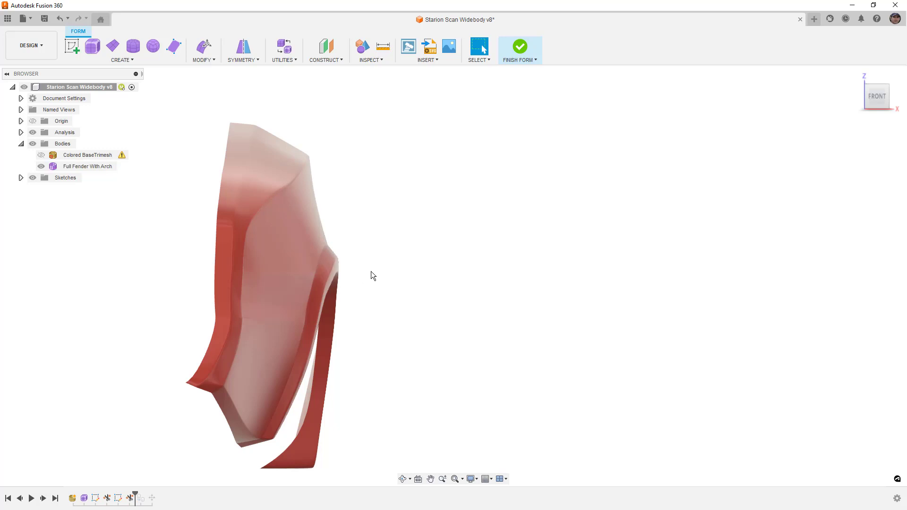
key(alt+3)
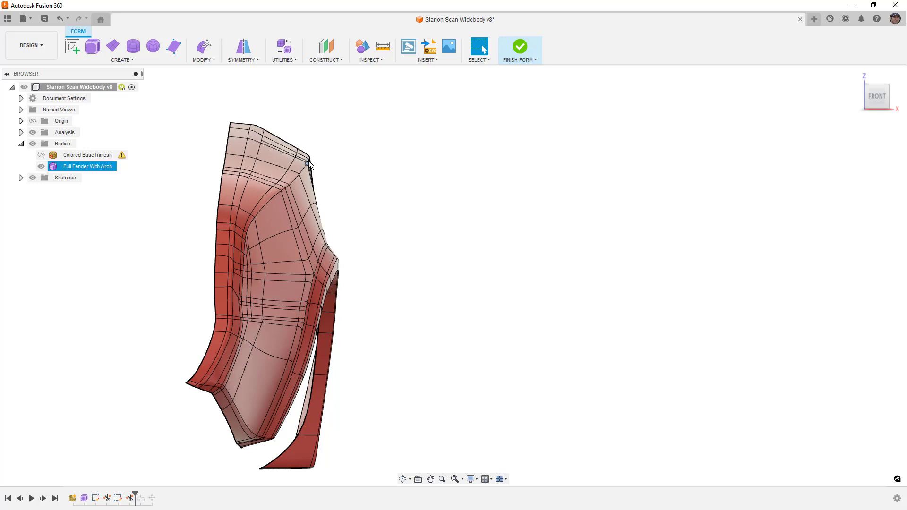
scroll(310, 160, up, 3)
scroll(311, 160, up, 2)
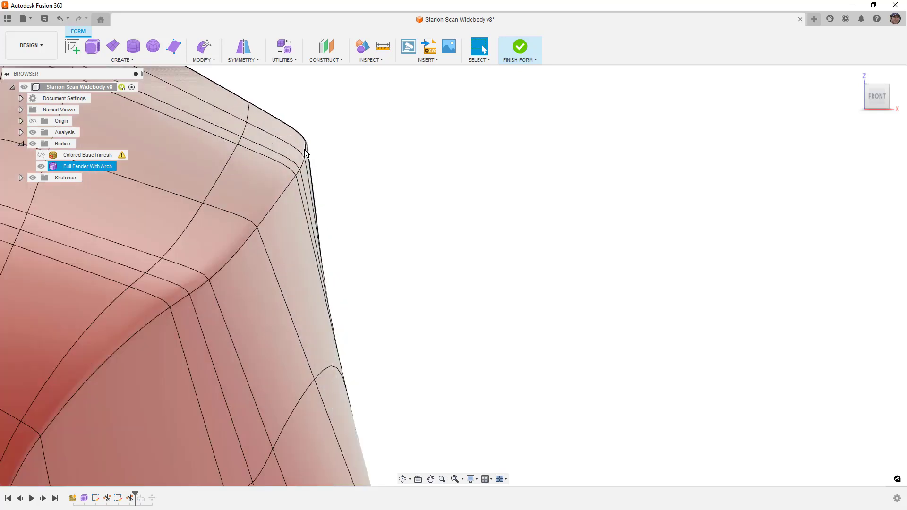
scroll(304, 151, down, 2)
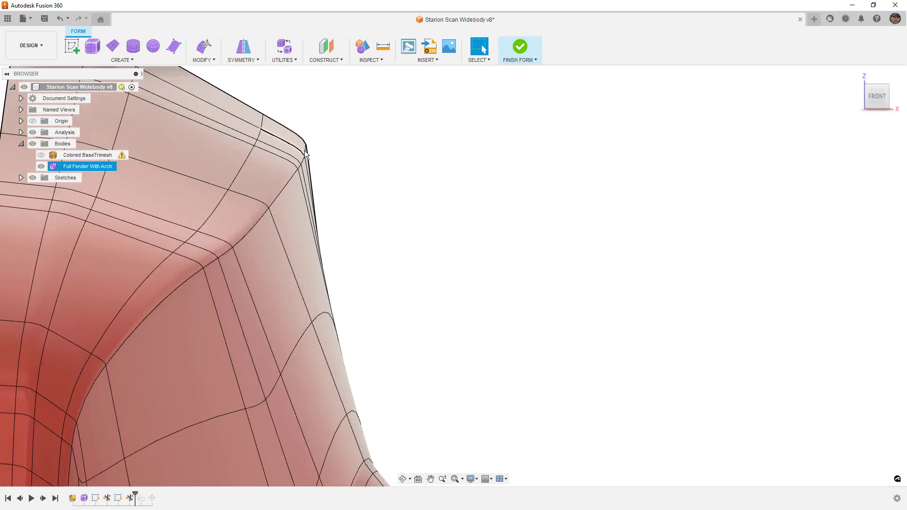
scroll(305, 153, down, 2)
scroll(314, 145, down, 5)
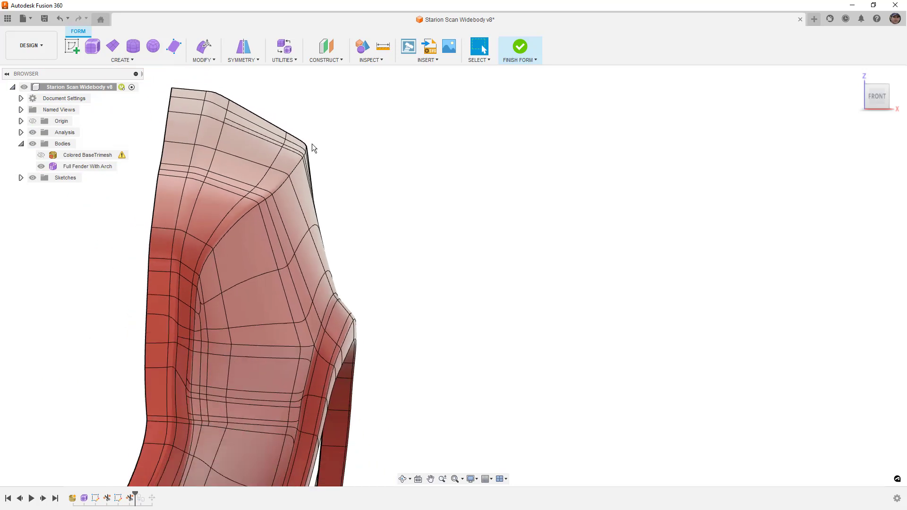
middle_drag(444, 194, 510, 218)
Switch the view to Perspective and show the Colored BaseTrimesh scan again
click(899, 117)
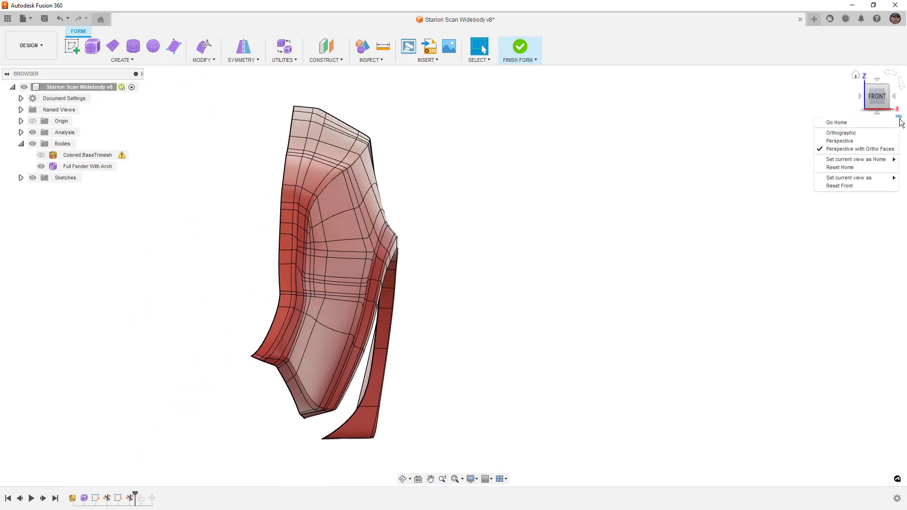
click(861, 142)
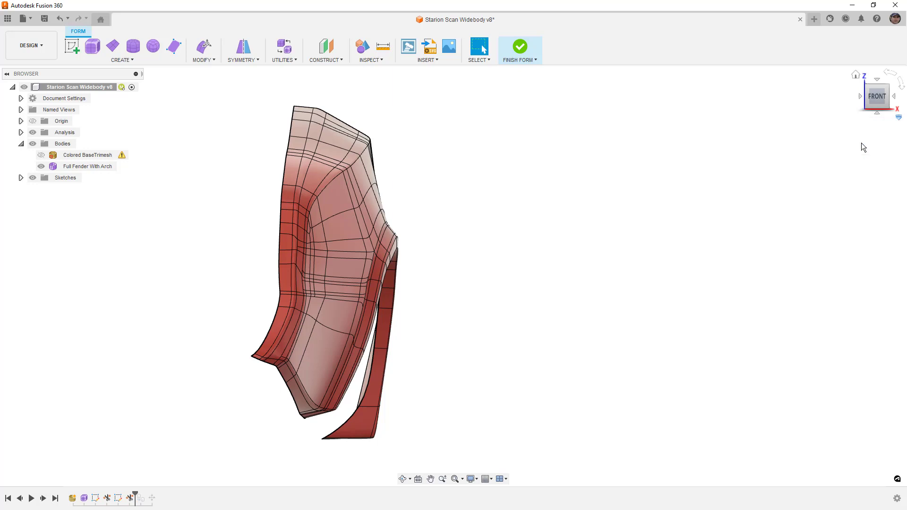
shift+middle_drag(614, 228, 650, 239)
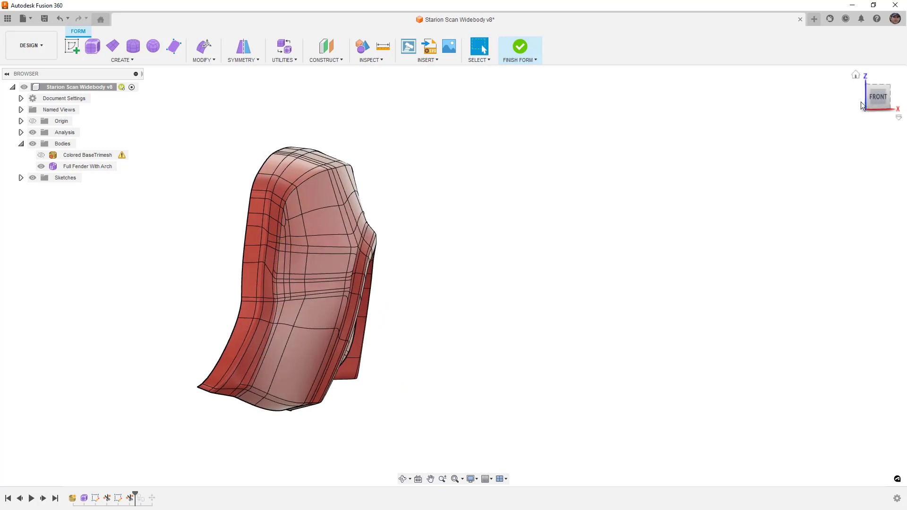
click(878, 98)
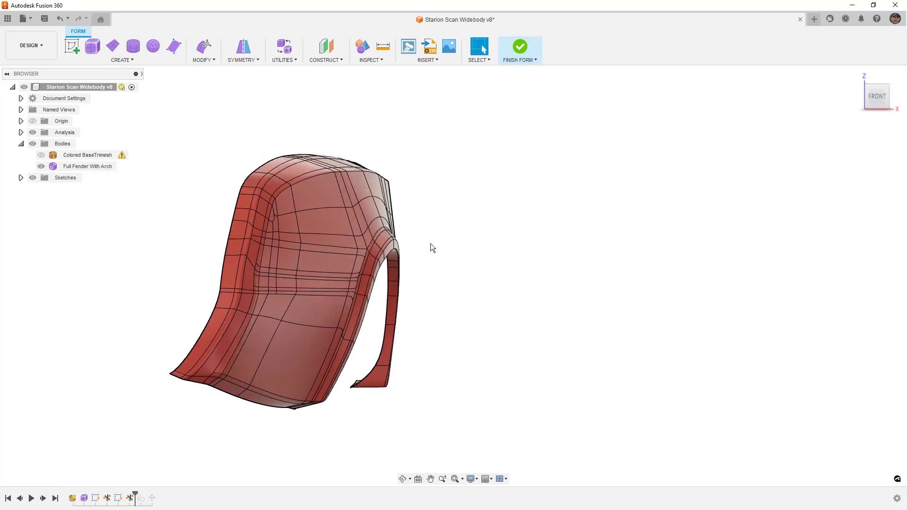
scroll(454, 237, down, 3)
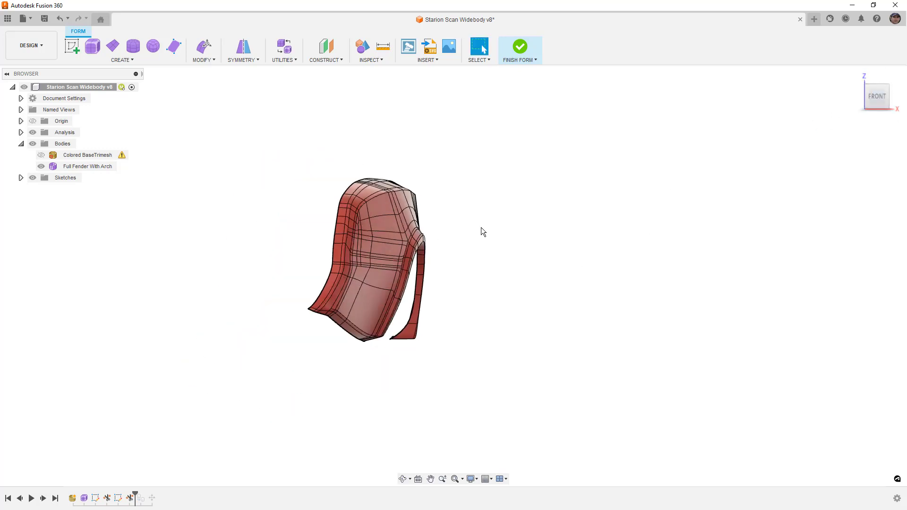
click(41, 155)
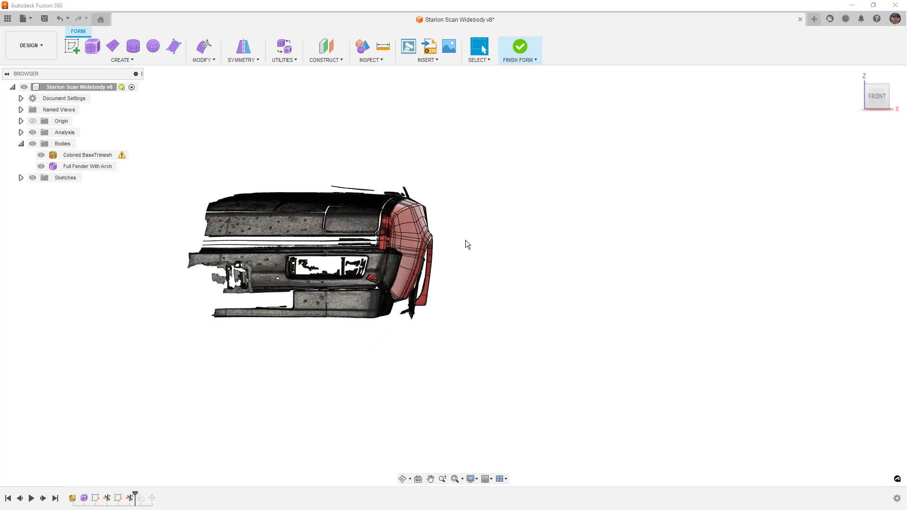
Tilt to a front-top view with Perspective with Ortho Faces projection
click(872, 81)
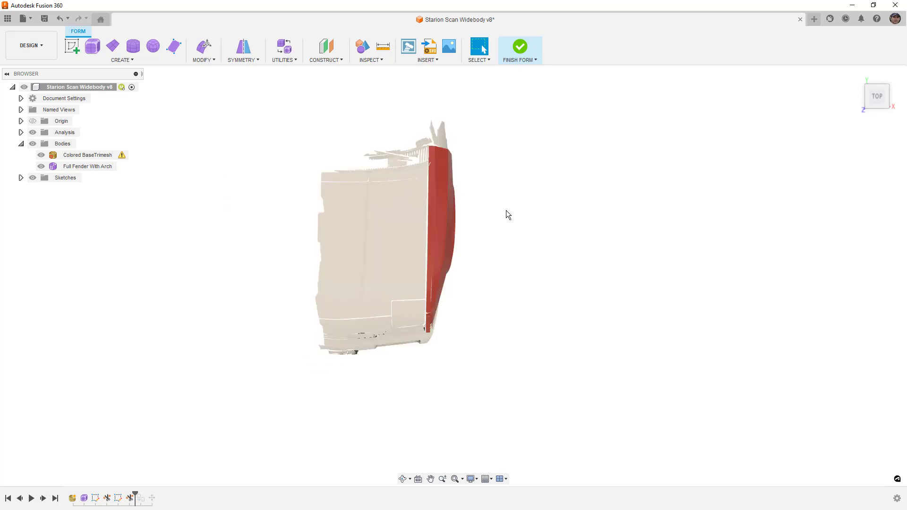
scroll(468, 257, up, 3)
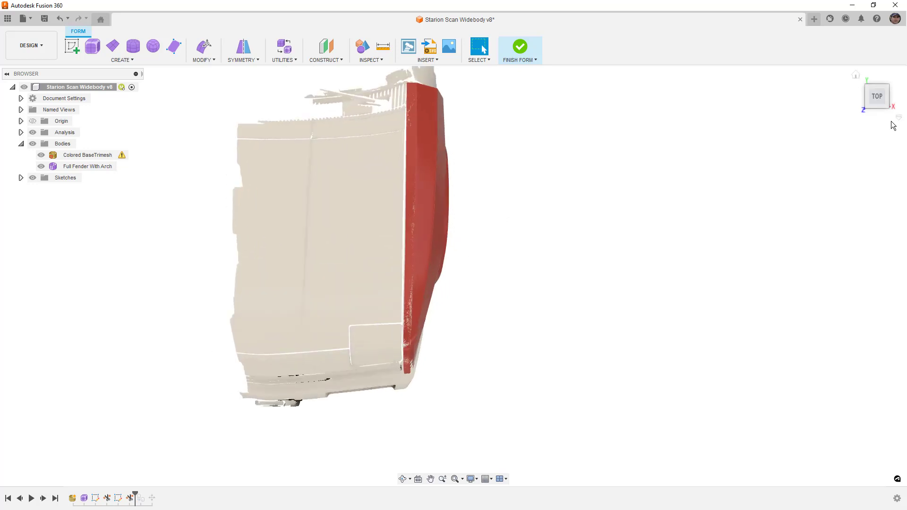
click(899, 118)
click(873, 148)
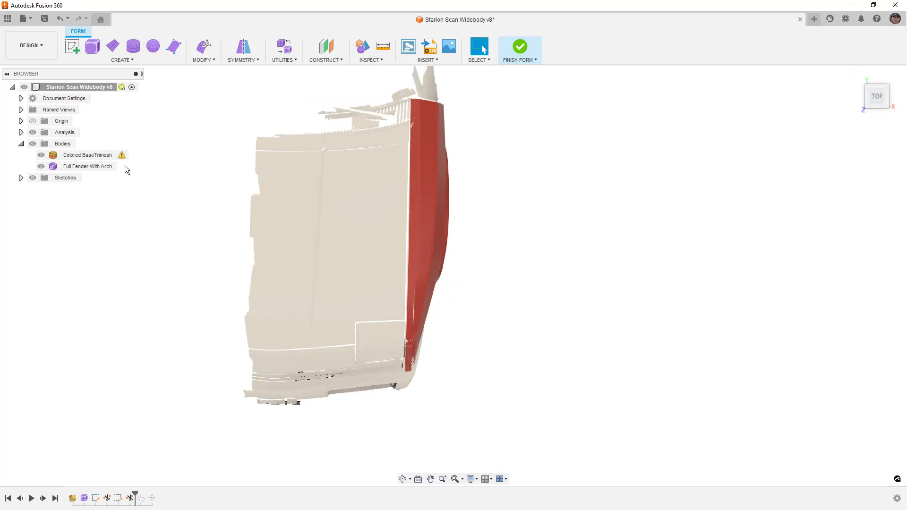
Hide the Colored BaseTrimesh scan and select the edge loop running along the fender
click(43, 154)
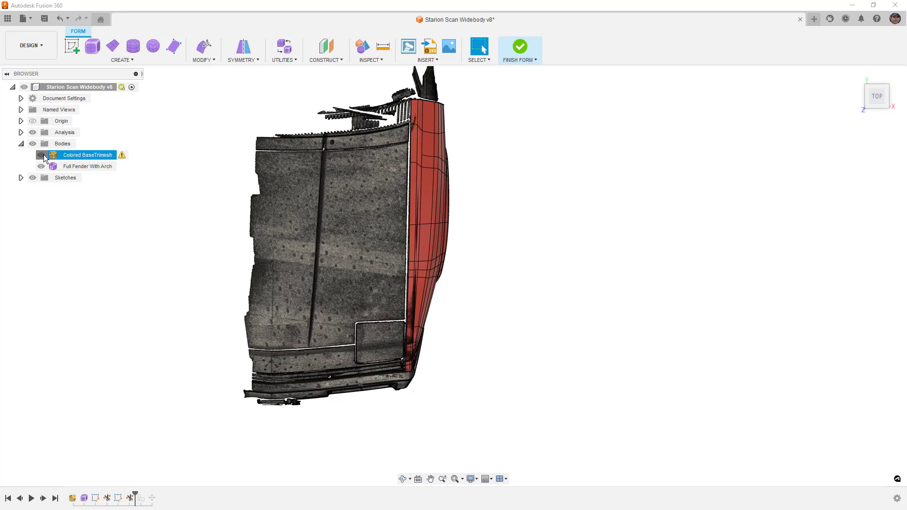
click(42, 155)
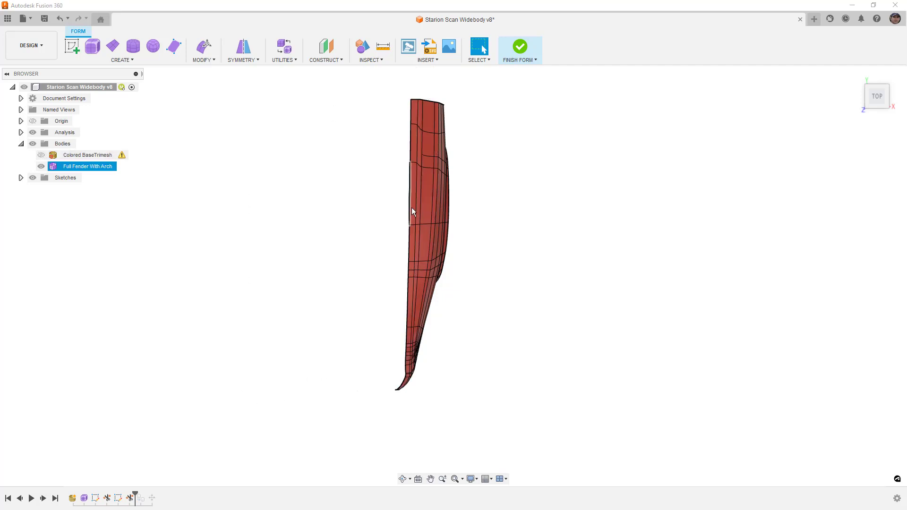
double_click(440, 119)
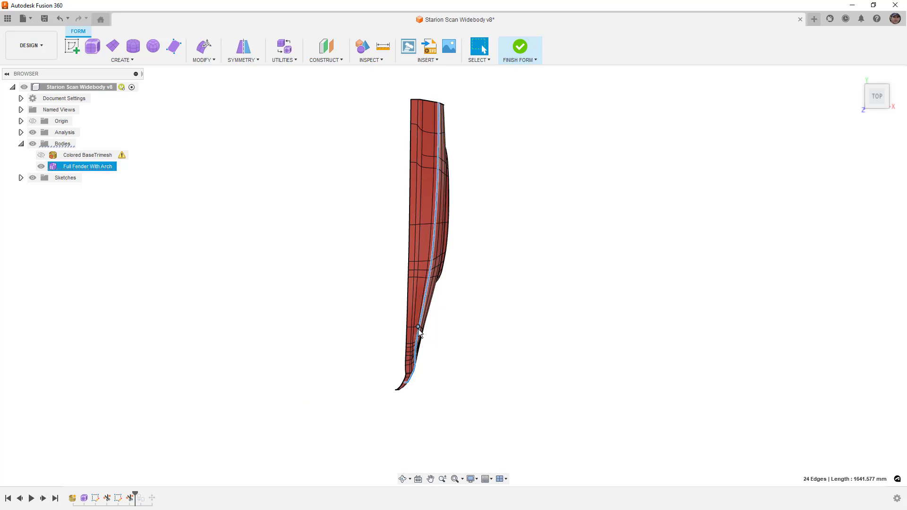
scroll(414, 367, up, 5)
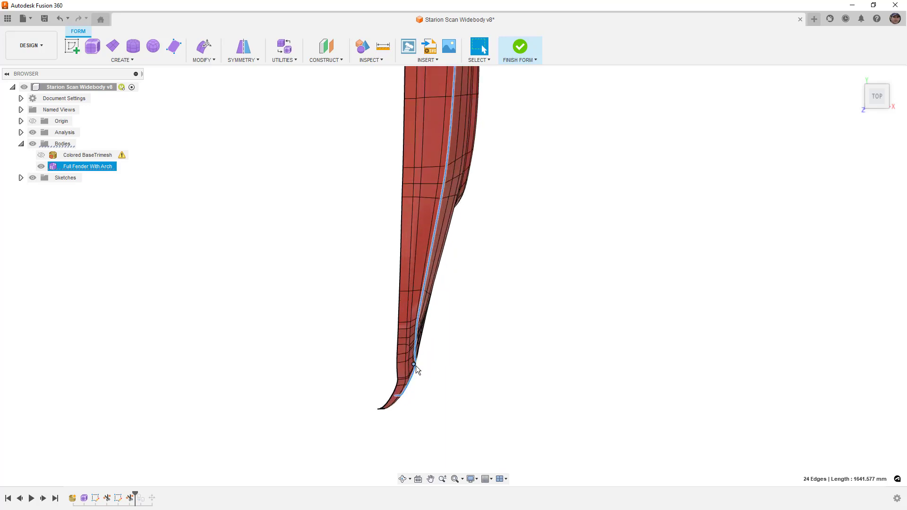
shift+middle_drag(418, 335, 432, 250)
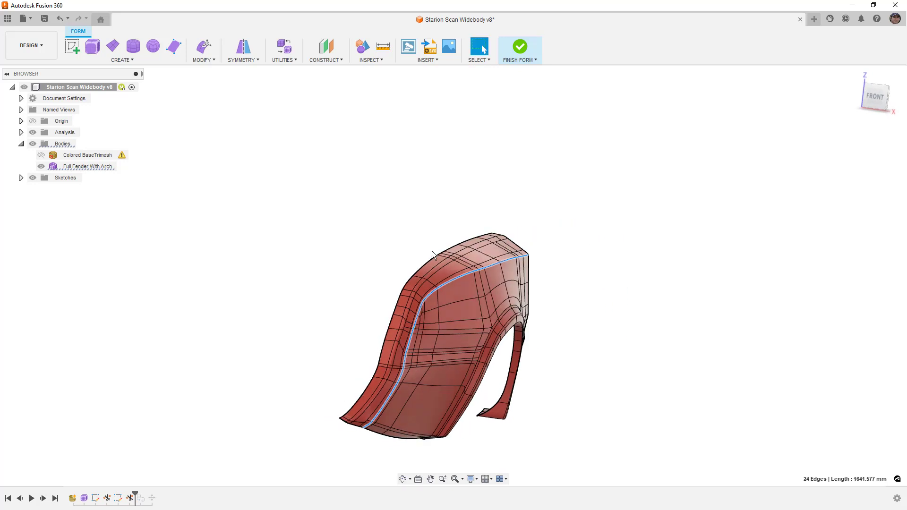
Show the Colored BaseTrimesh scan and orbit round to a straight side view of the fender
click(41, 155)
shift+middle_drag(328, 223, 368, 227)
shift+middle_drag(314, 240, 398, 305)
click(398, 305)
scroll(410, 280, up, 3)
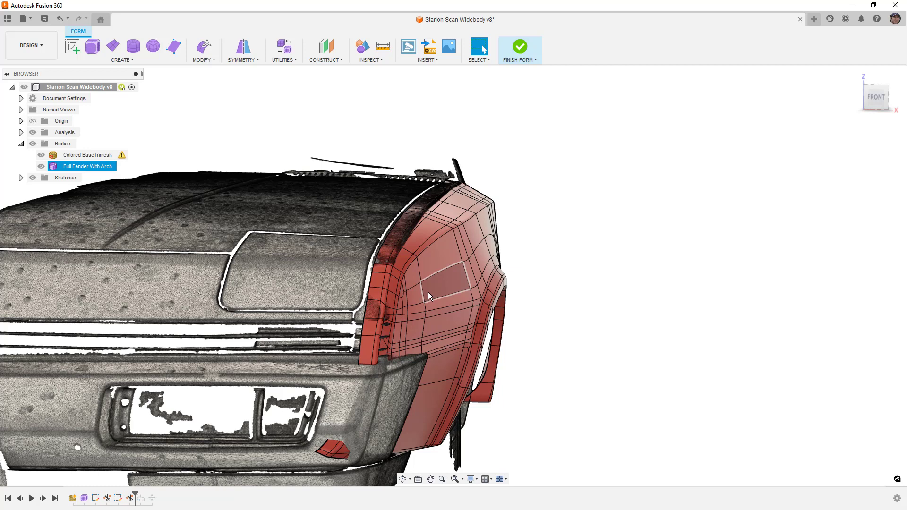
click(548, 242)
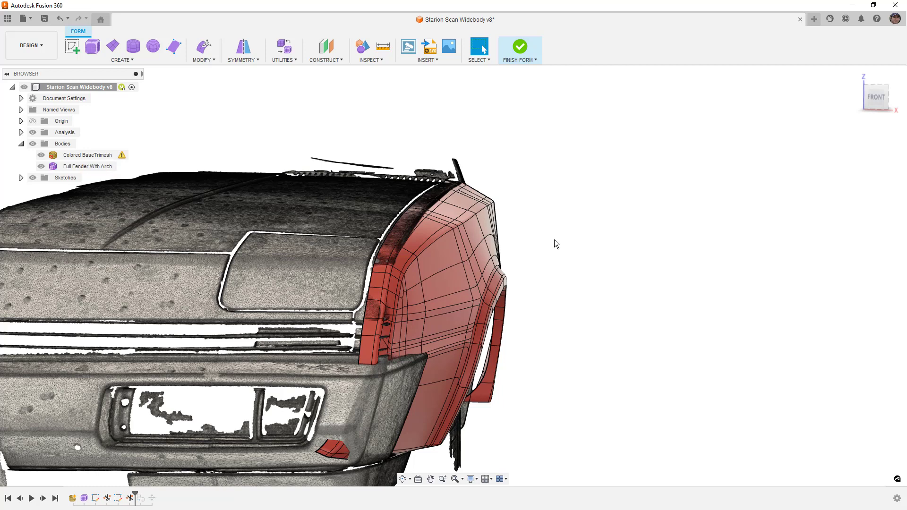
shift+middle_drag(559, 248, 449, 249)
scroll(420, 251, down, 5)
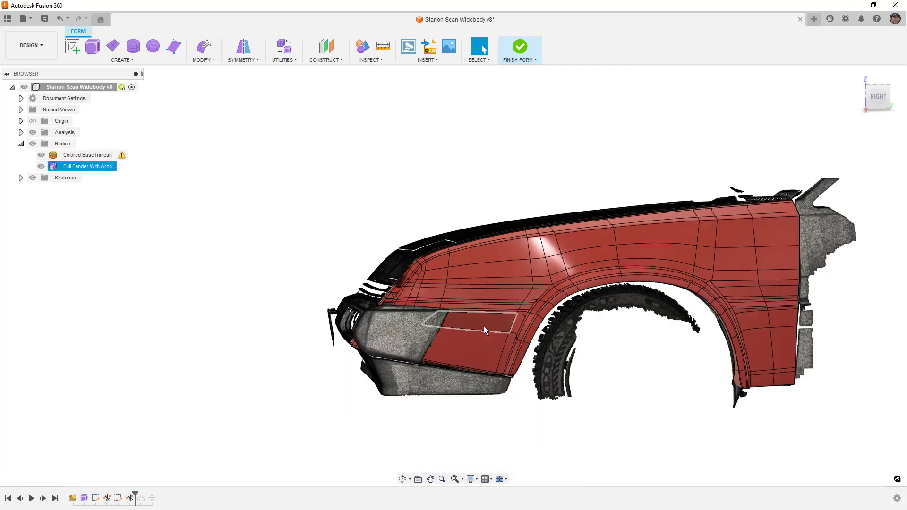
shift+middle_drag(581, 336, 497, 347)
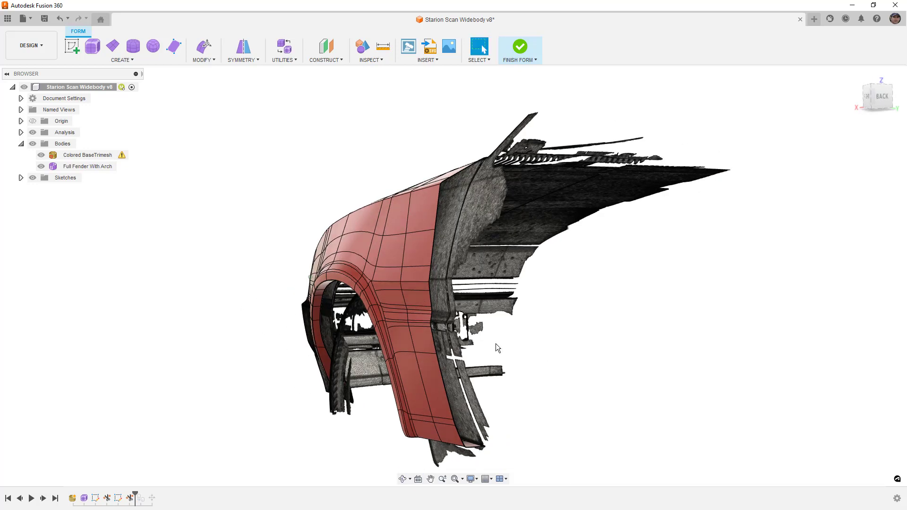
Finish the form edit and make the Full Fender With Arch body visible
click(521, 46)
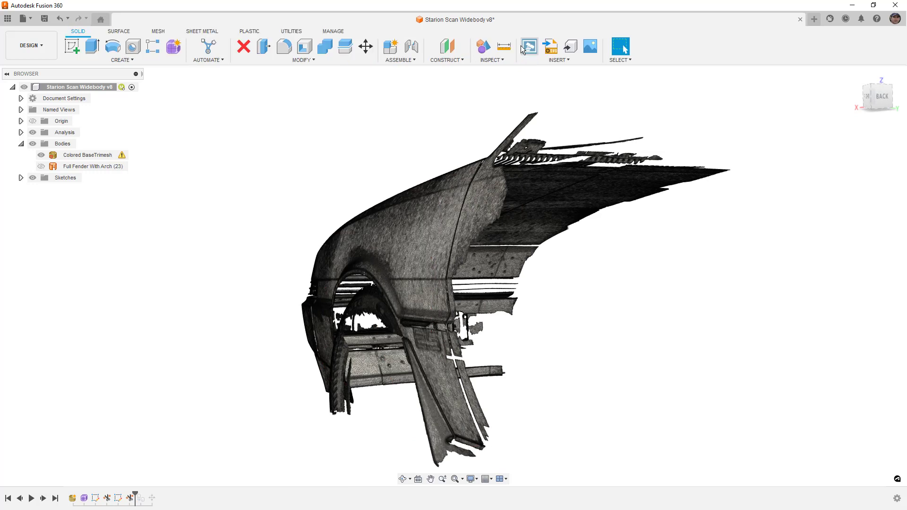
click(41, 167)
click(41, 167)
shift+middle_drag(255, 257, 299, 273)
click(299, 273)
scroll(297, 269, up, 8)
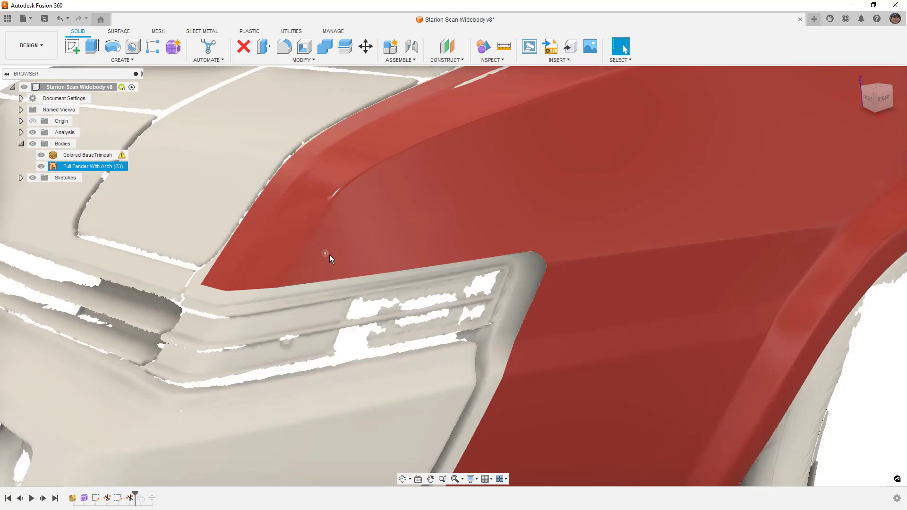
Orbit over the car's front to see the fender face-on, then snap to the front view
shift+middle_drag(330, 255, 270, 258)
shift+middle_drag(378, 251, 255, 241)
key(Escape)
click(300, 226)
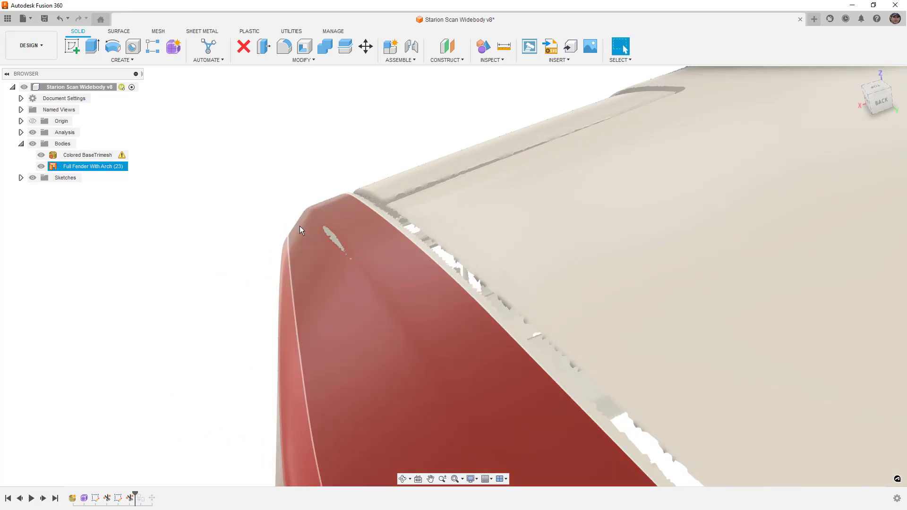
click(259, 225)
shift+middle_drag(255, 219, 436, 203)
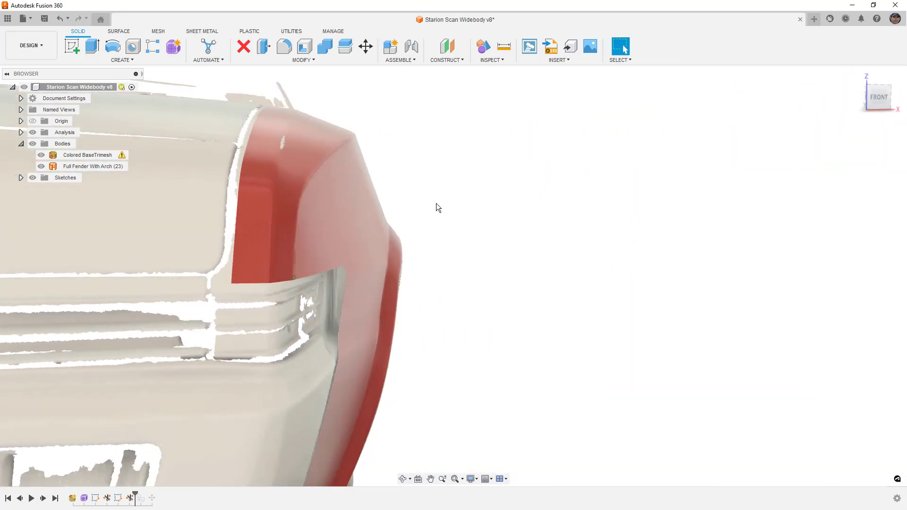
scroll(481, 234, down, 3)
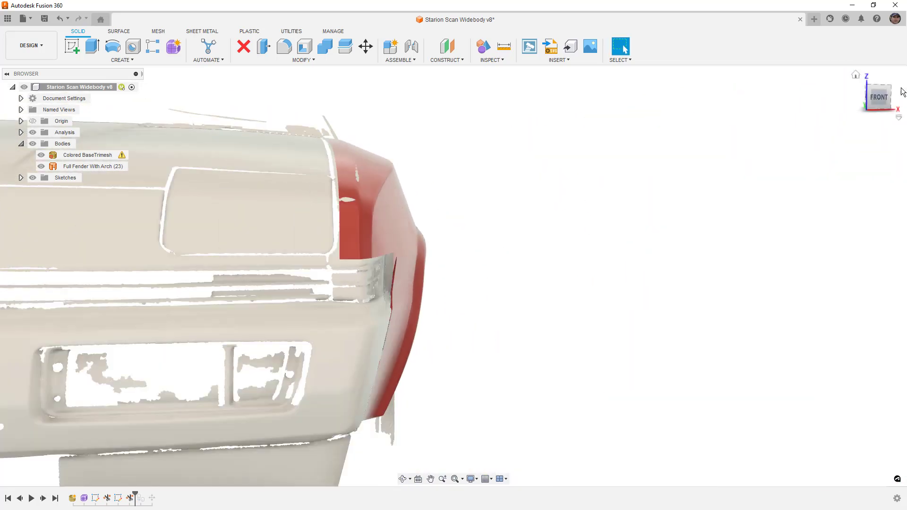
click(880, 97)
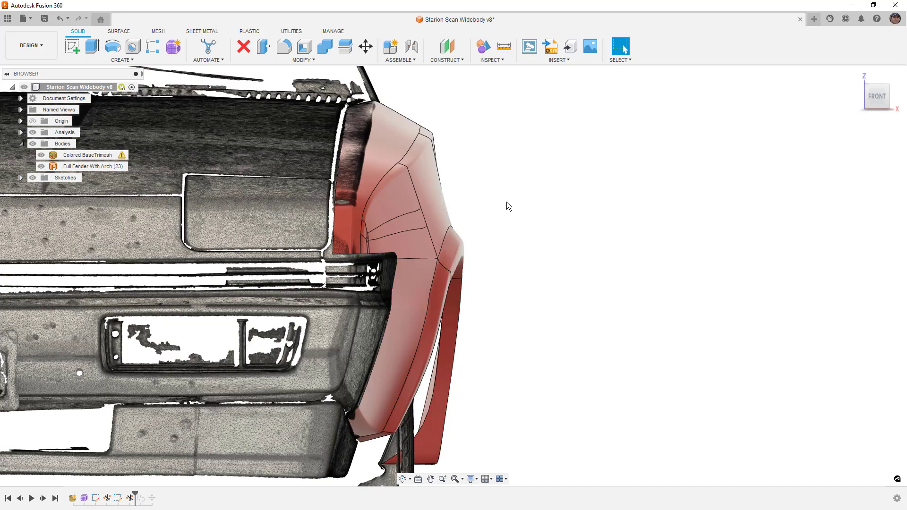
Hide the scan, rotate the fender to inspect its shape, then show the scan again
click(41, 155)
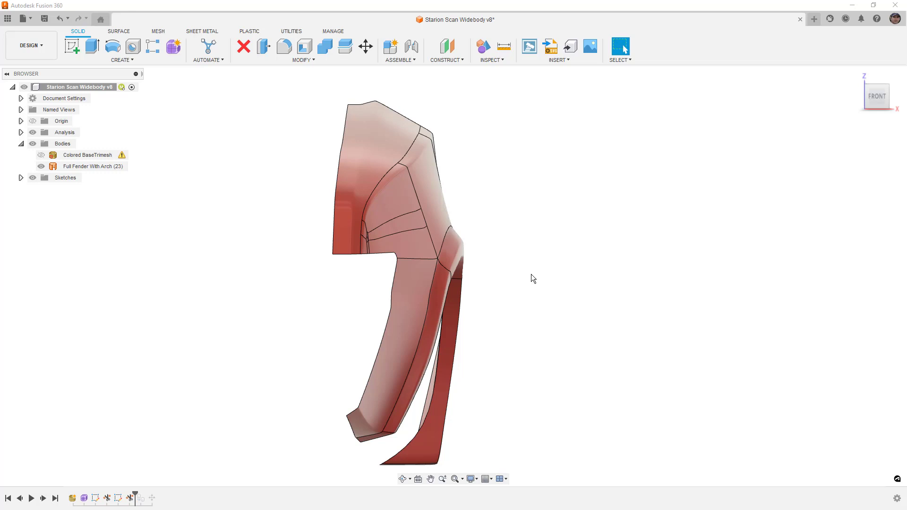
key(F4)
mouse_move(524, 269)
mouse_down()
mouse_move(387, 279)
mouse_move(530, 273)
mouse_up()
key(Escape)
click(41, 155)
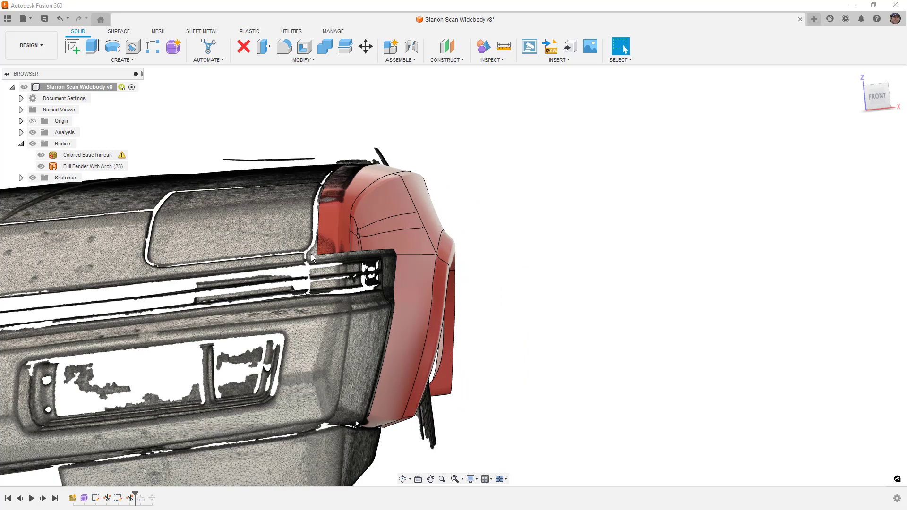
Inspect the fender's top edge and the hood from the right side
scroll(311, 253, down, 5)
shift+middle_drag(511, 290, 351, 270)
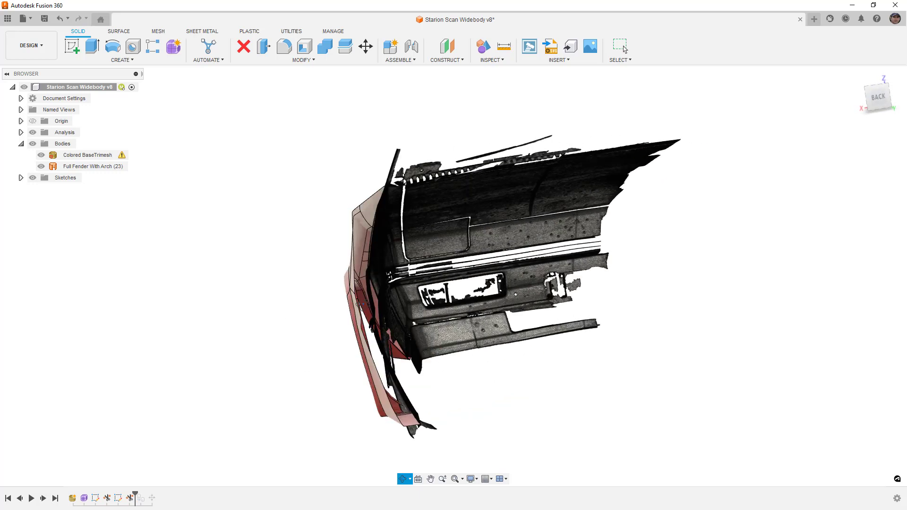
scroll(393, 220, up, 5)
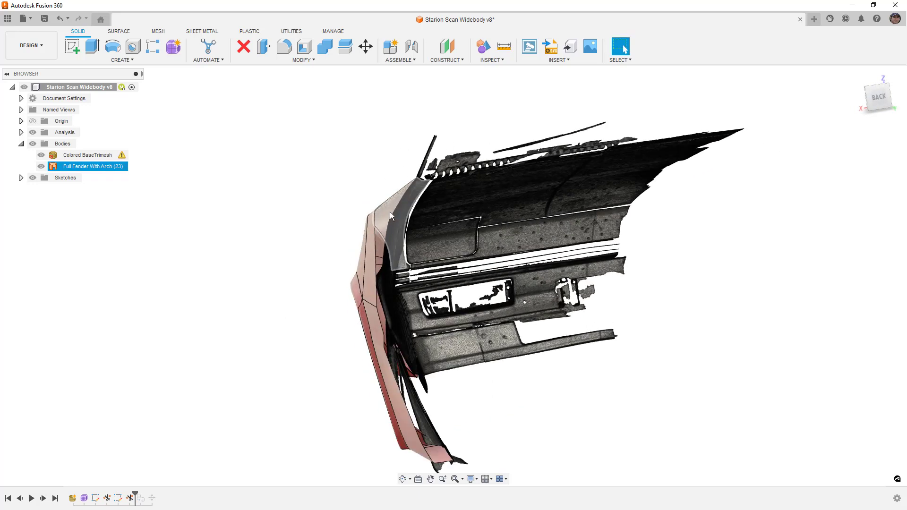
shift+middle_drag(395, 218, 486, 261)
scroll(486, 261, down, 3)
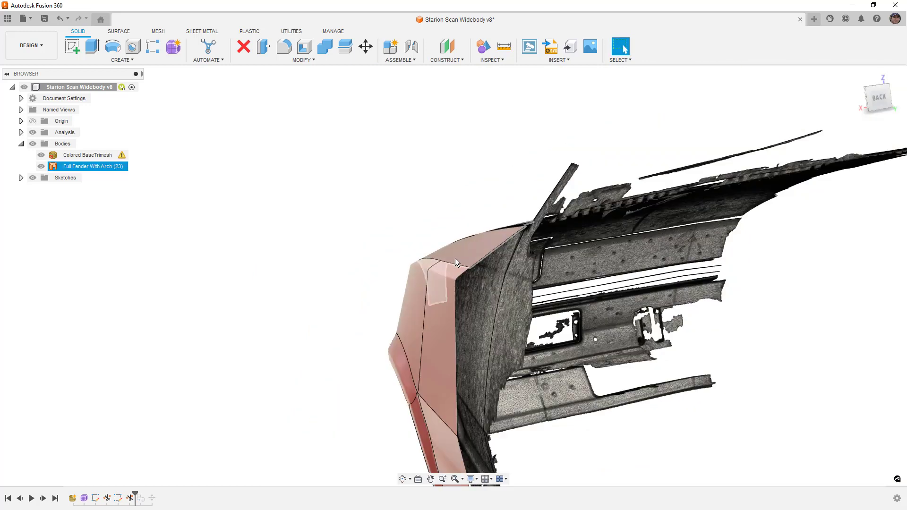
shift+middle_drag(456, 259, 622, 268)
middle_drag(422, 251, 396, 246)
shift+middle_drag(542, 266, 500, 244)
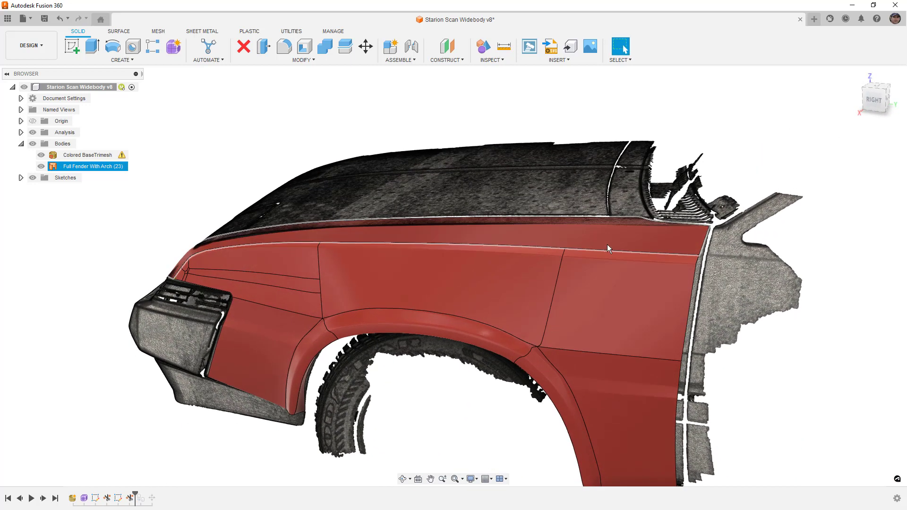
key(Escape)
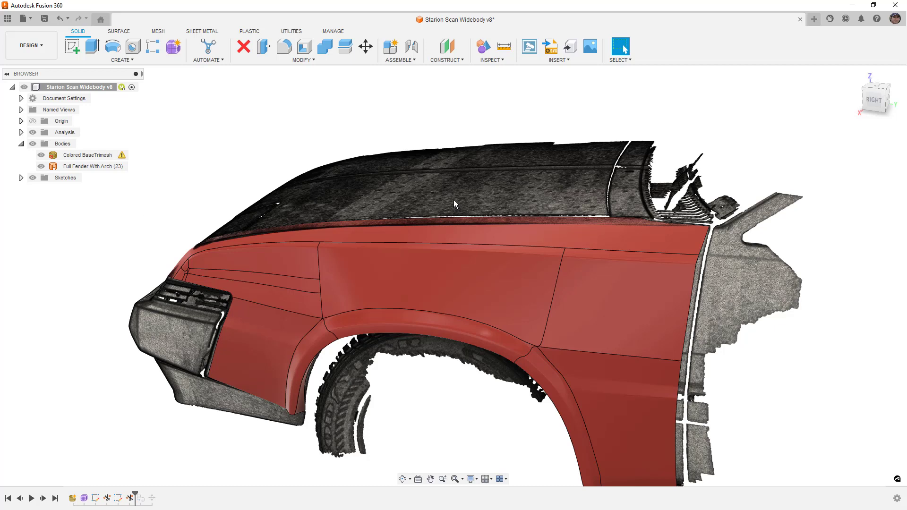
shift+middle_drag(479, 194, 509, 149)
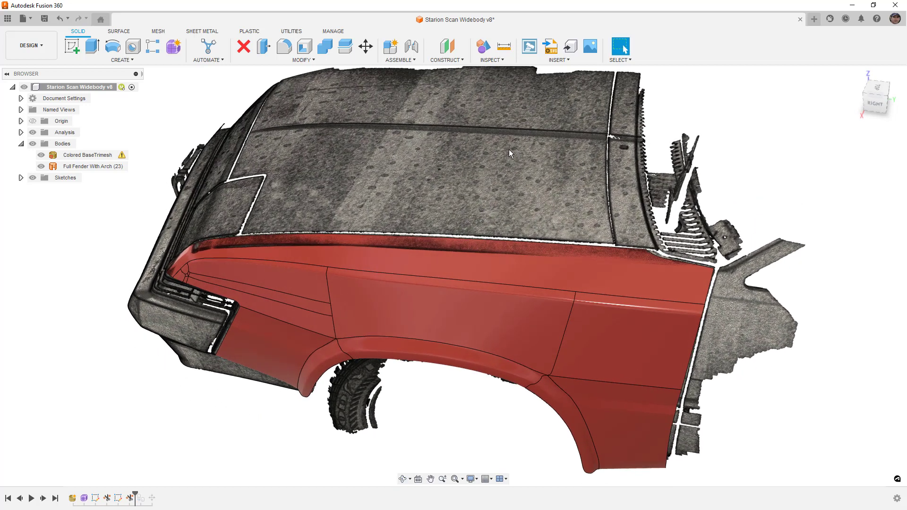
click(664, 295)
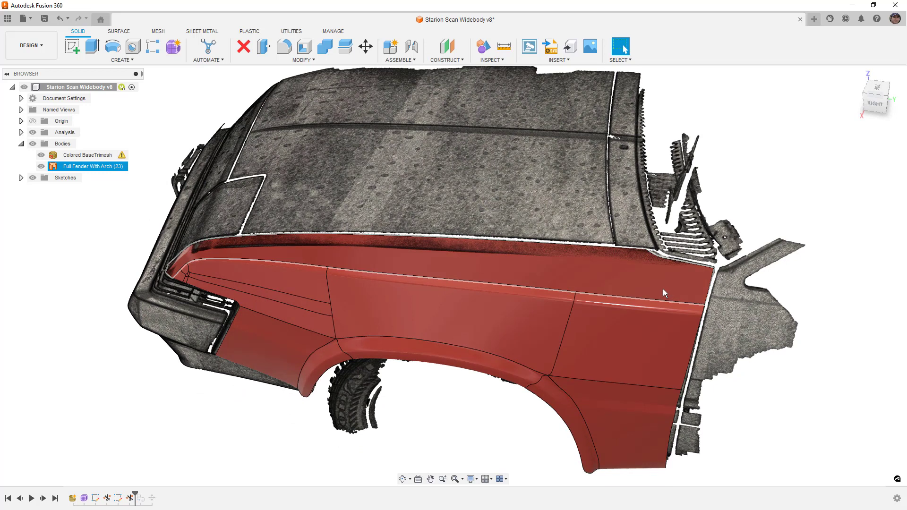
key(Escape)
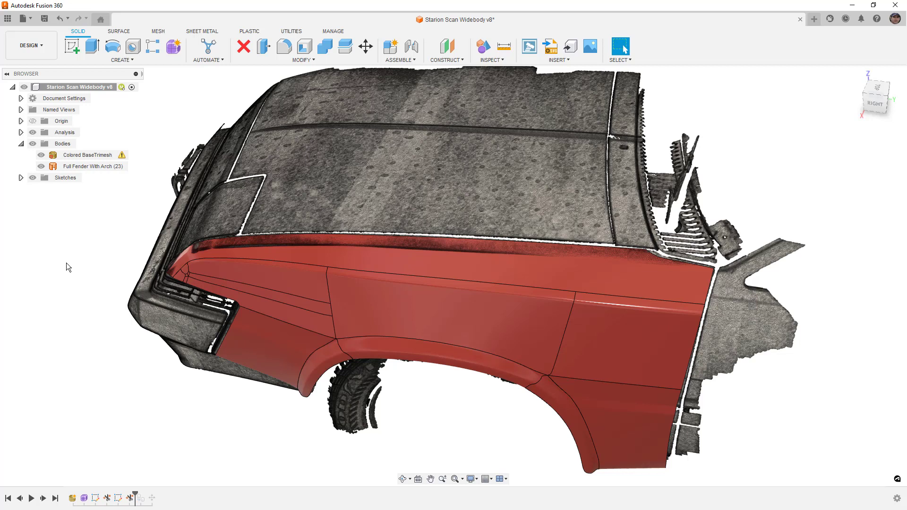
Copy and paste the Full Fender With Arch body in place, then hide the original
click(59, 168)
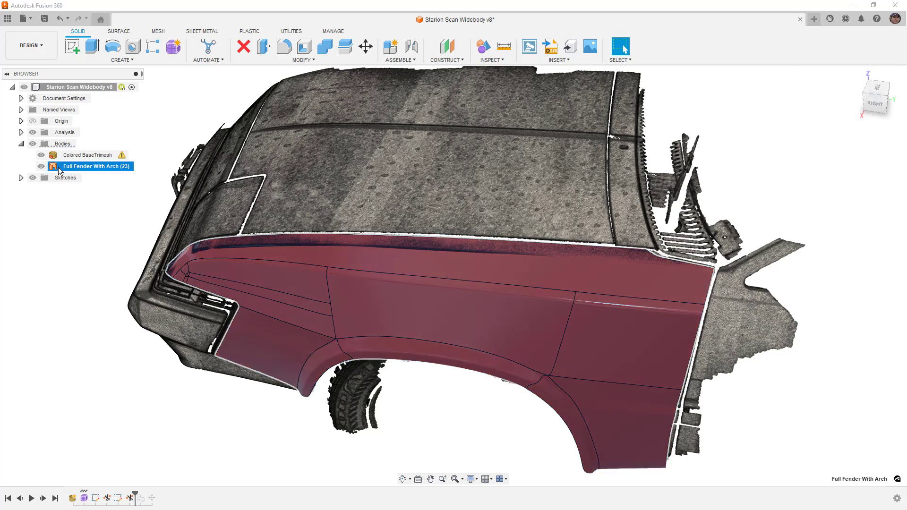
key(ctrl+c)
key(ctrl+v)
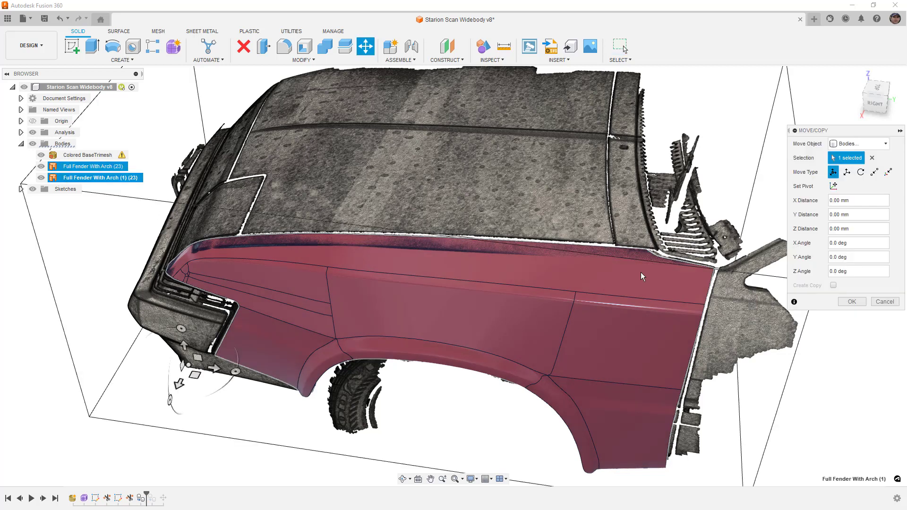
click(860, 305)
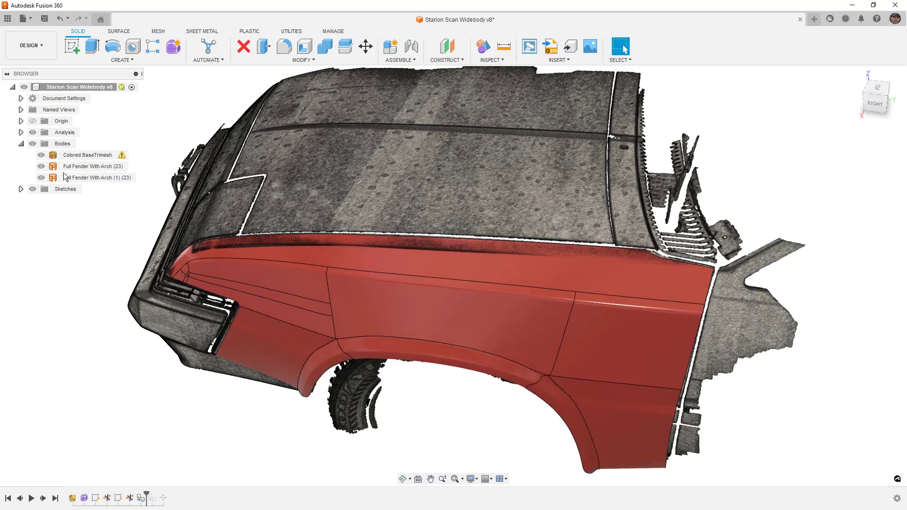
click(41, 167)
Hide the scan and look over the copied fender from the side and from behind
click(42, 155)
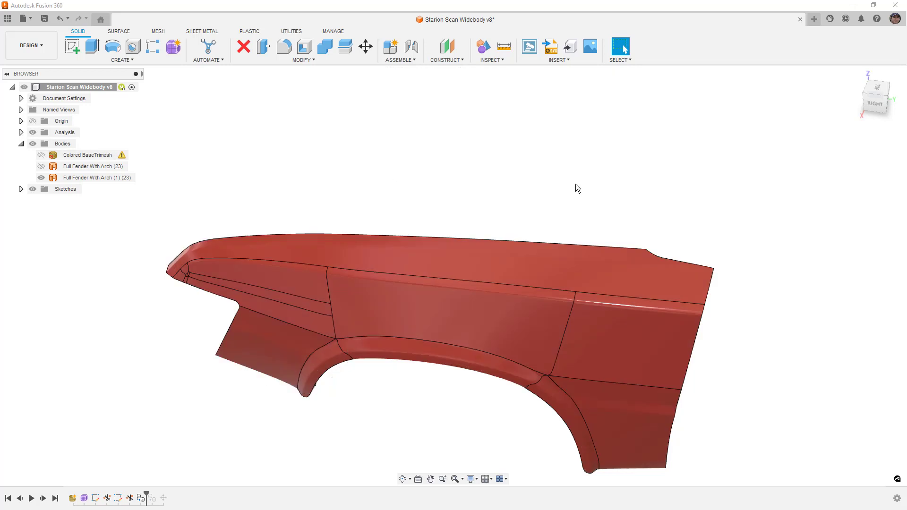
click(870, 104)
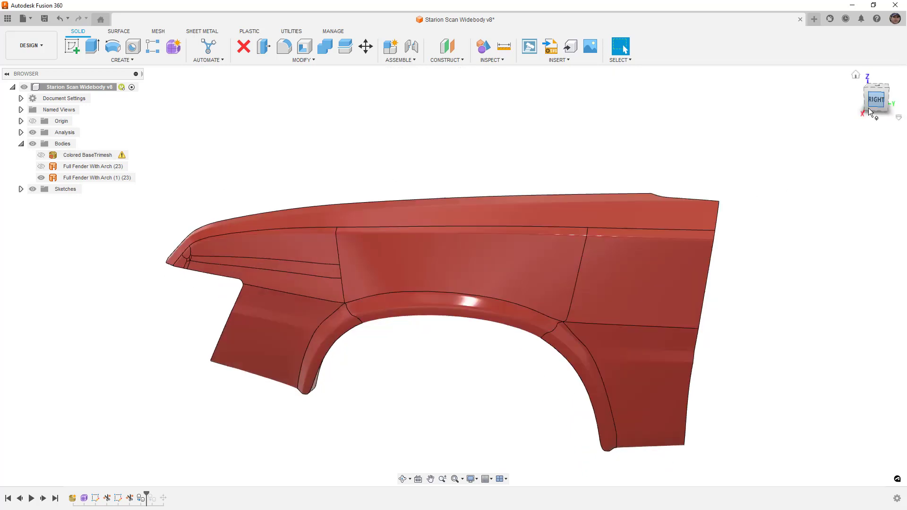
click(635, 270)
click(526, 367)
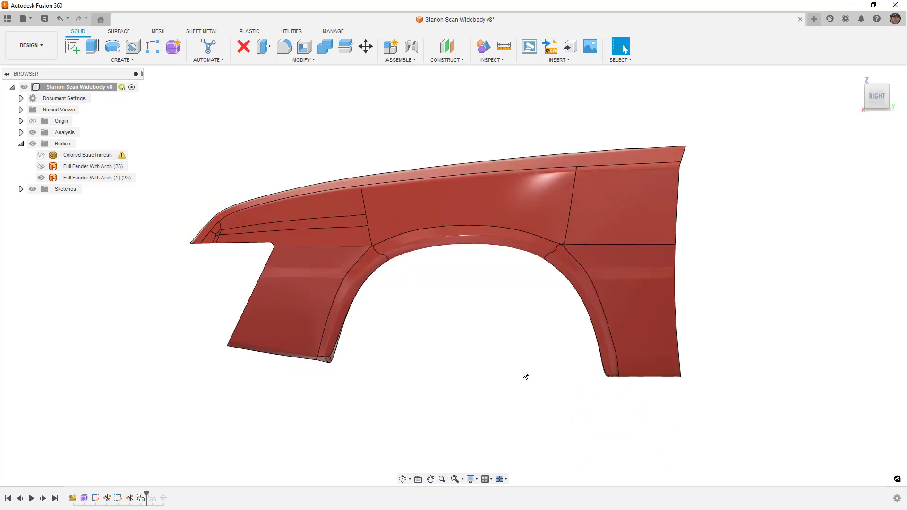
click(530, 206)
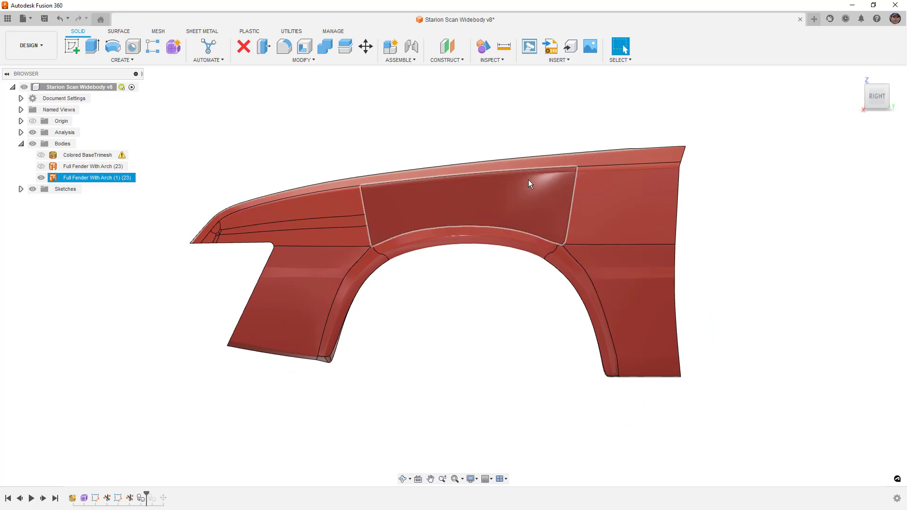
click(697, 178)
shift+middle_drag(697, 179, 660, 203)
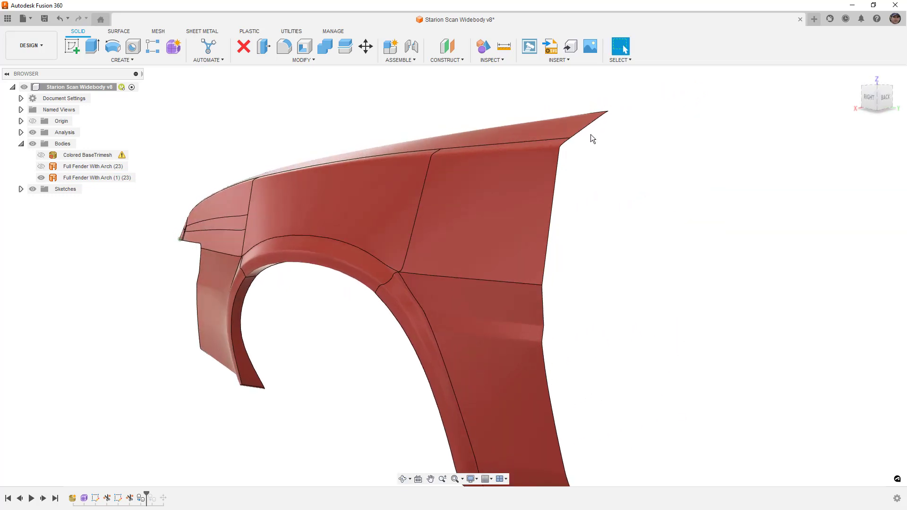
click(591, 134)
scroll(589, 129, down, 5)
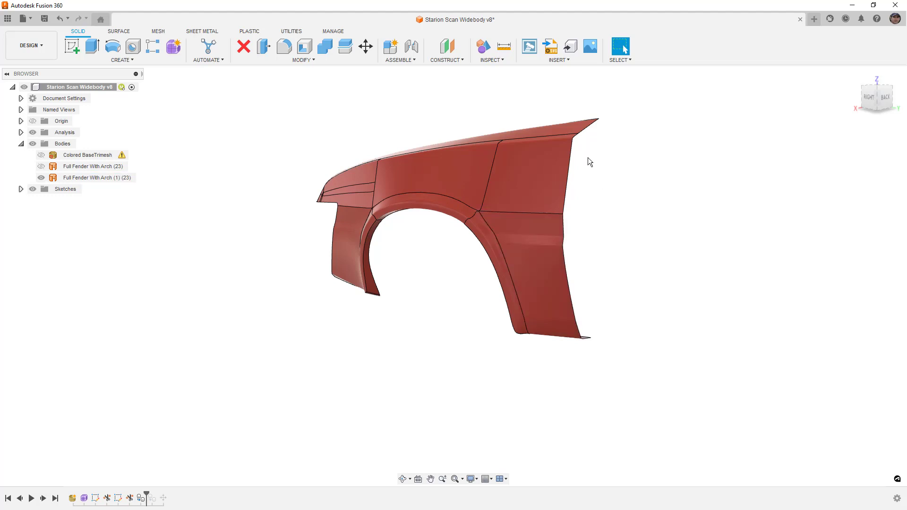
View the copied fender from the TOP, centred in the view, and bring up the INSPECT tools
shift+middle_drag(515, 175, 614, 222)
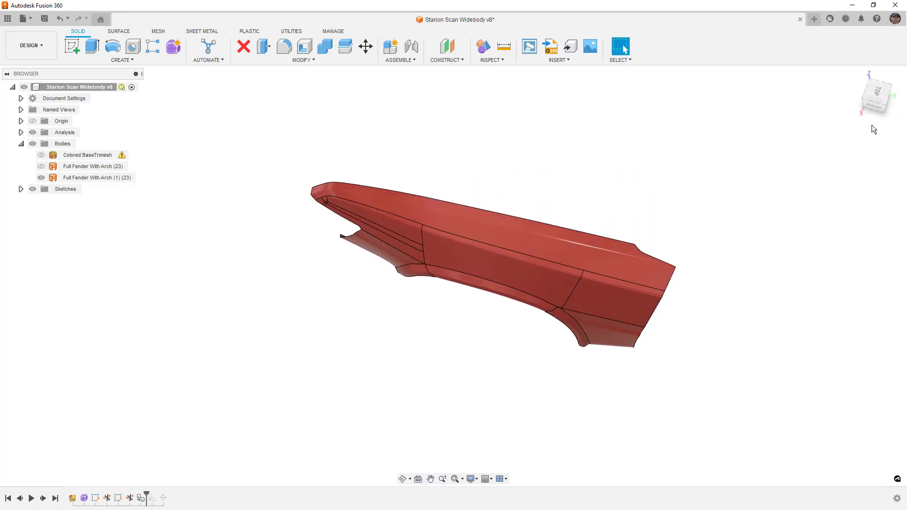
click(877, 97)
click(617, 290)
scroll(617, 290, up, 5)
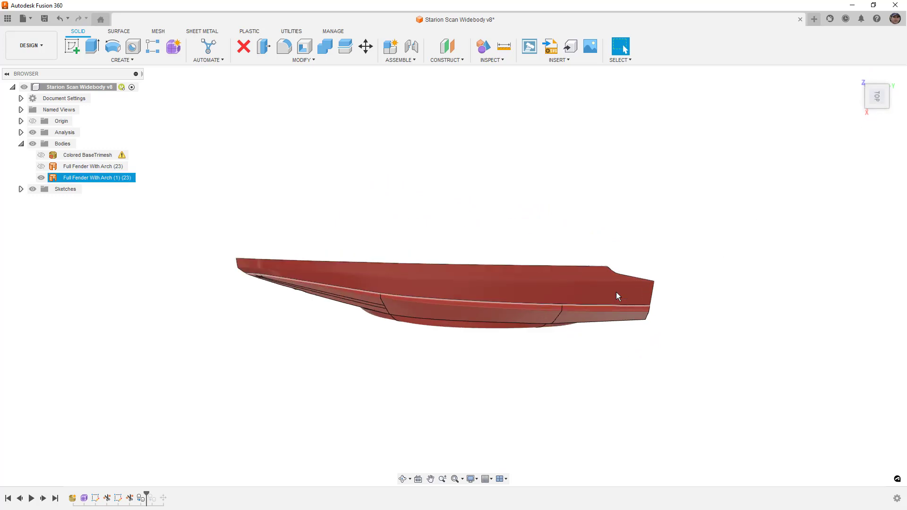
click(399, 428)
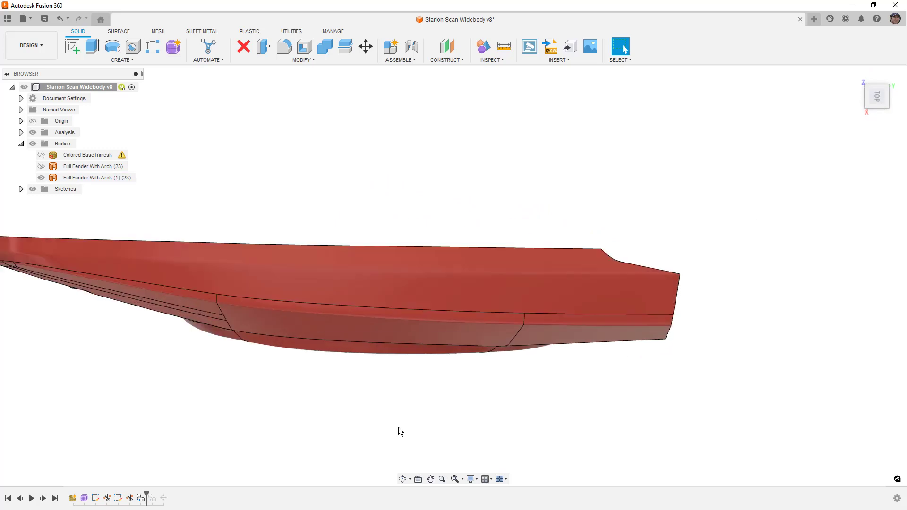
middle_drag(413, 416, 447, 373)
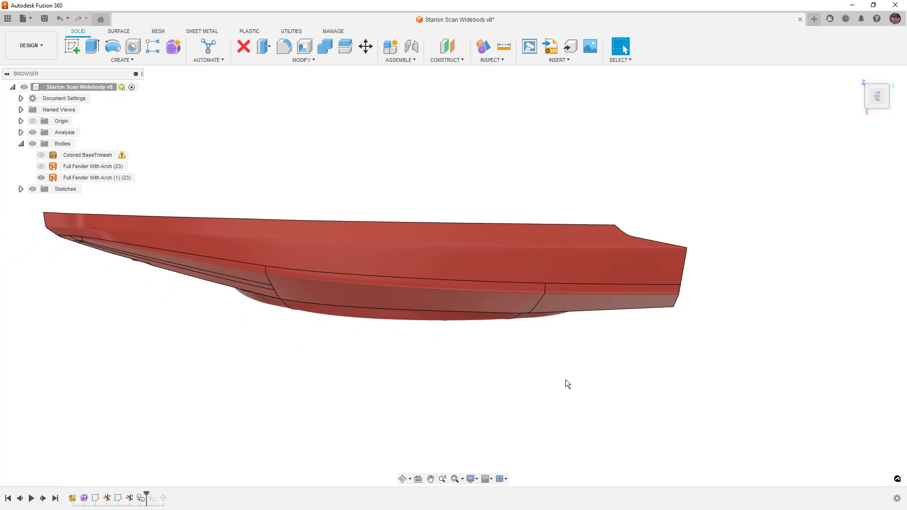
click(645, 258)
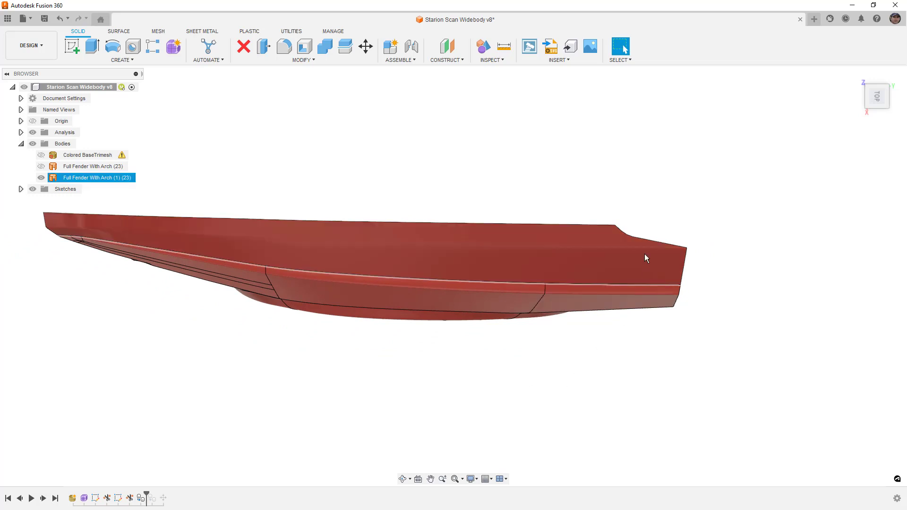
click(290, 231)
click(481, 60)
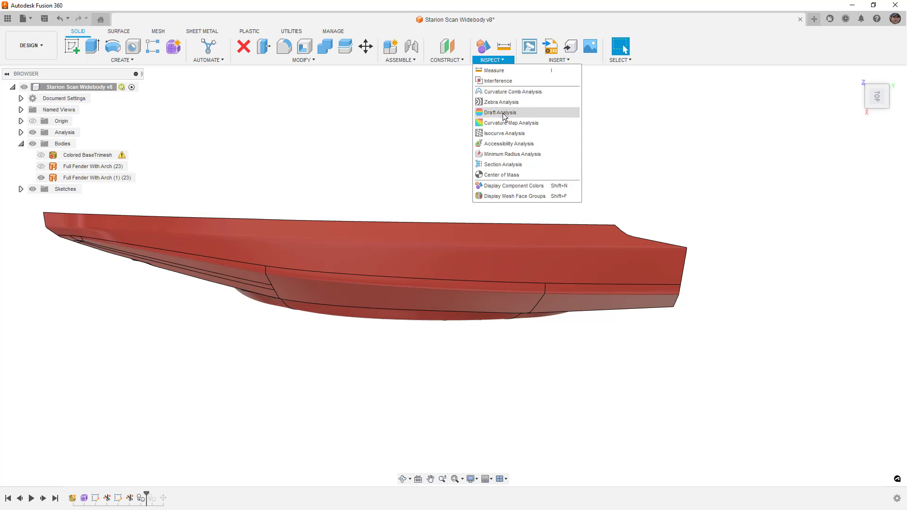
Run a Curvature Map Analysis on the copied fender with a 57.948 mm maximum limit
click(506, 123)
click(522, 252)
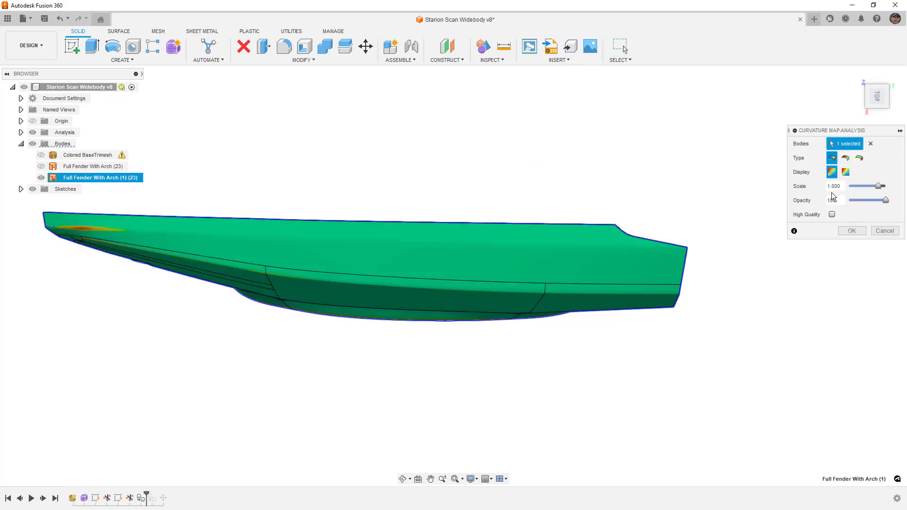
click(858, 159)
drag(850, 187, 867, 189)
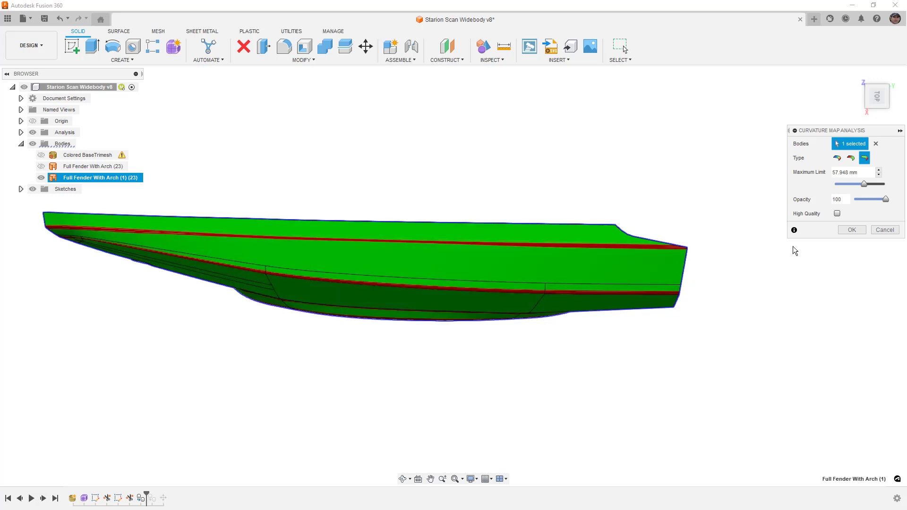
click(858, 230)
Show the scan mesh, toggle the copied fender's visibility, and start a sketch on a plane
click(586, 256)
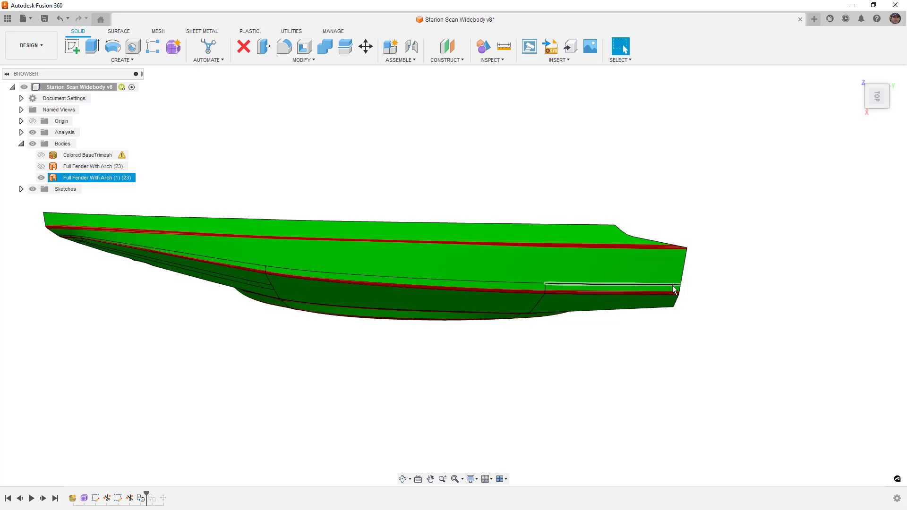
click(739, 244)
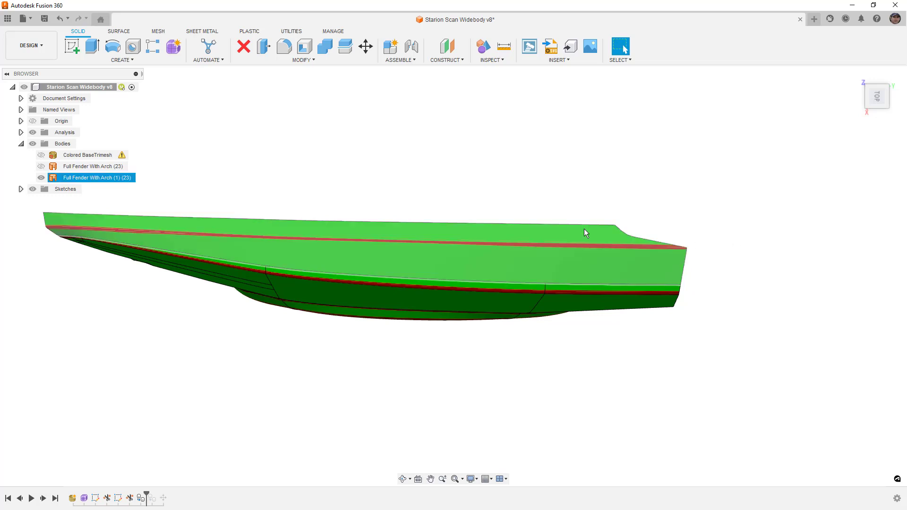
click(41, 156)
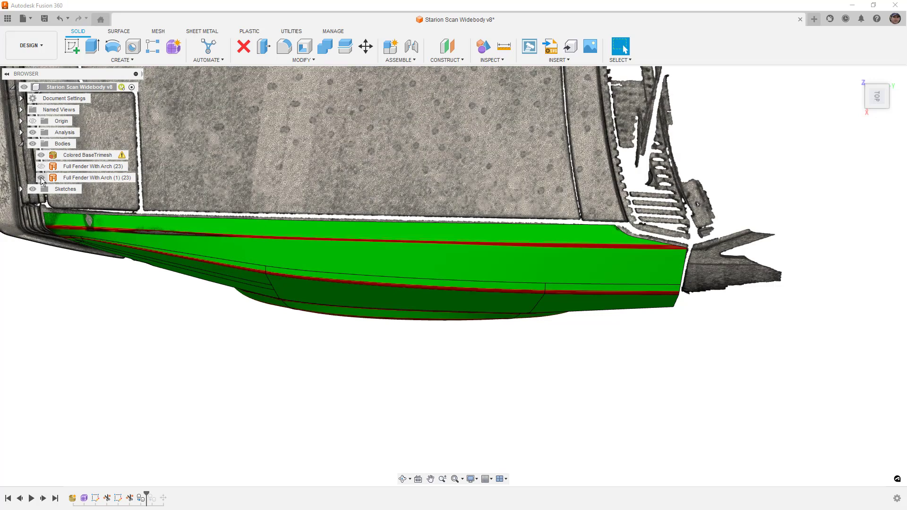
click(42, 178)
click(42, 177)
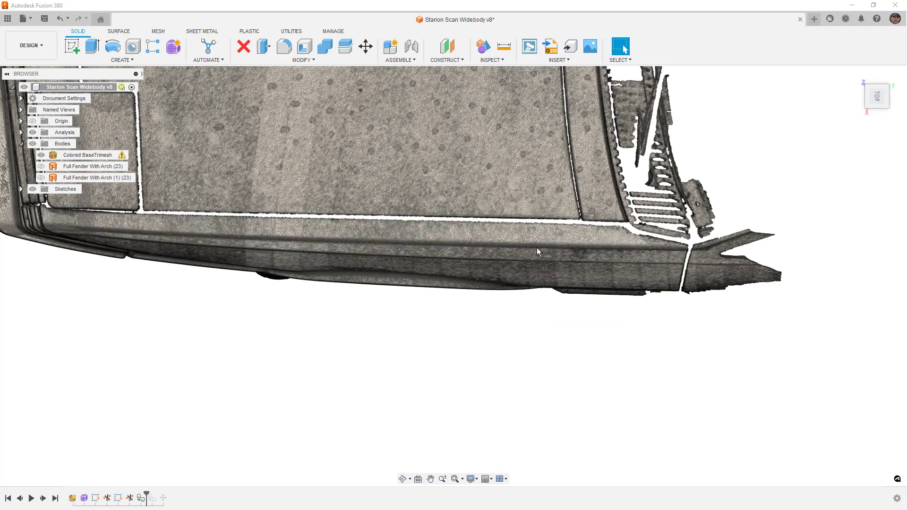
click(41, 177)
scroll(699, 284, down, 3)
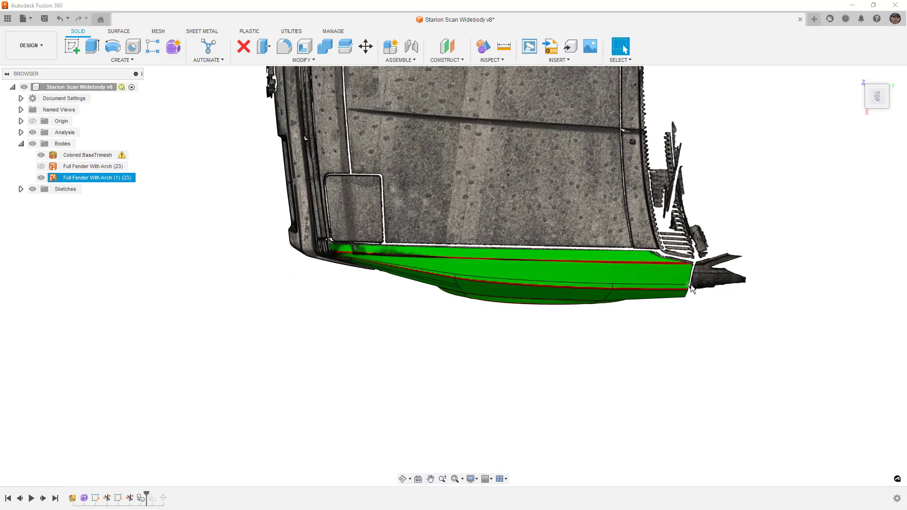
click(289, 326)
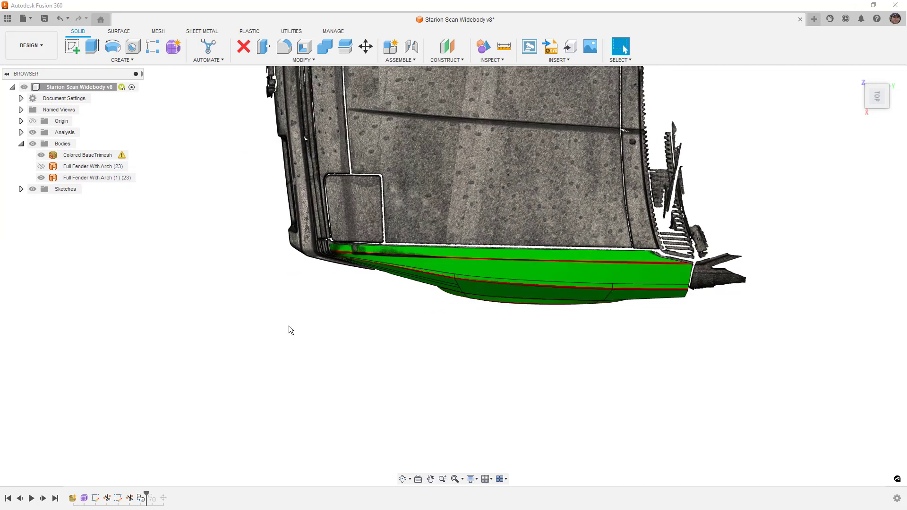
click(72, 46)
click(221, 300)
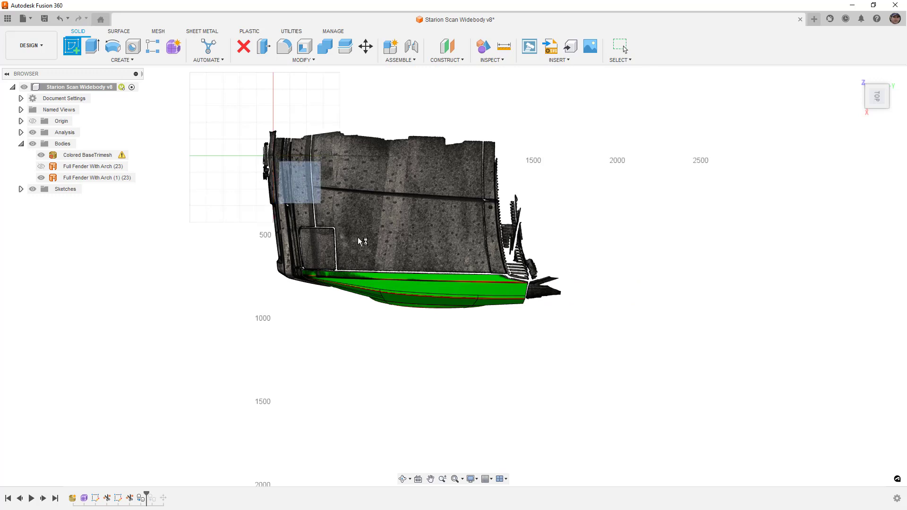
Bring the fender back into view and hide the scanned car mesh
shift+middle_drag(361, 242, 653, 278)
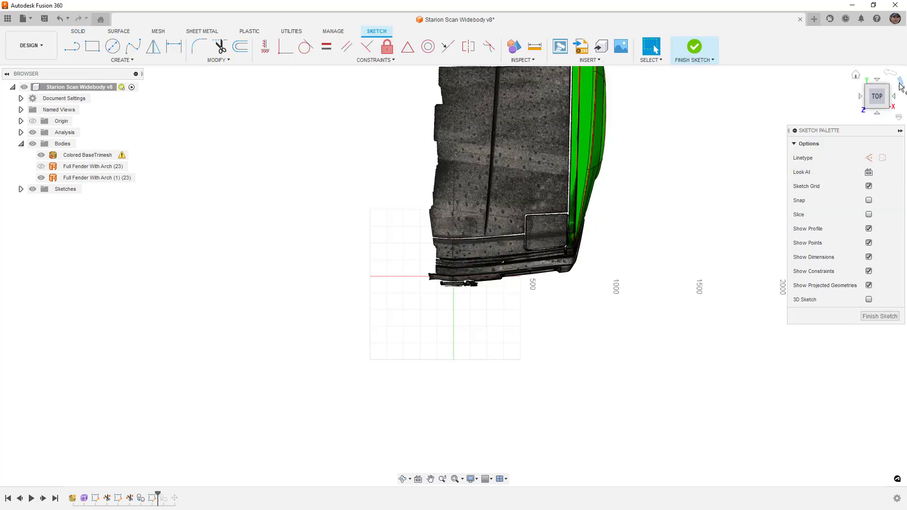
shift+middle_drag(901, 87, 477, 261)
scroll(521, 278, up, 5)
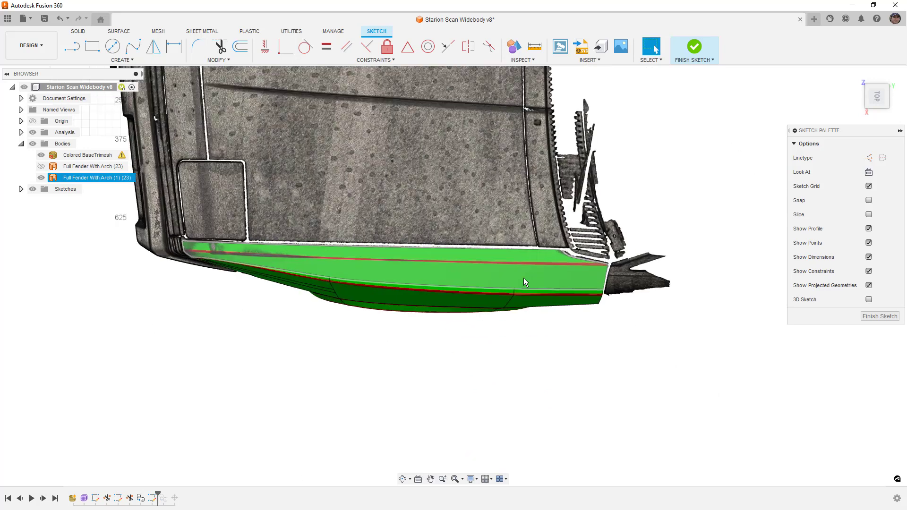
scroll(519, 273, up, 1)
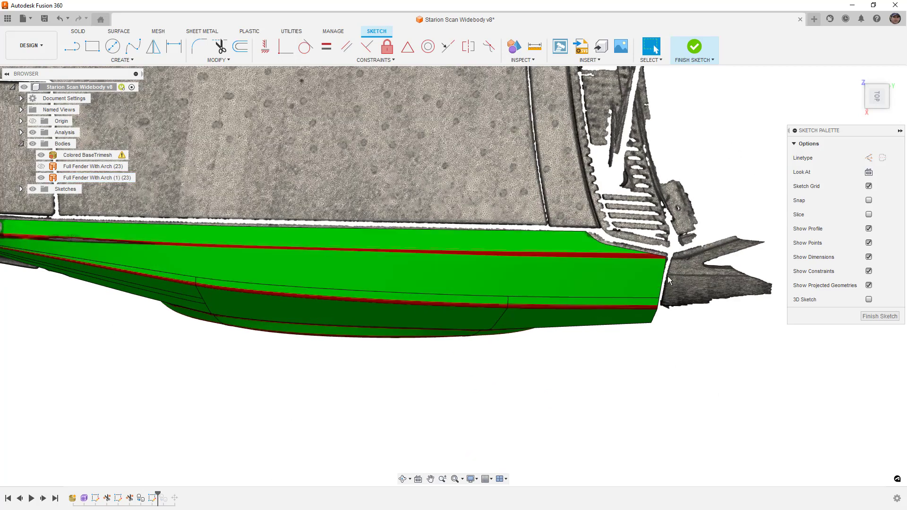
click(41, 155)
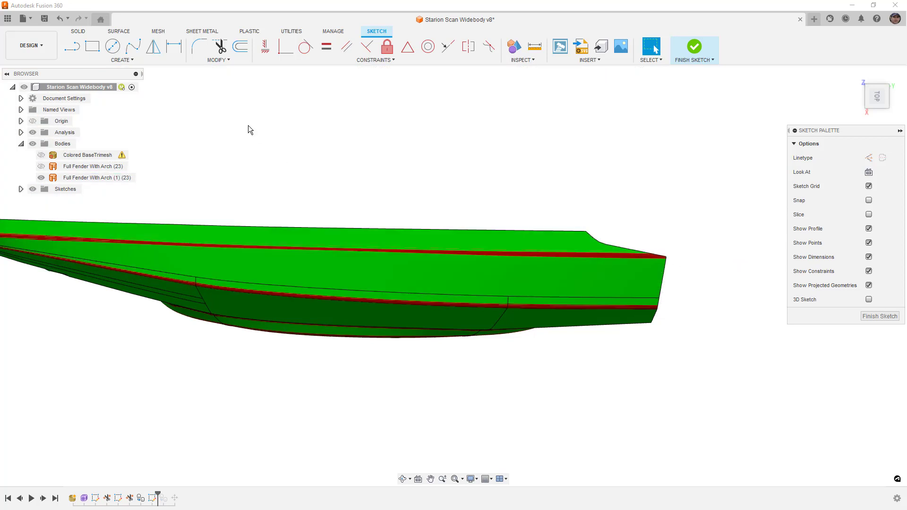
Draw two fit-point splines along the fender's upper and lower edges
click(133, 46)
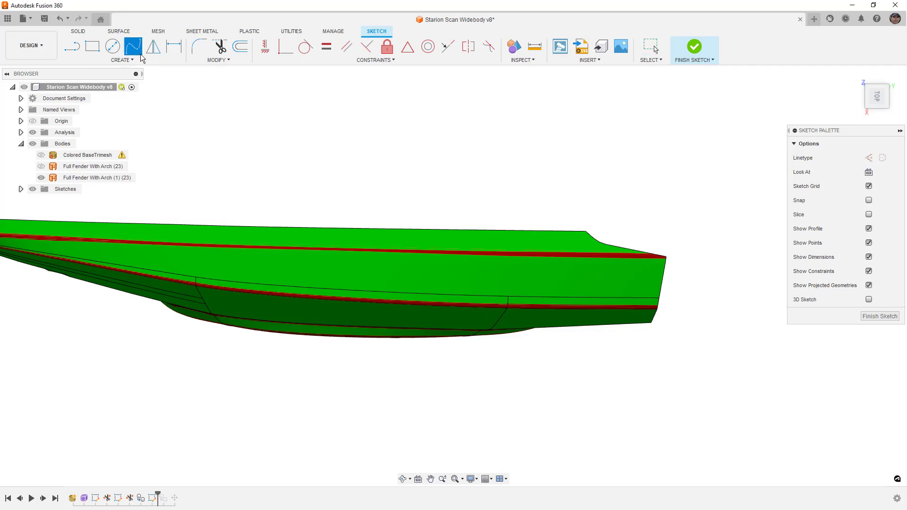
click(673, 256)
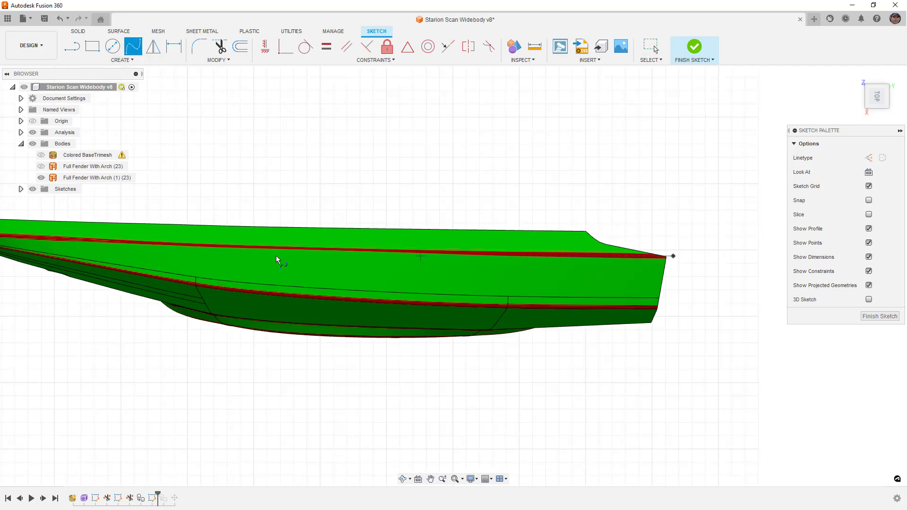
click(100, 241)
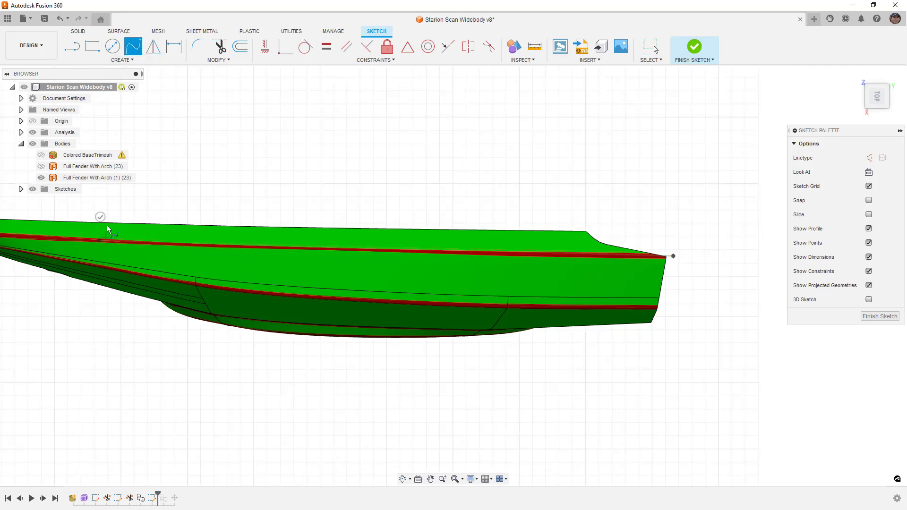
click(100, 217)
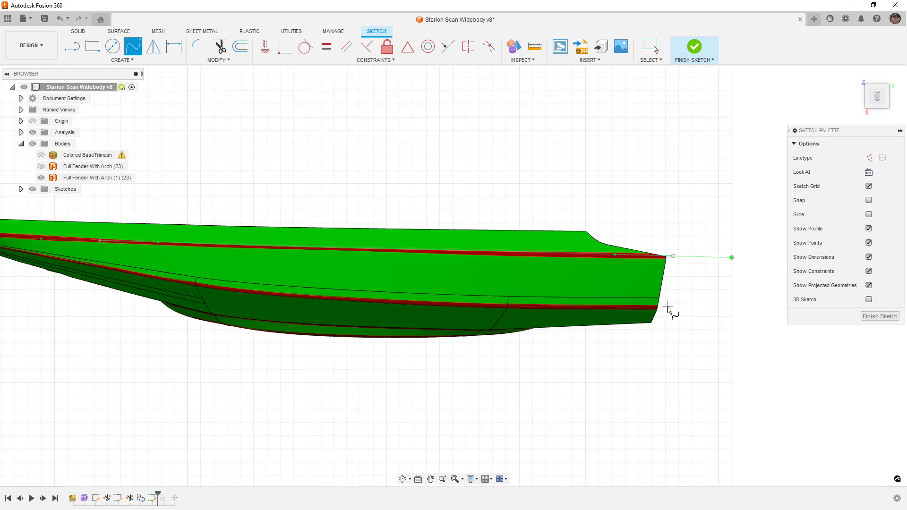
click(672, 308)
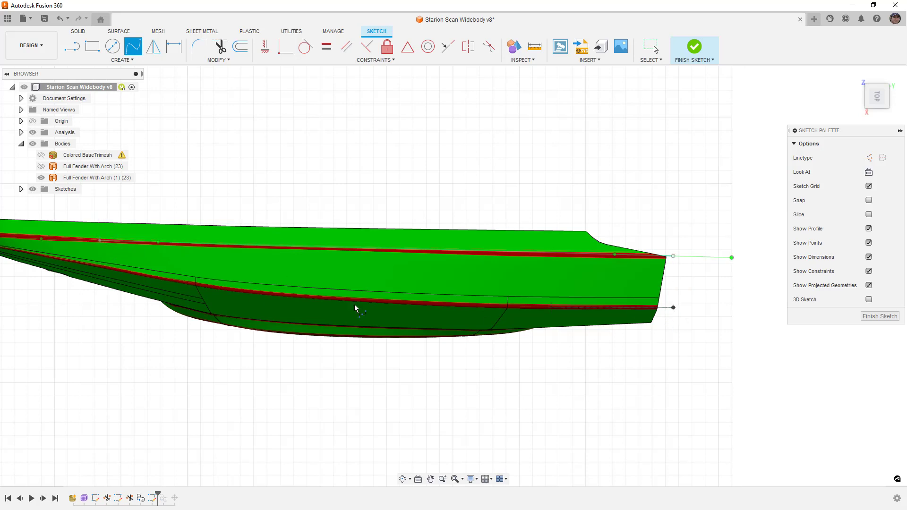
click(145, 275)
click(146, 252)
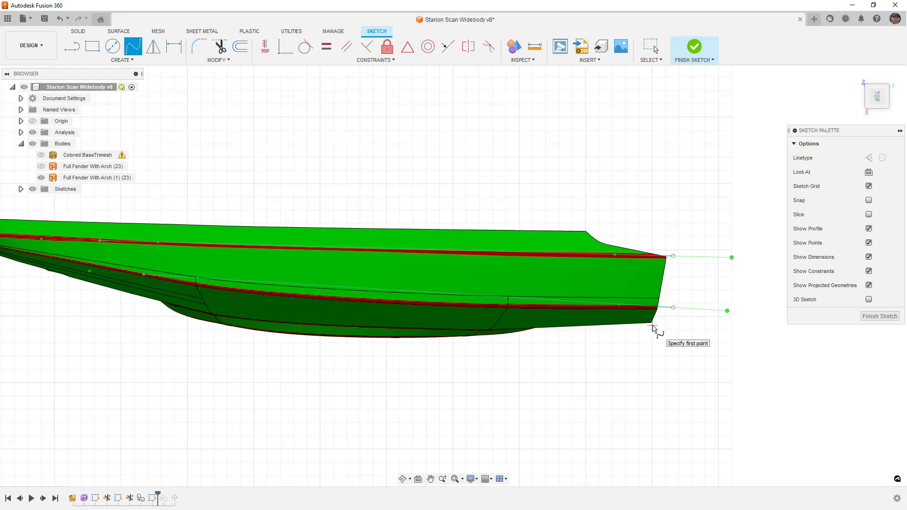
key(Escape)
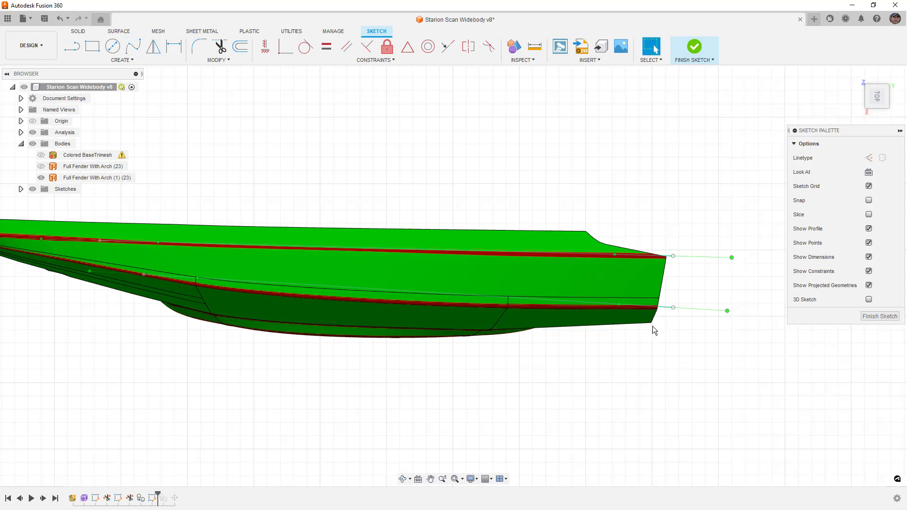
Make the fender body 30% opaque and drag spline fit points onto the panel edges
right_click(75, 178)
mouse_move(154, 373)
click(202, 403)
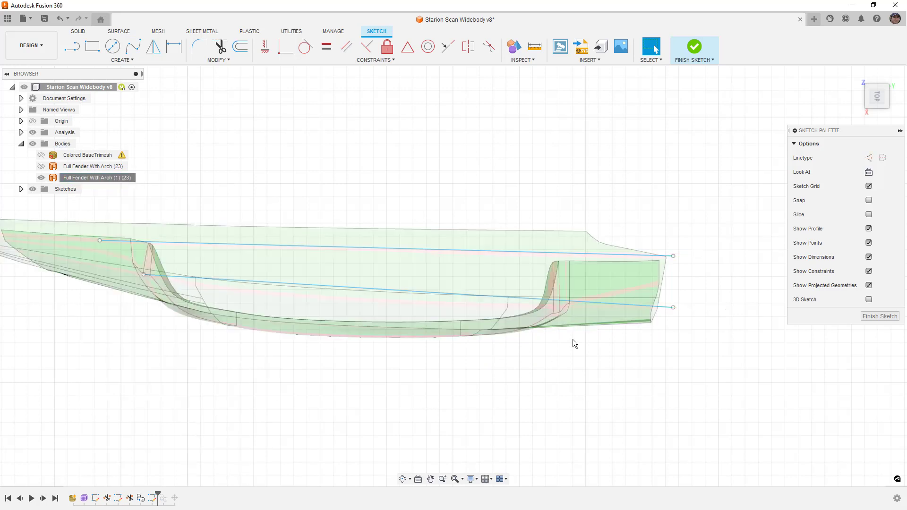
click(604, 305)
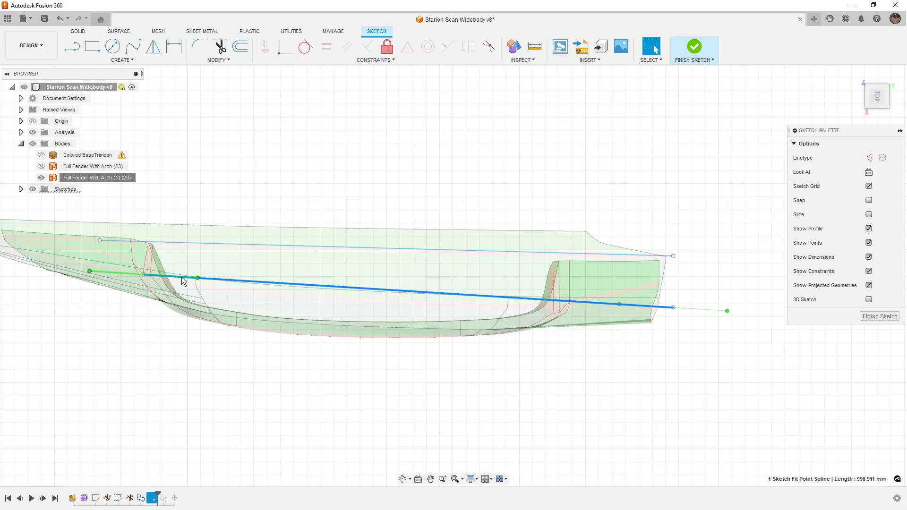
drag(197, 278, 198, 281)
drag(198, 285, 197, 285)
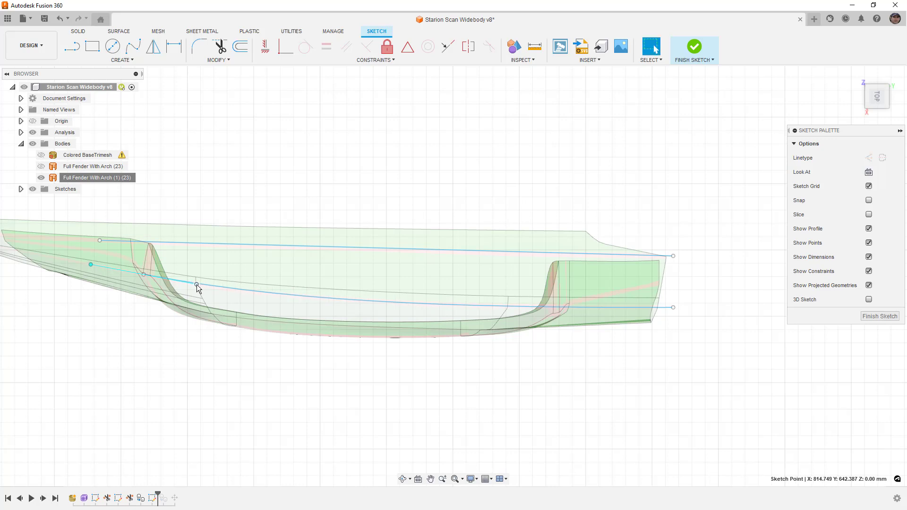
click(552, 254)
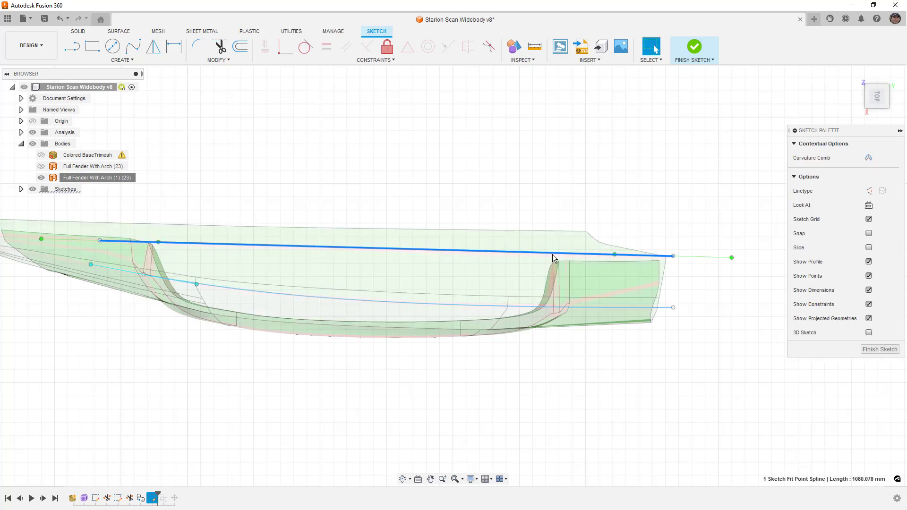
click(613, 255)
drag(612, 256, 608, 256)
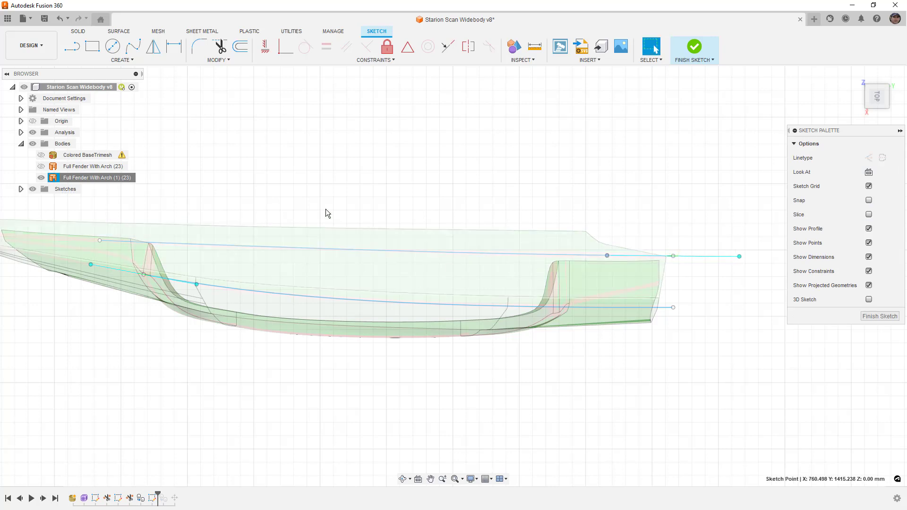
Set the copied fender body's opacity to 100%
right_click(96, 179)
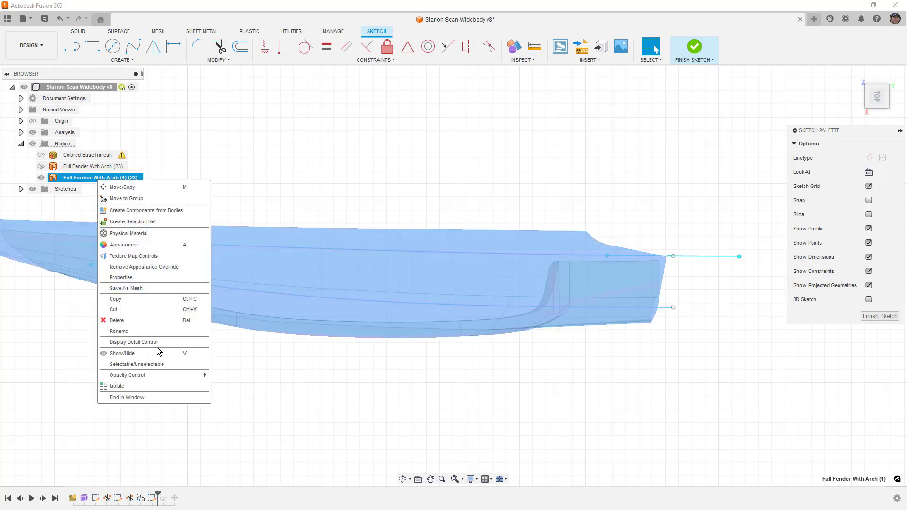
mouse_move(159, 375)
click(229, 481)
click(520, 361)
Check both splines' fit from the TOP view and hide the analysis overlay
click(535, 252)
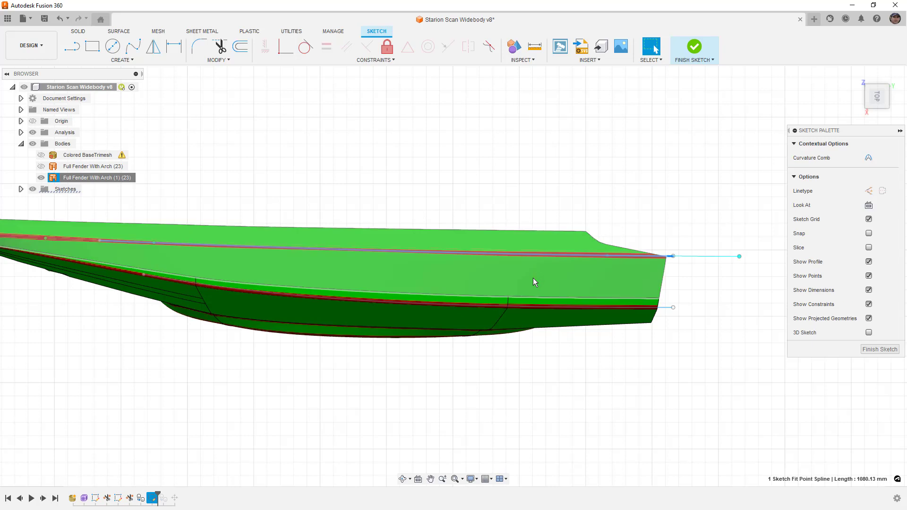
shift+click(528, 305)
mouse_move(554, 399)
shift+middle_down()
mouse_move(551, 391)
mouse_move(554, 399)
shift+middle_up()
click(875, 104)
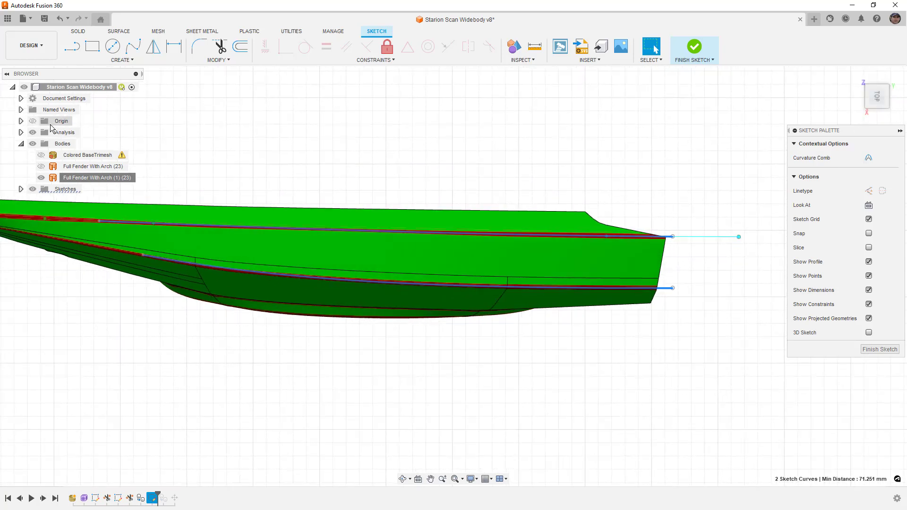
click(32, 133)
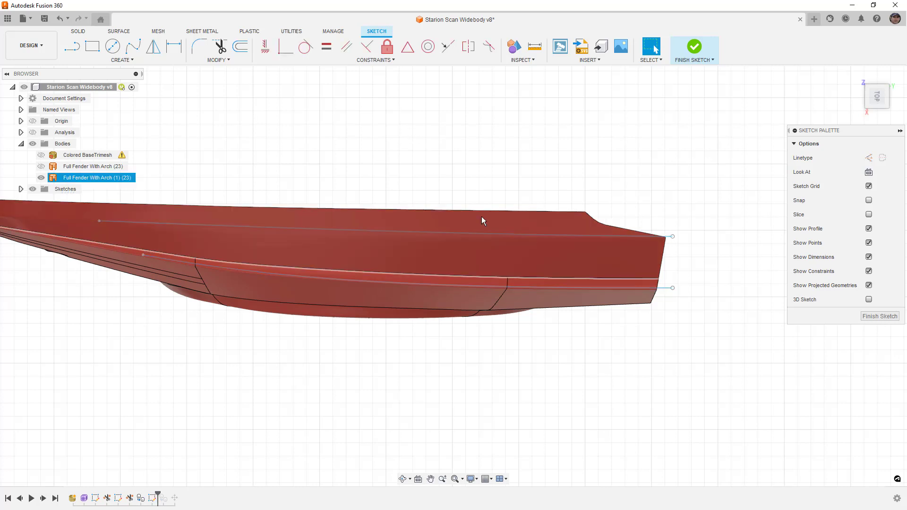
click(481, 235)
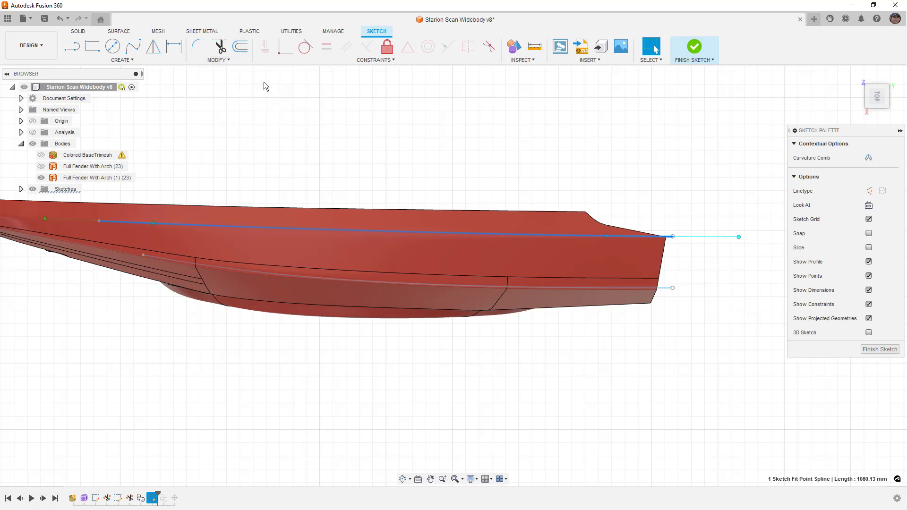
Offset the upper fender-edge spline by 15 mm
click(346, 138)
click(240, 46)
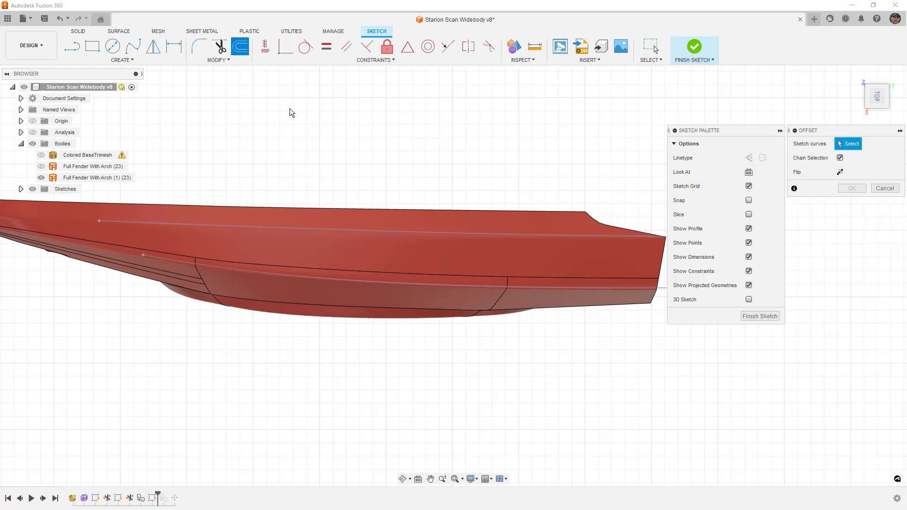
click(478, 234)
drag(478, 235, 476, 242)
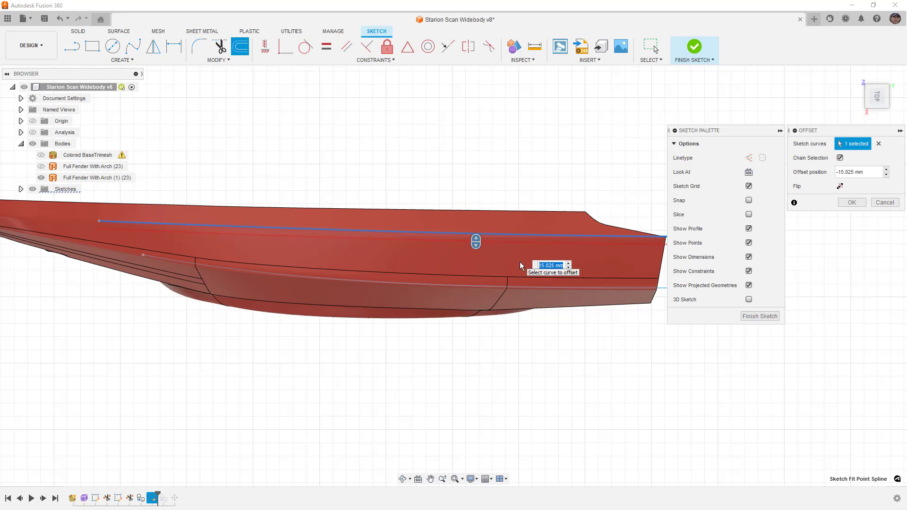
key(Return)
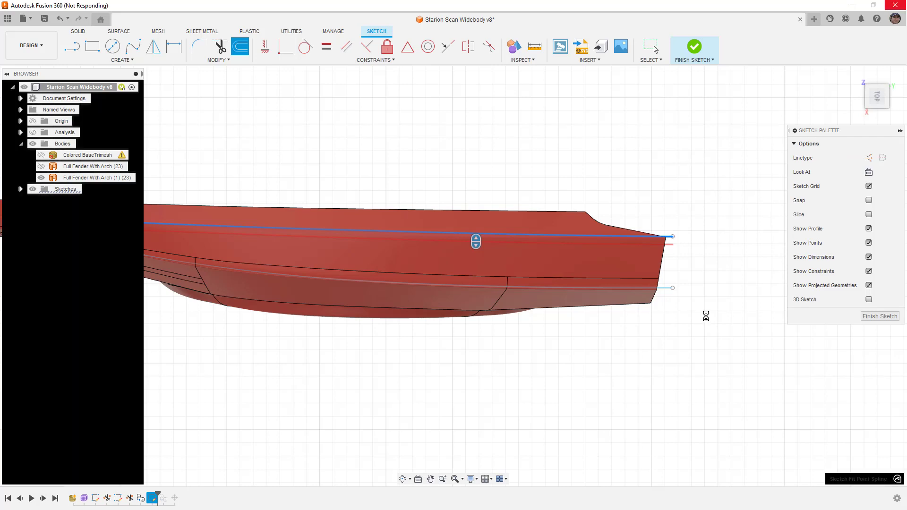
Repeat the offset on the lower fender-edge spline with 15 mm
right_click(706, 316)
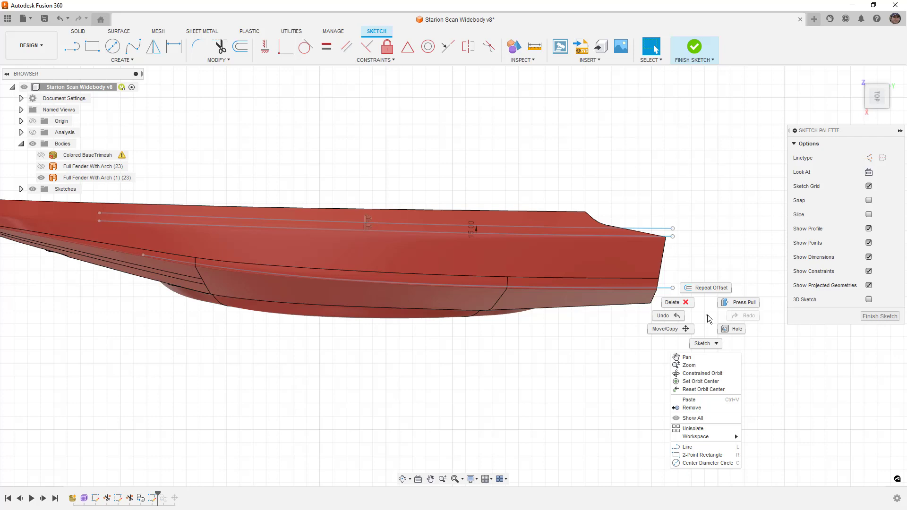
click(706, 284)
click(644, 289)
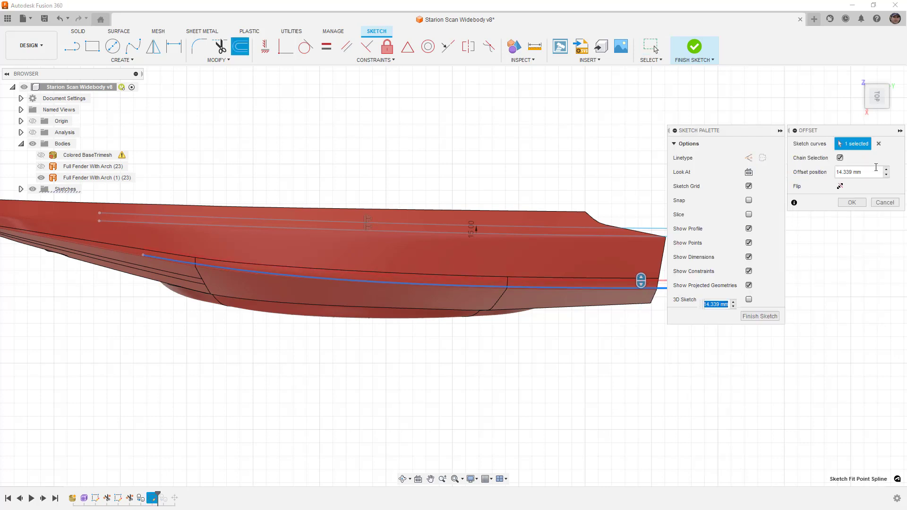
click(858, 172)
key(Return)
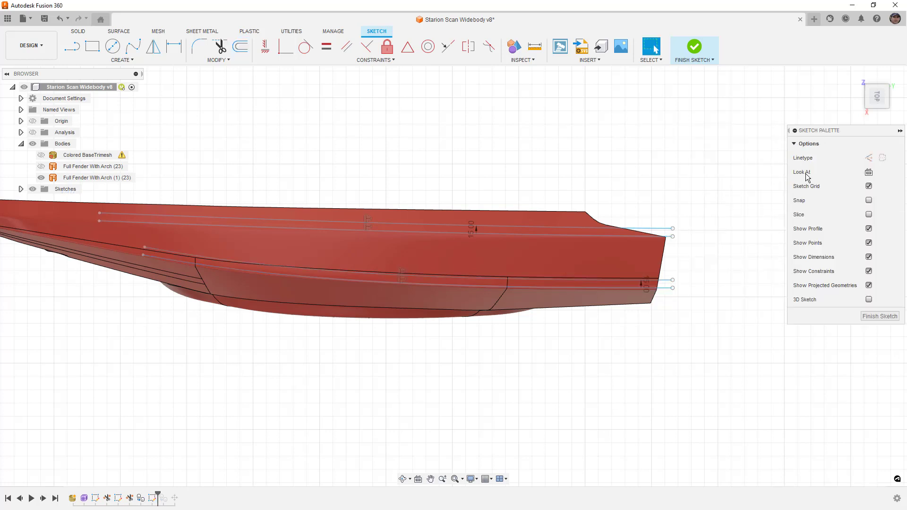
Hide the fender body and make the topmost and bottommost curves construction geometry
click(41, 167)
click(41, 167)
click(42, 179)
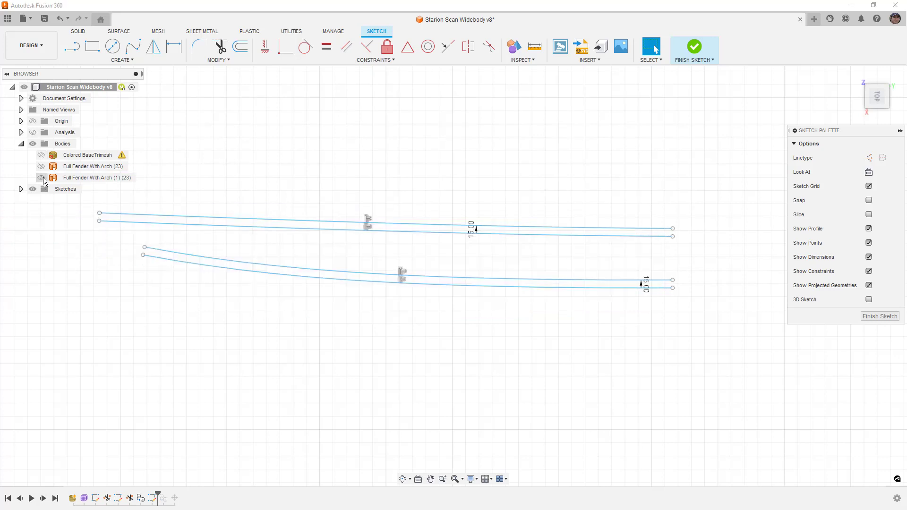
click(611, 229)
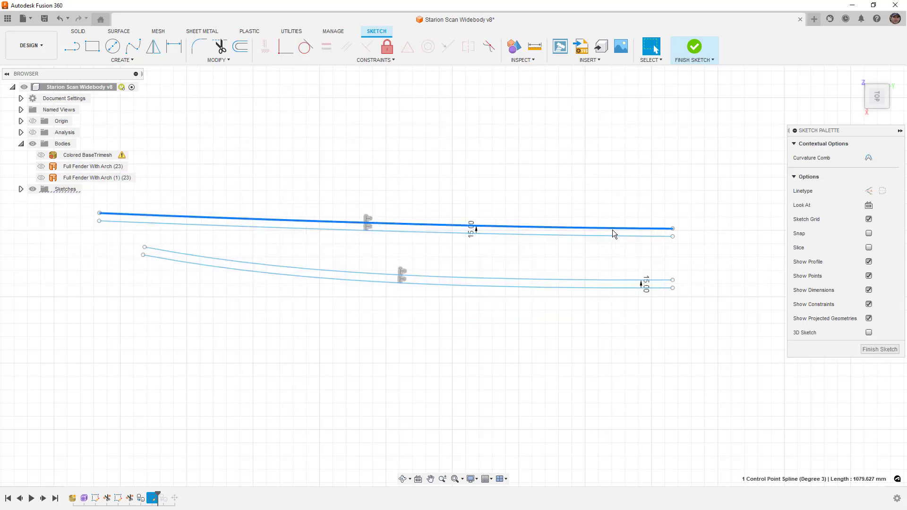
key(x)
click(613, 288)
key(x)
Select the two inner curves as normal curves and show the fender body again
click(591, 280)
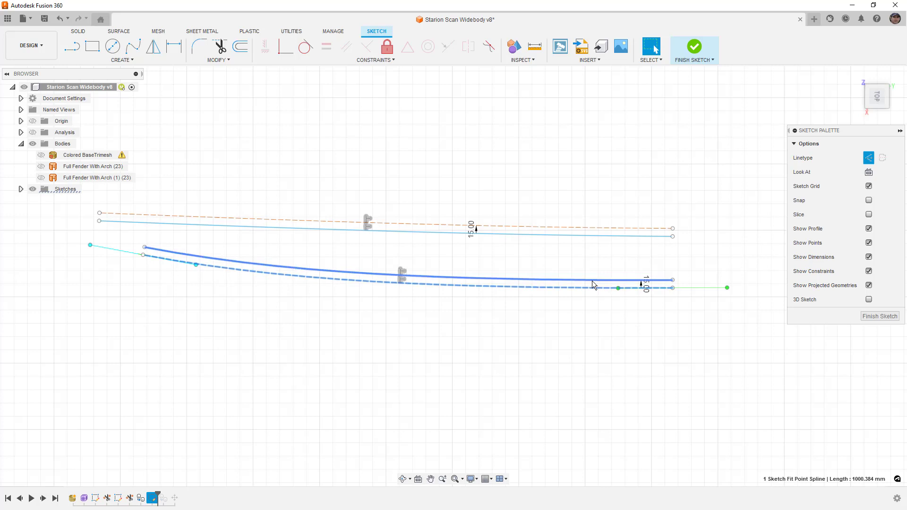
shift+click(585, 236)
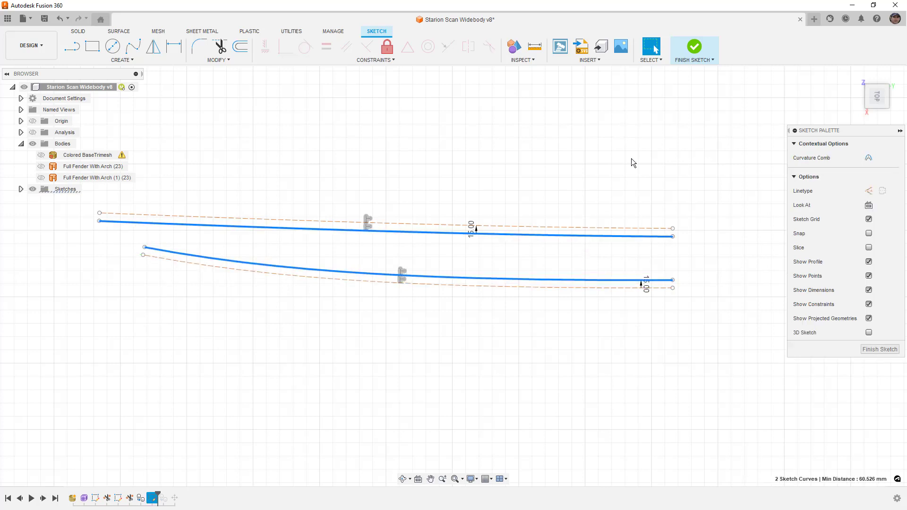
click(41, 178)
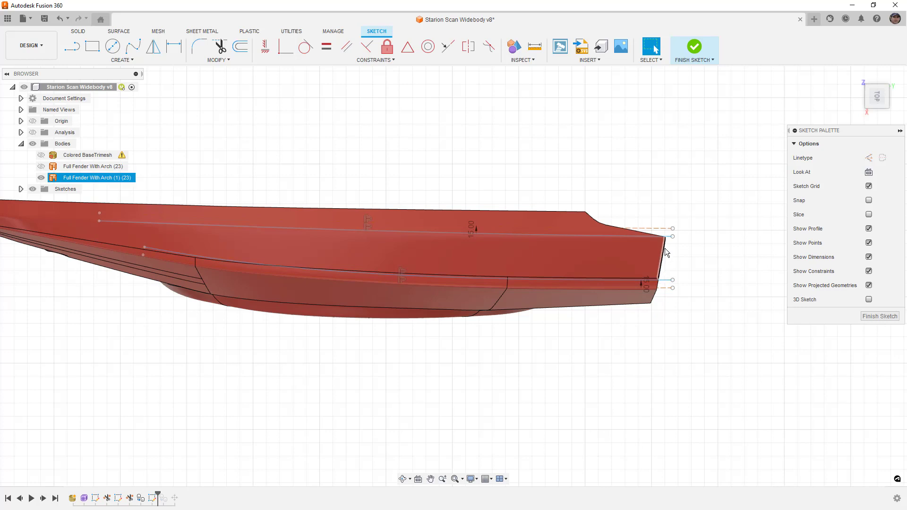
Draw a slanted line across the fender's right end and delete the stray vertical segment
key(l)
click(661, 211)
click(646, 326)
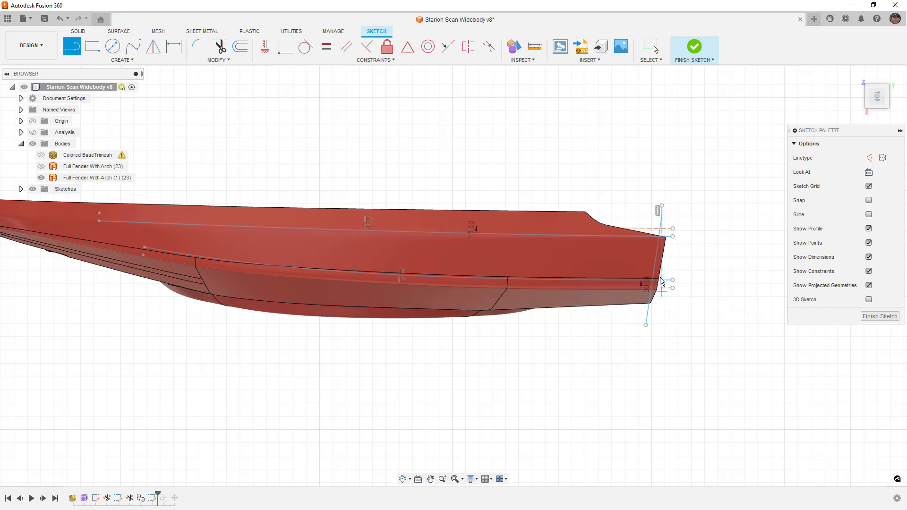
key(Escape)
mouse_move(656, 254)
mouse_down()
mouse_move(604, 255)
mouse_move(645, 263)
mouse_up()
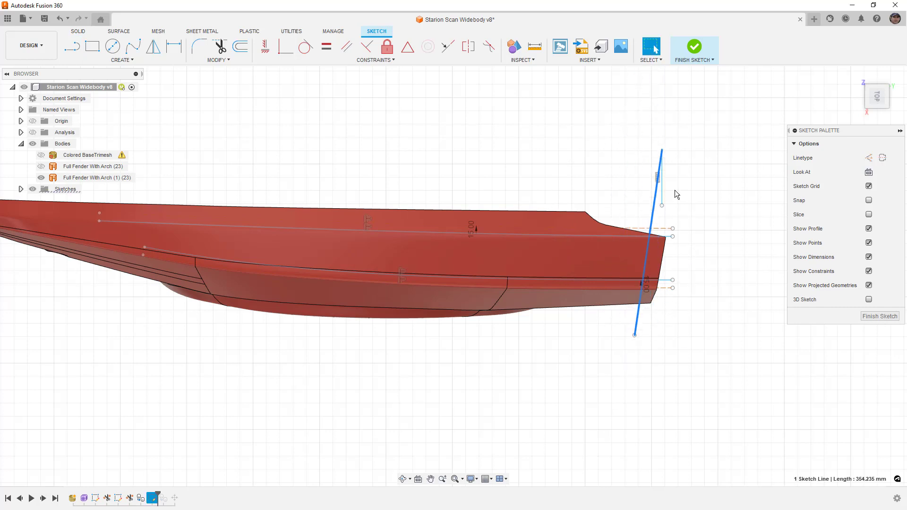
click(663, 194)
key(Delete)
drag(653, 209, 586, 213)
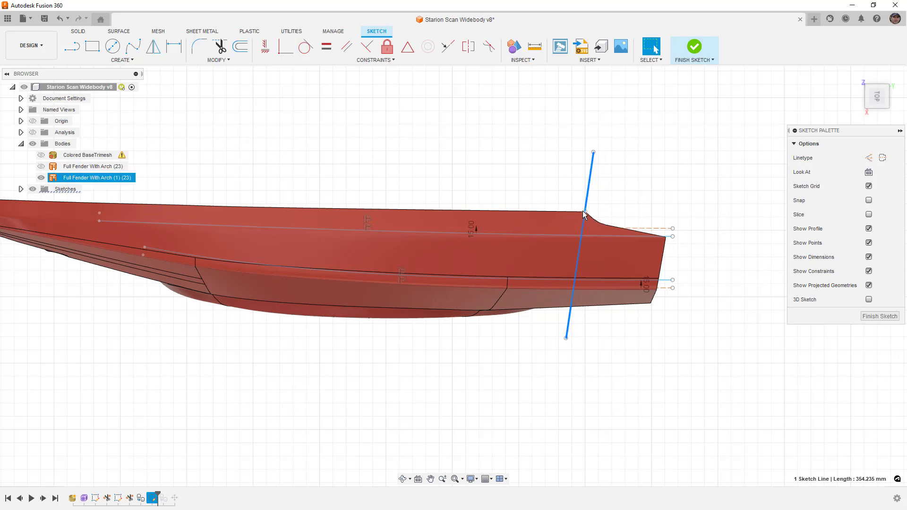
click(41, 155)
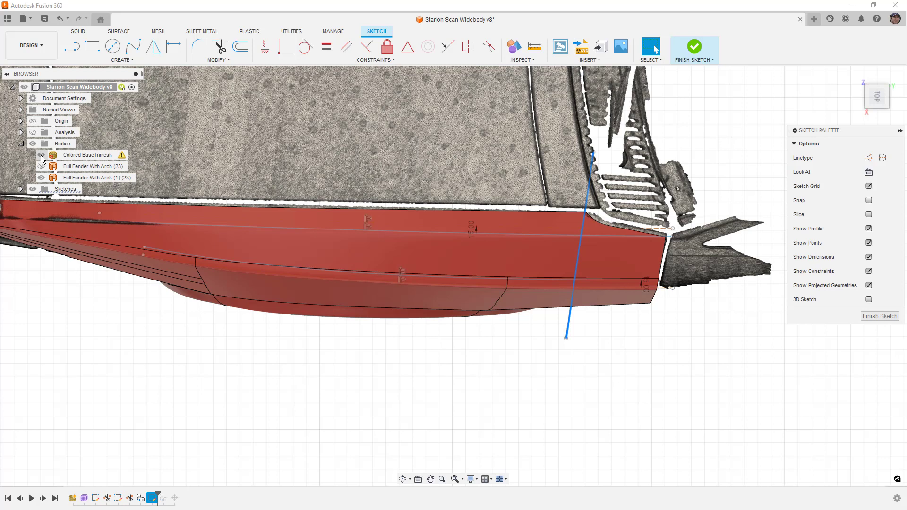
click(41, 156)
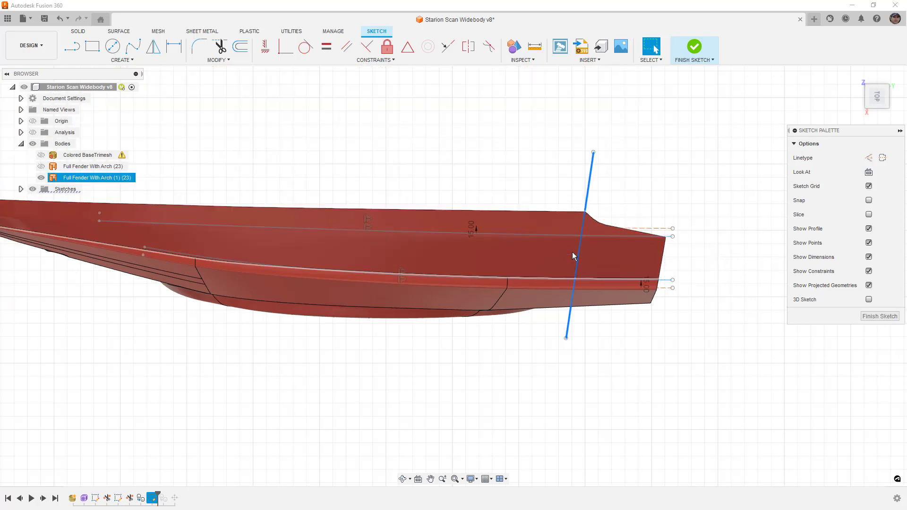
click(549, 168)
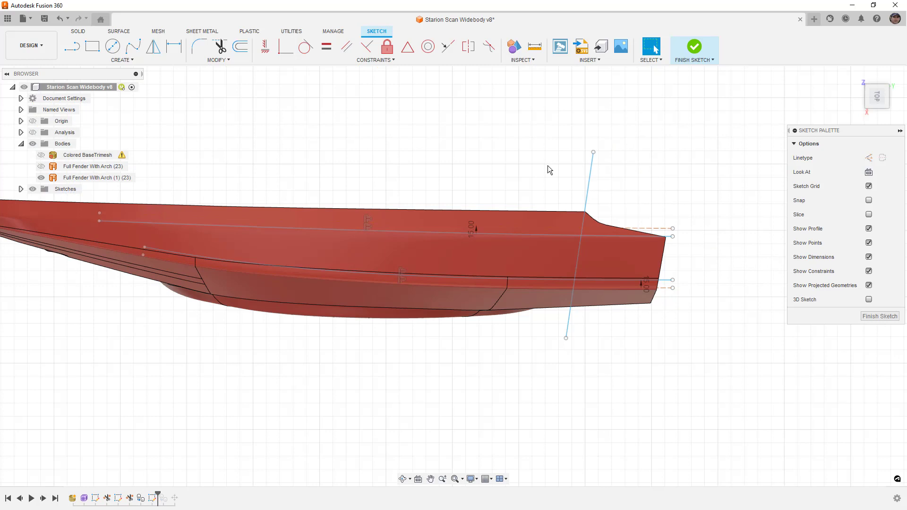
Draw a second slanted line across the middle of the fender
key(l)
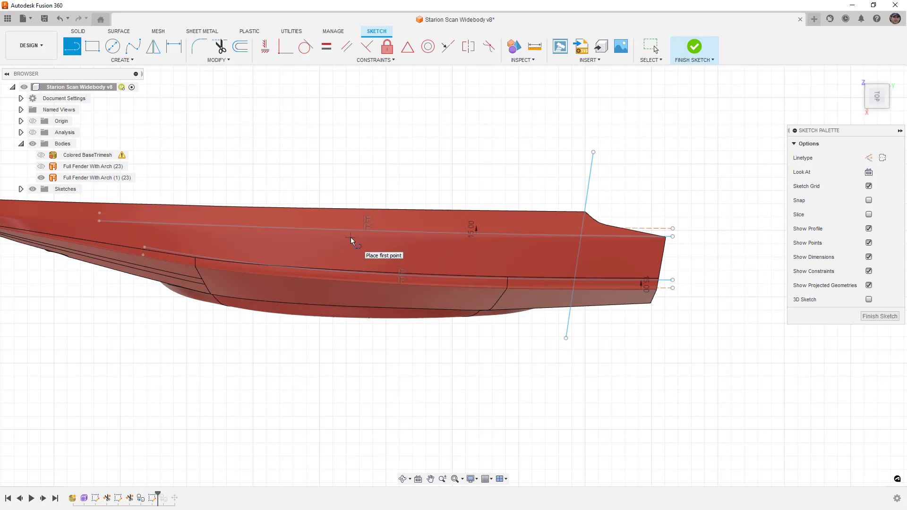
click(417, 195)
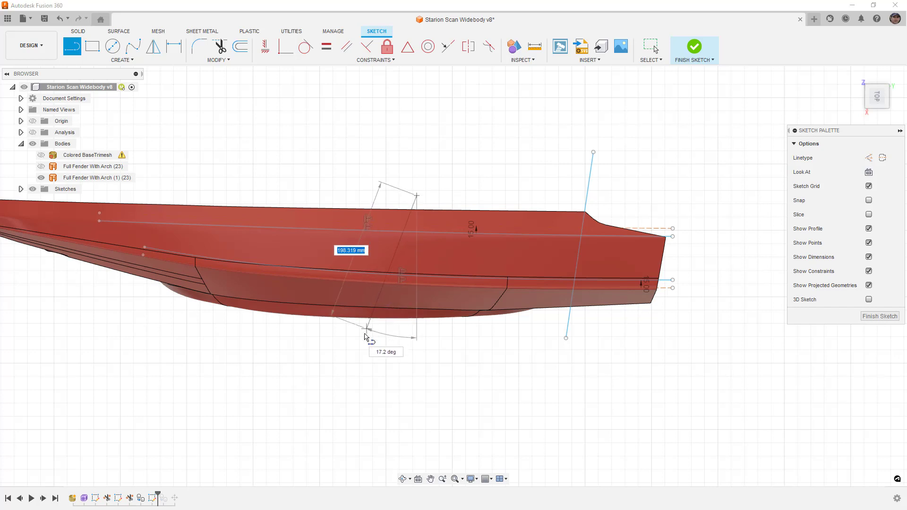
click(354, 336)
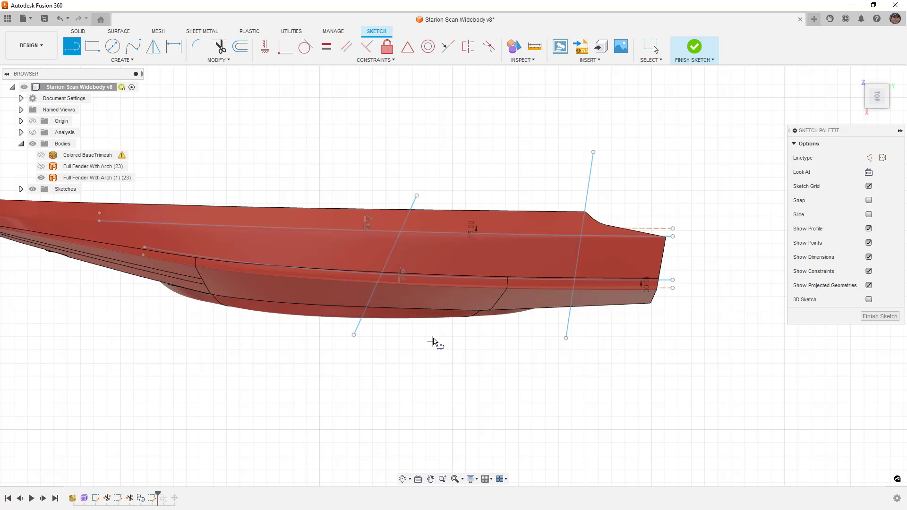
click(219, 46)
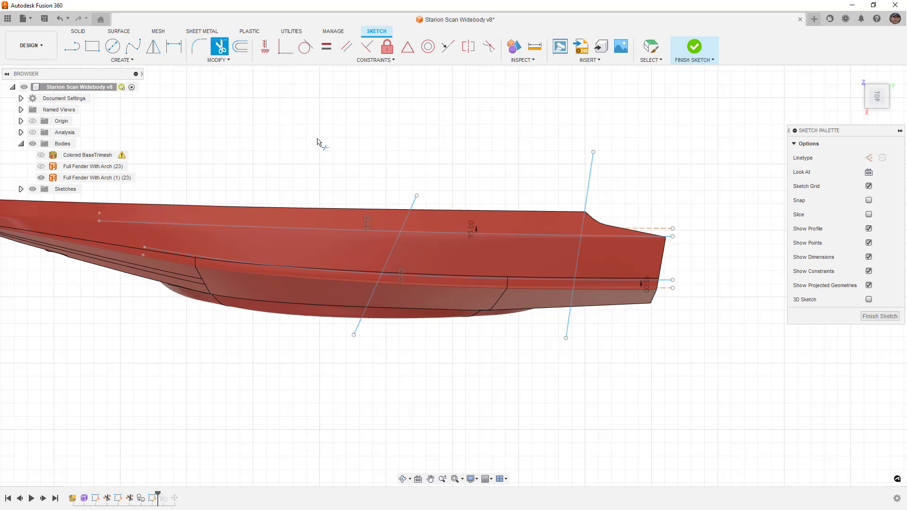
Trim the slanted lines' ends beyond the edge curves and hide the fender body
click(408, 216)
click(376, 288)
click(570, 321)
click(589, 187)
scroll(577, 239, up, 3)
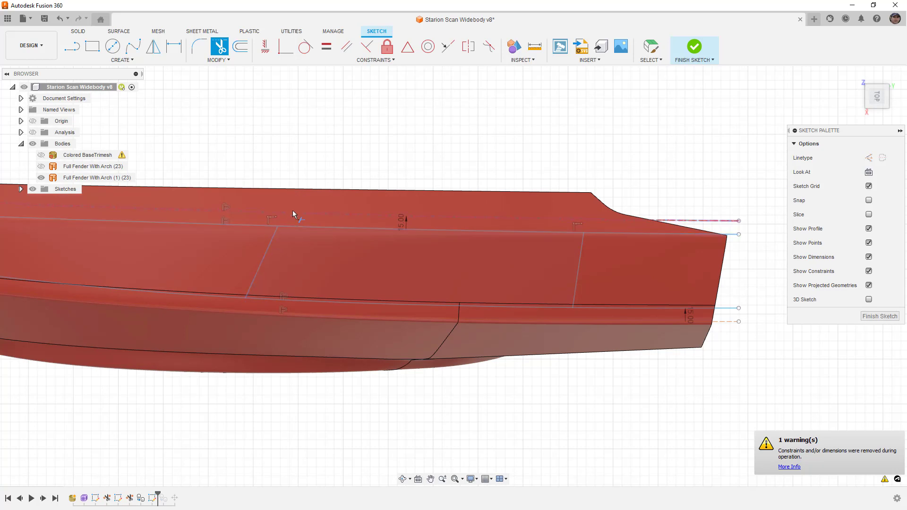
click(41, 177)
key(Escape)
scroll(478, 134, down, 1)
scroll(478, 129, down, 1)
click(458, 249)
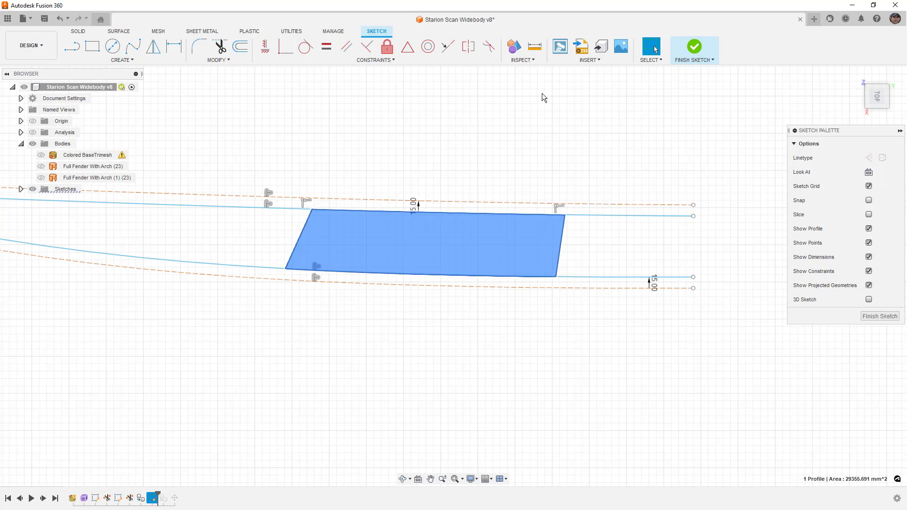
click(546, 110)
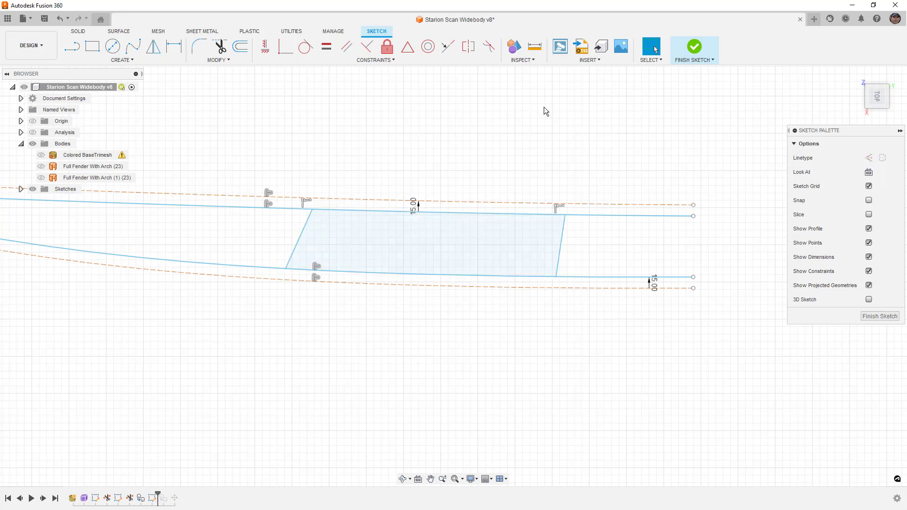
Trim the edge curves' extensions outside the slanted lines, leaving one four-sided profile
click(220, 46)
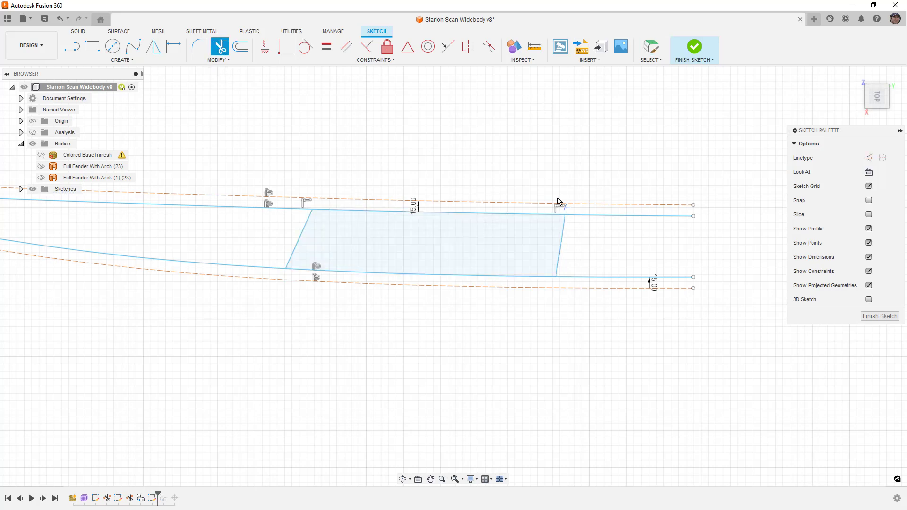
click(588, 216)
click(588, 278)
click(267, 266)
click(290, 208)
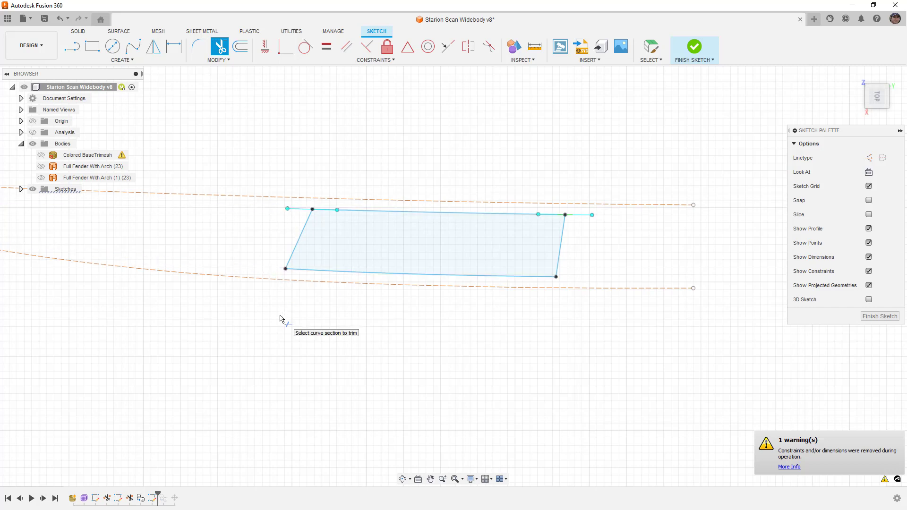
key(Escape)
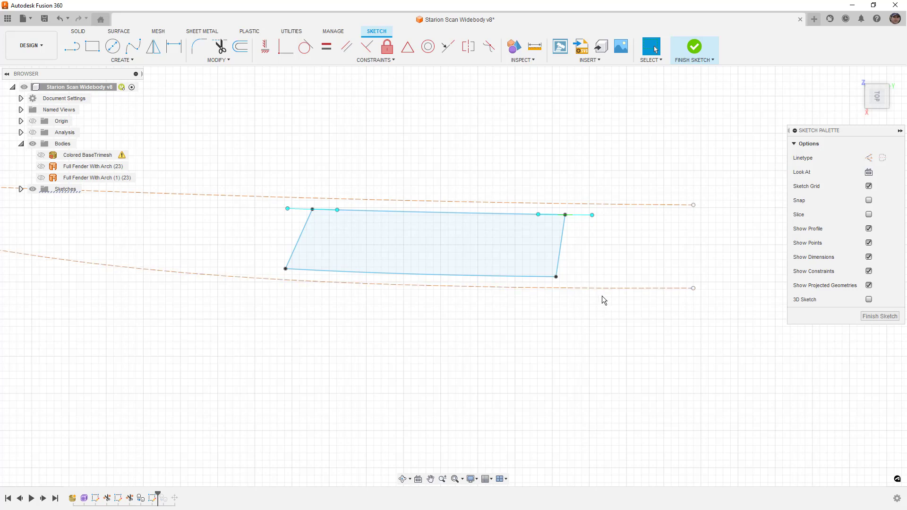
Undo the lower spline drags and roll back to before the trims via the undo history
drag(600, 289, 599, 304)
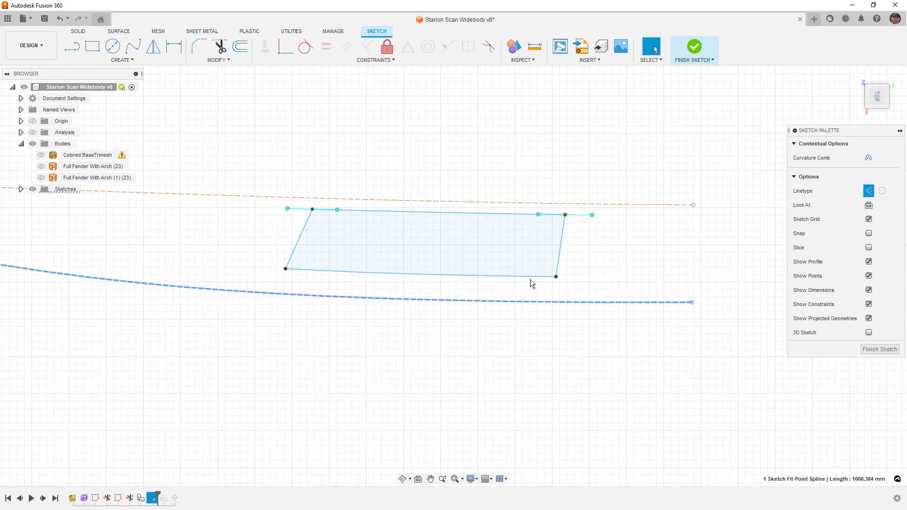
key(ctrl+z)
key(ctrl+z)
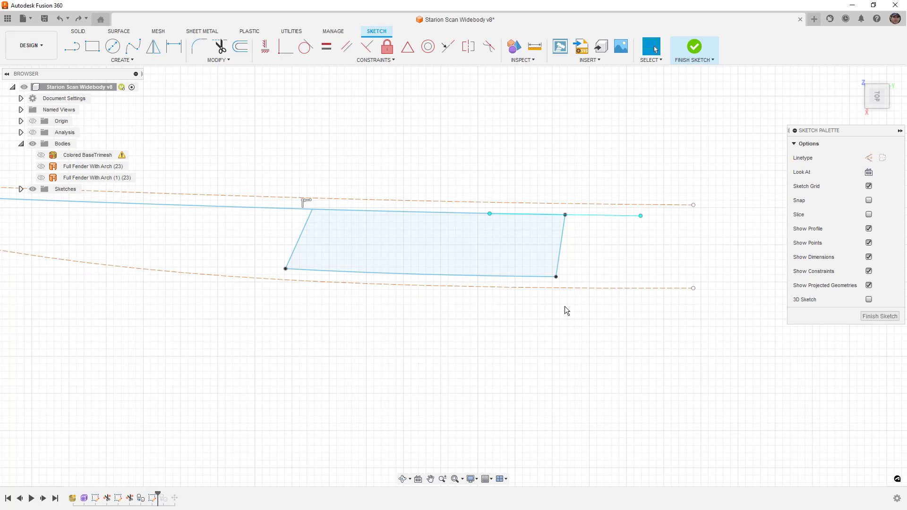
drag(574, 284, 572, 303)
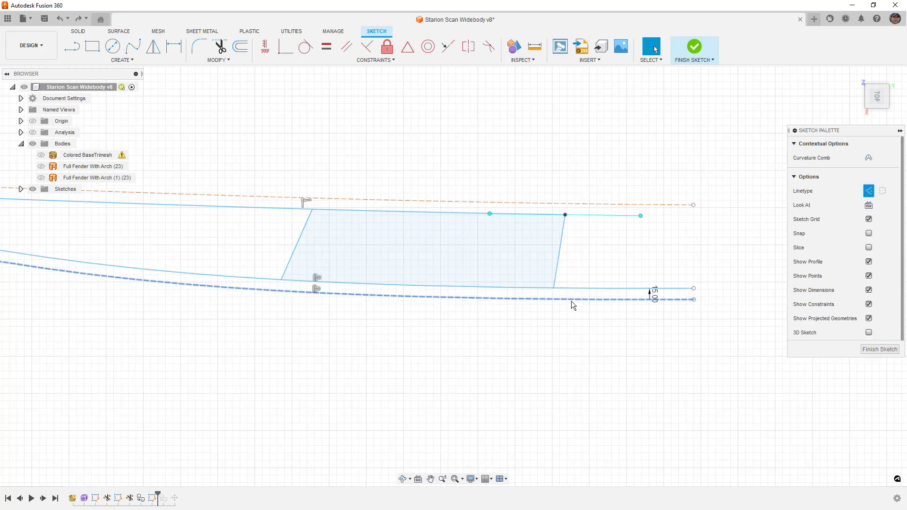
key(ctrl+z)
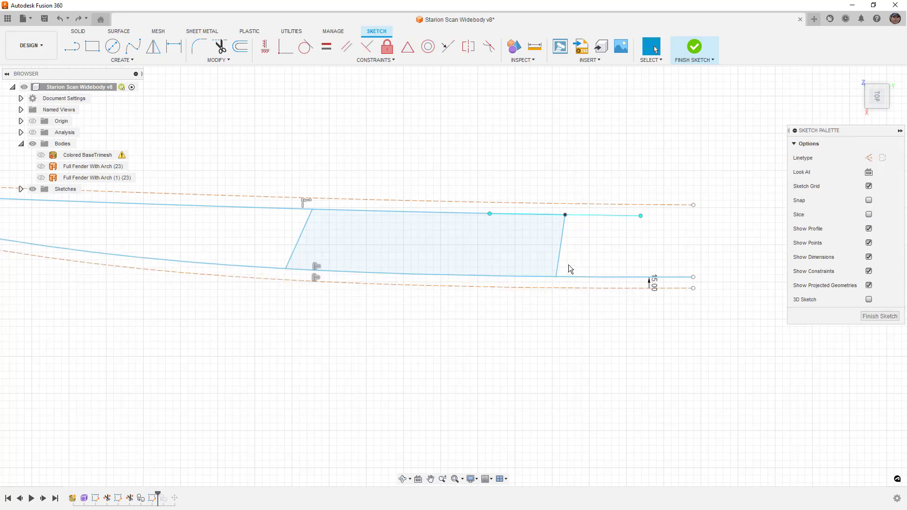
click(79, 19)
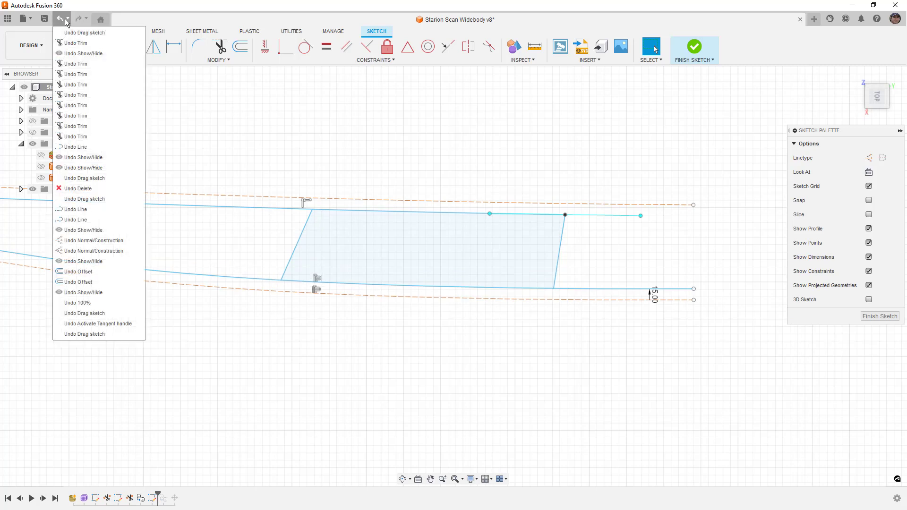
click(78, 33)
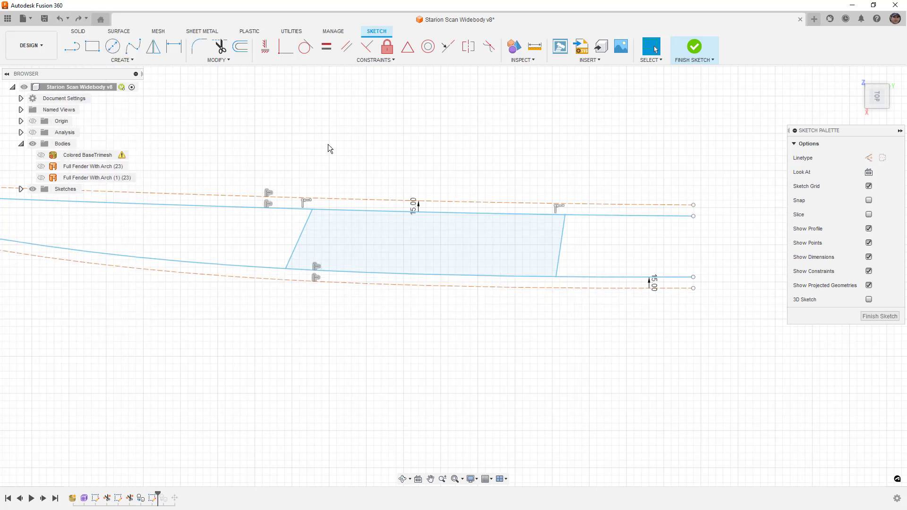
Re-trim both edge curves' left and right extensions outside the slanted lines
click(219, 45)
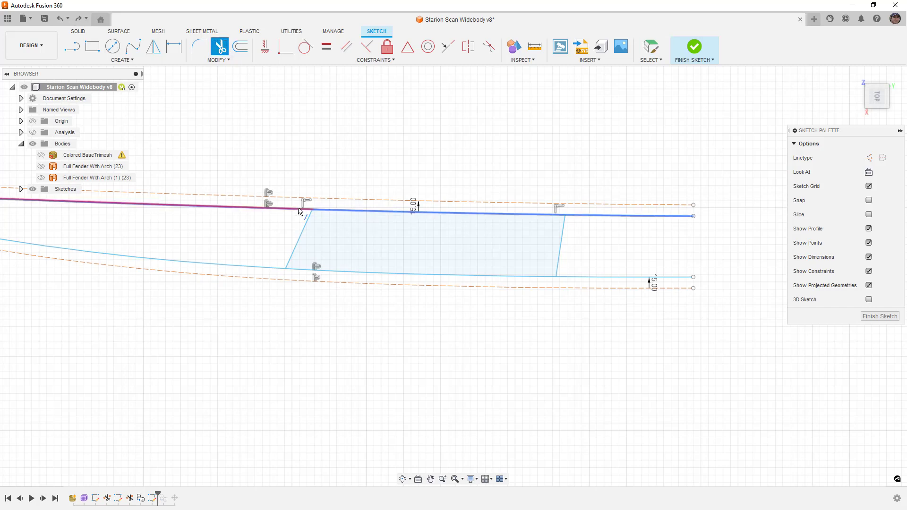
click(265, 207)
click(279, 267)
click(588, 278)
click(603, 225)
key(Escape)
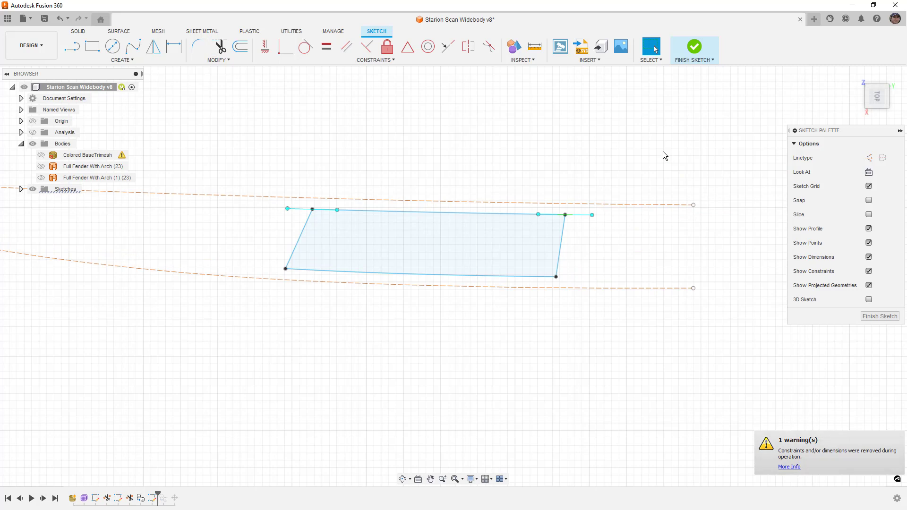
Select the parallelogram profile and show the red fender body beneath it
click(42, 178)
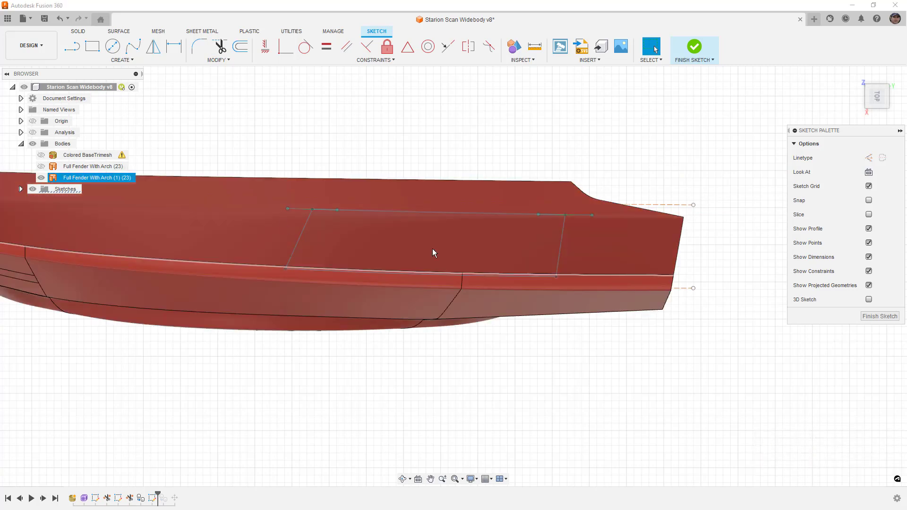
click(42, 178)
click(333, 237)
click(41, 178)
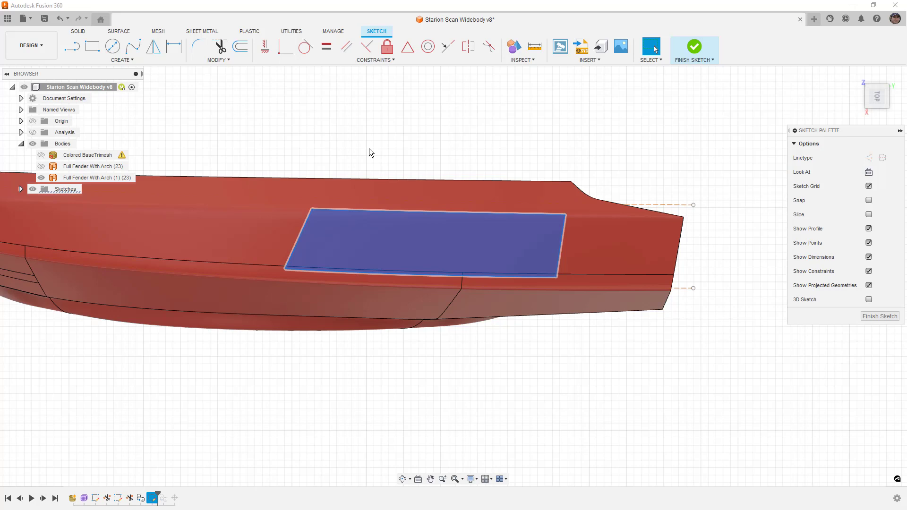
Finish the sketch and Split Face the fender's three faces using the parallelogram sketch
click(696, 49)
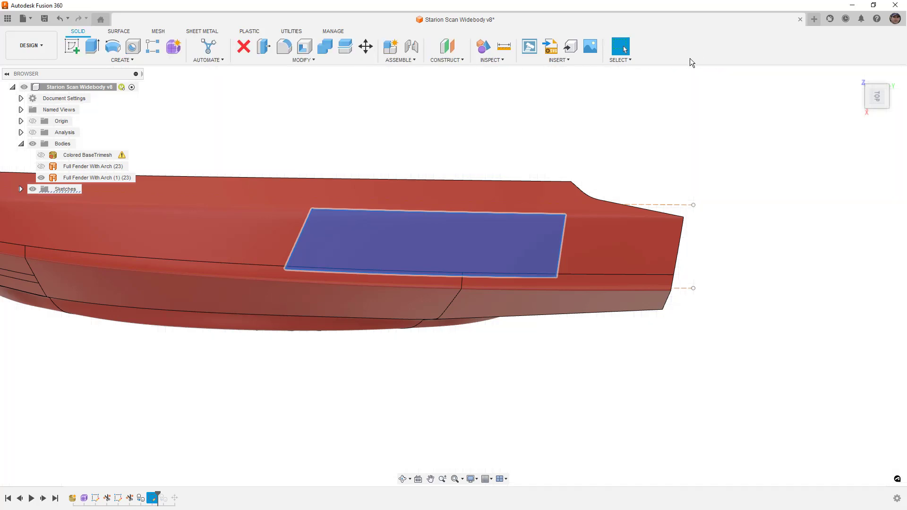
click(119, 31)
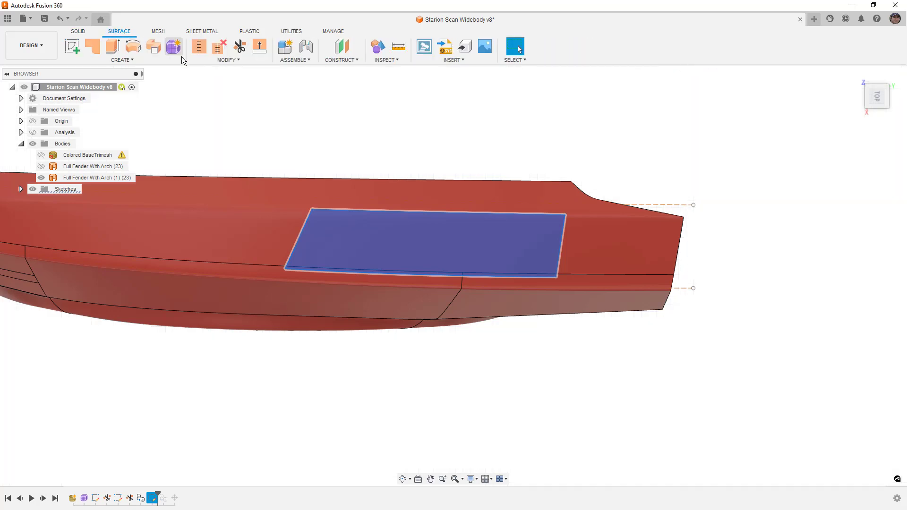
click(227, 63)
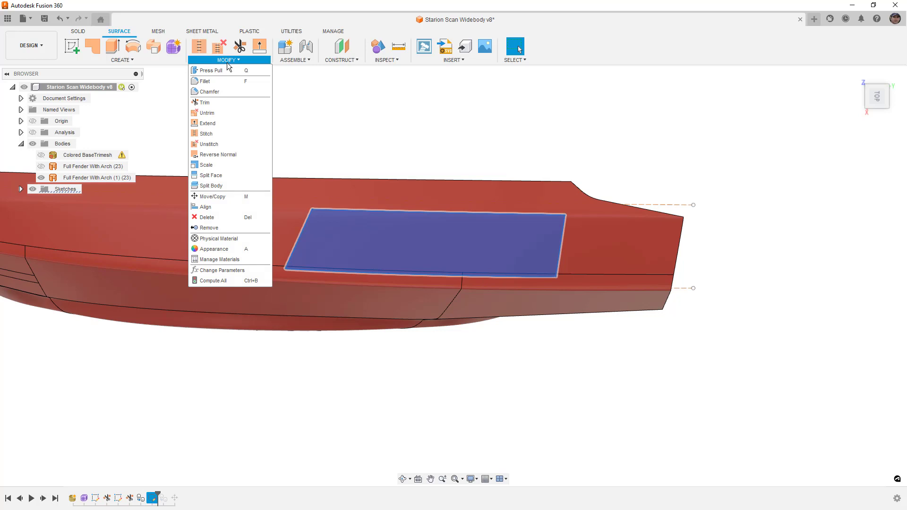
click(229, 175)
click(454, 238)
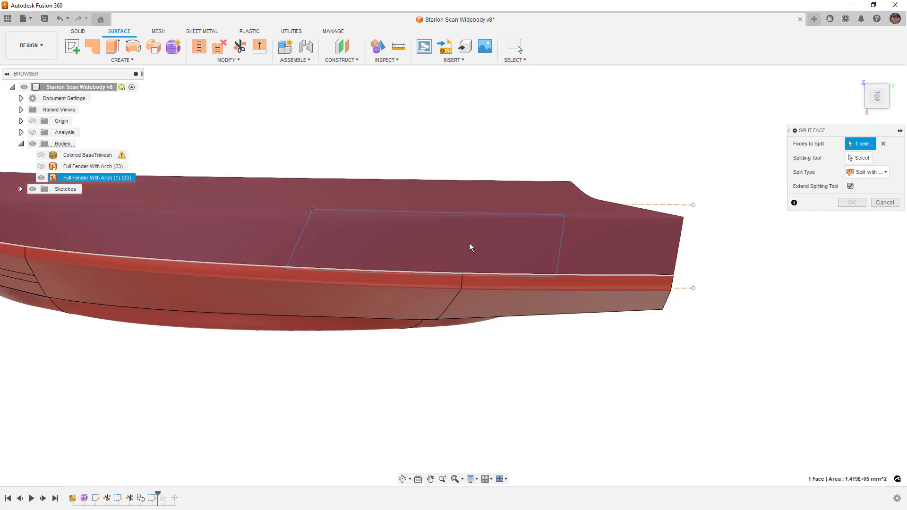
click(549, 297)
scroll(549, 297, up, 2)
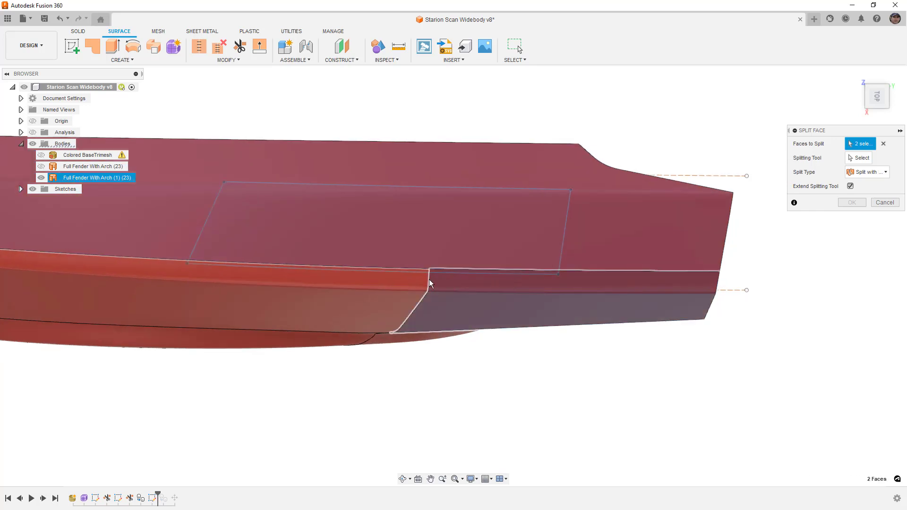
click(415, 281)
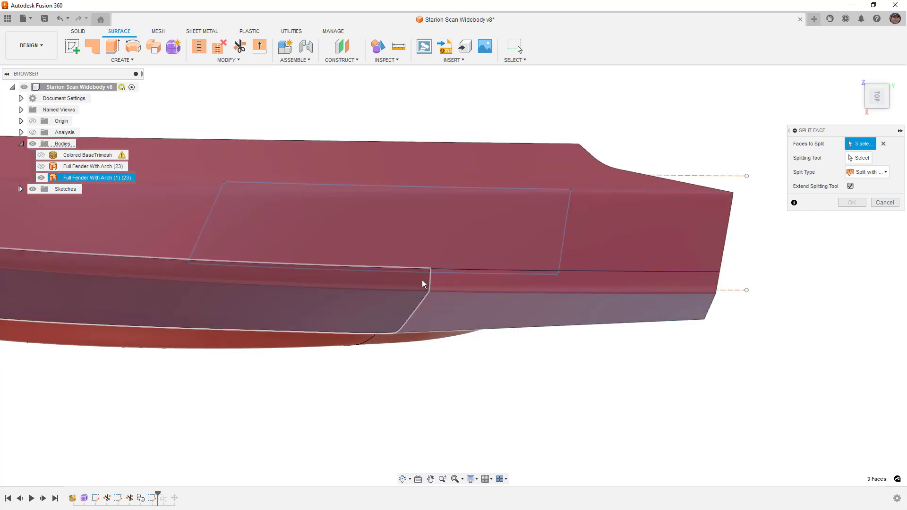
click(859, 158)
click(571, 208)
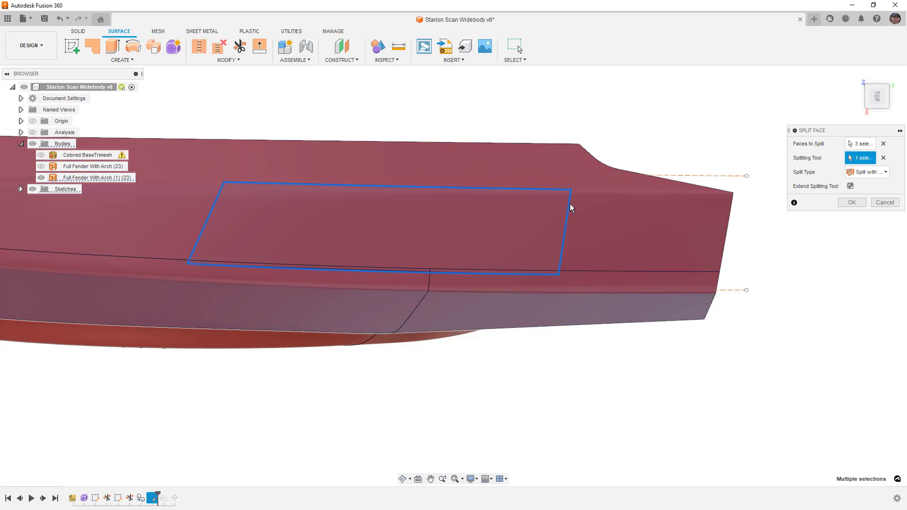
click(853, 203)
Select the new panel face plus two thin strip faces and inspect the split
click(523, 230)
scroll(512, 264, up, 2)
ctrl+click(399, 271)
ctrl+click(359, 271)
shift+middle_drag(359, 271, 427, 314)
scroll(428, 315, down, 5)
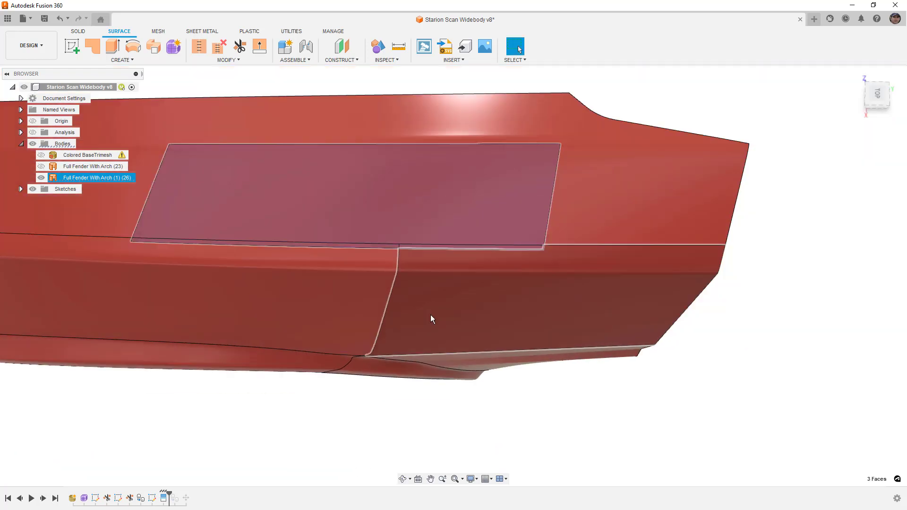
click(143, 62)
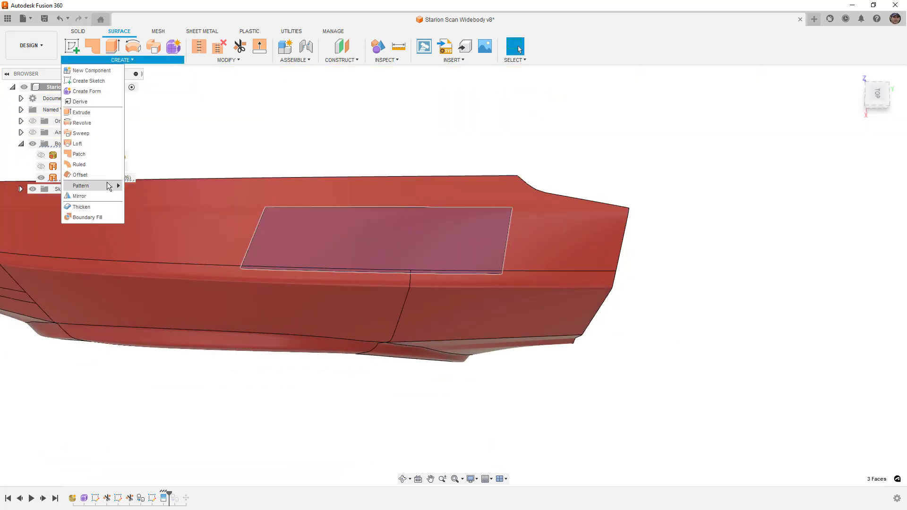
Offset the panel faces 0.00 mm as new body Body10 with Chain Selection off, then hide the fender
click(107, 182)
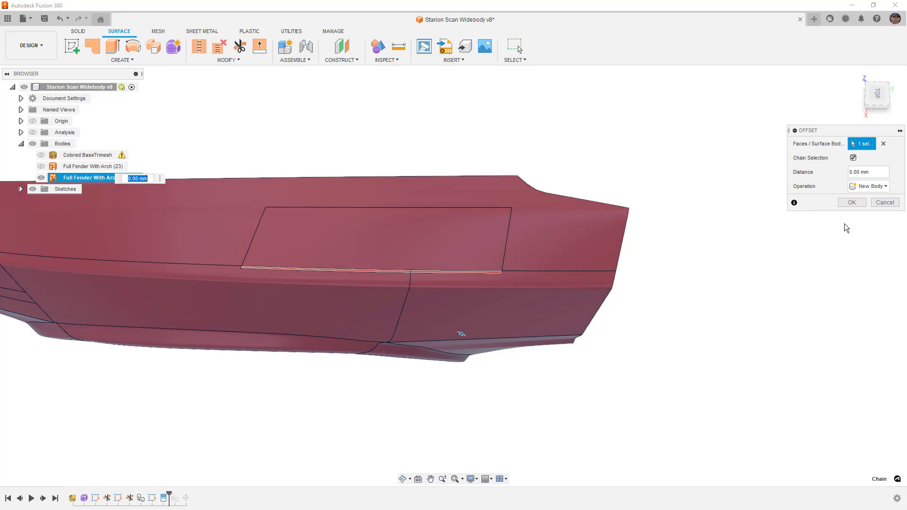
click(854, 159)
click(854, 158)
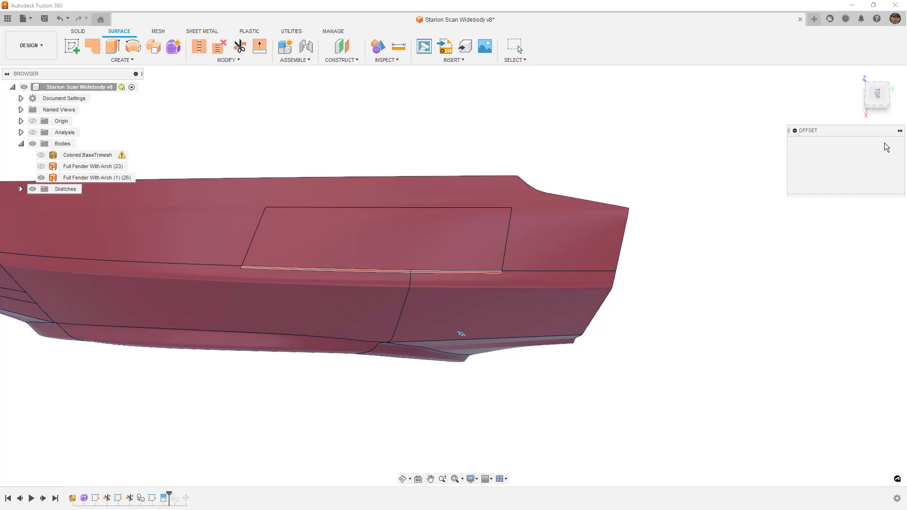
scroll(449, 264, up, 2)
scroll(367, 280, up, 3)
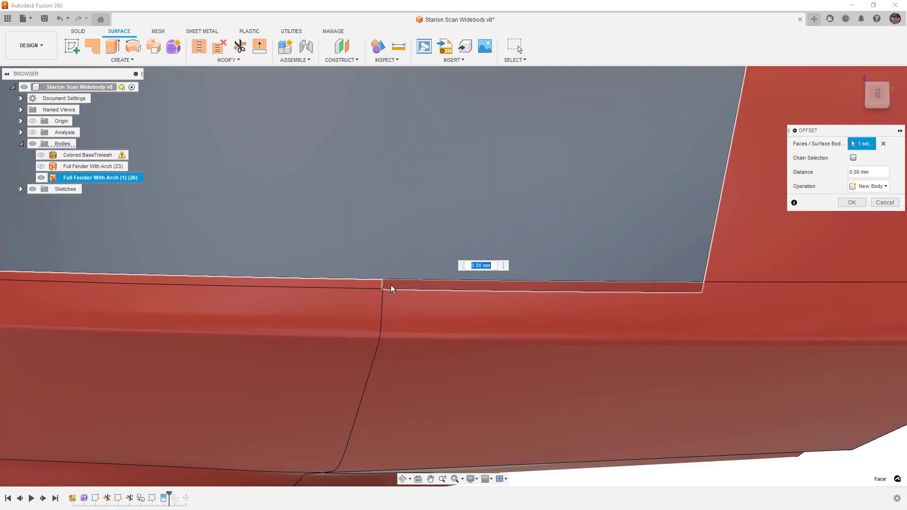
scroll(498, 237, down, 5)
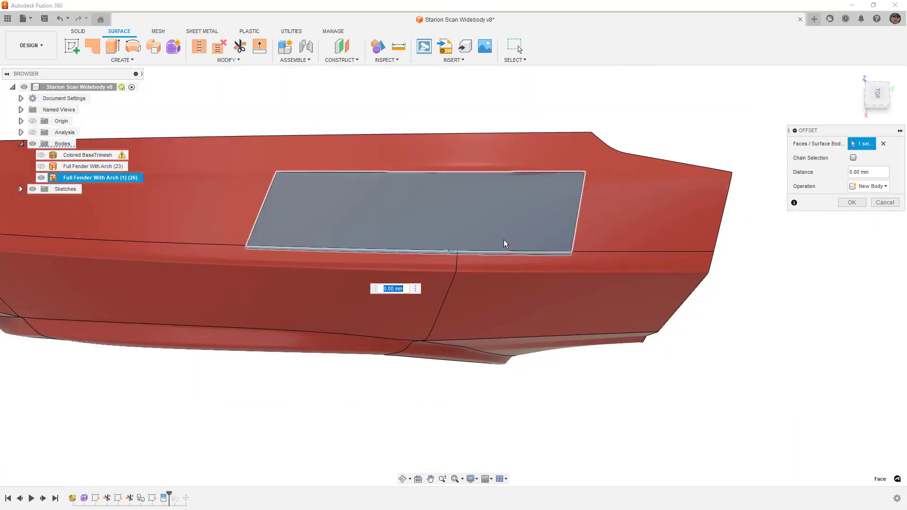
click(844, 203)
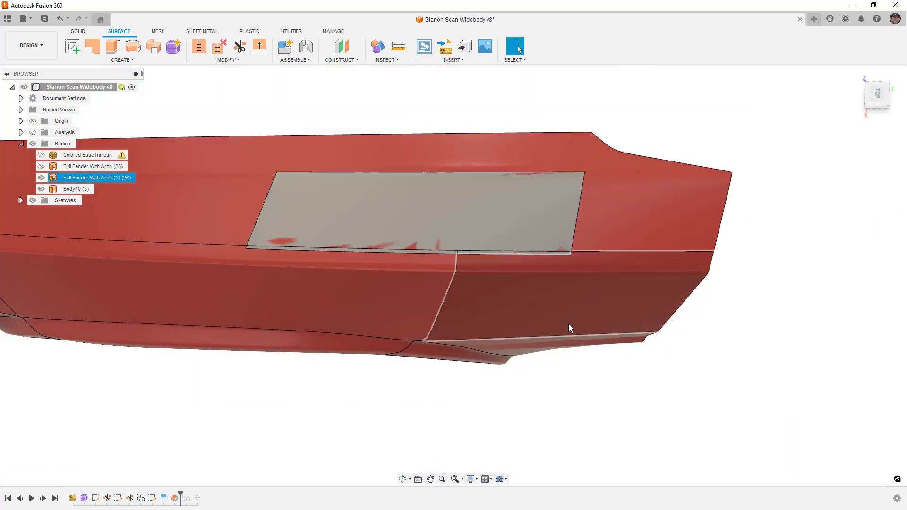
scroll(325, 364, down, 2)
click(42, 178)
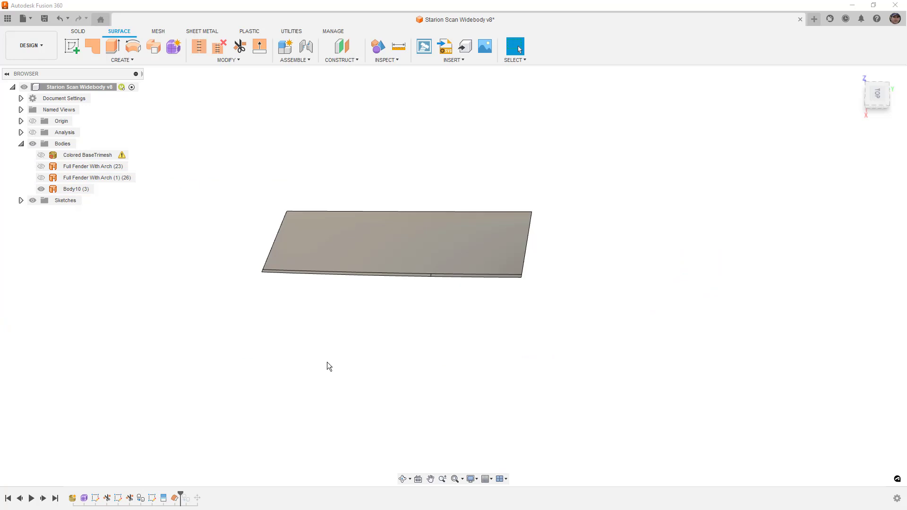
shift+middle_drag(350, 359, 470, 263)
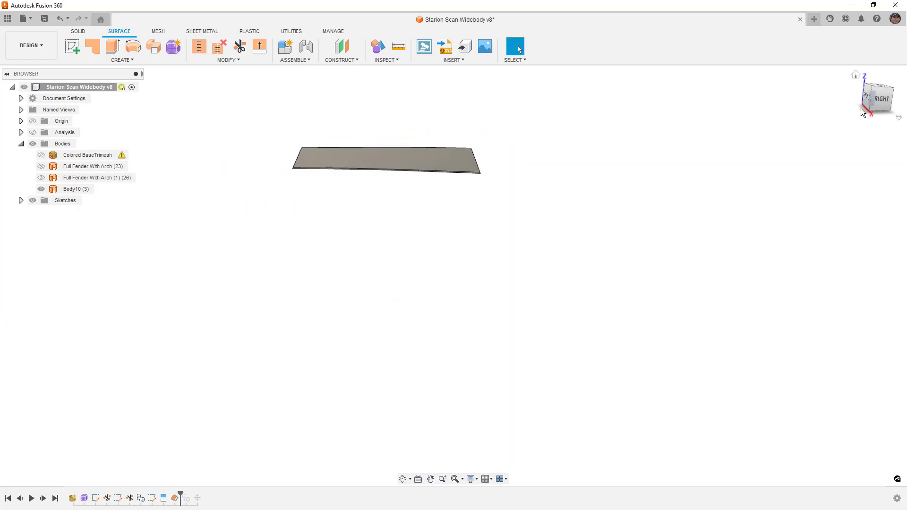
click(882, 99)
scroll(537, 306, down, 2)
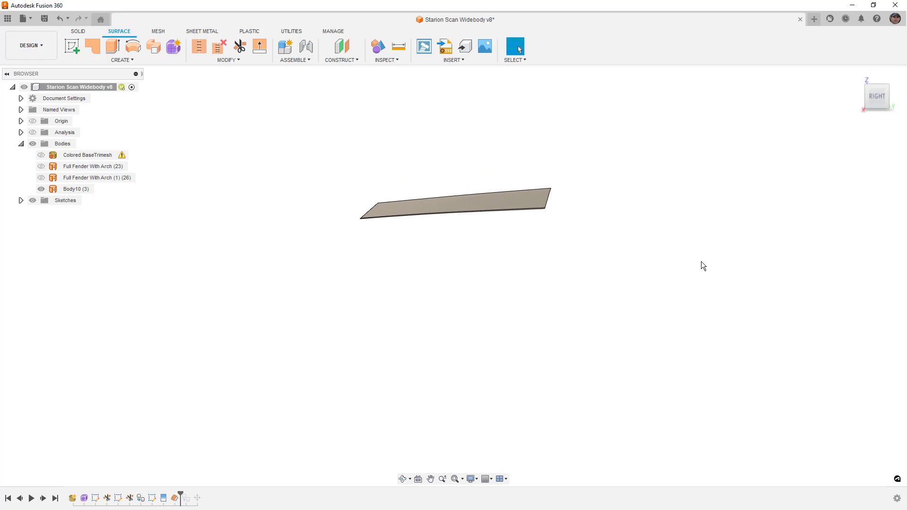
click(41, 178)
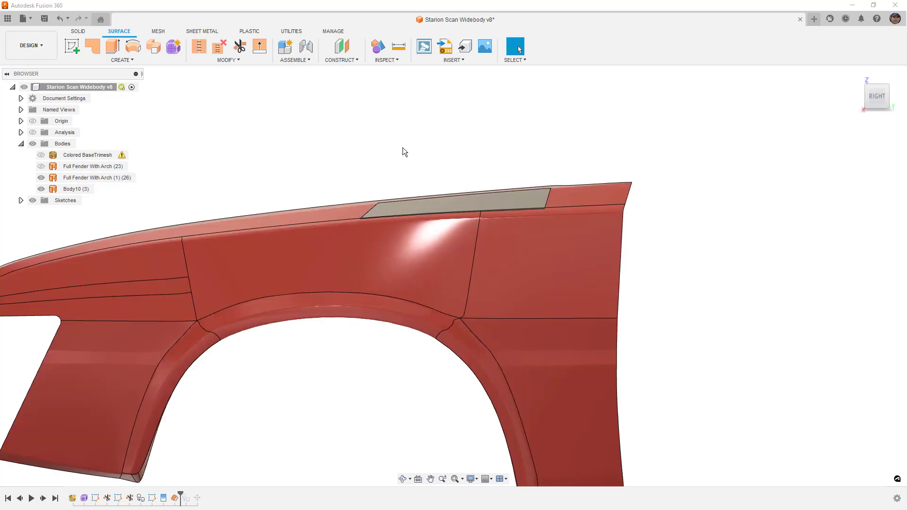
scroll(613, 238, down, 5)
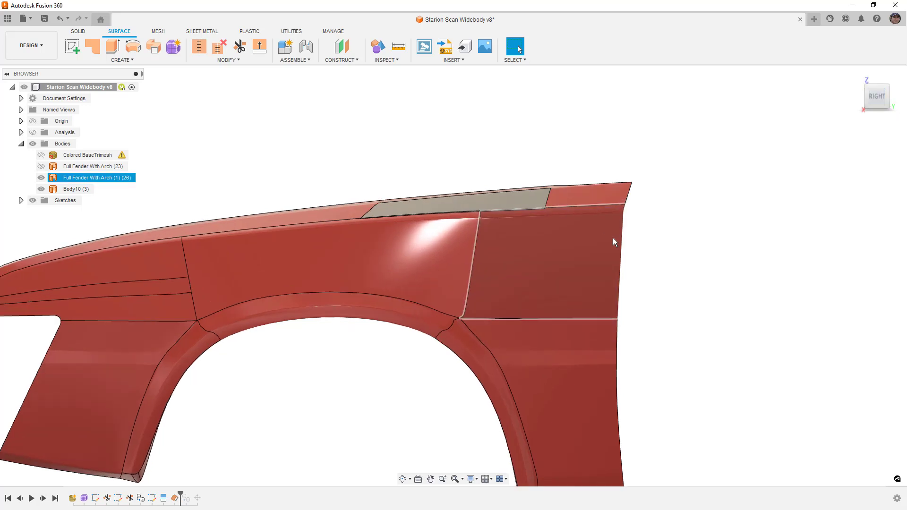
click(860, 97)
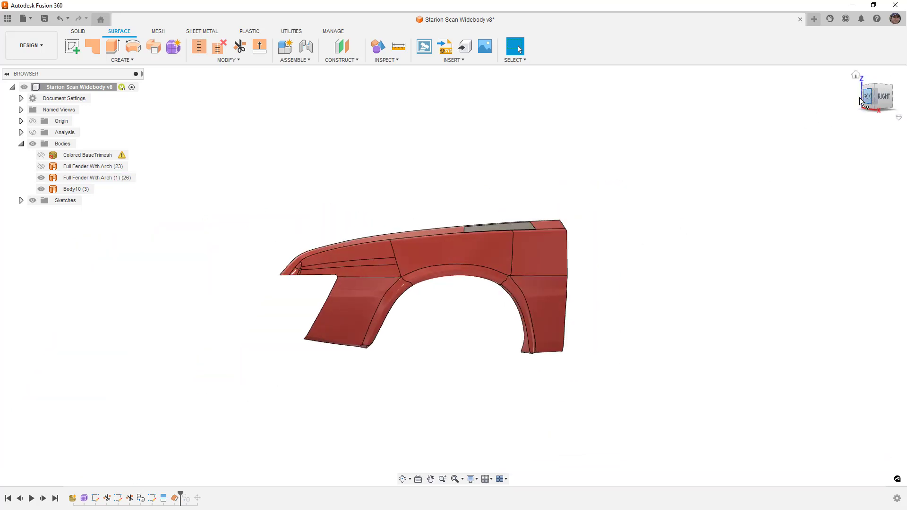
click(378, 223)
scroll(348, 204, up, 2)
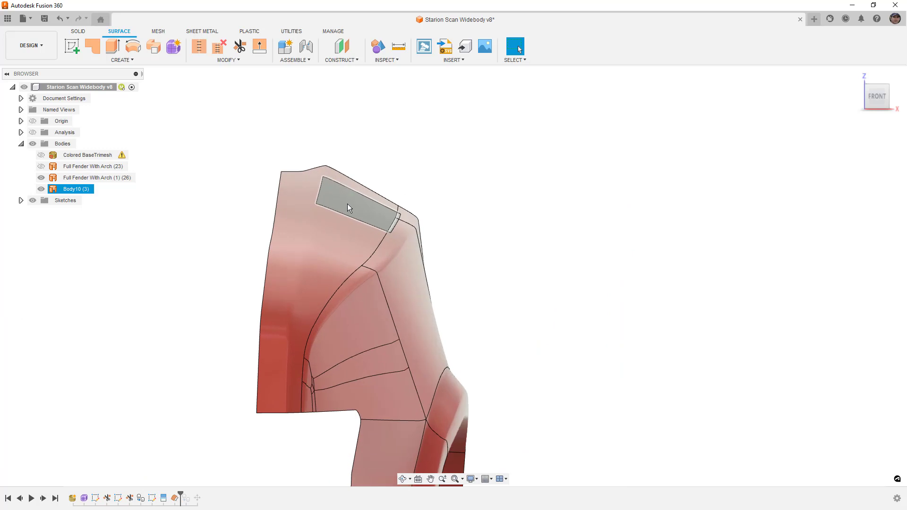
click(563, 199)
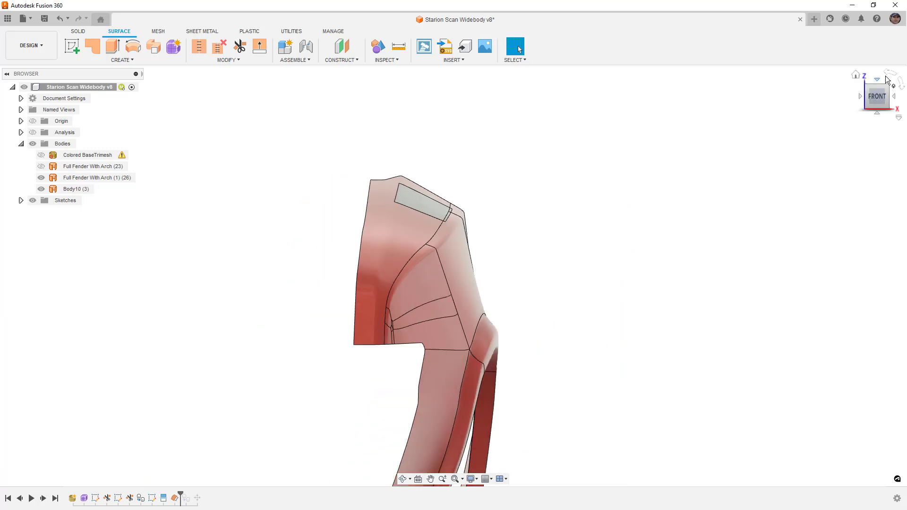
click(878, 79)
scroll(574, 309, down, 2)
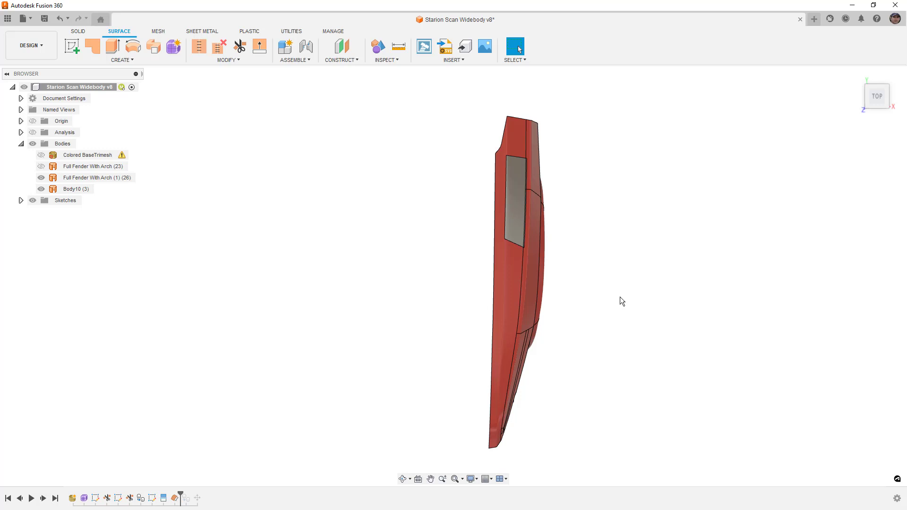
click(41, 155)
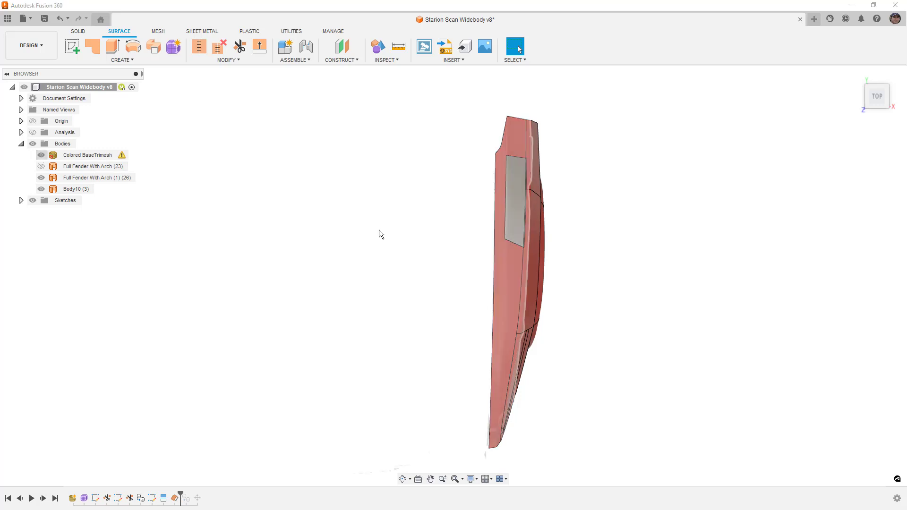
click(513, 238)
key(Escape)
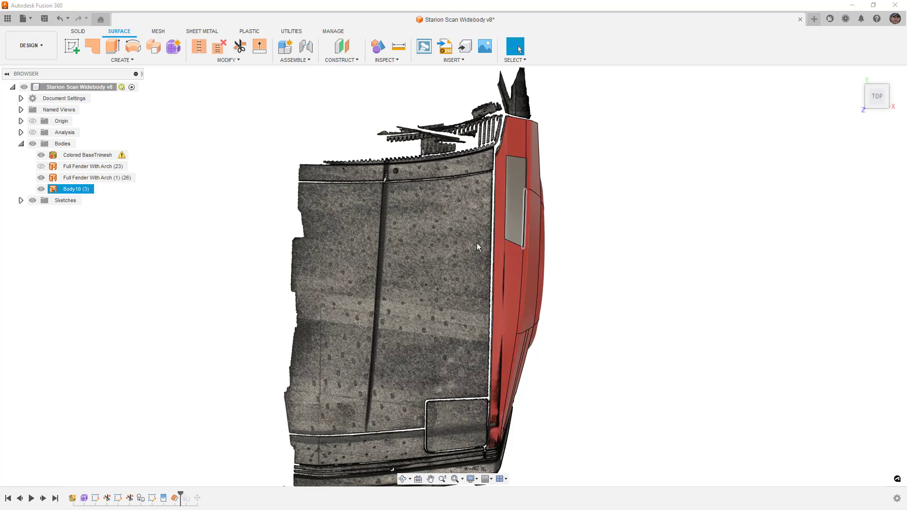
click(41, 155)
shift+middle_drag(585, 281, 788, 137)
click(888, 86)
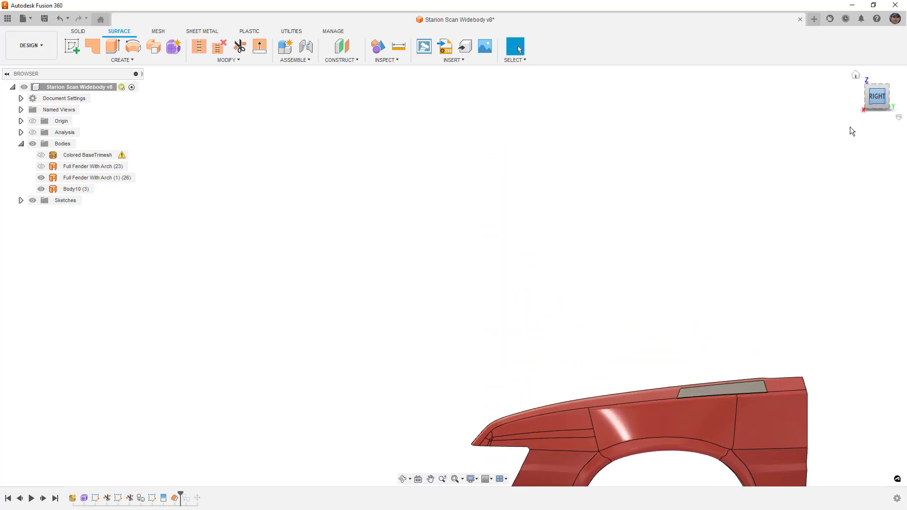
scroll(543, 274, up, 8)
click(544, 273)
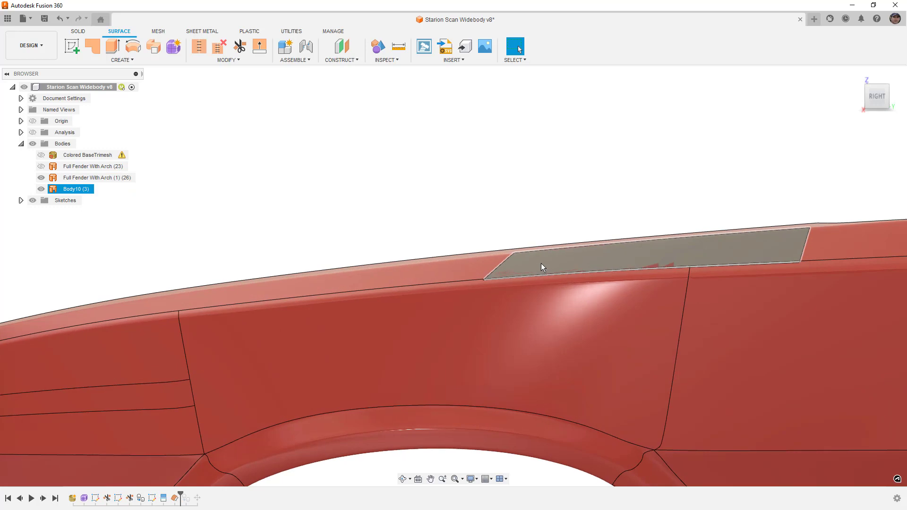
click(489, 177)
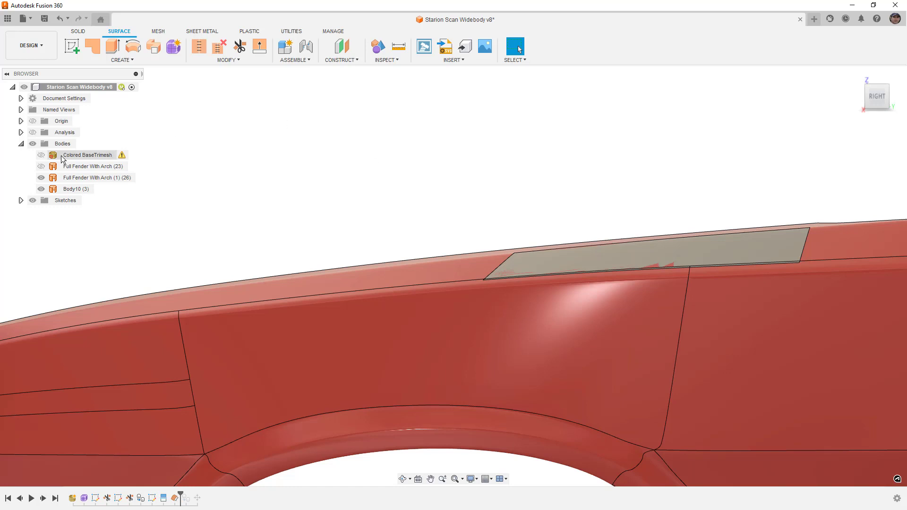
click(41, 178)
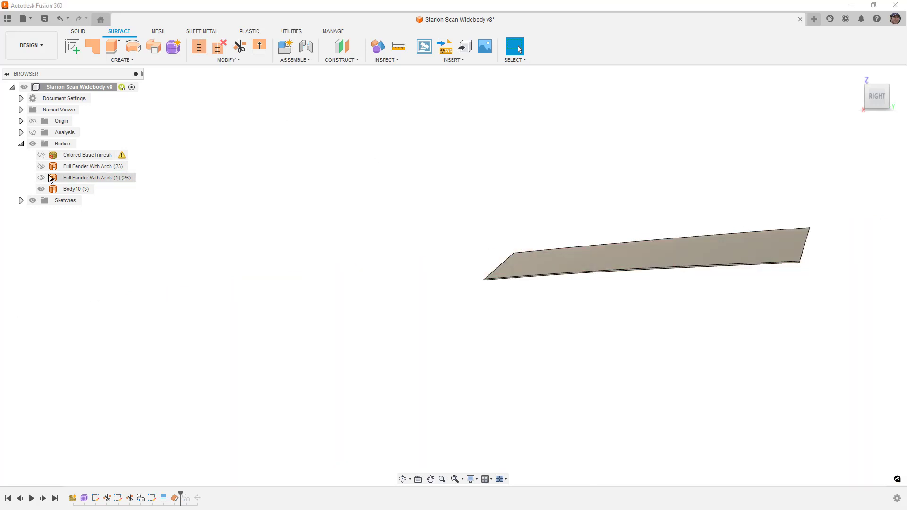
Start a ruled surface on the panel's edge chain, previewing a 20 mm extension
click(111, 60)
click(107, 162)
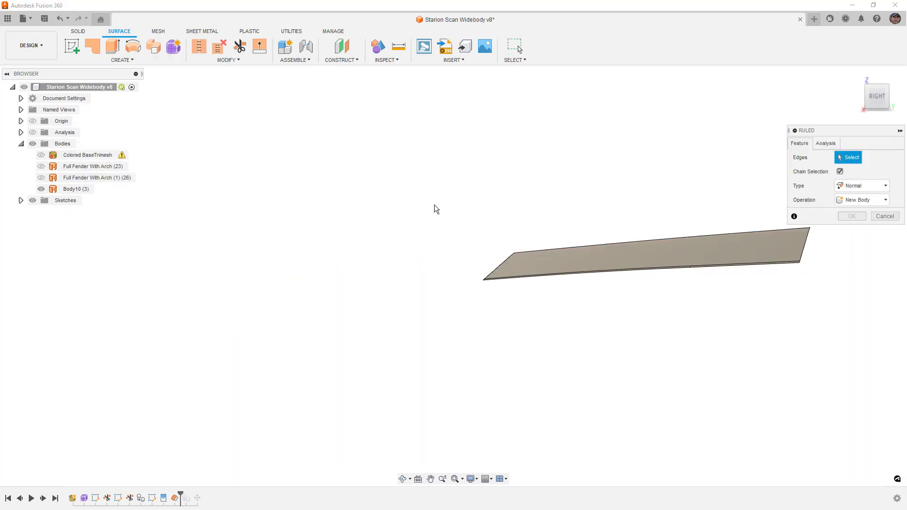
click(790, 267)
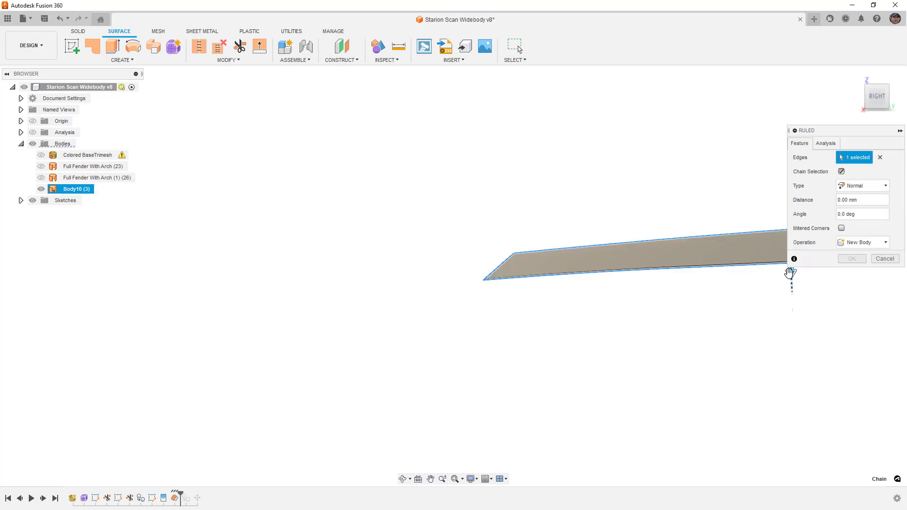
drag(791, 299, 790, 291)
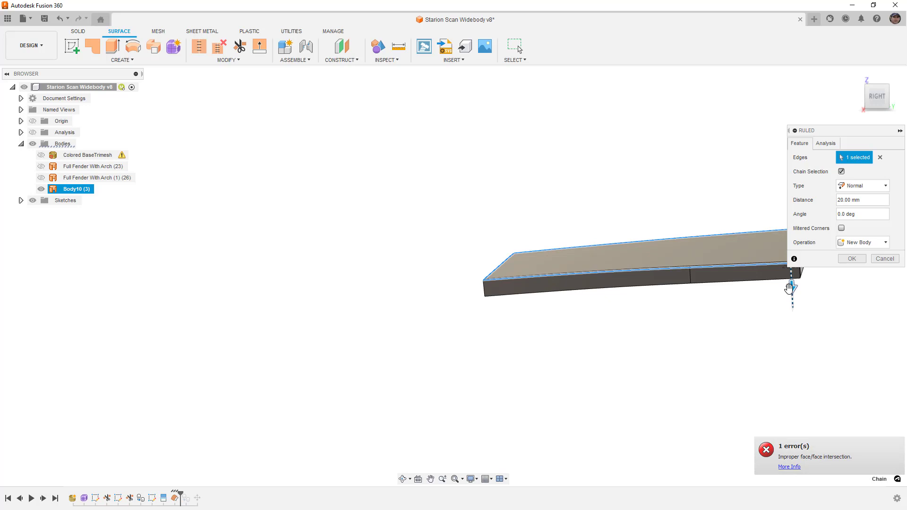
scroll(634, 278, down, 2)
scroll(633, 278, down, 1)
mouse_move(651, 283)
shift+middle_down()
mouse_move(682, 282)
mouse_move(646, 279)
shift+middle_up()
scroll(436, 291, up, 5)
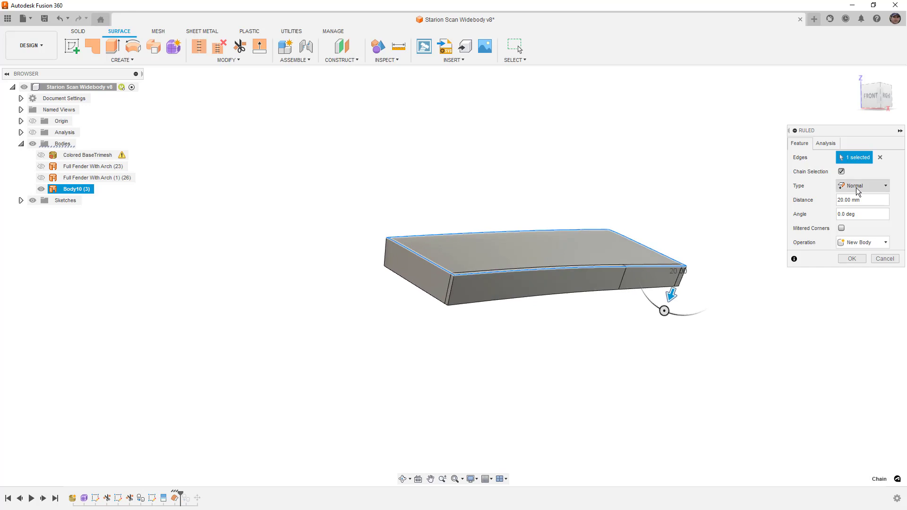
Set the ruled surface Type to Direction with a vertical reference
click(858, 189)
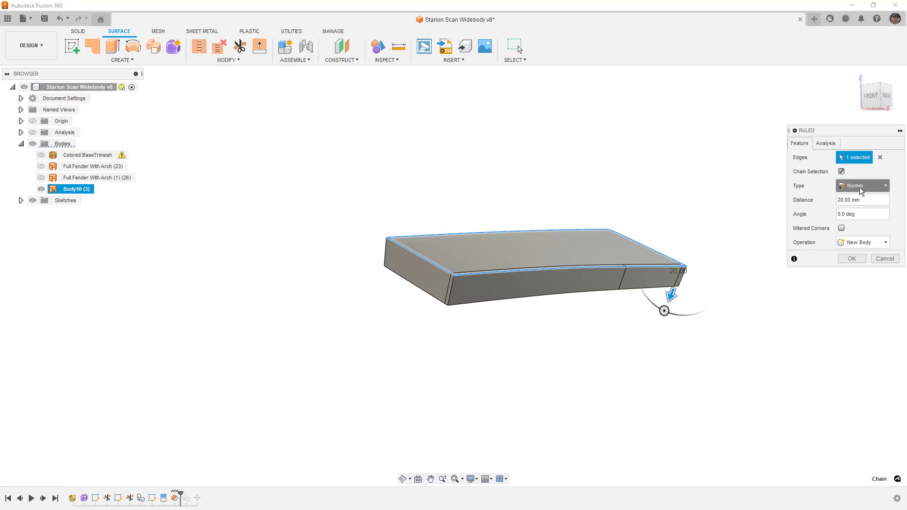
click(868, 223)
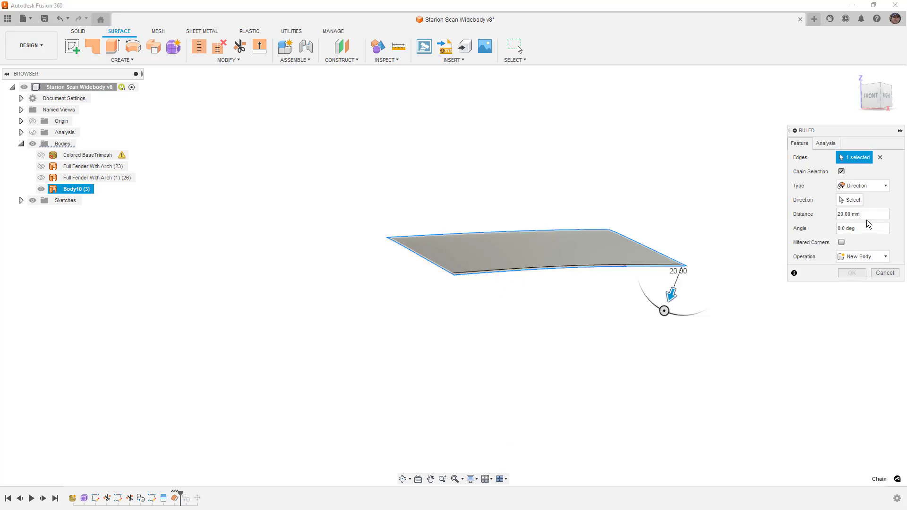
click(850, 200)
scroll(633, 229, down, 3)
scroll(713, 218, down, 5)
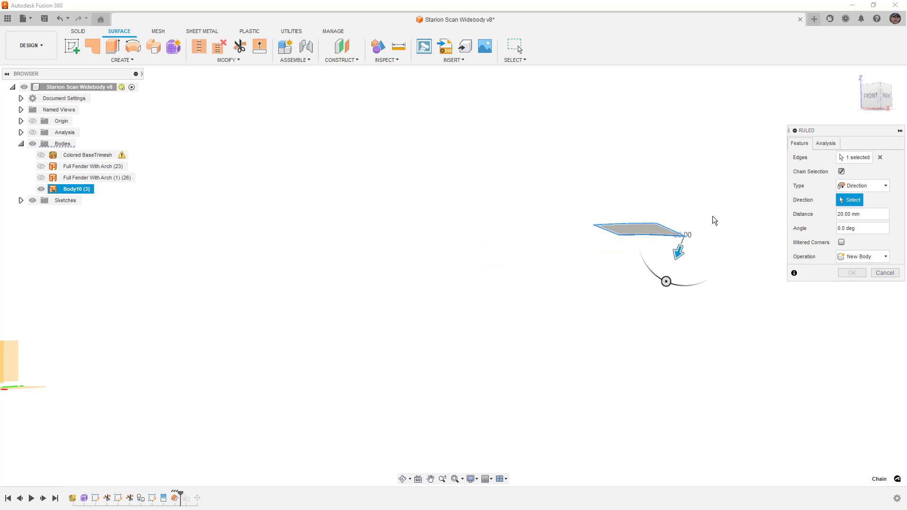
shift+middle_drag(363, 341, 386, 281)
click(640, 279)
middle_drag(640, 279, 647, 326)
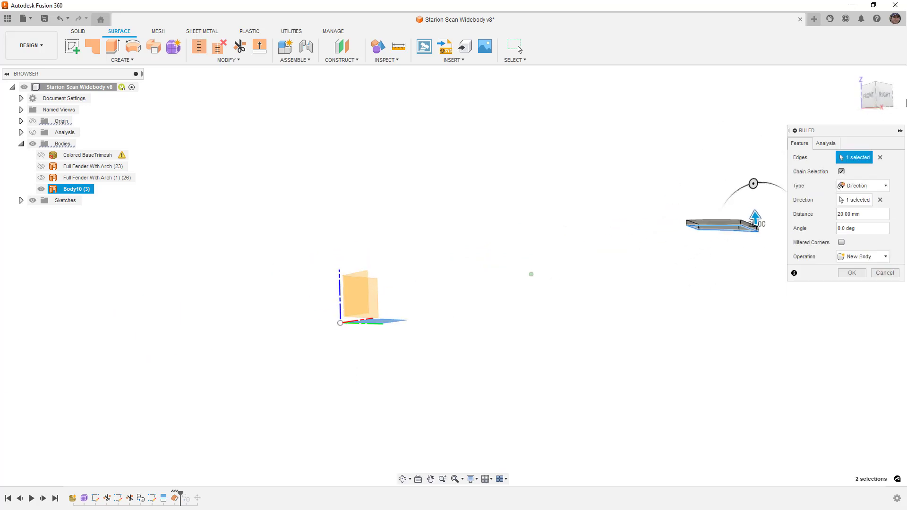
Extend the ruled surface -50 mm straight downward
click(885, 97)
middle_drag(749, 285, 487, 289)
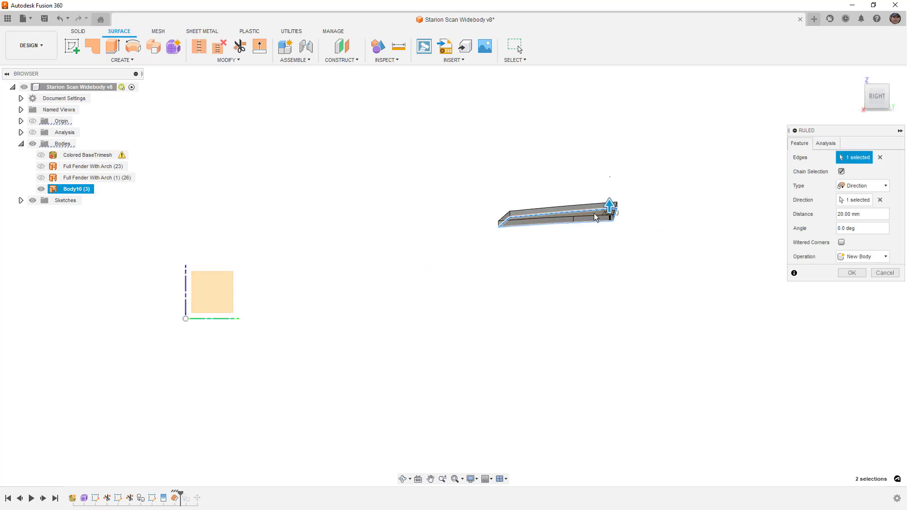
scroll(671, 208, up, 5)
drag(635, 191, 646, 283)
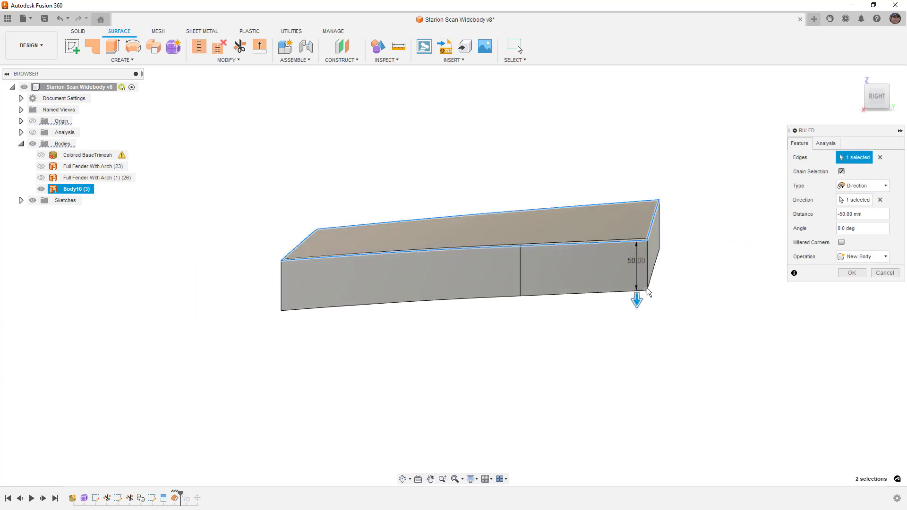
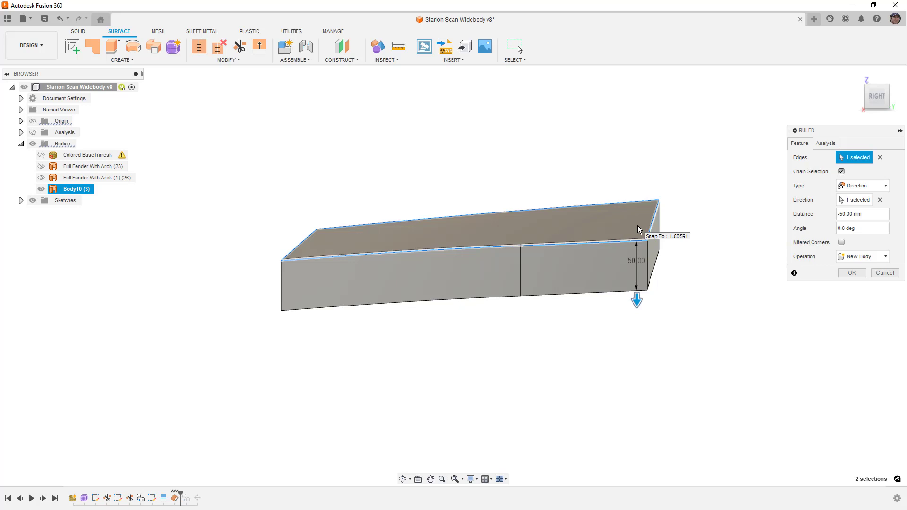
Accept the 50 mm downward ruled wall as Body11, then hide it
click(853, 273)
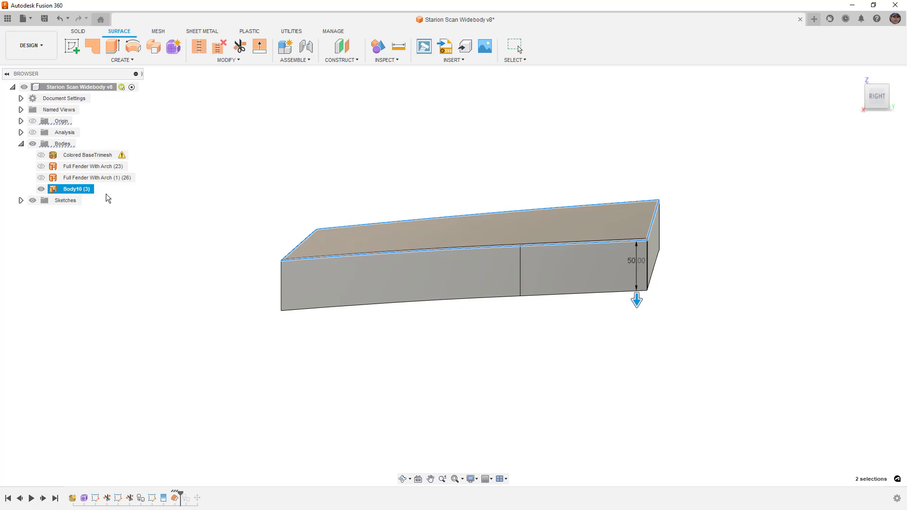
click(41, 201)
Add a 20 mm Tangent ruled surface on the flat surface's edge loop as Body12
click(149, 59)
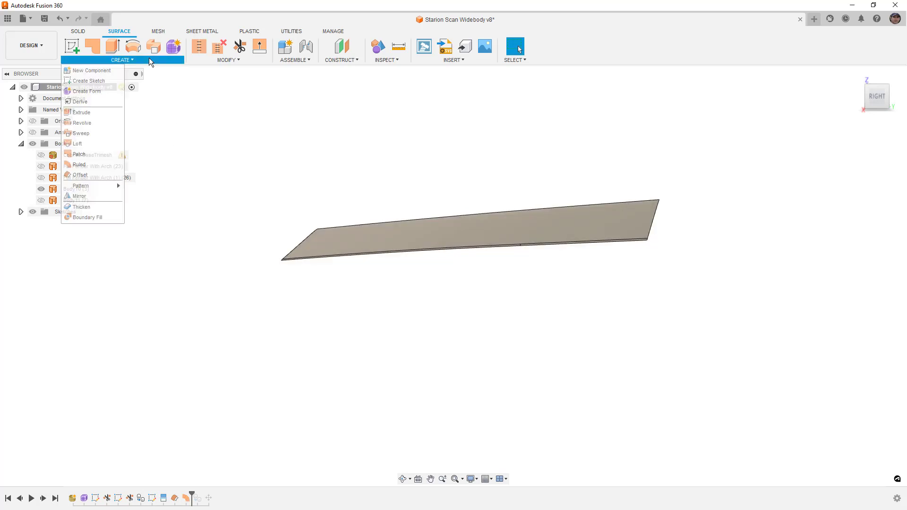
click(106, 166)
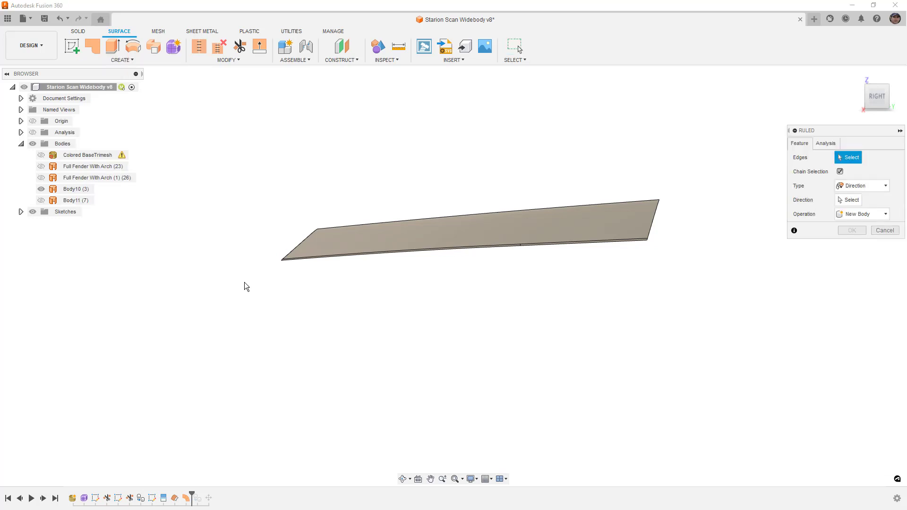
click(619, 241)
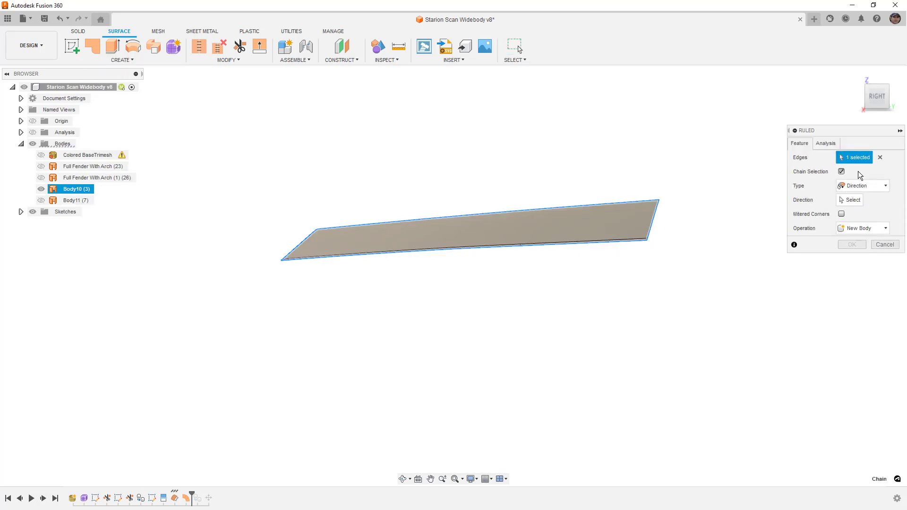
click(861, 185)
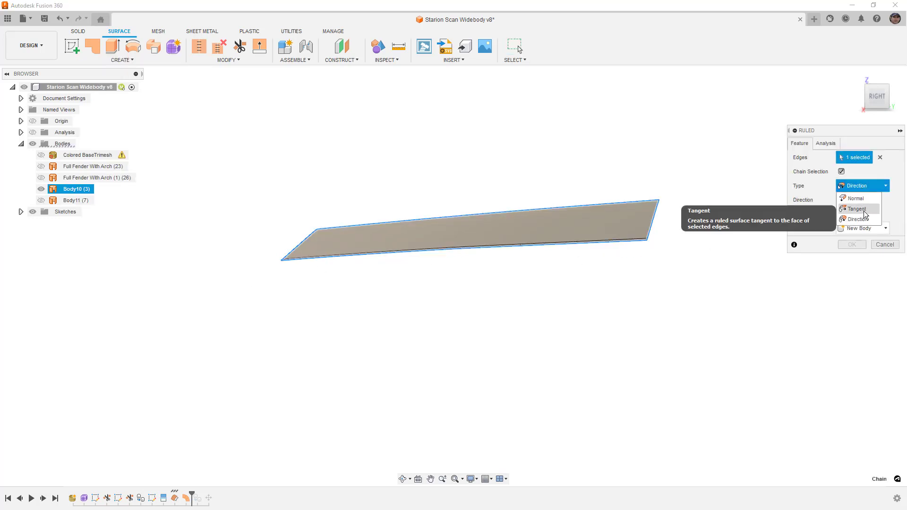
click(865, 210)
drag(628, 249, 628, 255)
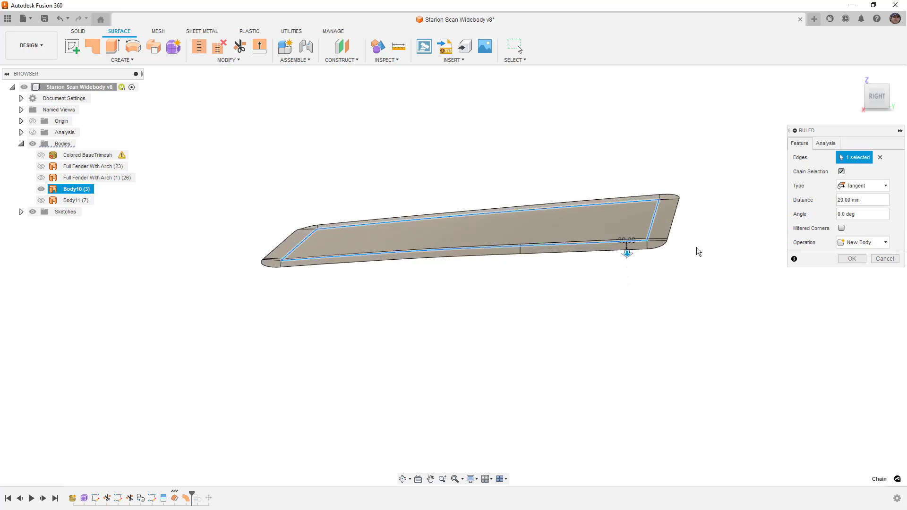
click(851, 259)
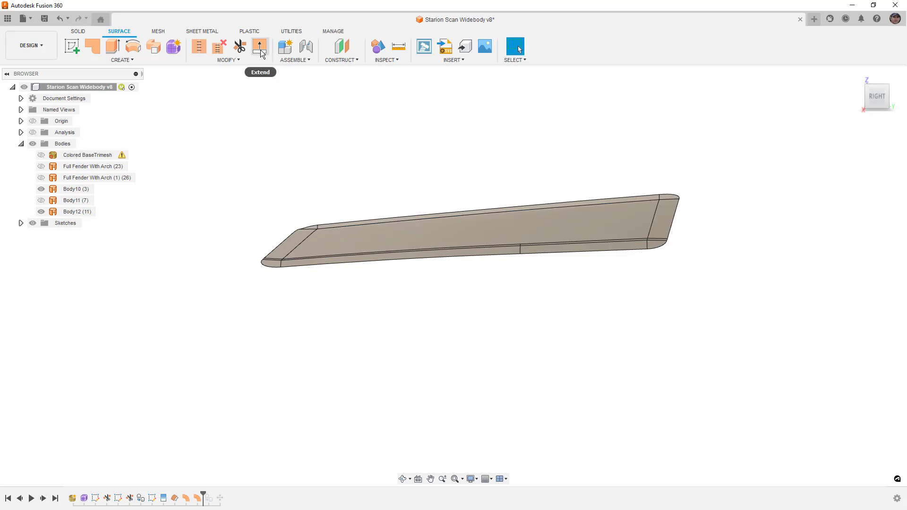
Rename Body12 to Lip, Body11 to Boundary and Body10 to Surface
click(82, 213)
double_click(83, 215)
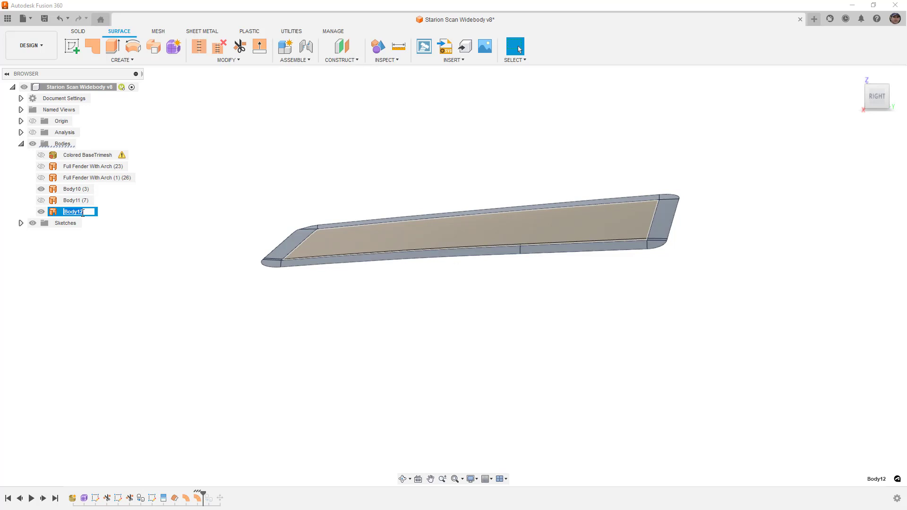
text(Lip)
key(Return)
click(76, 203)
double_click(80, 201)
text(Bounda)
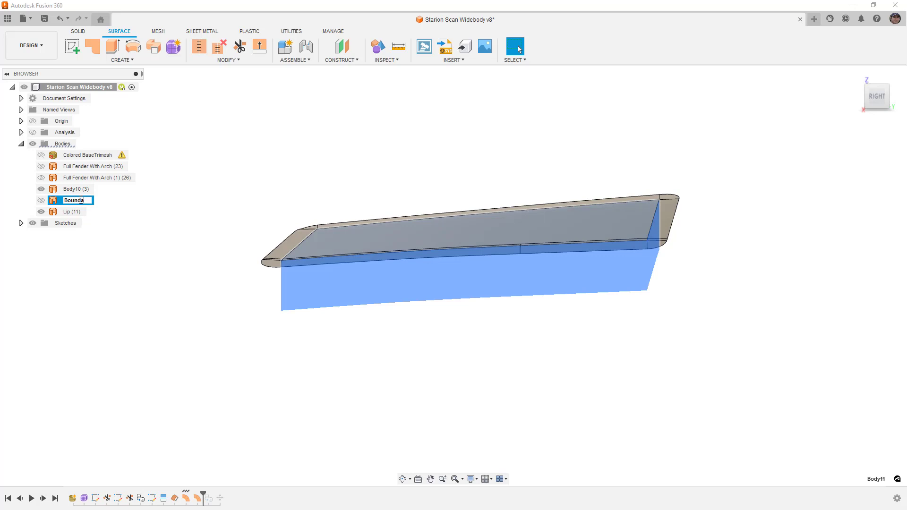
key(Escape)
click(78, 189)
double_click(78, 189)
text(Surface)
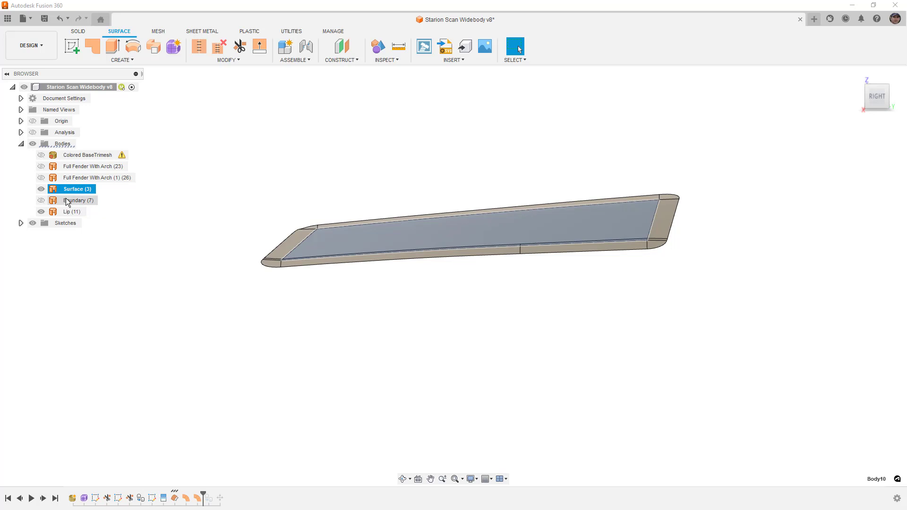
Show the Boundary wall, hide the Surface body and view the frame from above
click(115, 233)
click(42, 200)
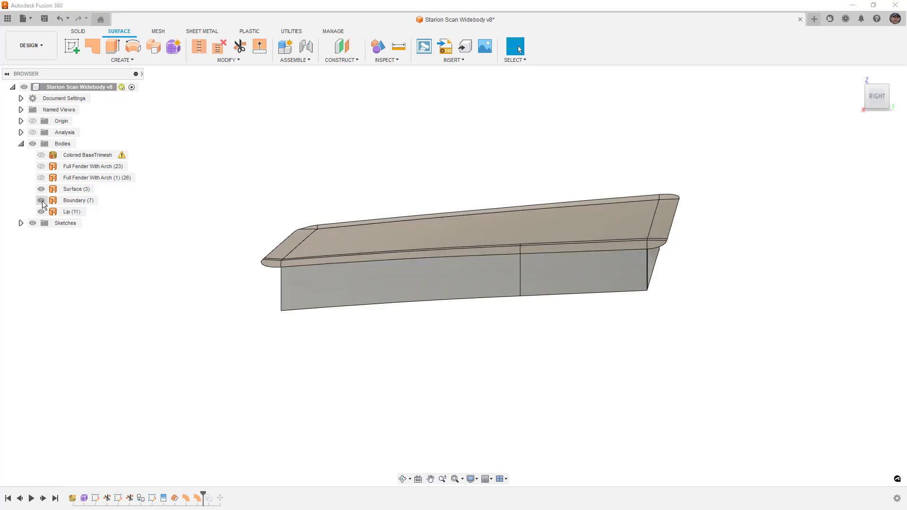
click(41, 189)
mouse_move(461, 156)
shift+middle_down()
mouse_move(463, 193)
mouse_move(468, 162)
shift+middle_up()
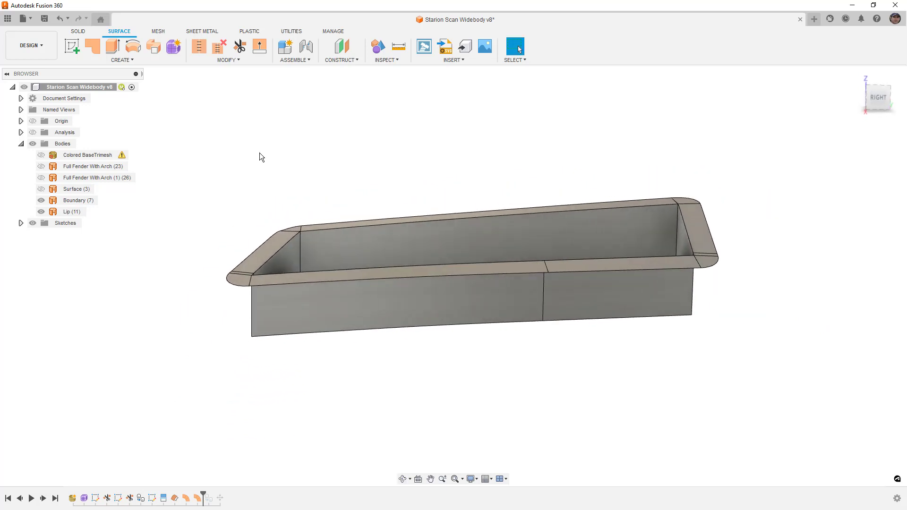
Briefly show the red fender body for comparison, then hide the Lip body
click(41, 178)
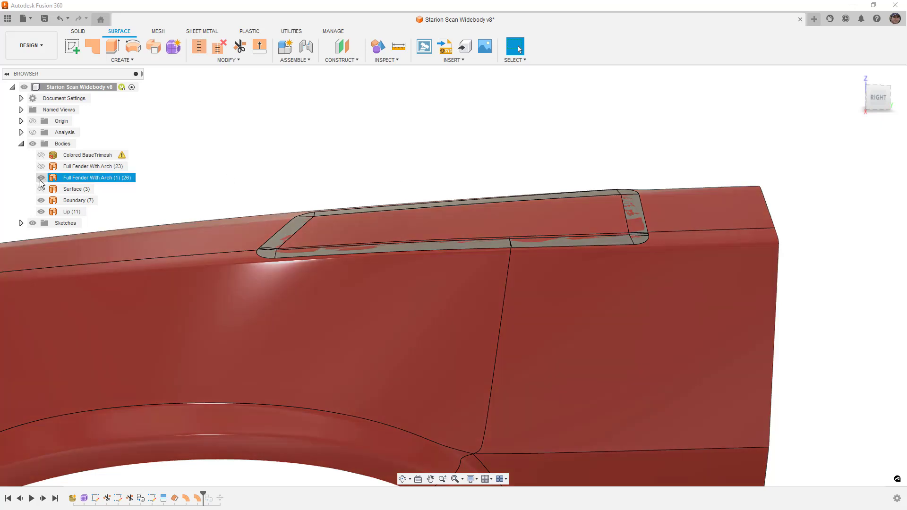
click(41, 178)
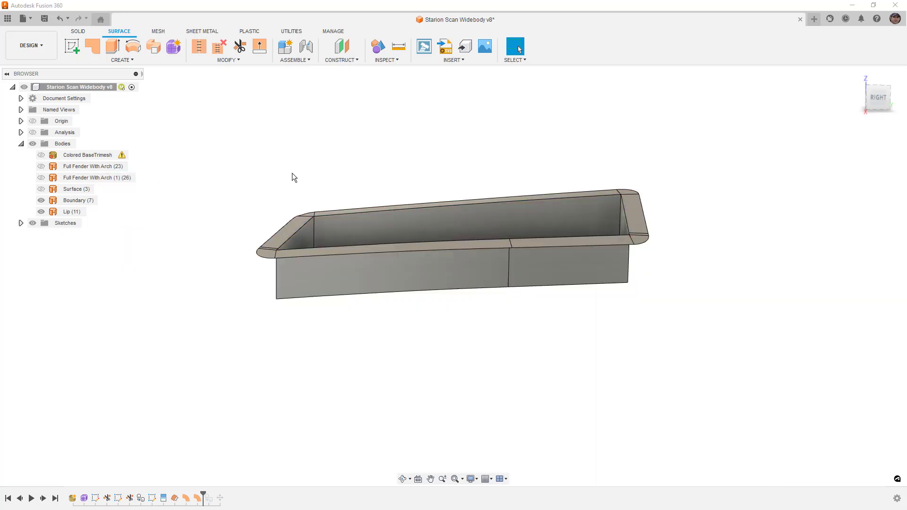
click(69, 211)
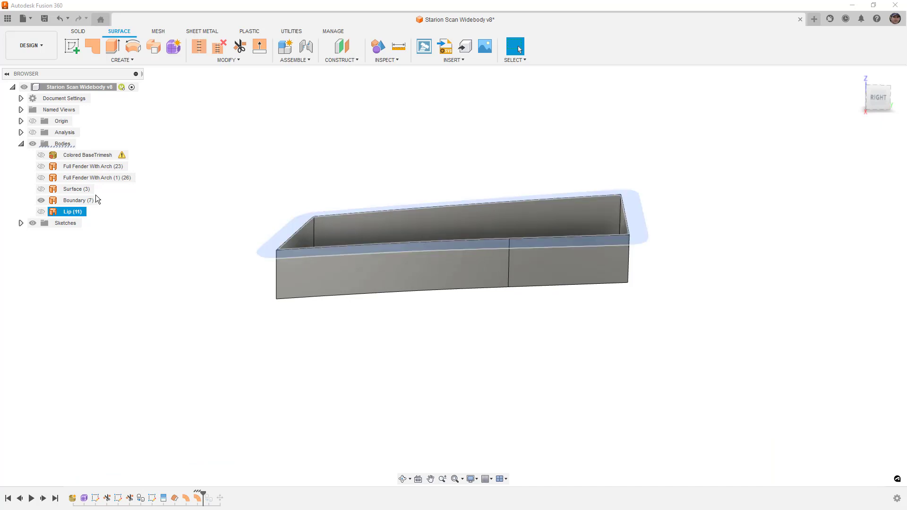
key(v)
click(48, 190)
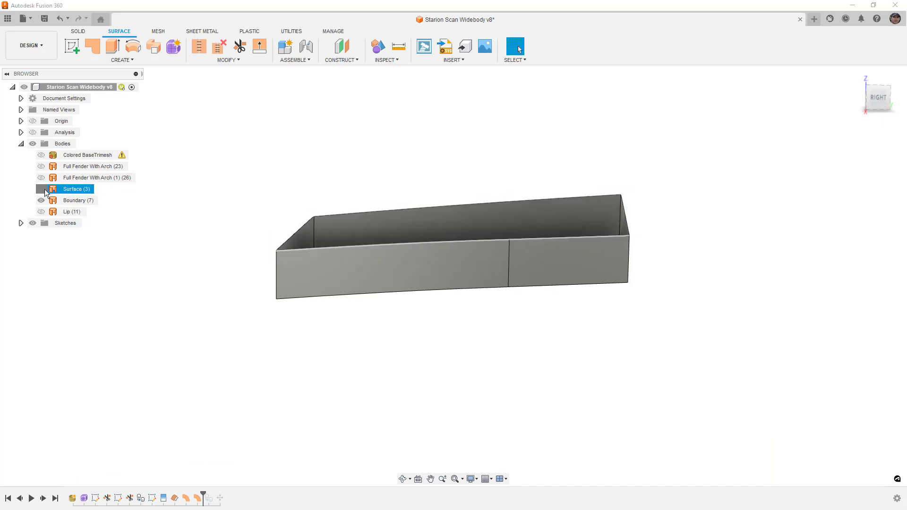
Show the Surface body again and select the box's top face
click(44, 189)
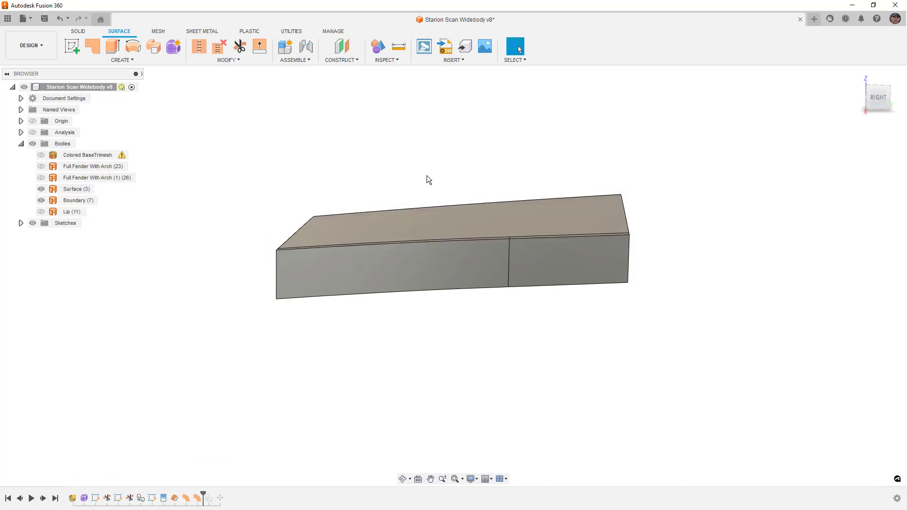
click(401, 216)
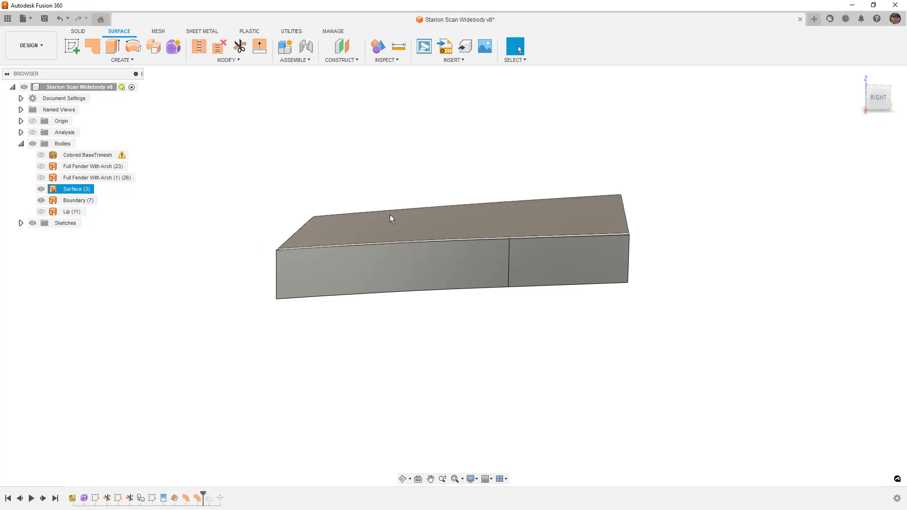
click(388, 196)
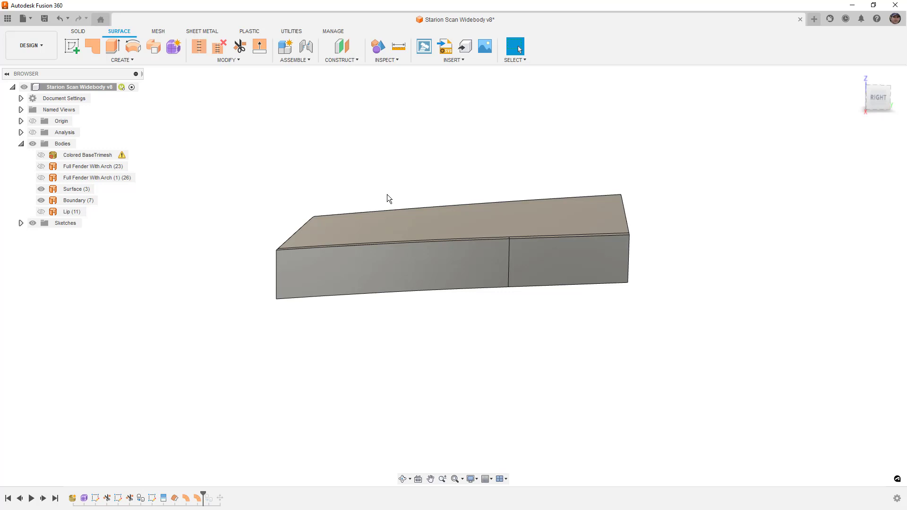
click(391, 223)
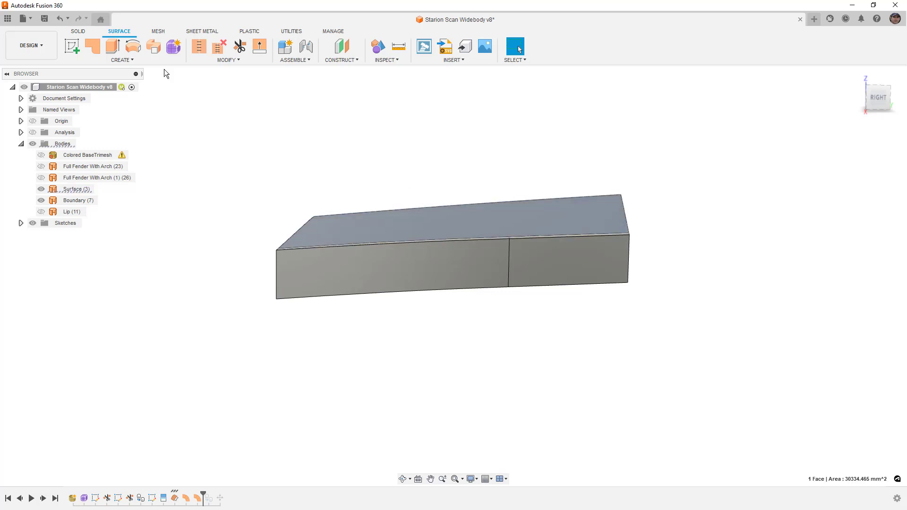
click(145, 58)
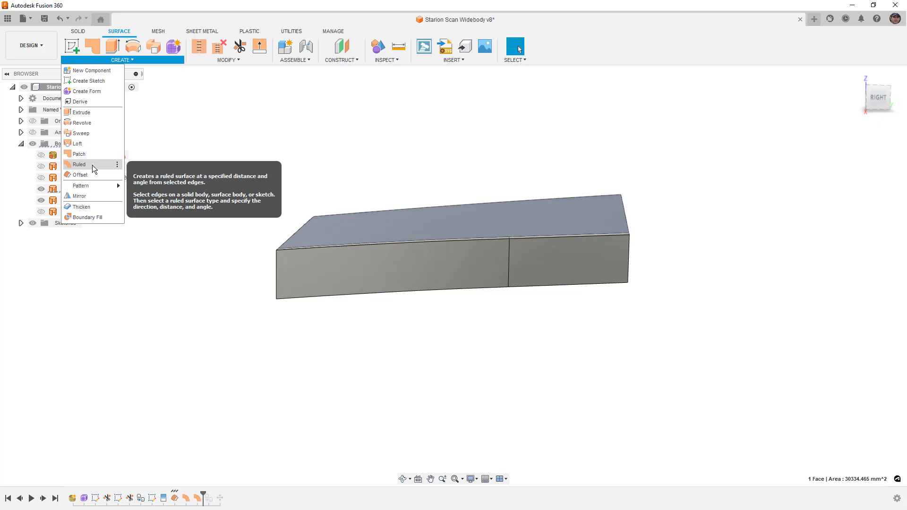
Clear the selection and switch to the Create Form T-spline environment
click(389, 182)
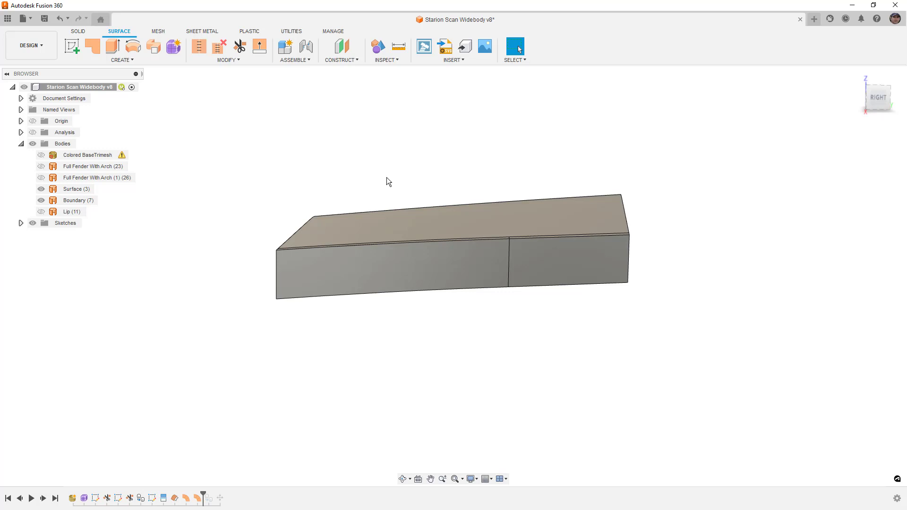
click(173, 49)
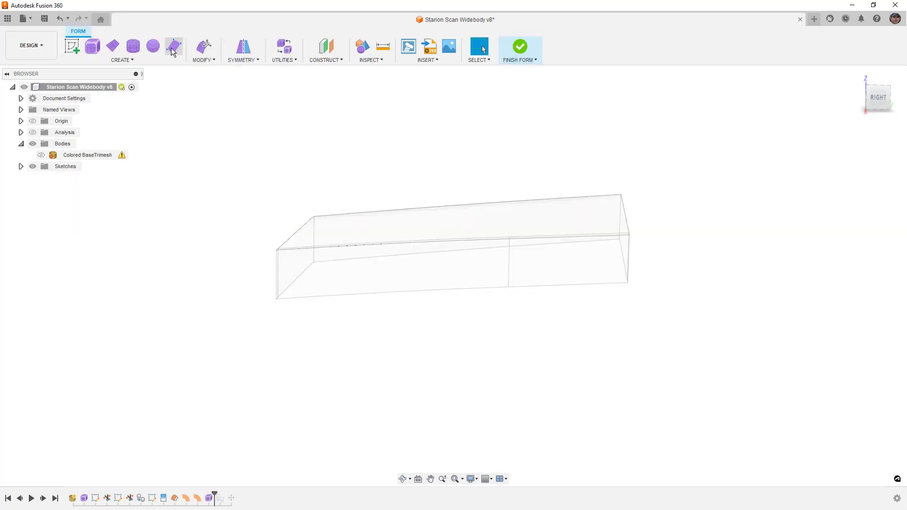
Create a 2×2-face T-spline plane about 194 × 88 mm centred on the origin
click(113, 46)
scroll(485, 179, down, 5)
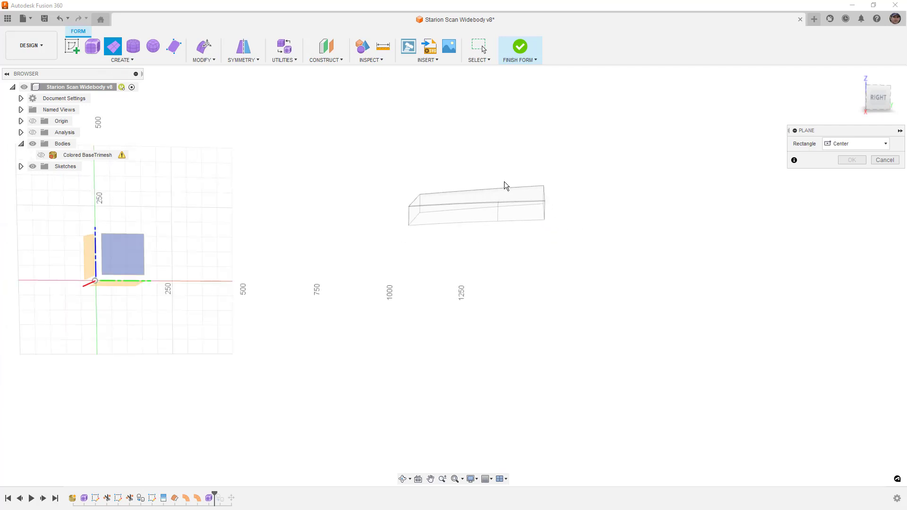
shift+middle_drag(467, 174, 340, 158)
click(251, 123)
click(279, 117)
click(281, 143)
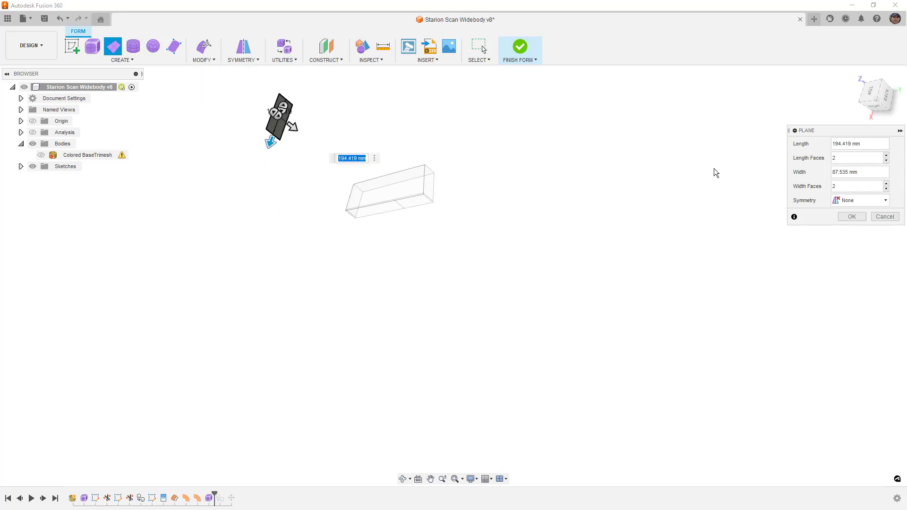
click(849, 216)
drag(241, 89, 353, 158)
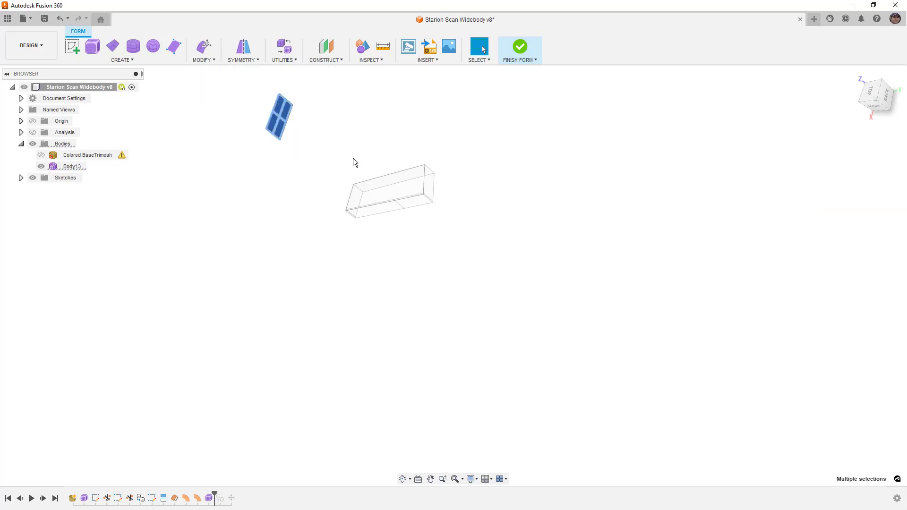
click(204, 46)
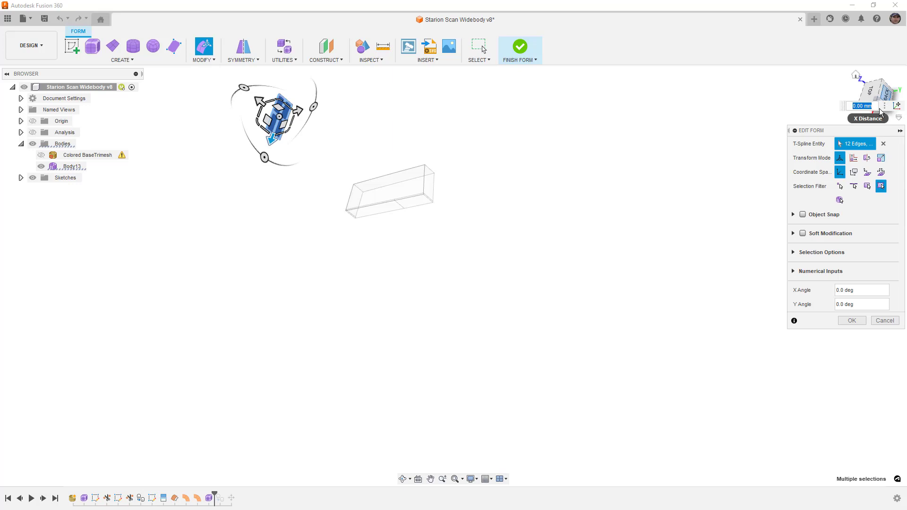
Move the plane onto the box, tilt it -30° and shift it to 800 mm along X
shift+middle_drag(709, 140, 495, 206)
drag(229, 192, 450, 126)
scroll(480, 132, up, 3)
drag(439, 89, 455, 126)
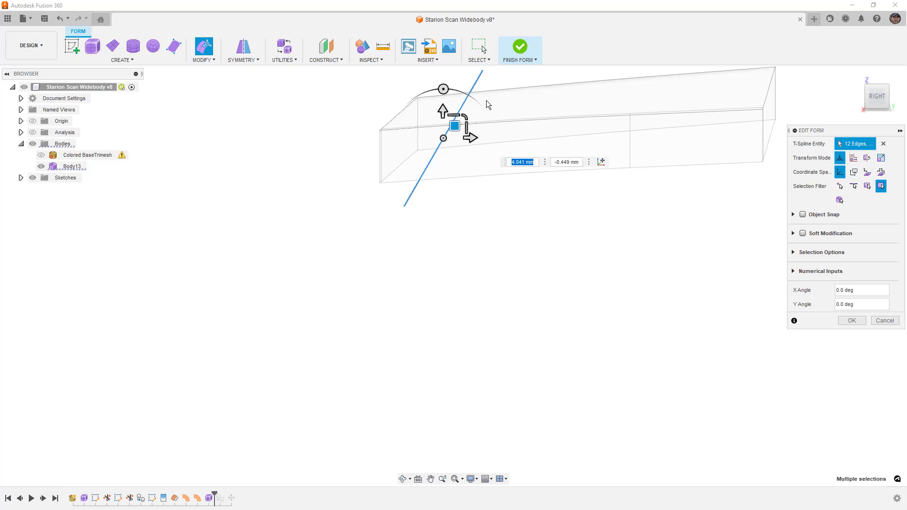
shift+middle_drag(494, 216, 582, 175)
drag(555, 176, 199, 199)
shift+middle_drag(218, 191, 490, 202)
In the right view, bend the plate's two edges upward into a curved arc
scroll(485, 225, up, 5)
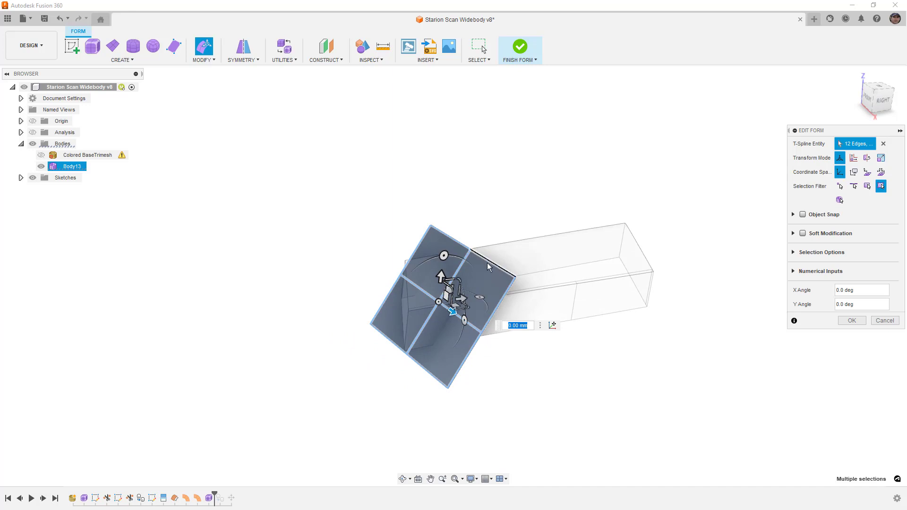
click(882, 99)
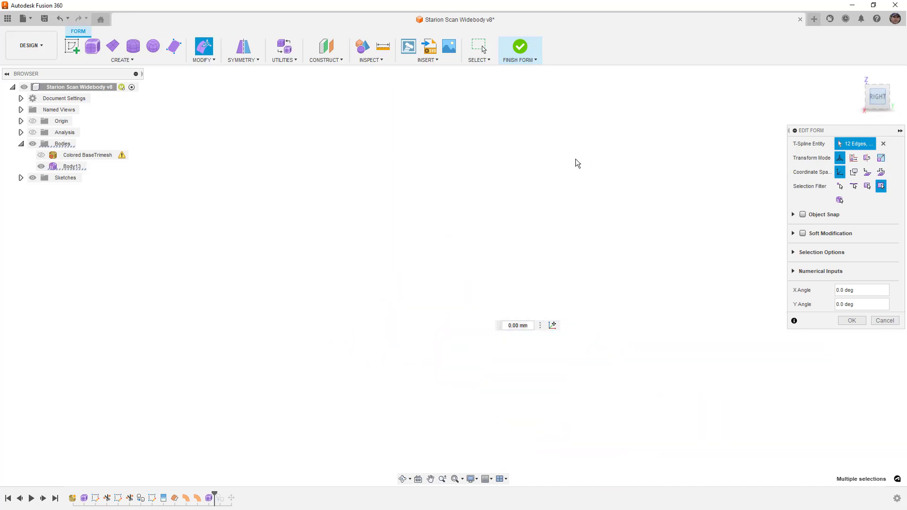
shift+middle_drag(512, 174, 517, 305)
click(517, 305)
scroll(484, 223, up, 3)
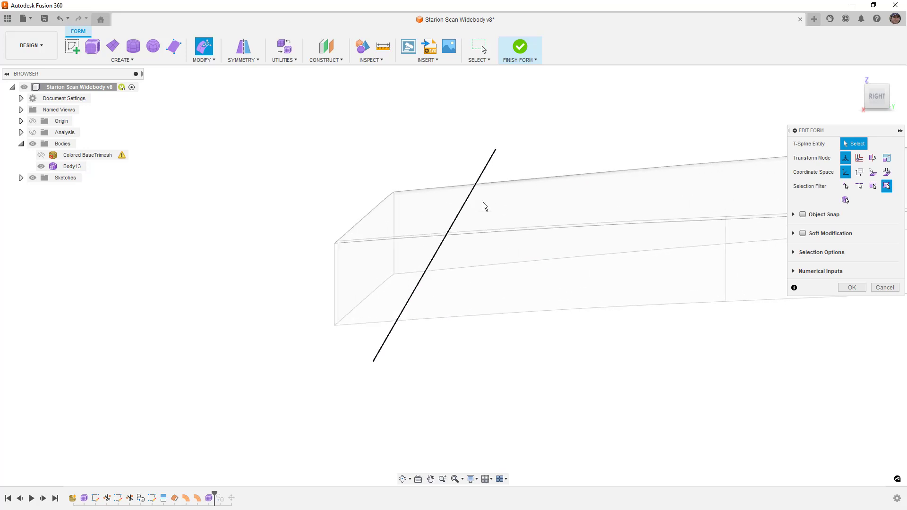
drag(536, 166, 555, 150)
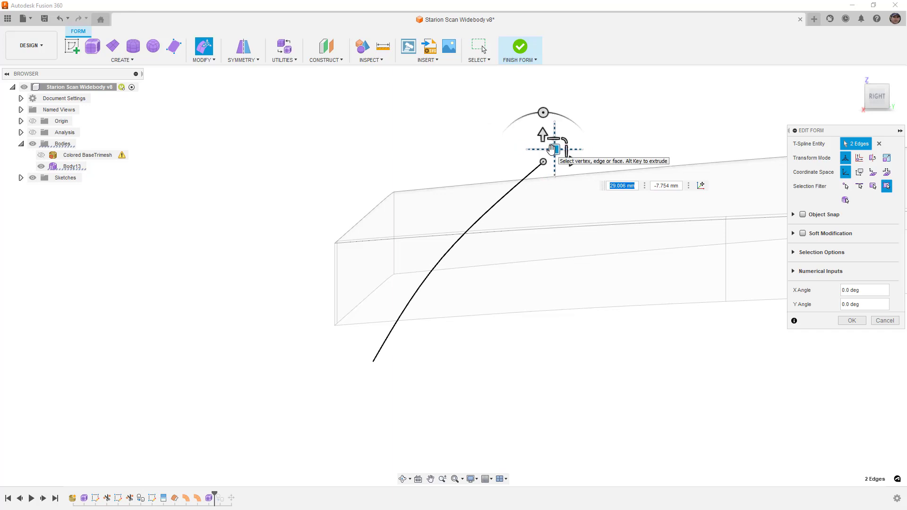
Accept the bend and delete the horizontal edge loop across the plate
click(875, 81)
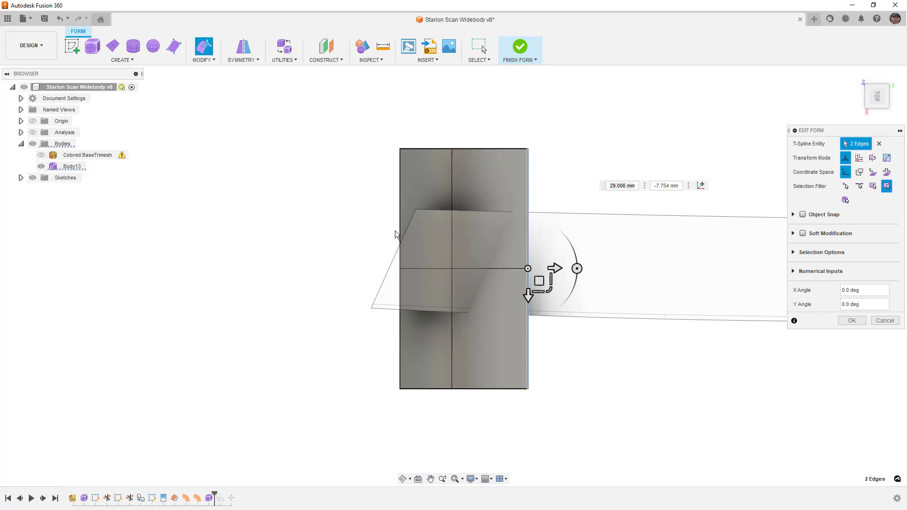
click(852, 320)
double_click(441, 269)
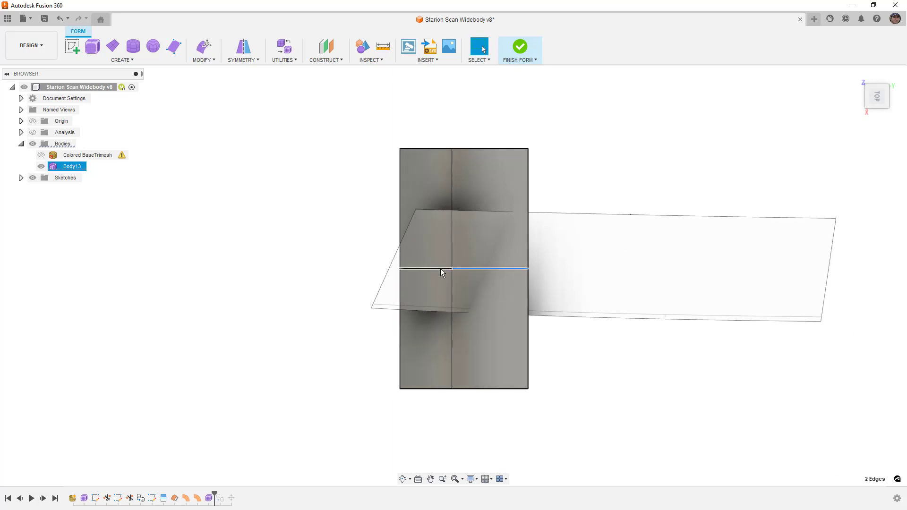
key(Delete)
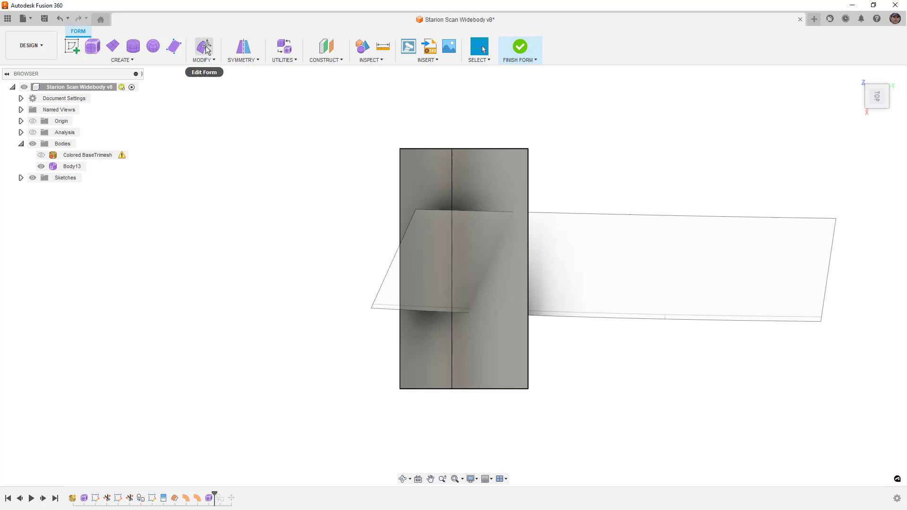
Shift the plate's two top edges 50 mm sideways to slant it
click(205, 47)
drag(542, 181, 586, 183)
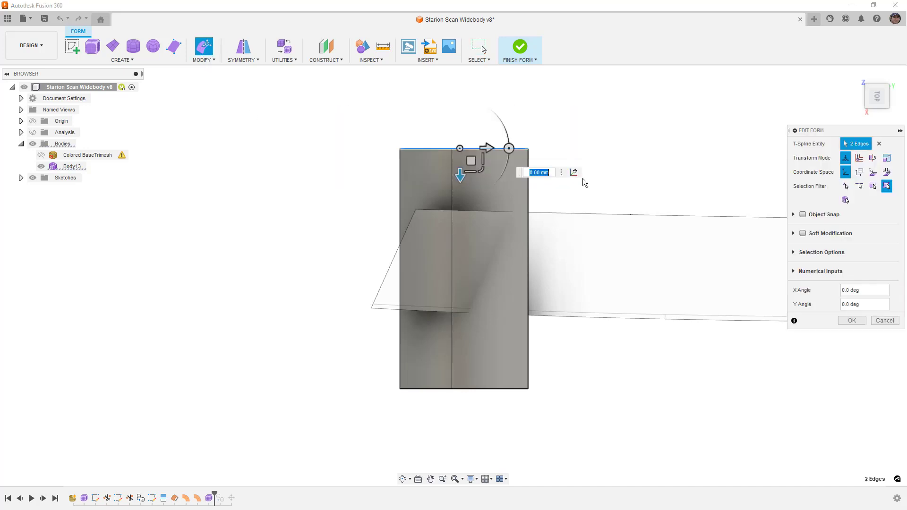
drag(490, 152, 570, 156)
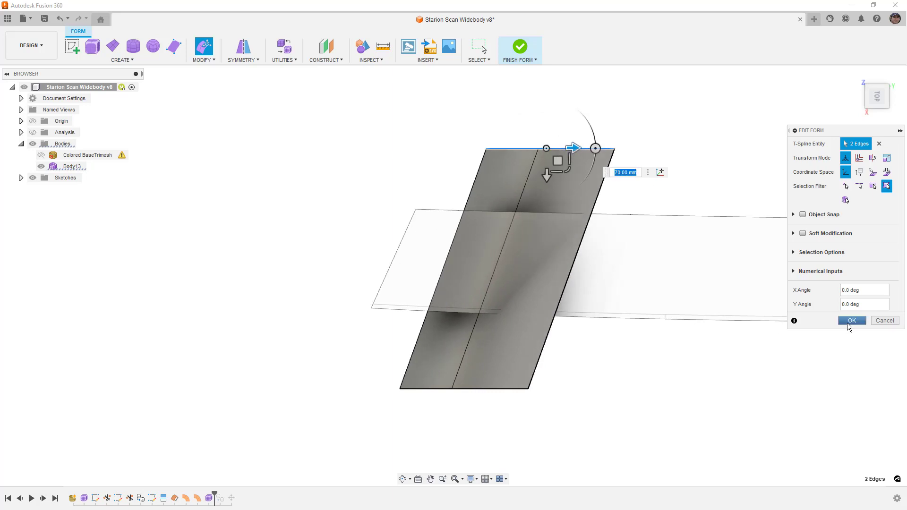
click(852, 321)
Insert a middle edge loop and push its edges to bend the surface
click(203, 60)
click(208, 94)
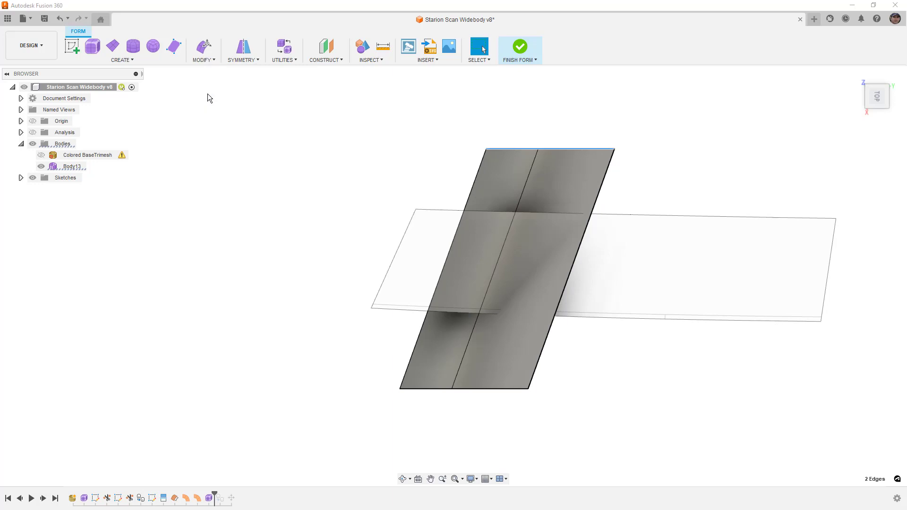
click(852, 217)
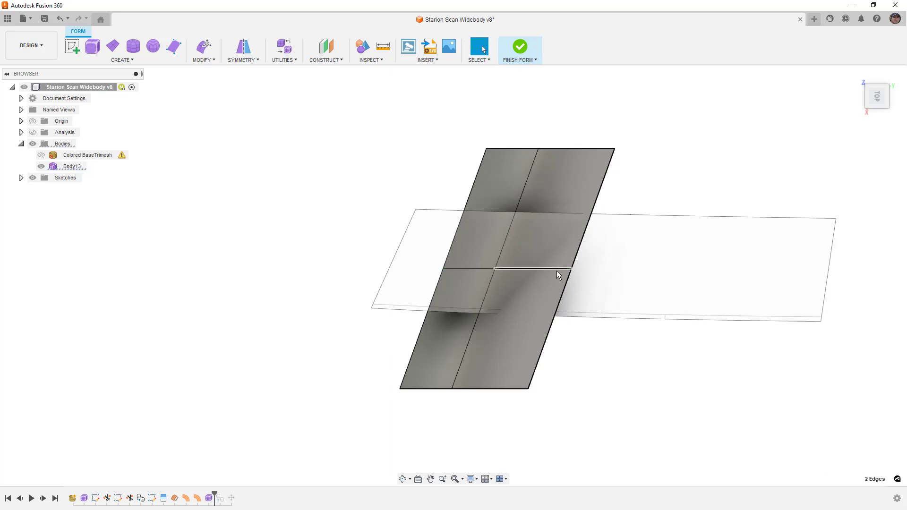
click(198, 49)
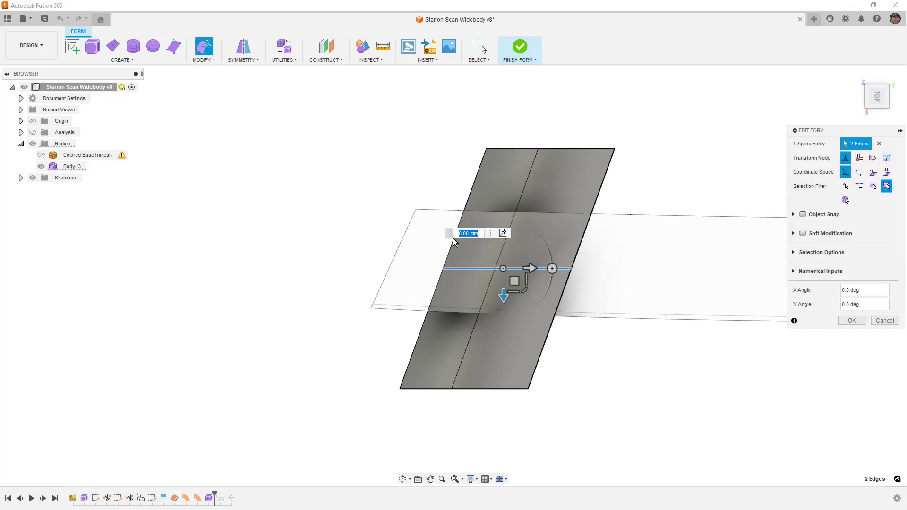
drag(513, 279, 502, 279)
shift+middle_drag(498, 254, 713, 222)
click(876, 97)
scroll(412, 330, up, 3)
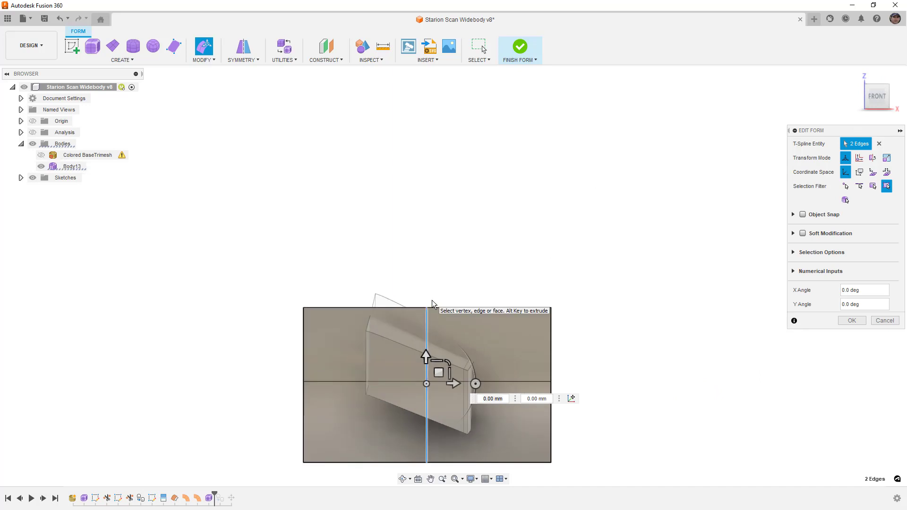
click(452, 273)
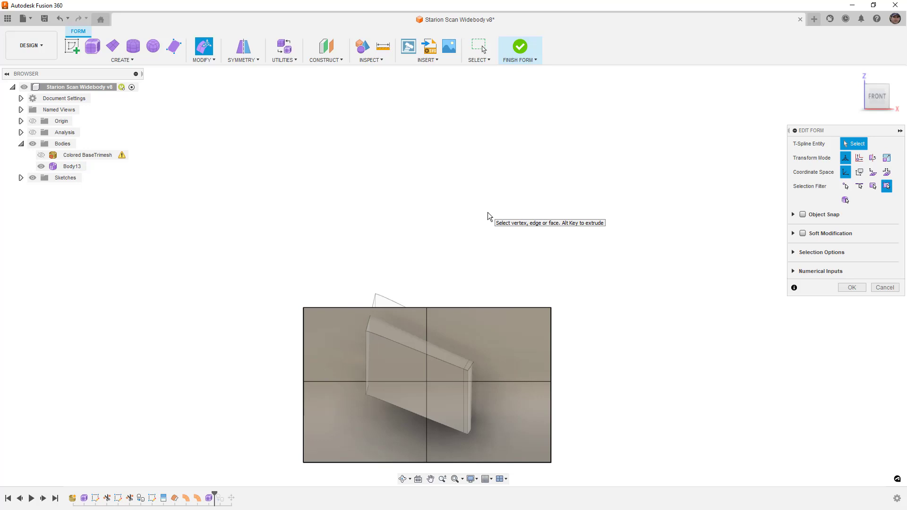
click(850, 289)
Finish the form, then inspect the Boundary and Surface bodies around the bent sheet
click(512, 41)
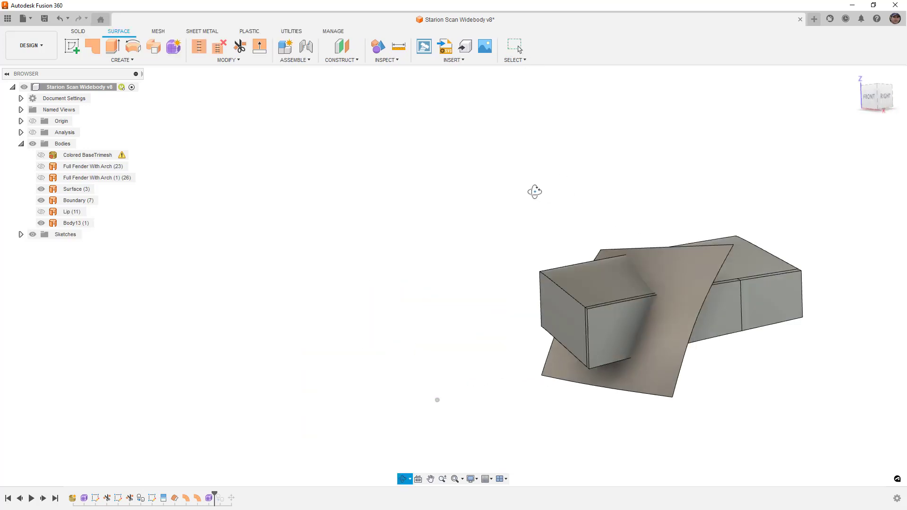
shift+middle_drag(665, 268, 415, 271)
click(402, 269)
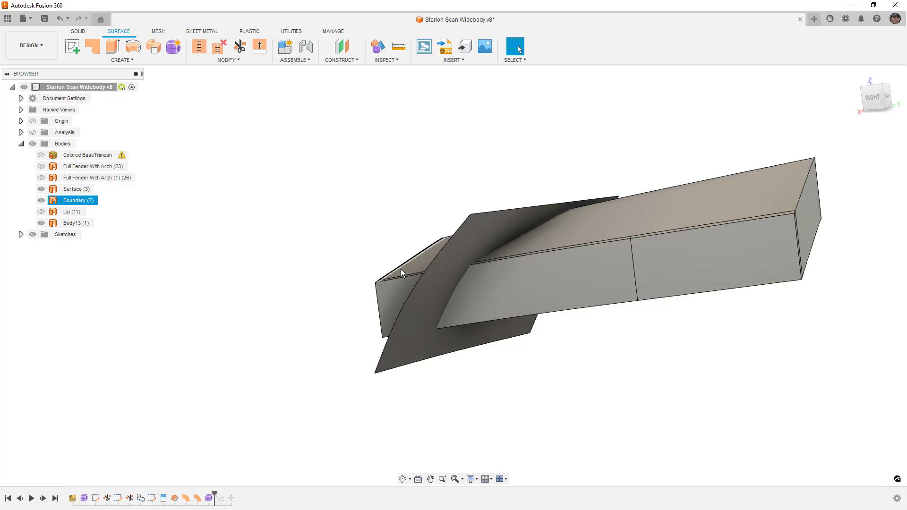
click(401, 268)
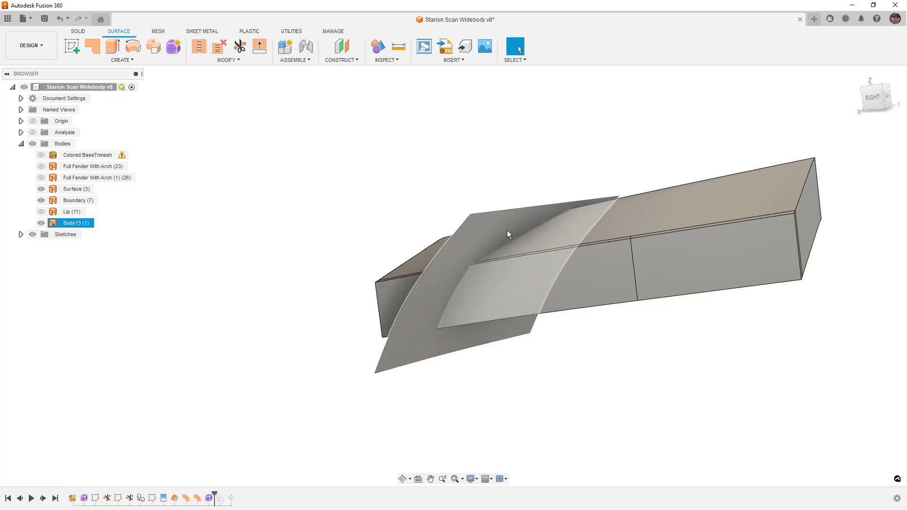
click(577, 235)
shift+middle_drag(578, 234, 556, 256)
scroll(556, 255, up, 3)
click(670, 284)
scroll(577, 239, down, 1)
scroll(577, 243, down, 3)
shift+middle_drag(576, 245, 577, 272)
click(126, 60)
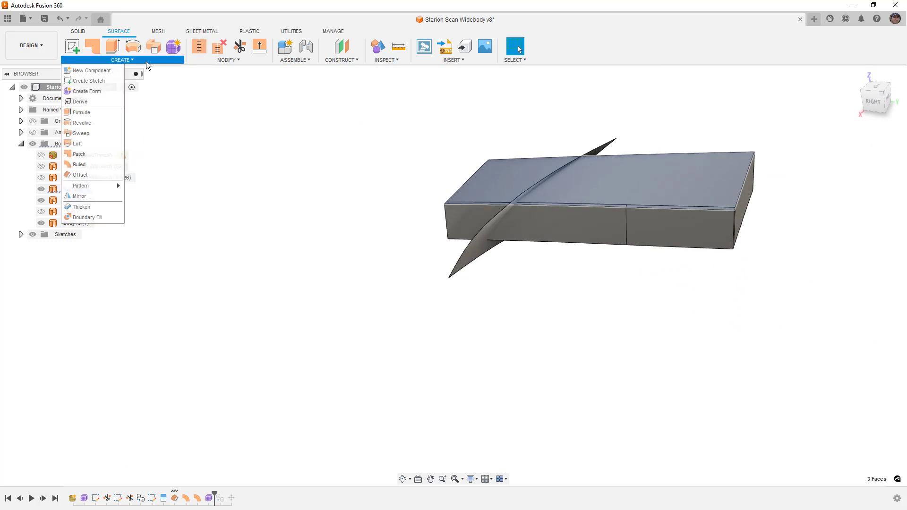
click(93, 171)
drag(630, 212, 638, 253)
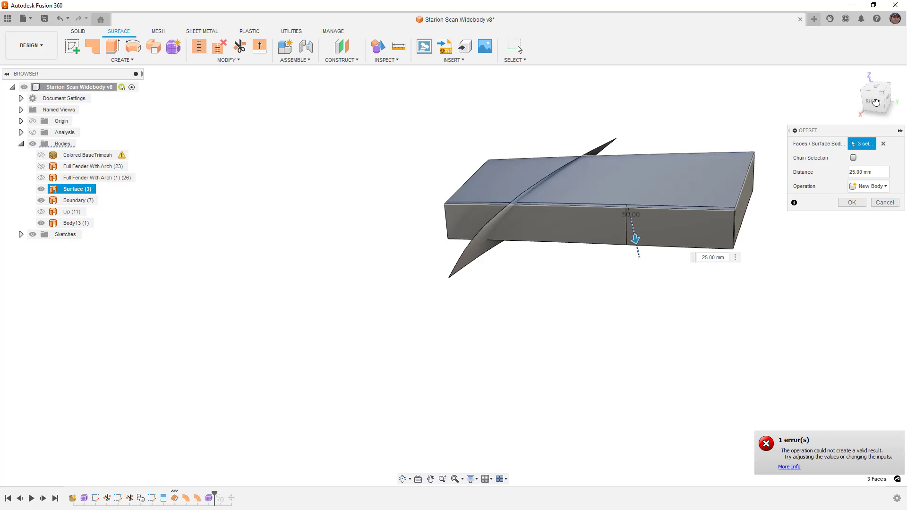
text(75)
key(Return)
shift+middle_drag(692, 258, 638, 247)
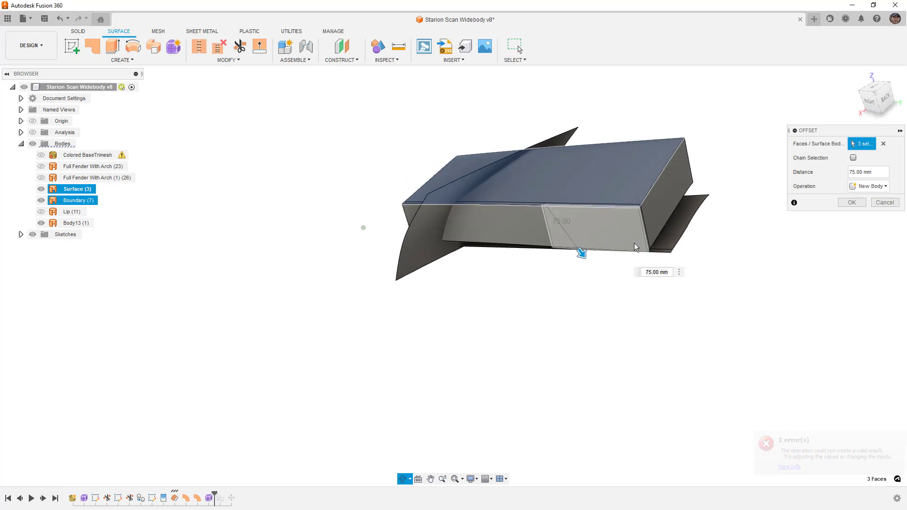
click(885, 202)
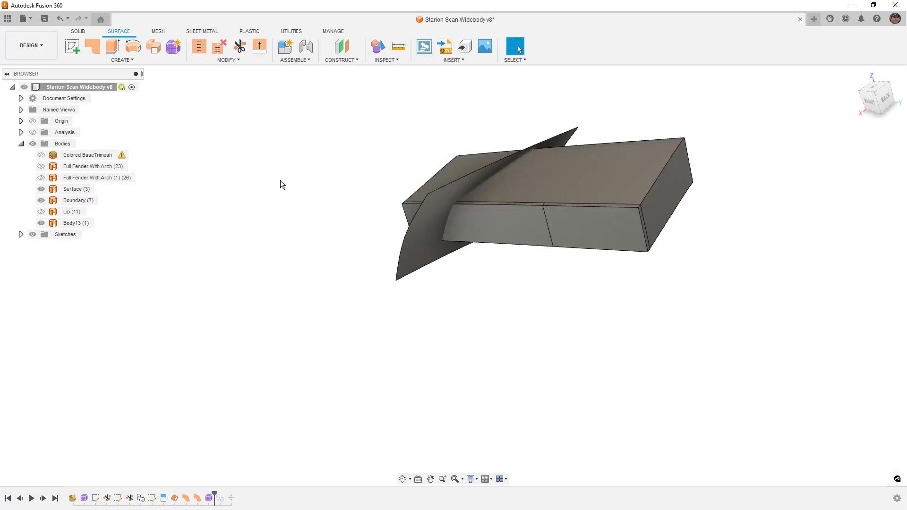
click(77, 190)
shift+middle_drag(243, 158, 255, 164)
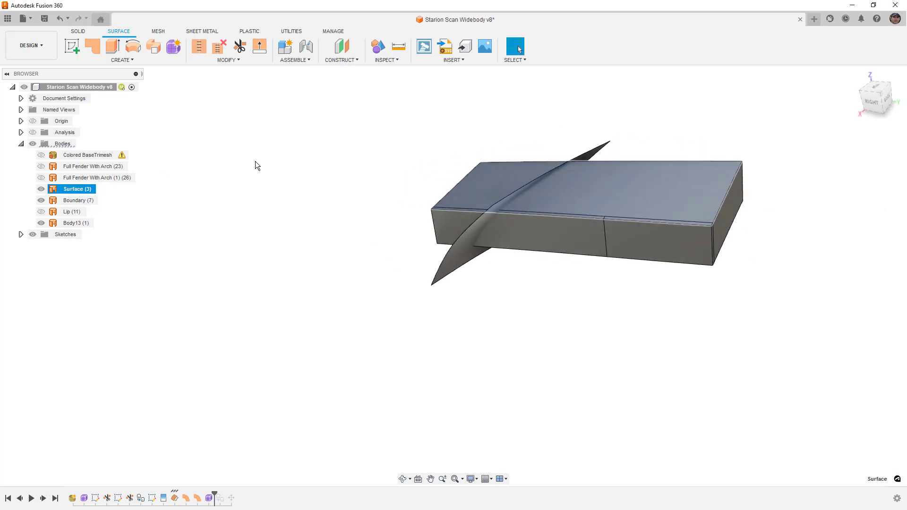
Move/Copy Surface (3) with Create Copy, lowering the copy -50 mm along Z
click(253, 61)
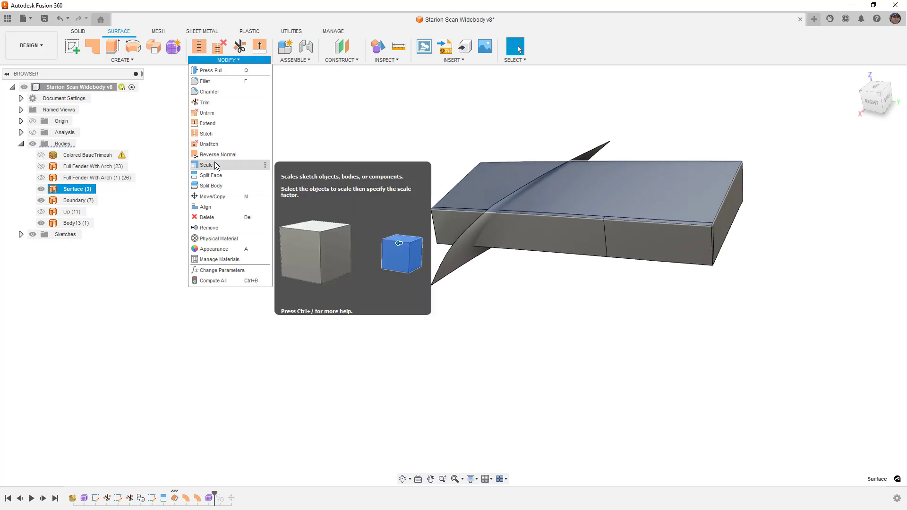
click(220, 196)
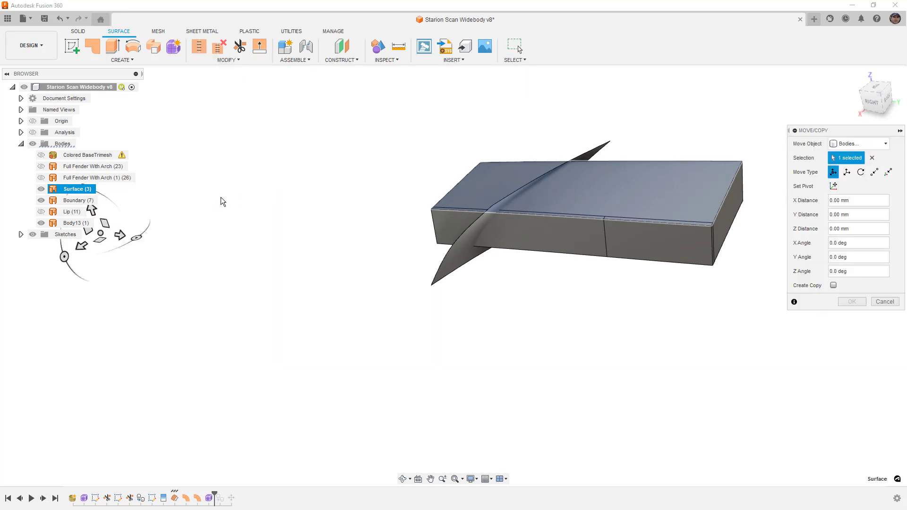
click(833, 286)
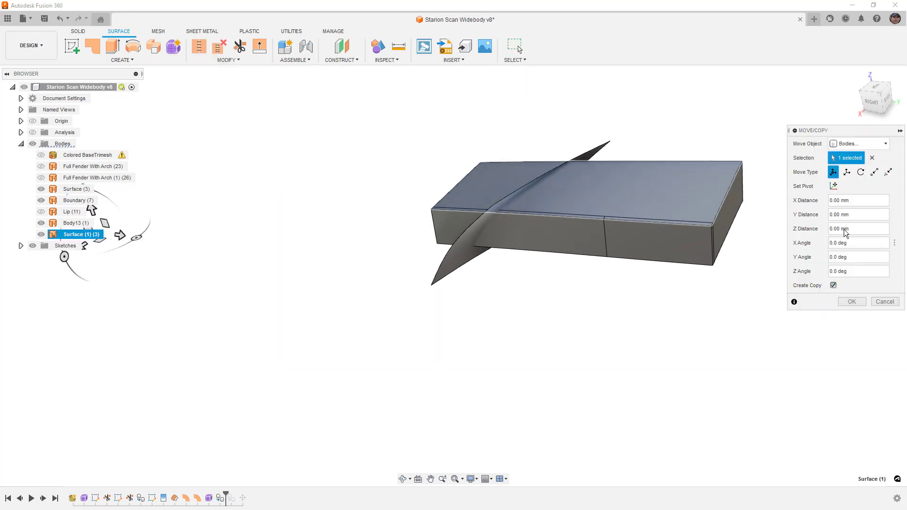
click(878, 108)
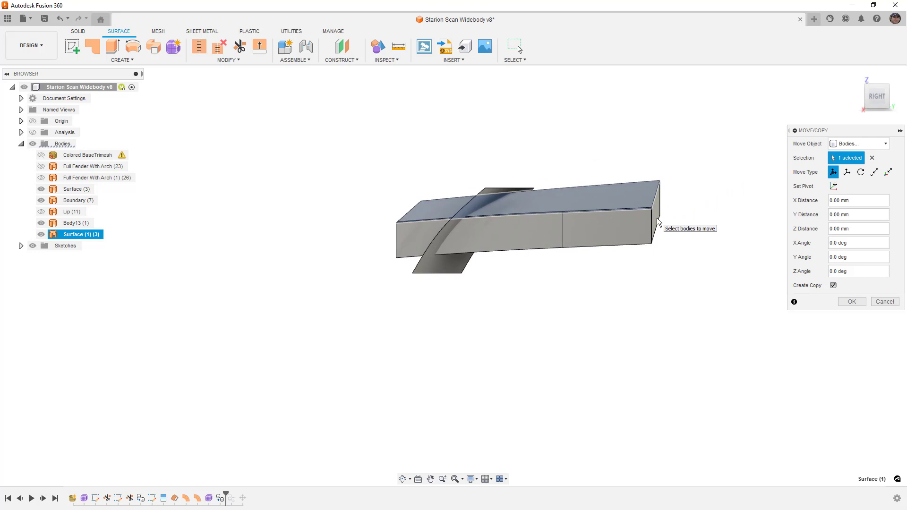
scroll(698, 198, down, 4)
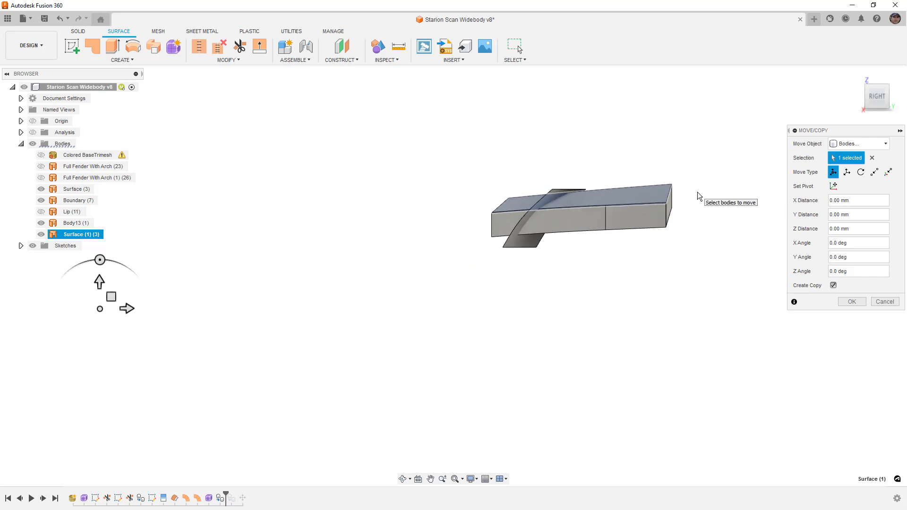
drag(204, 263, 204, 277)
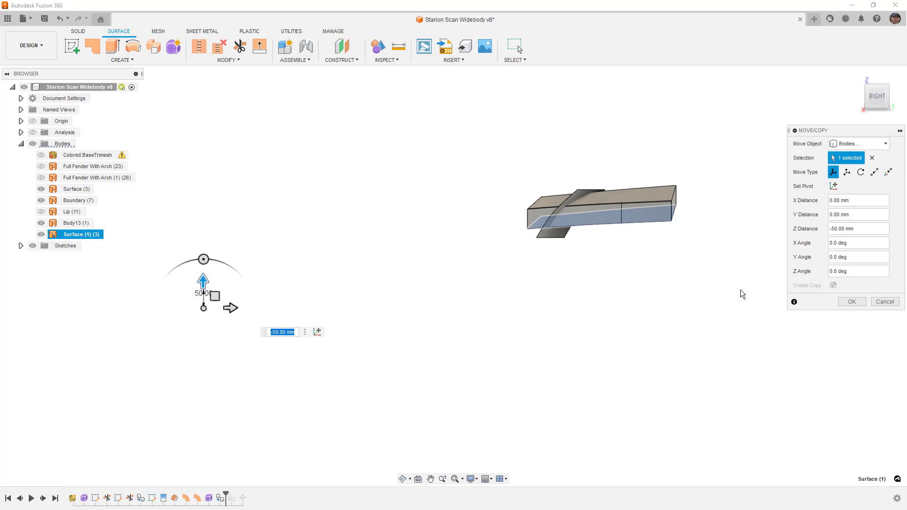
click(851, 302)
click(588, 223)
Select Body13 (1), Surface (3) and Surface (1) (3), panning out to show the whole box
scroll(588, 220, up, 5)
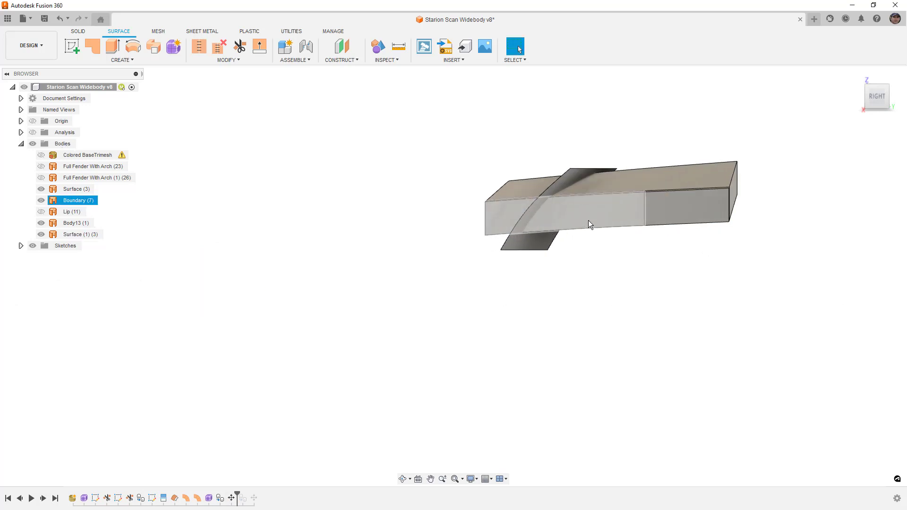
click(662, 278)
shift+middle_drag(662, 292, 642, 247)
click(598, 284)
click(773, 244)
middle_drag(773, 243, 603, 173)
click(603, 178)
click(585, 249)
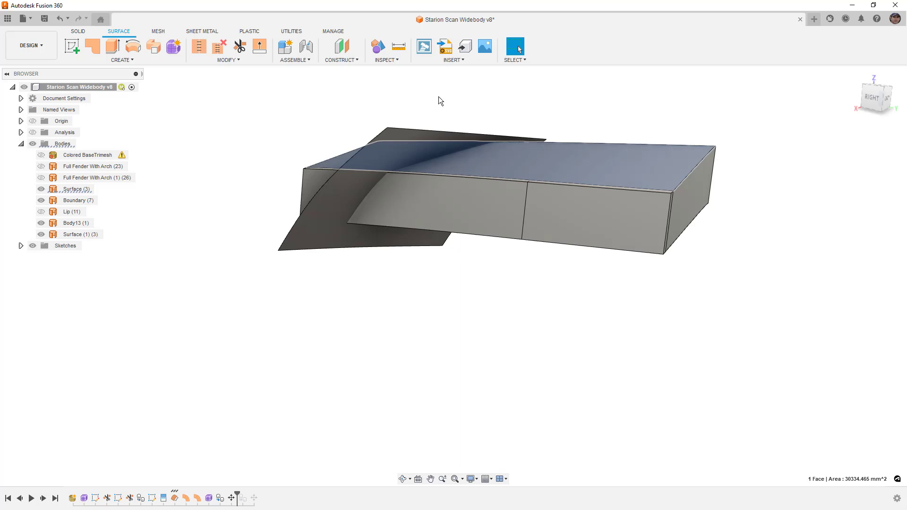
Select the curved plate and frame the view so it visibly slices through the box
click(422, 137)
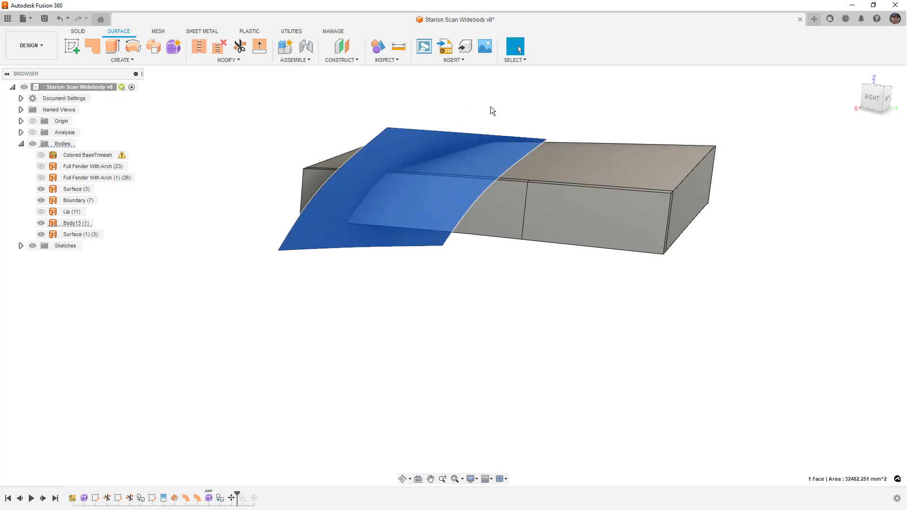
shift+middle_drag(524, 209, 586, 189)
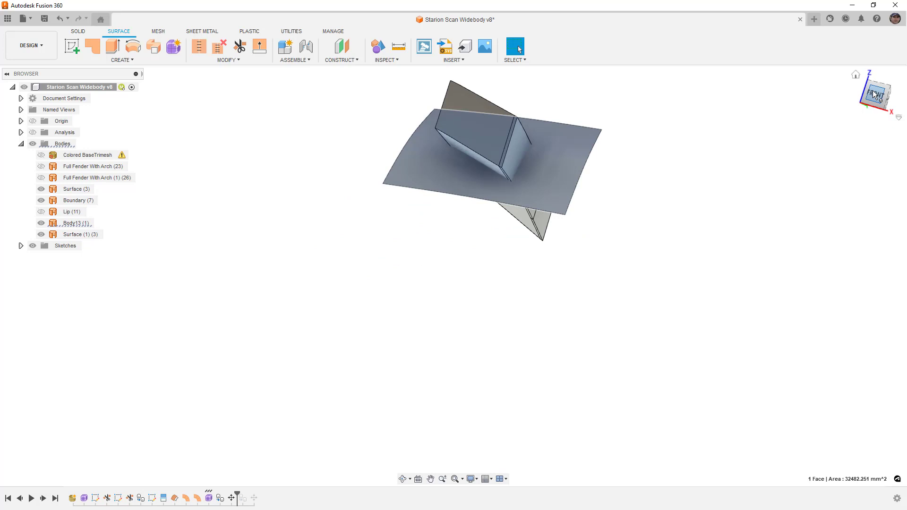
click(873, 91)
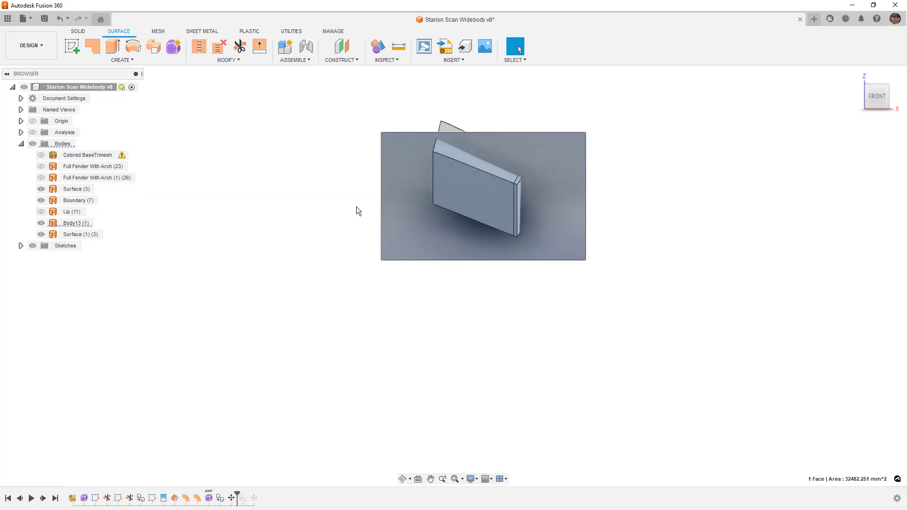
click(504, 155)
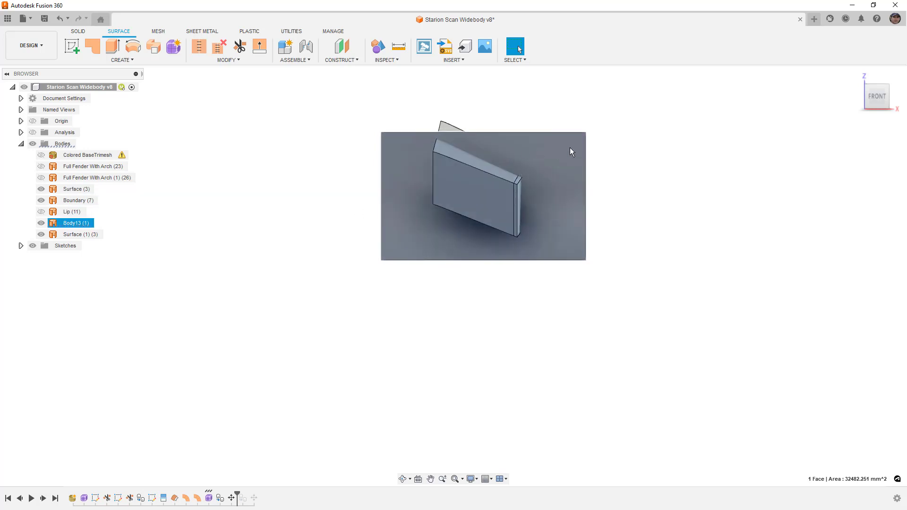
shift+middle_drag(622, 182, 378, 262)
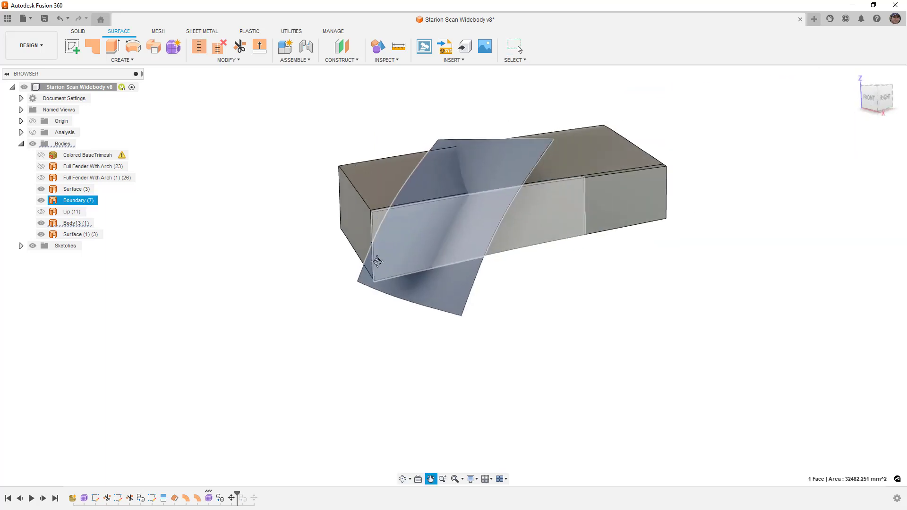
click(163, 63)
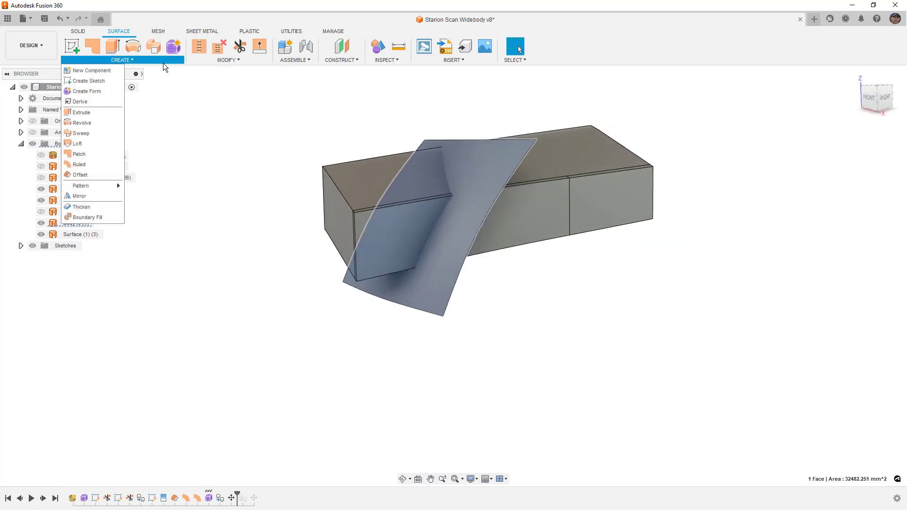
click(96, 178)
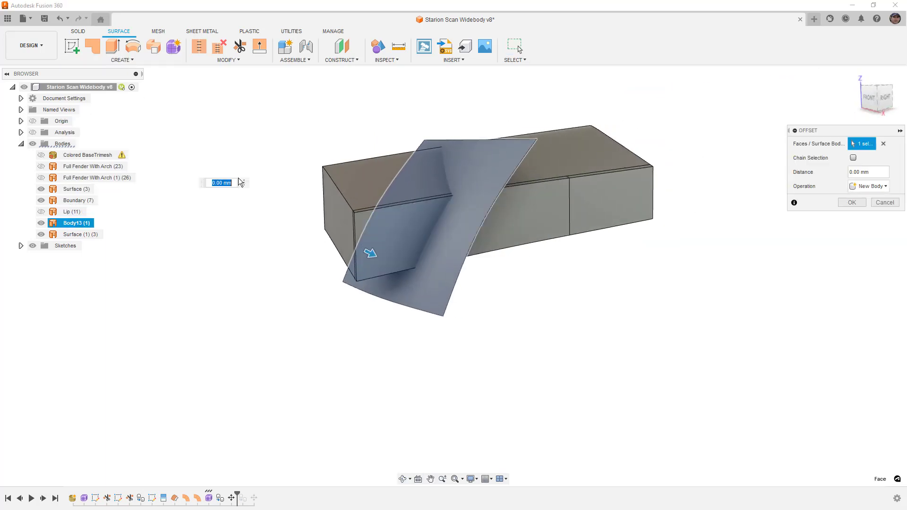
click(855, 118)
drag(330, 244, 361, 255)
middle_drag(348, 202, 458, 210)
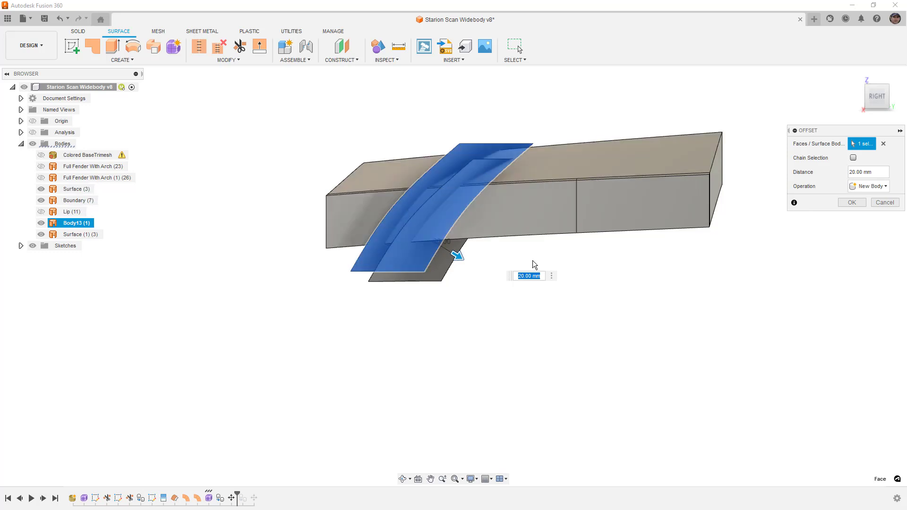
drag(510, 278, 528, 268)
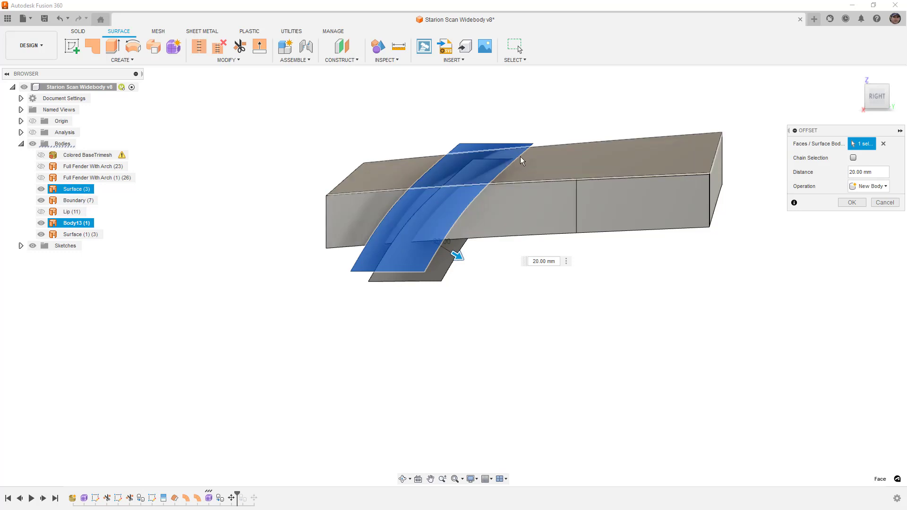
scroll(519, 162, up, 1)
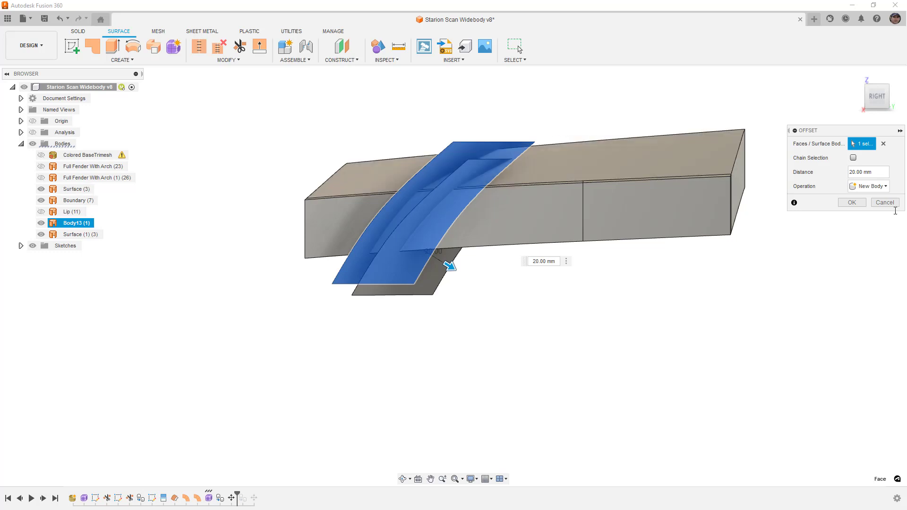
click(887, 202)
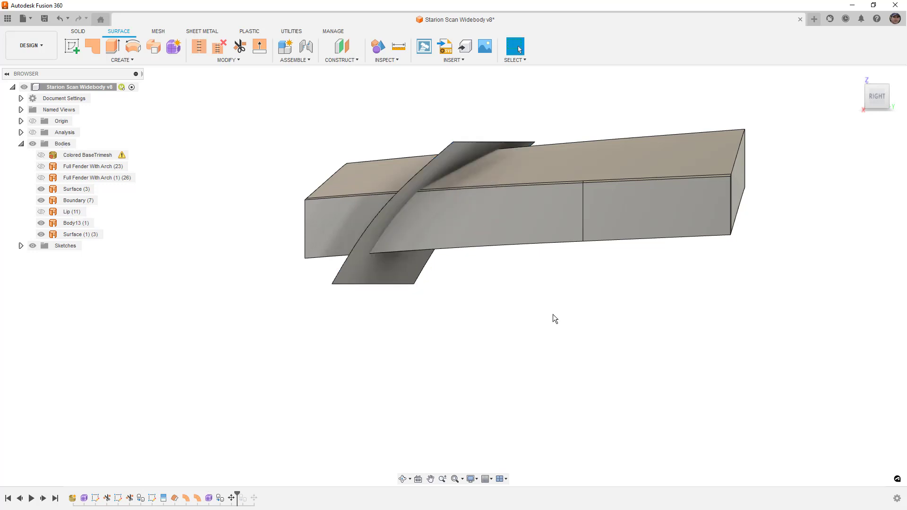
Thicken the curved plate by -3.00 mm, one side, into new solid Body15
click(163, 61)
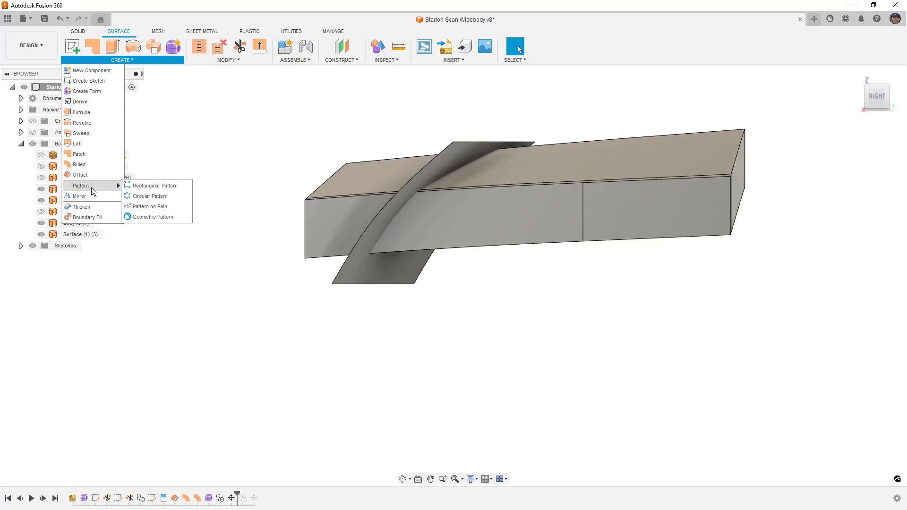
click(81, 207)
click(443, 169)
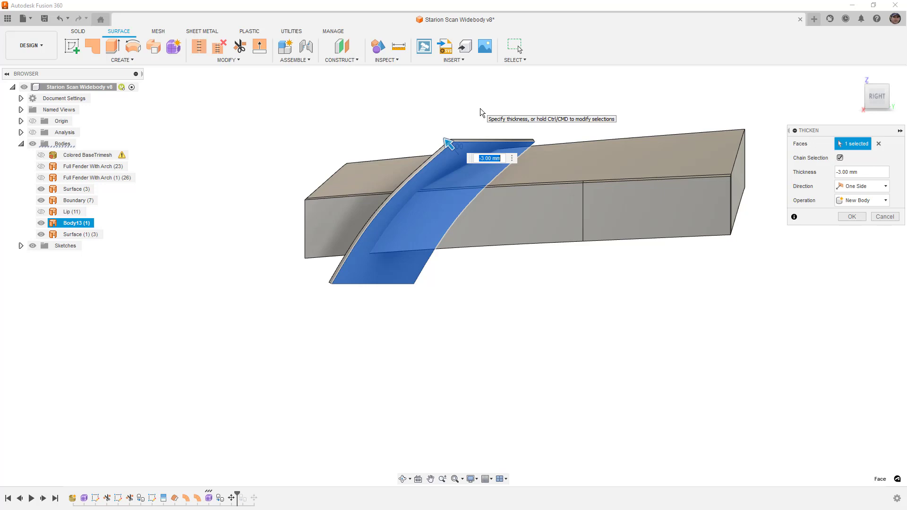
click(852, 217)
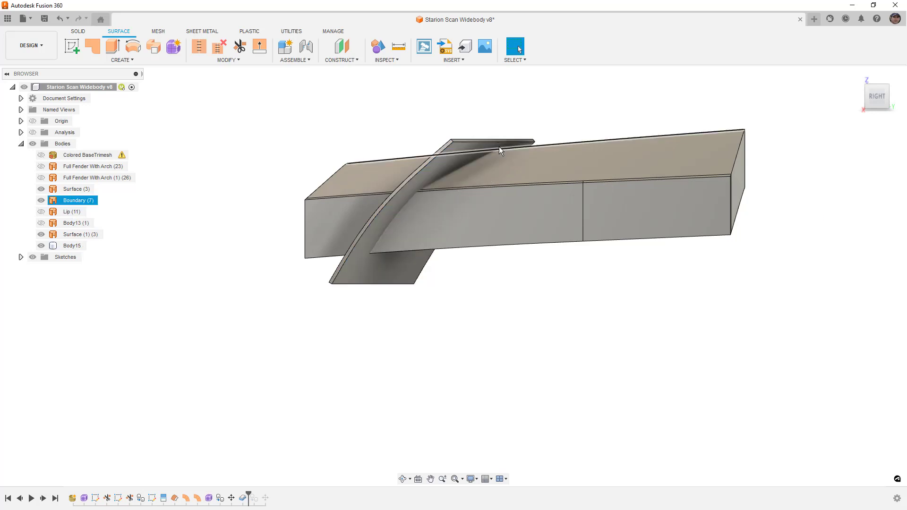
click(489, 241)
key(Escape)
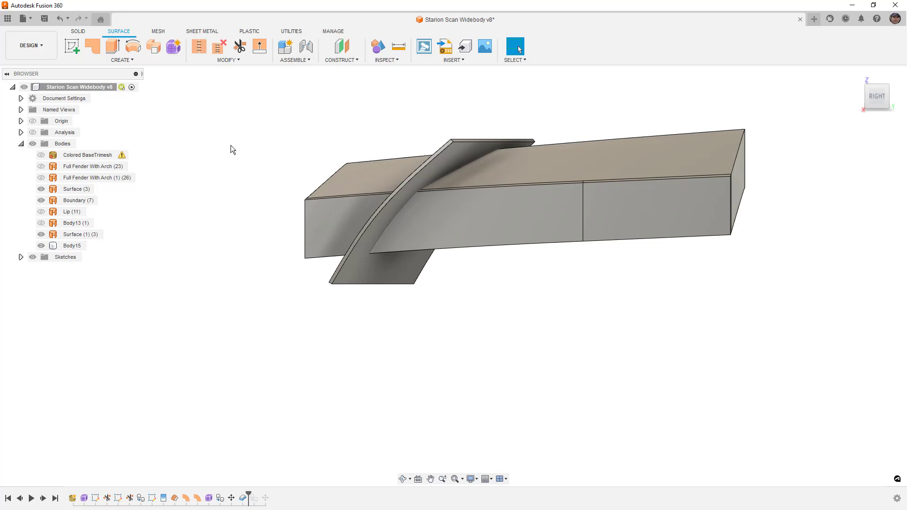
click(42, 212)
click(42, 222)
click(42, 223)
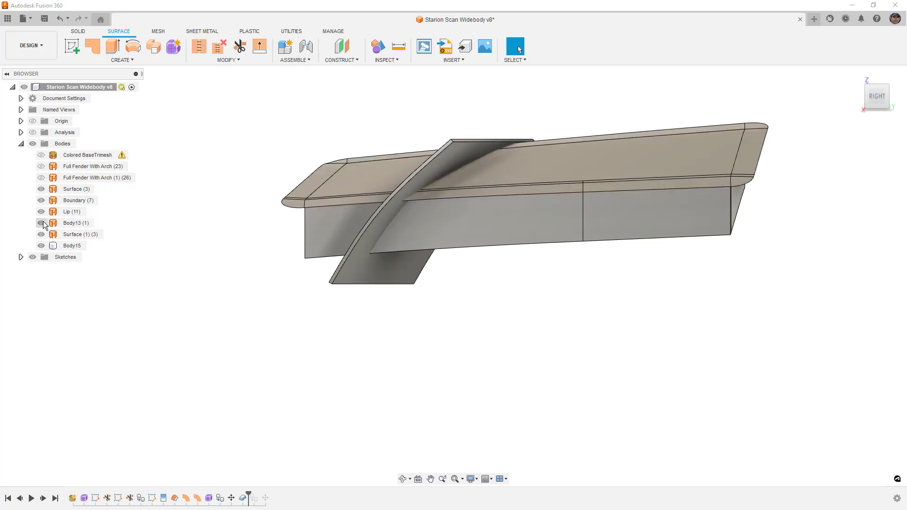
click(41, 211)
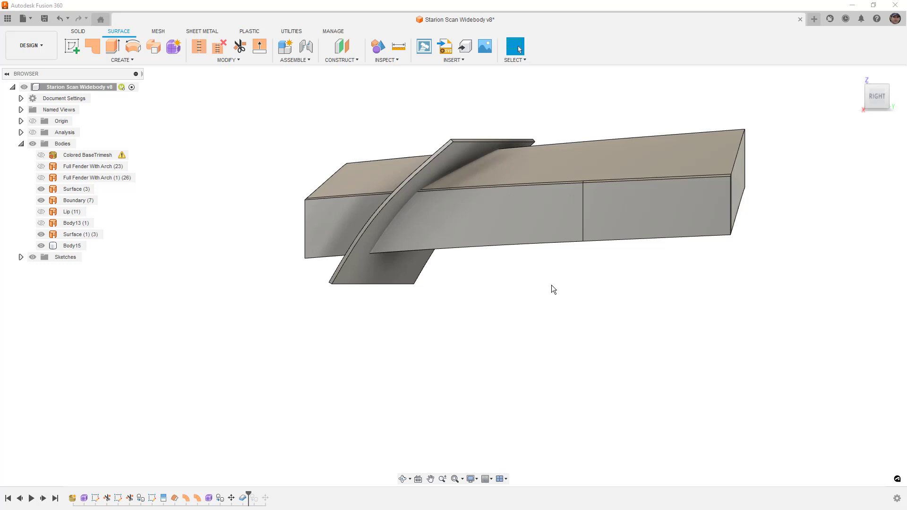
click(171, 62)
Start a rectangular pattern of Body15 directed along the origin axis
mouse_move(101, 188)
click(137, 187)
click(453, 150)
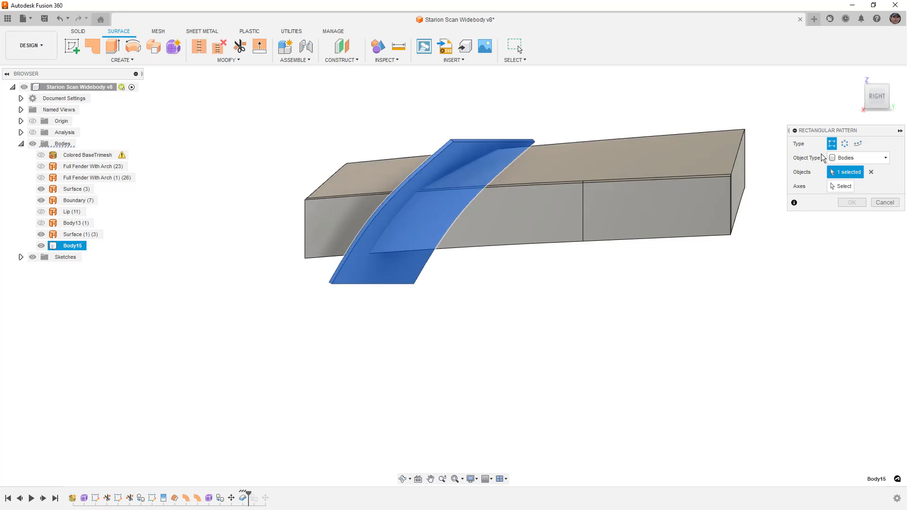
click(843, 186)
scroll(756, 142, down, 2)
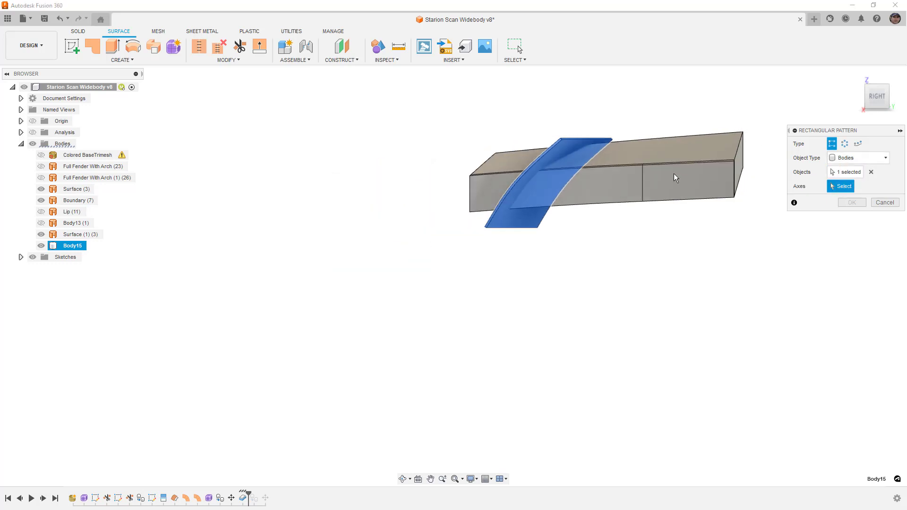
scroll(675, 177, down, 1)
click(144, 307)
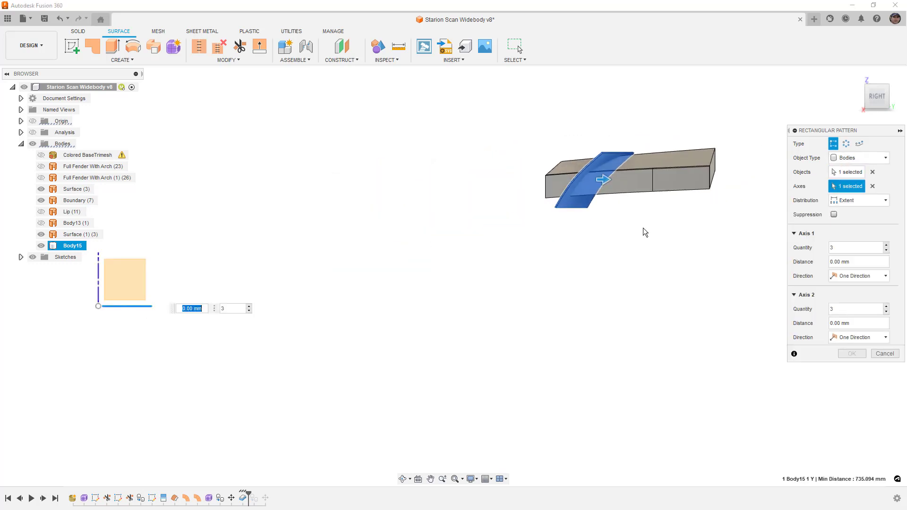
scroll(665, 208, up, 3)
Set 190 mm spacing and quantity 5, creating louvres Body16 to Body19
drag(432, 209, 592, 208)
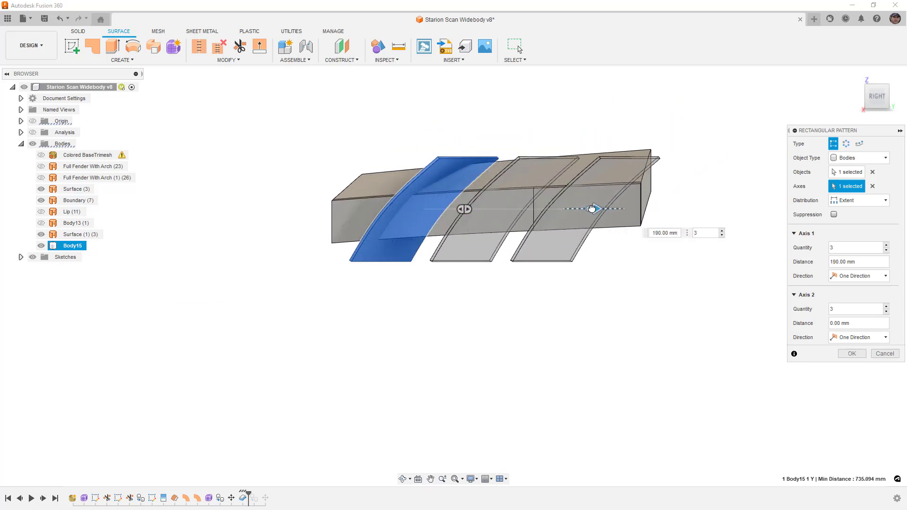
key(Tab)
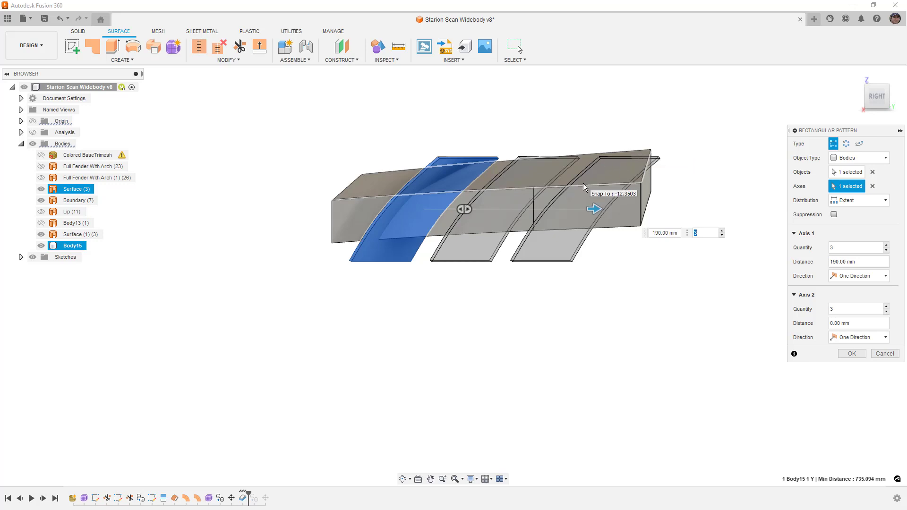
click(722, 231)
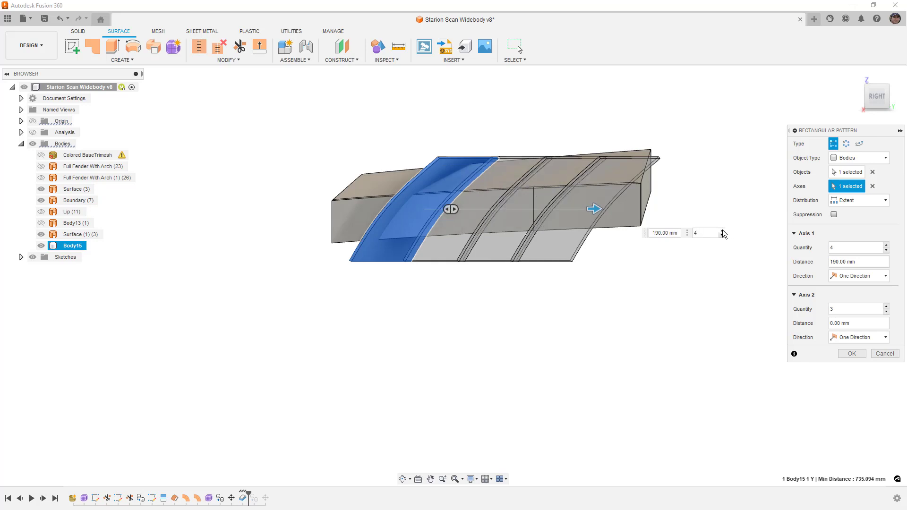
shift+middle_drag(689, 170, 696, 209)
click(732, 202)
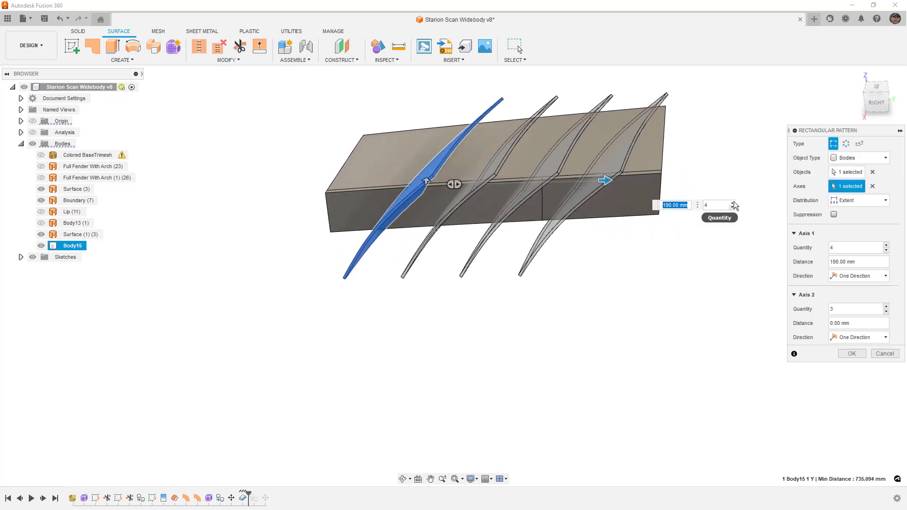
shift+middle_drag(586, 289, 618, 307)
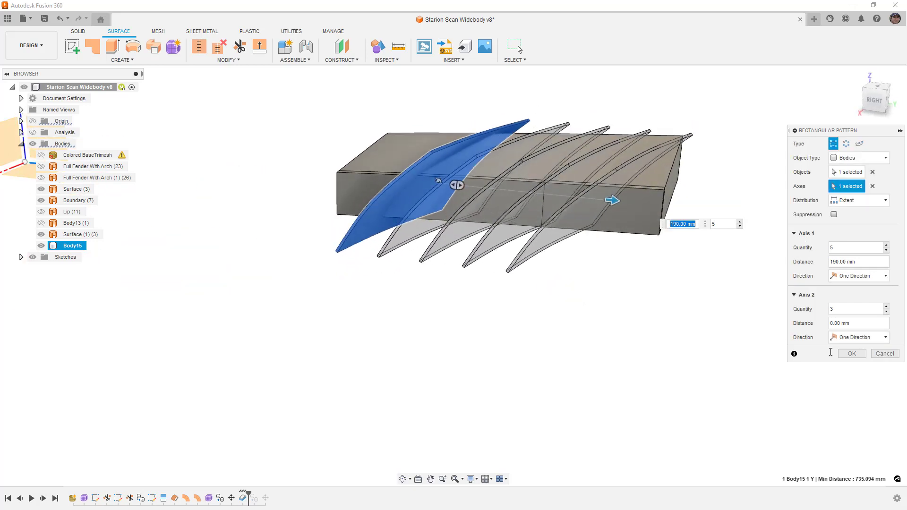
click(852, 354)
shift+middle_drag(678, 149, 593, 129)
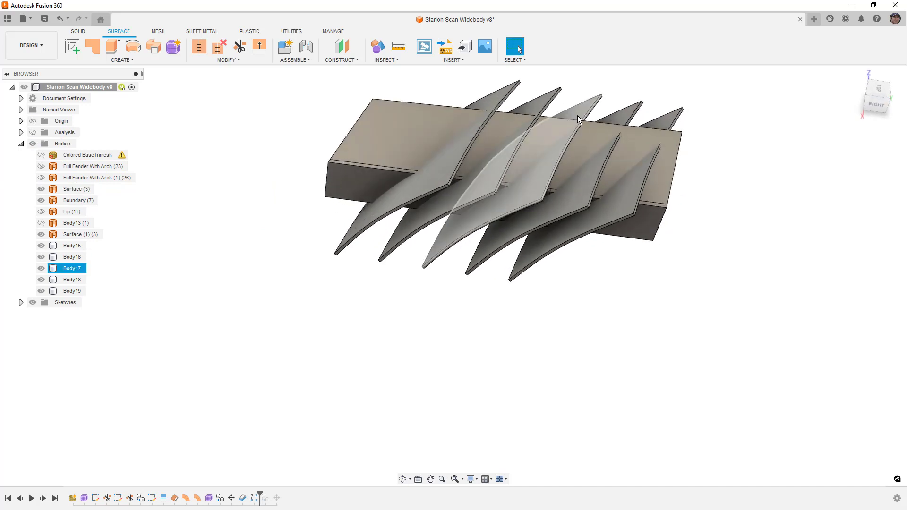
shift+middle_drag(676, 156, 682, 135)
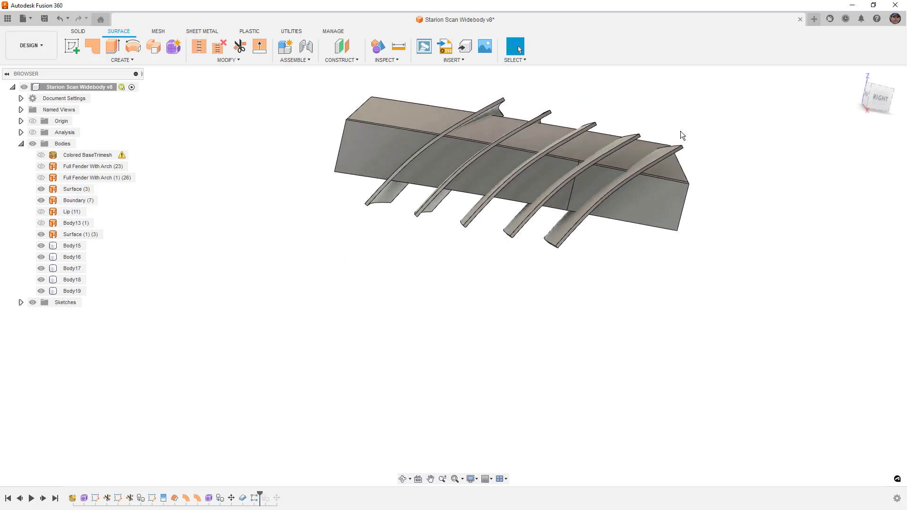
click(887, 104)
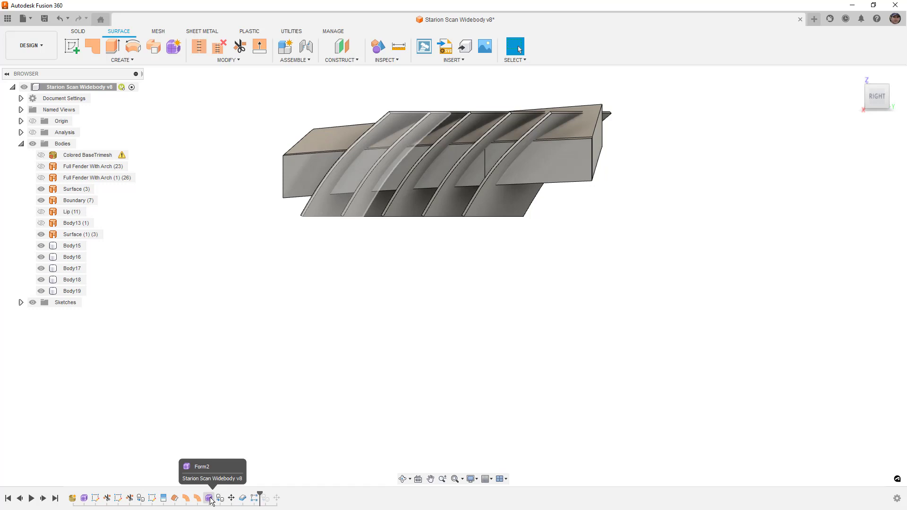
Move Body15 by Y -13.914 mm and Z 15.027 mm before the pattern, then restore history
drag(260, 495, 249, 495)
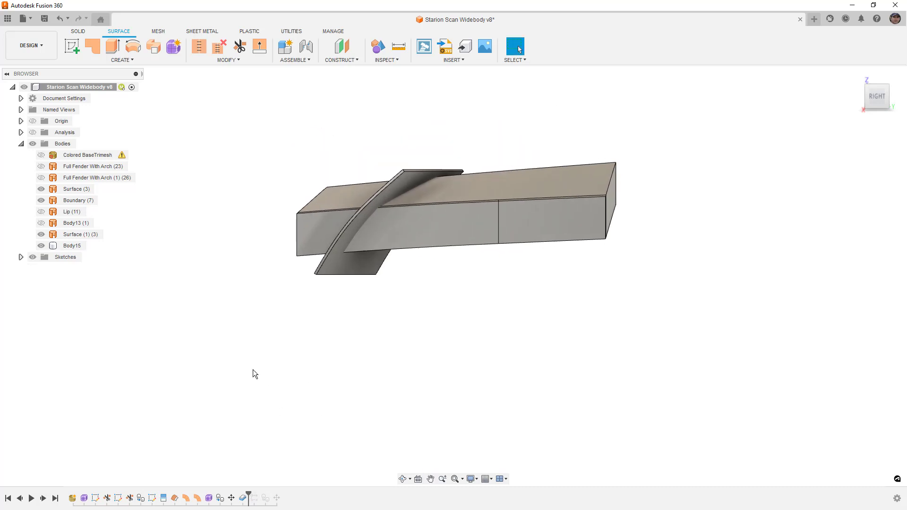
click(61, 244)
key(m)
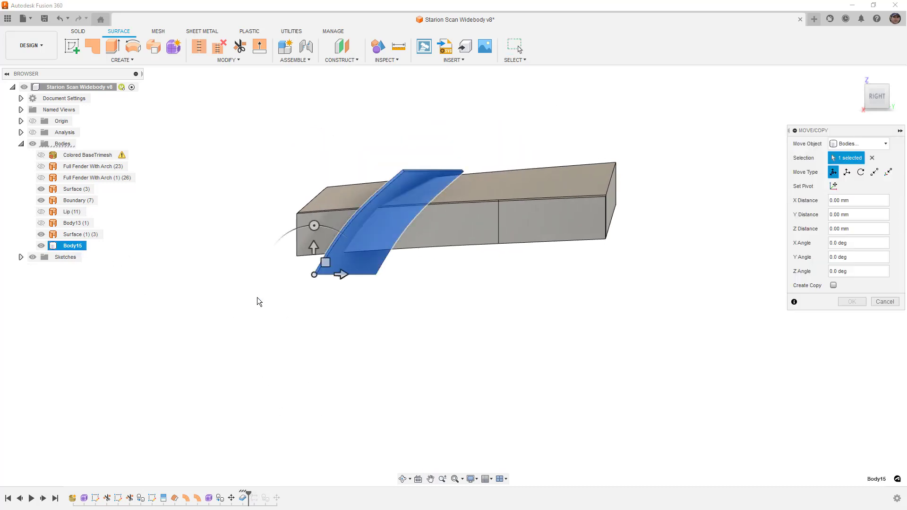
drag(326, 259, 315, 249)
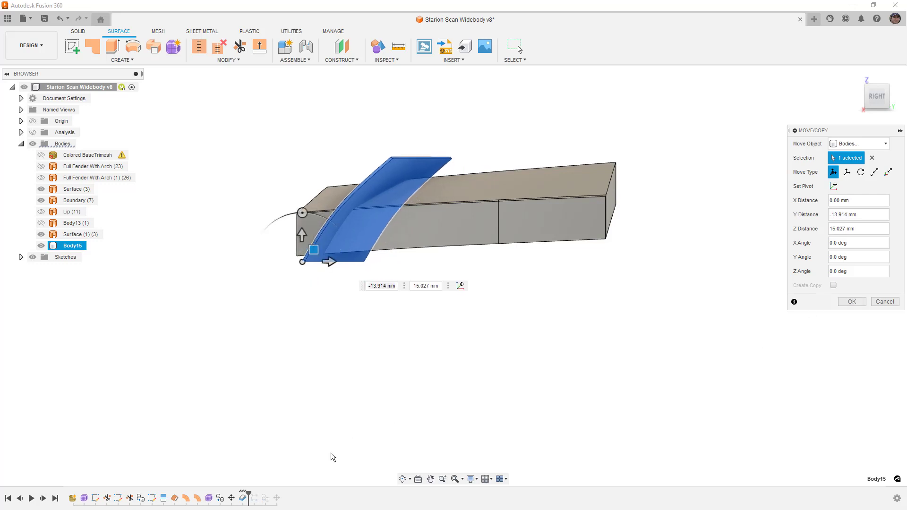
click(852, 301)
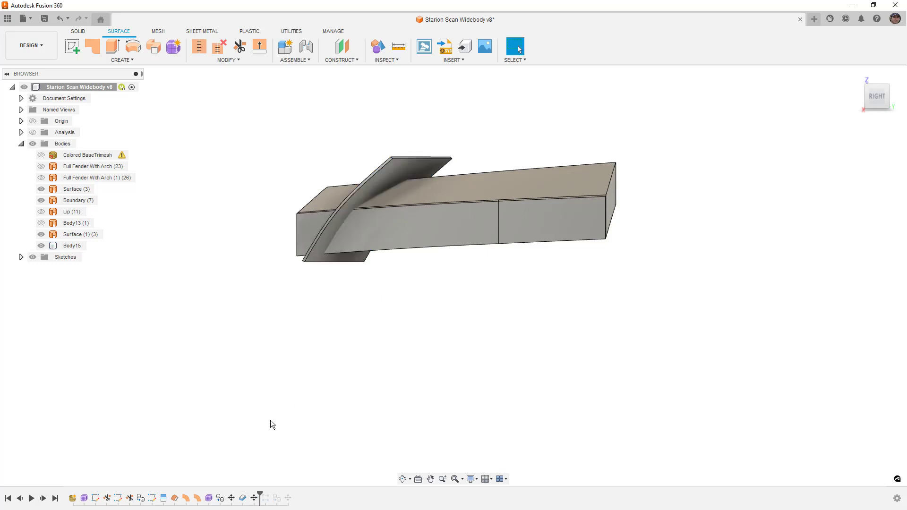
drag(265, 494, 273, 494)
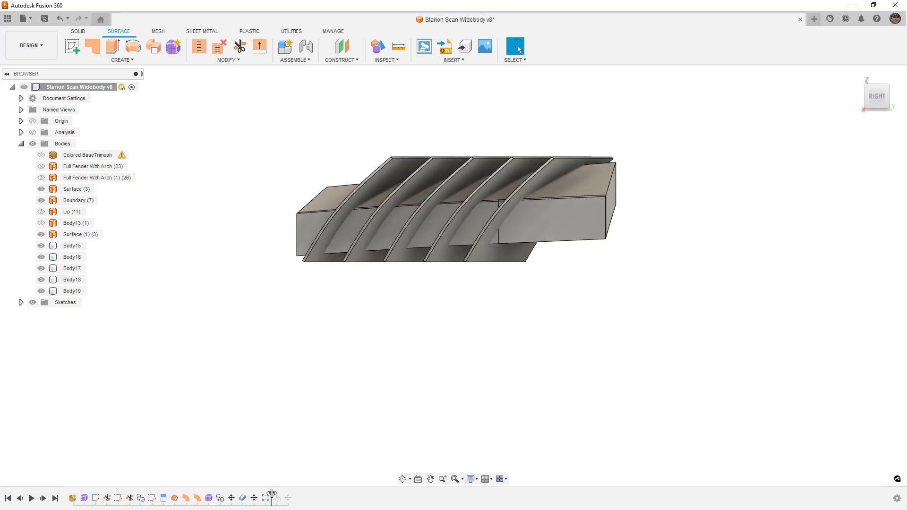
shift+middle_drag(587, 390, 519, 370)
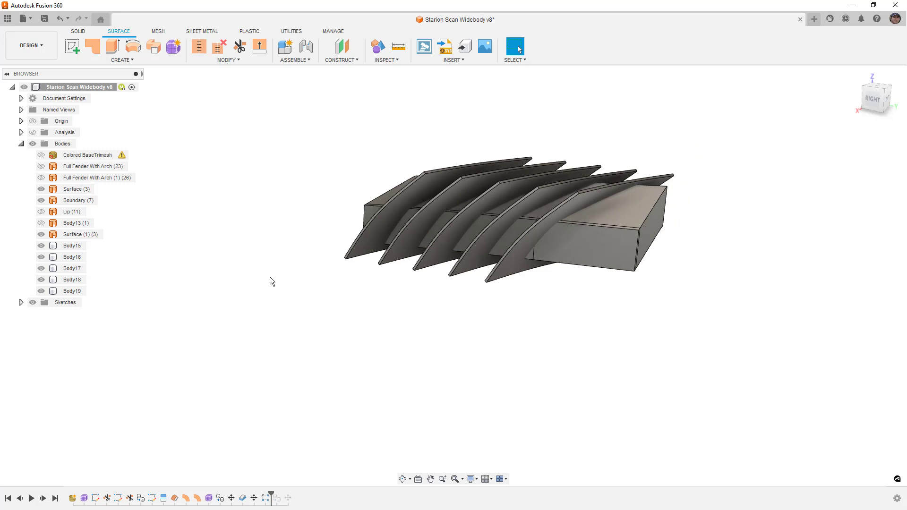
Paste a copy of Boundary (7) in place and hide the Boundary (1) (7) copy
click(78, 236)
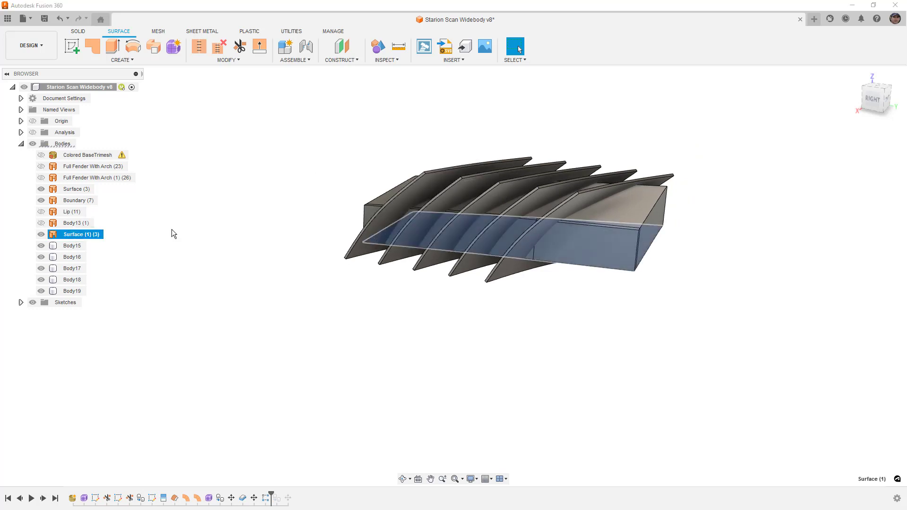
click(612, 208)
shift+middle_drag(603, 301, 601, 278)
click(84, 203)
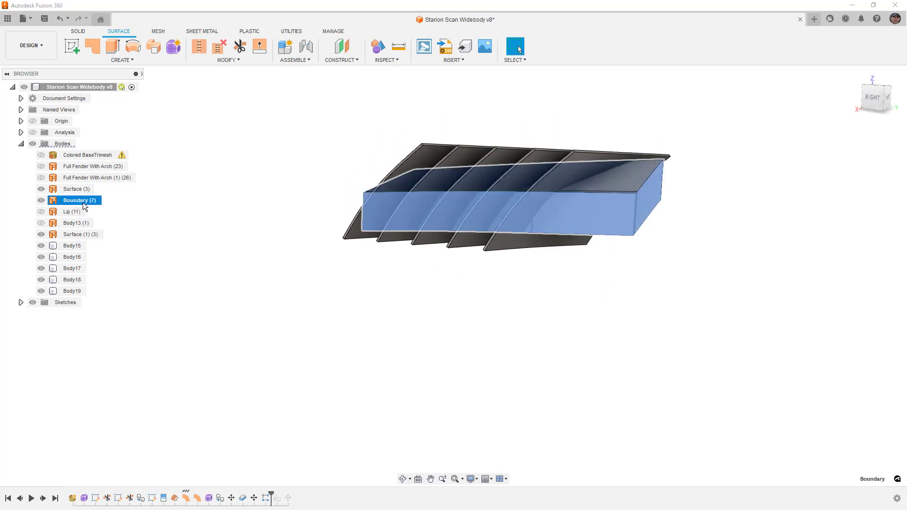
key(ctrl+v)
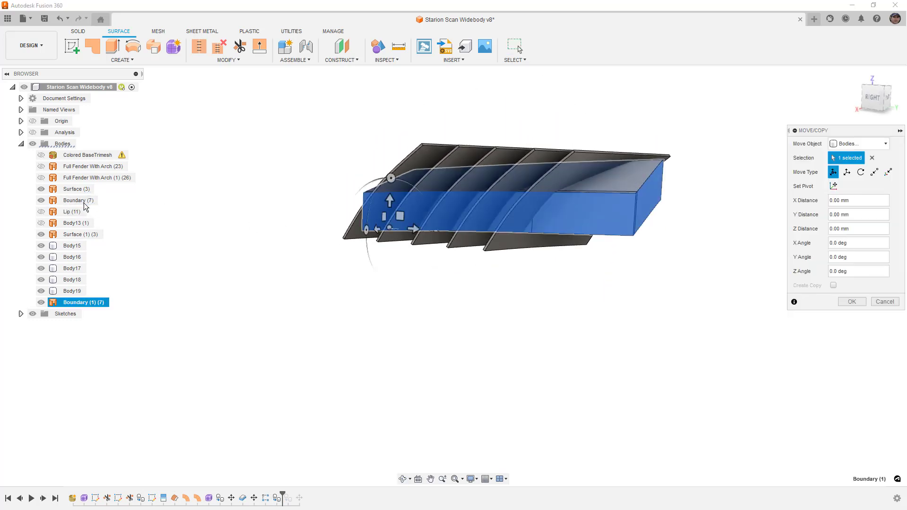
click(839, 302)
click(41, 302)
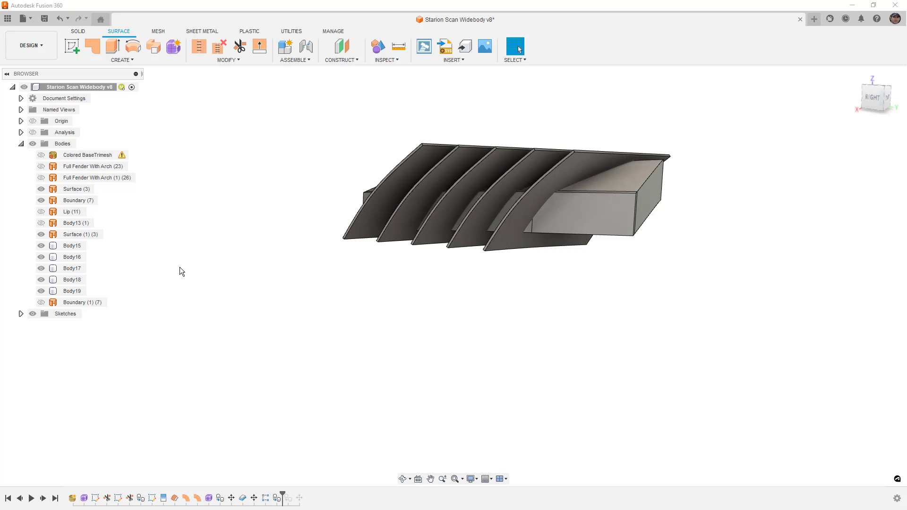
Stitch Surface (3), Boundary (7) and Surface (1) (3) into solid Body21
click(203, 51)
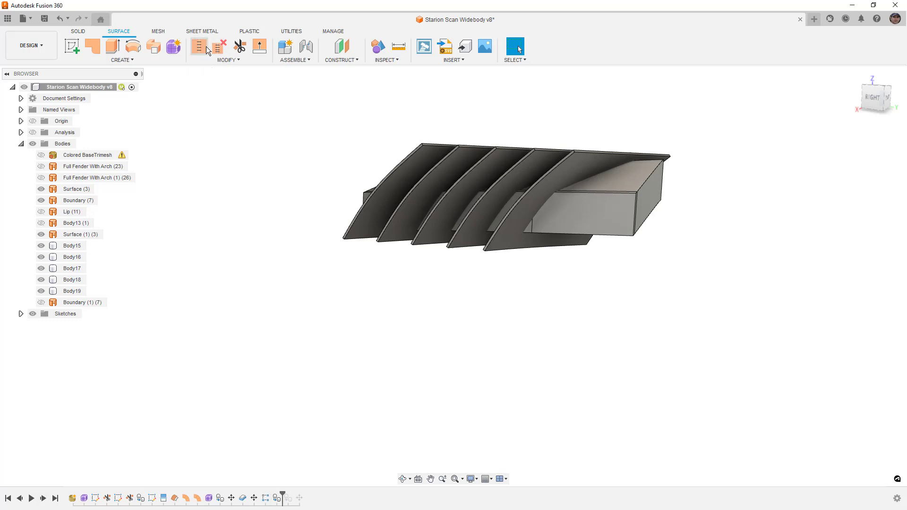
click(69, 191)
click(75, 200)
click(89, 235)
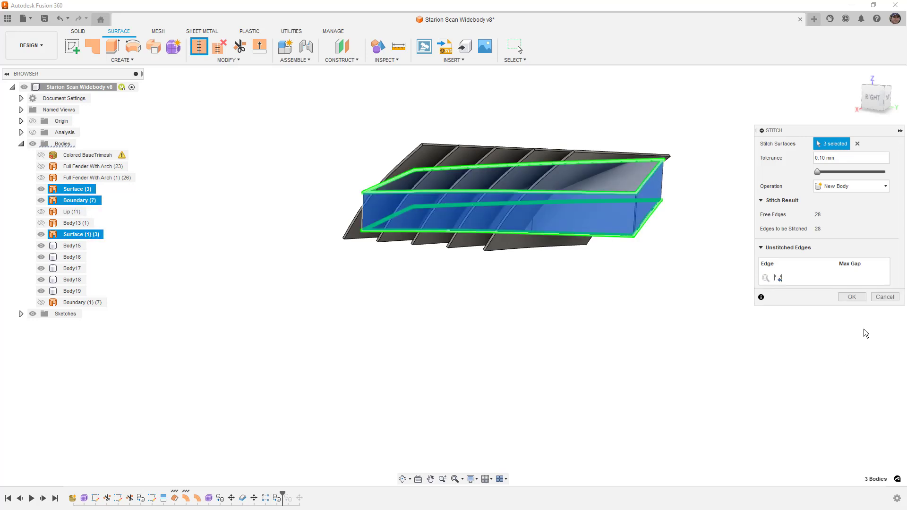
click(858, 298)
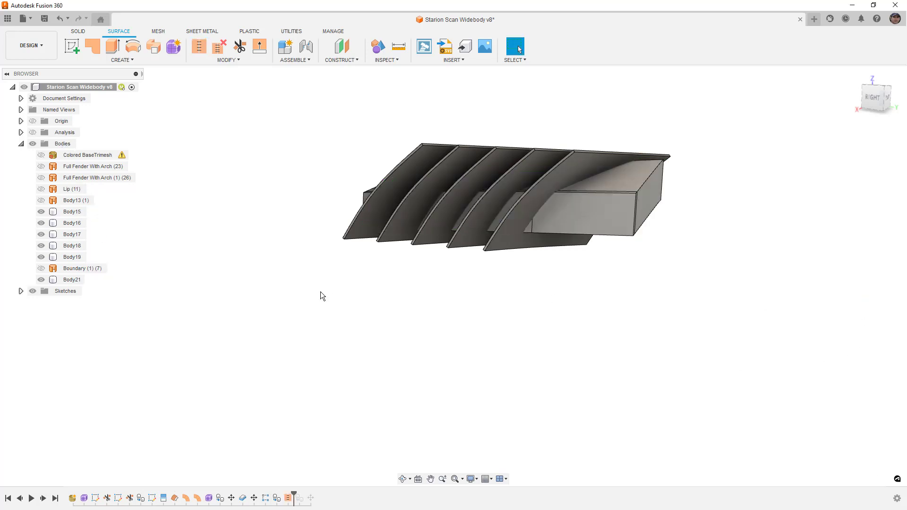
click(76, 280)
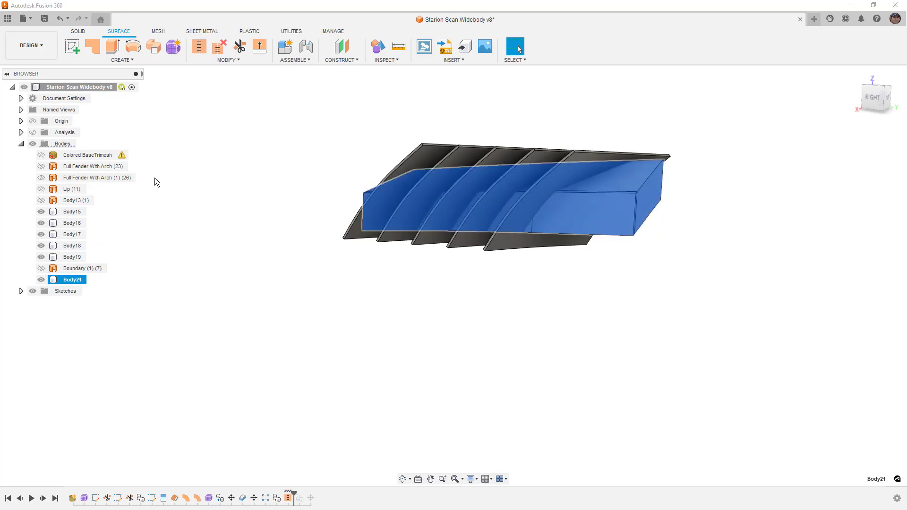
Intersect the vent box with all five louvre fins, leaving trimmed Body21 to Body25
click(83, 32)
click(220, 137)
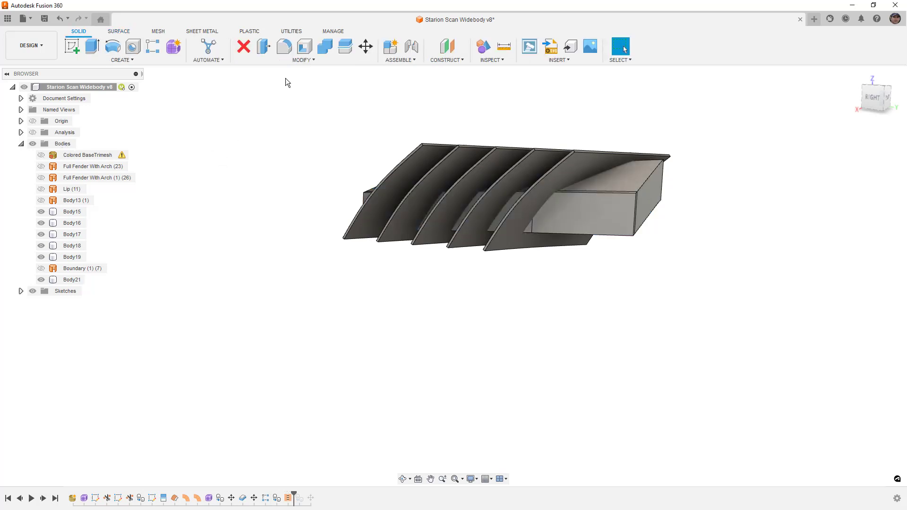
click(325, 45)
click(871, 172)
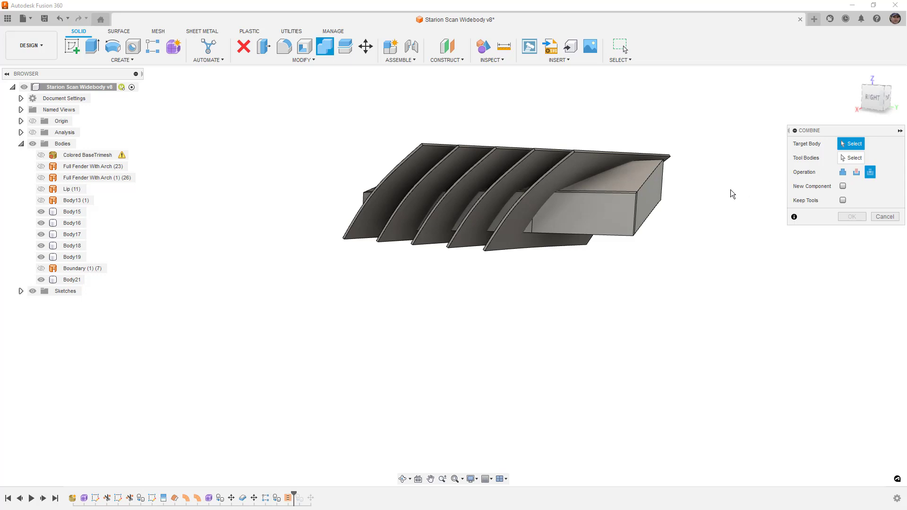
click(655, 196)
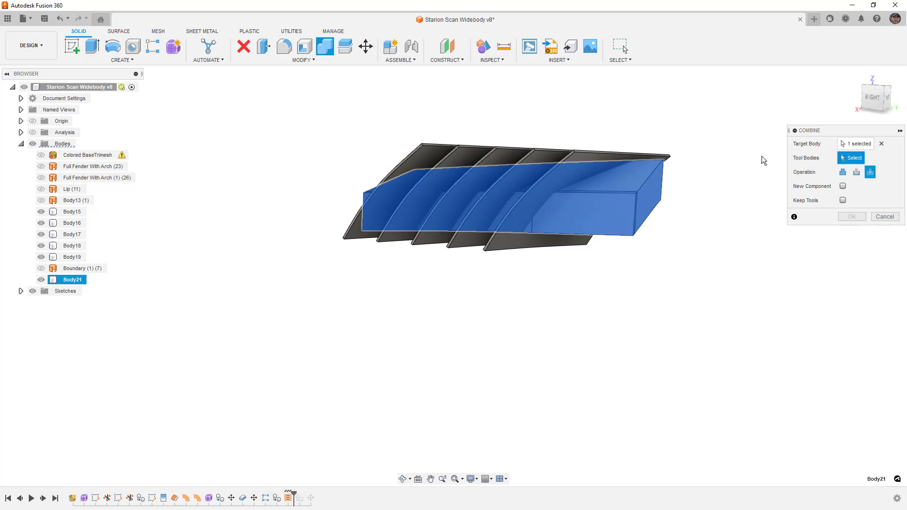
click(652, 156)
click(536, 155)
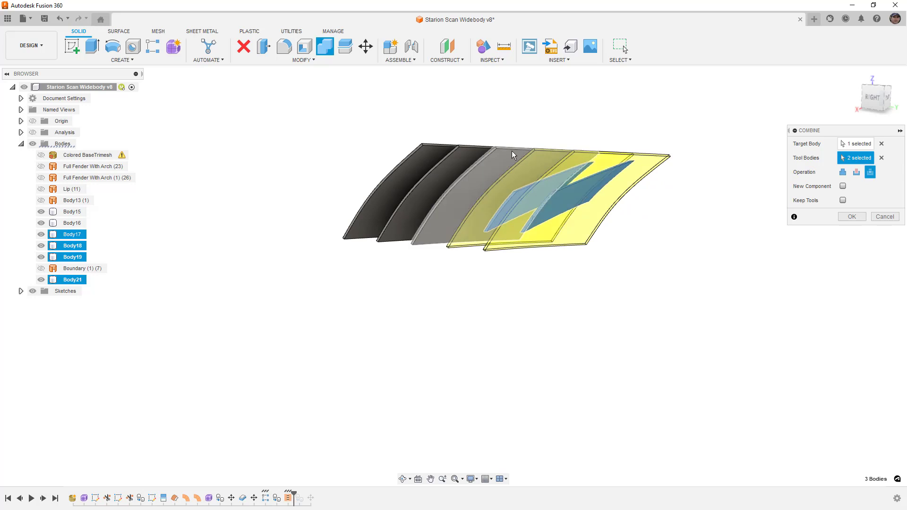
click(500, 155)
click(454, 155)
click(431, 154)
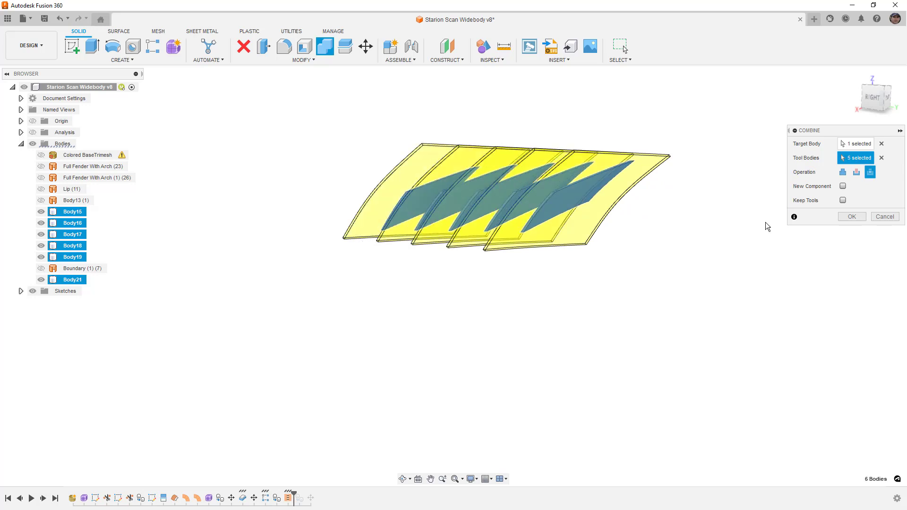
click(852, 217)
mouse_move(614, 232)
shift+middle_down()
mouse_move(601, 233)
mouse_move(722, 236)
mouse_move(608, 253)
mouse_move(611, 285)
mouse_move(622, 243)
shift+middle_up()
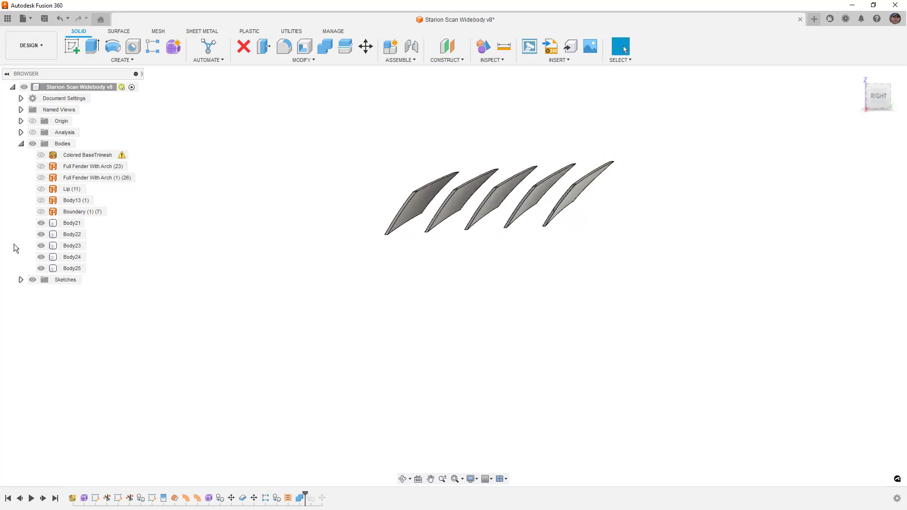
Show Lip (11) and the Boundary (1) (7) copy and view them from a frontal angle
click(42, 189)
click(41, 212)
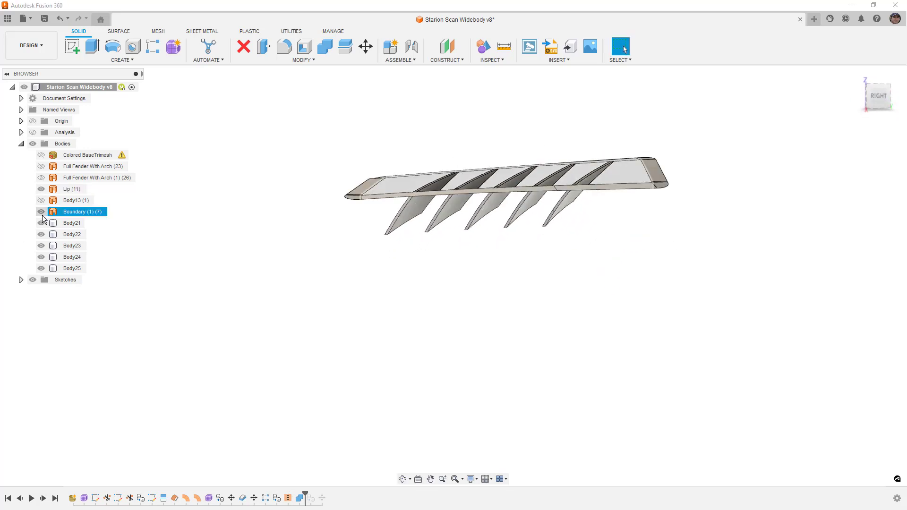
shift+middle_drag(275, 279, 275, 354)
scroll(402, 248, up, 10)
shift+middle_drag(400, 251, 546, 233)
scroll(447, 237, down, 8)
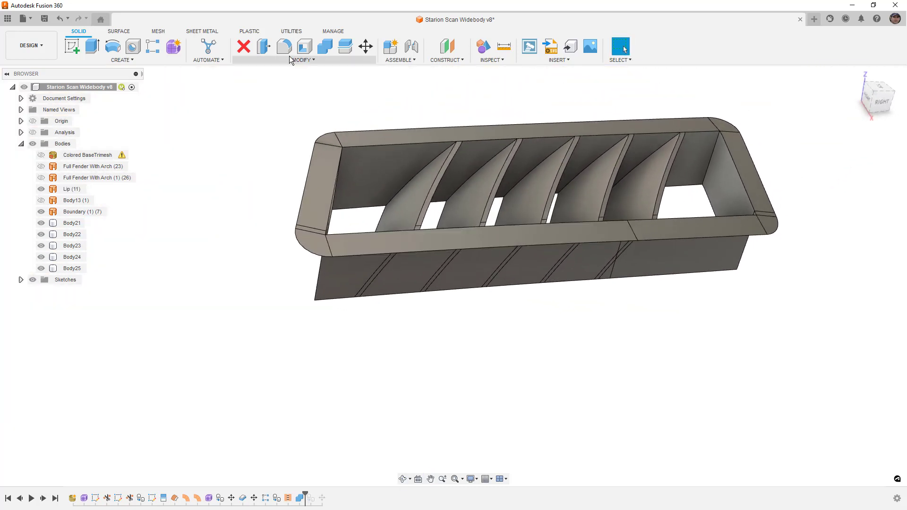
Stitch the Lip and Boundary (1) (7) surfaces into Body26 (18)
click(119, 31)
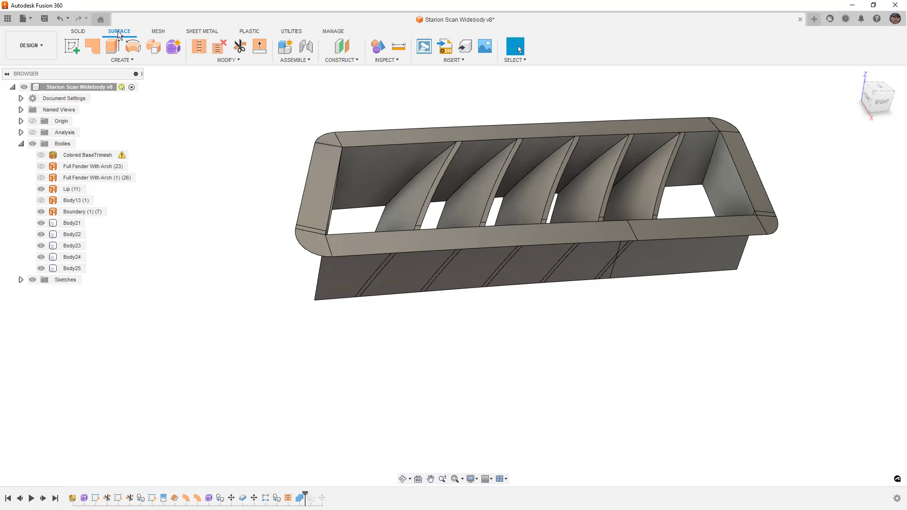
click(205, 45)
click(355, 133)
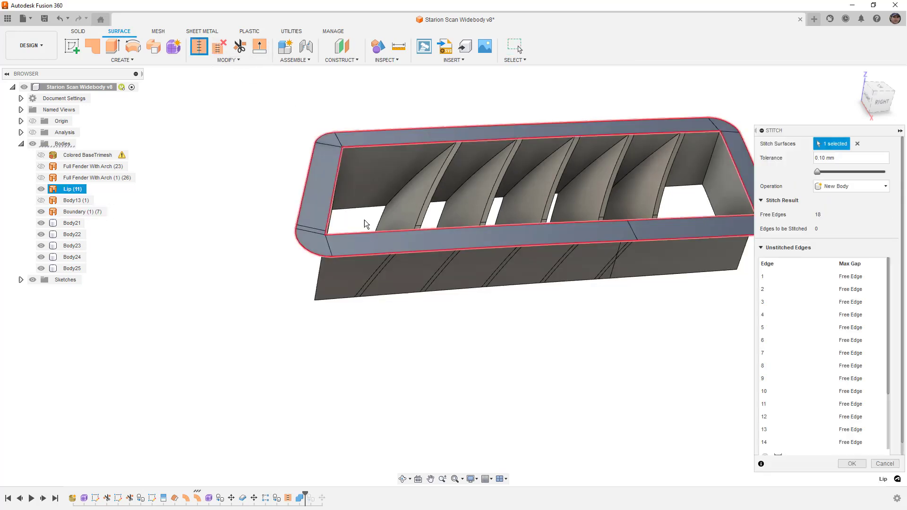
click(378, 182)
click(860, 462)
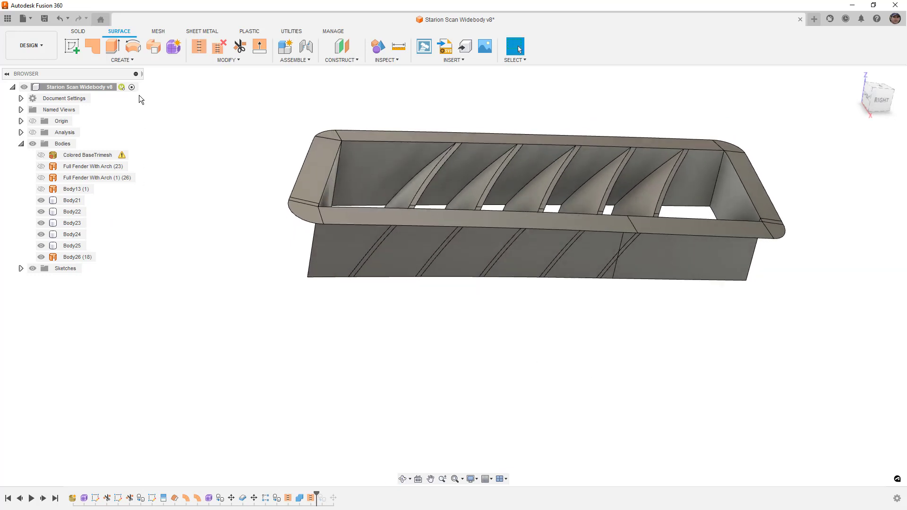
Try thickening Body26 (18) at 3 mm, then at 2 mm
click(148, 61)
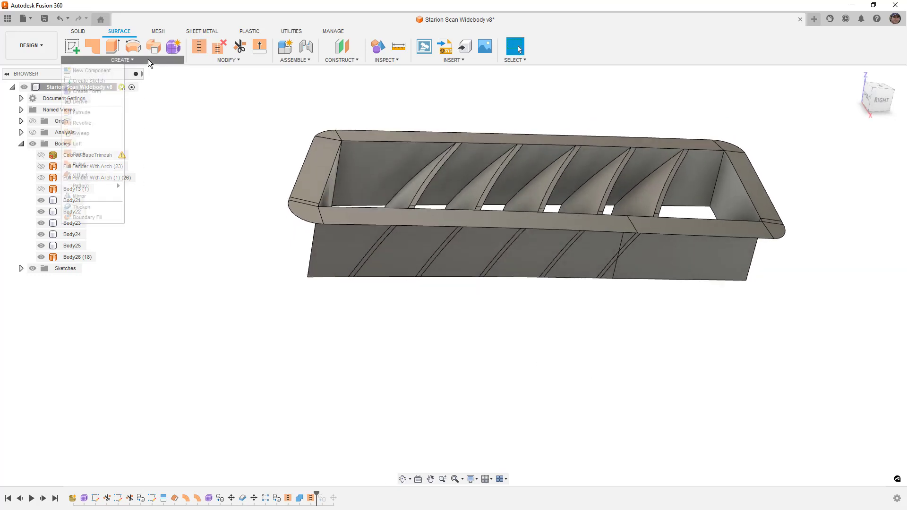
click(101, 206)
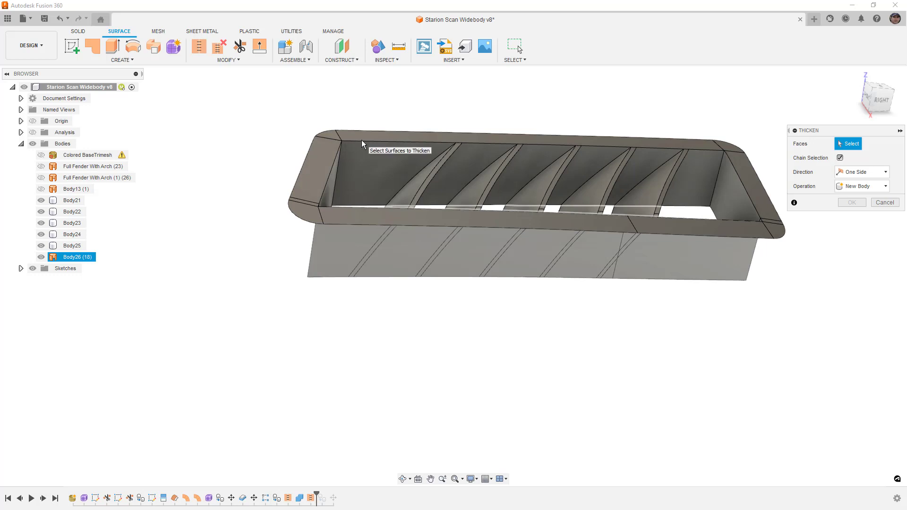
click(362, 150)
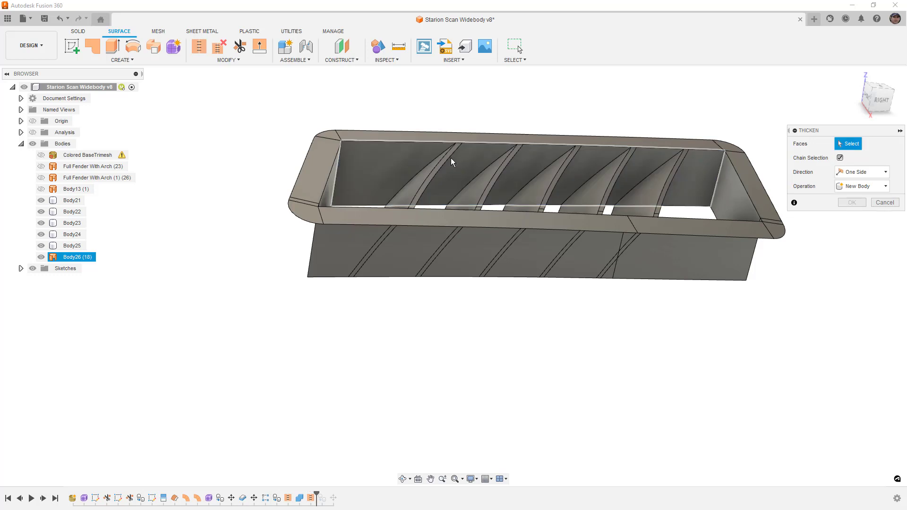
click(79, 256)
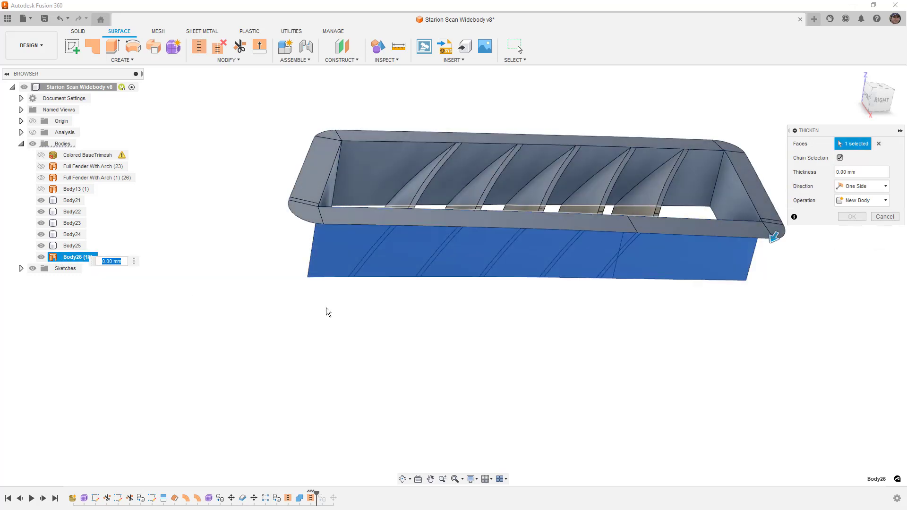
text(3)
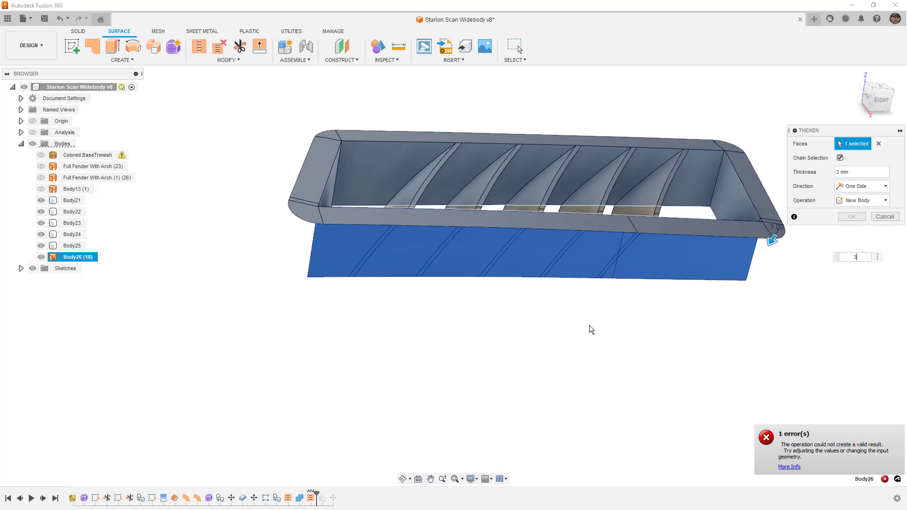
key(BackSpace)
text(2)
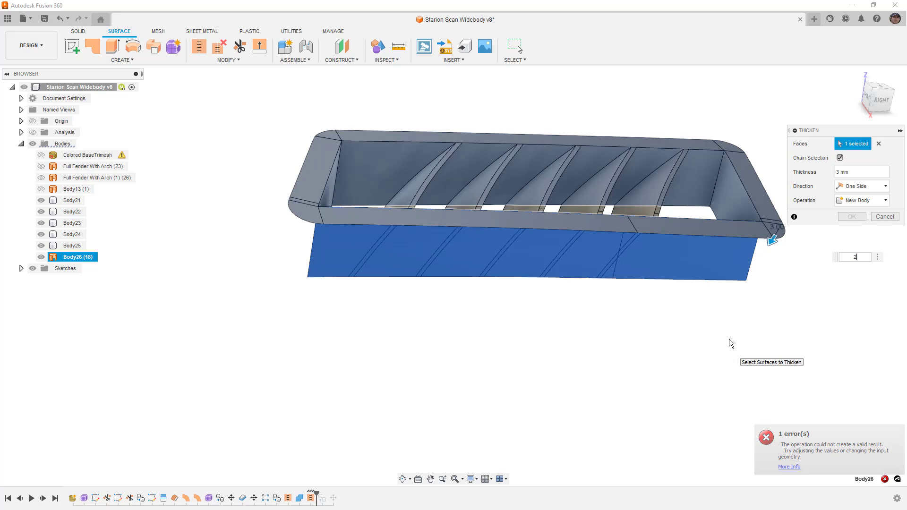
key(Return)
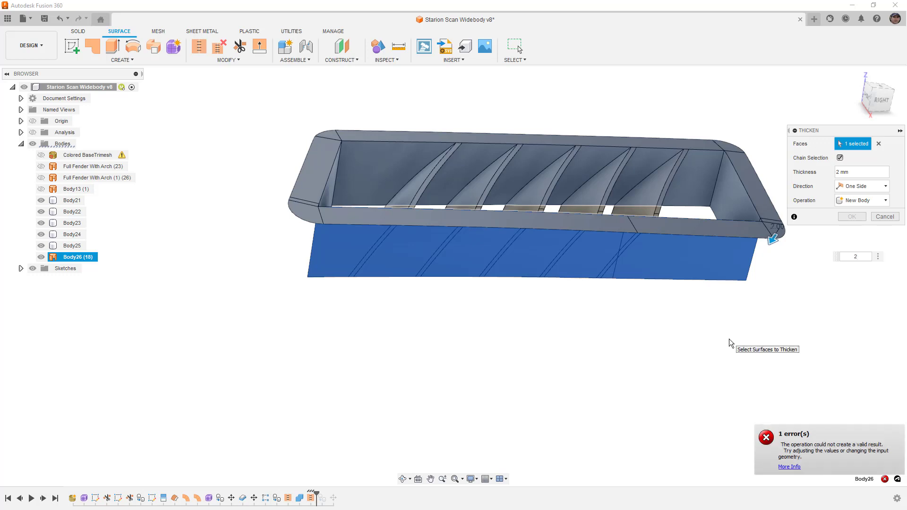
Cancel the failed thicken and roll the timeline back before the stitch
click(885, 217)
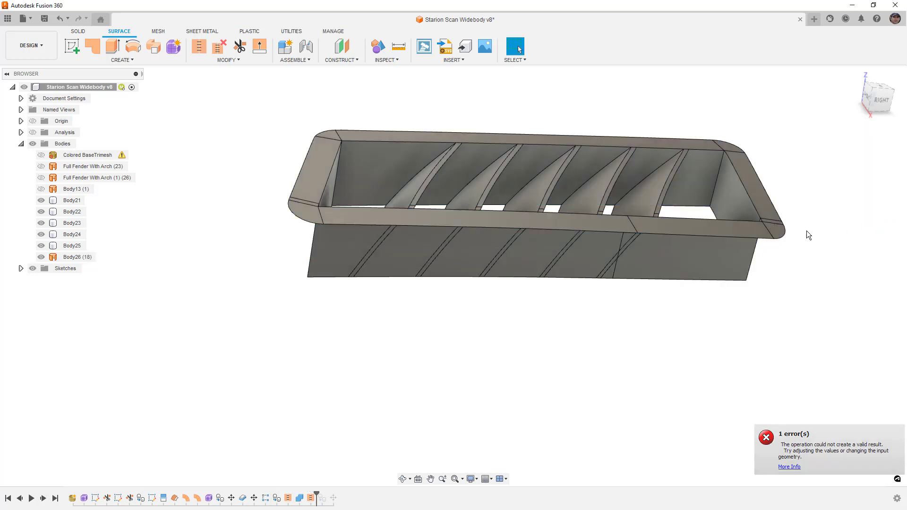
click(543, 390)
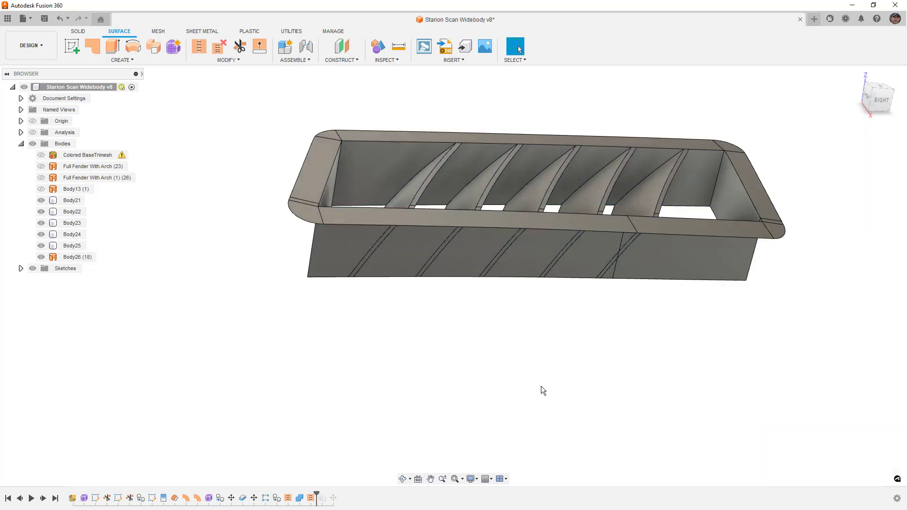
drag(315, 494, 305, 495)
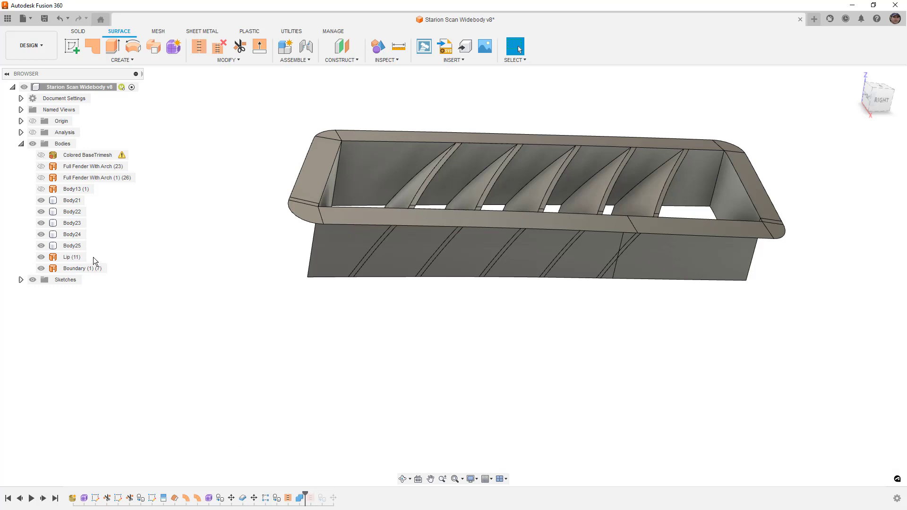
Start thickening Boundary (1) (7) with a thickness of -3 mm
click(90, 268)
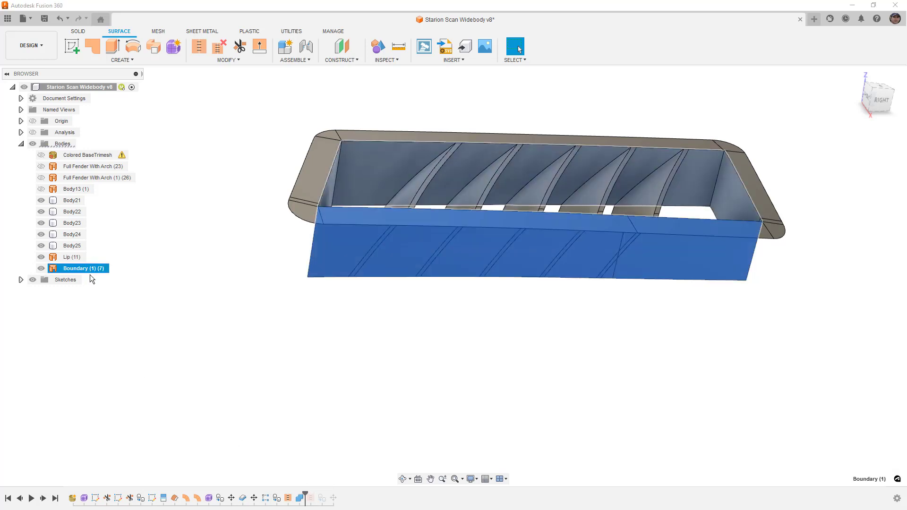
click(152, 58)
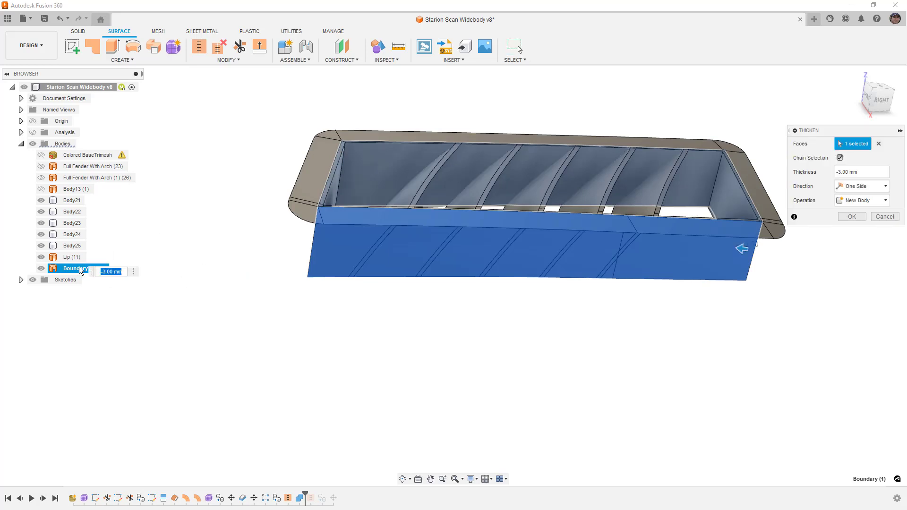
click(864, 172)
text(3)
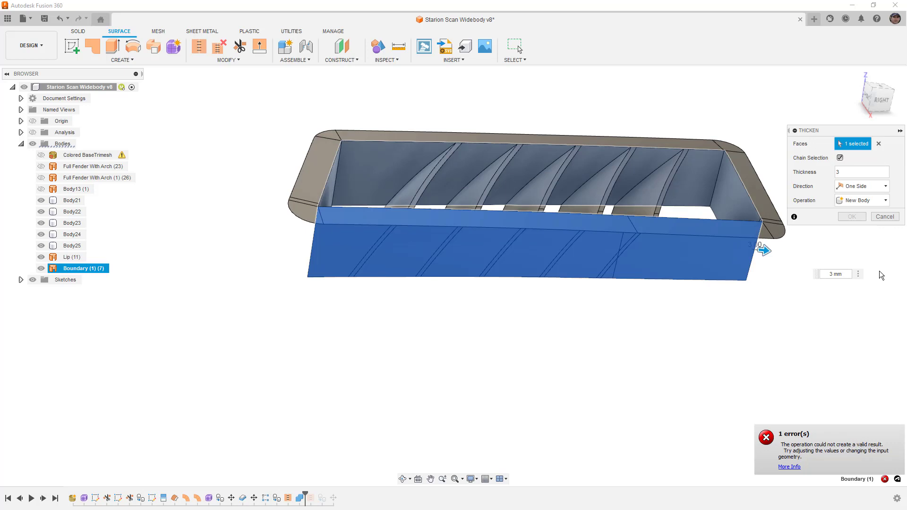
double_click(840, 172)
text(-3)
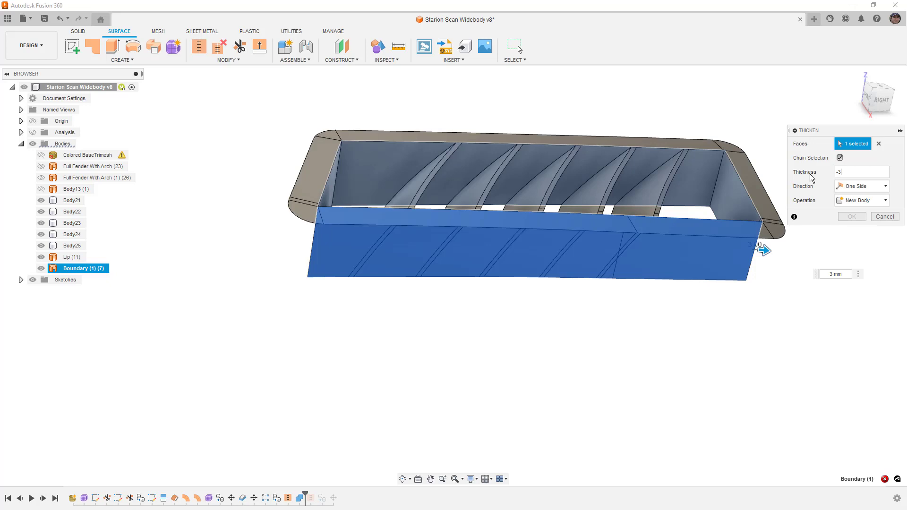
key(Return)
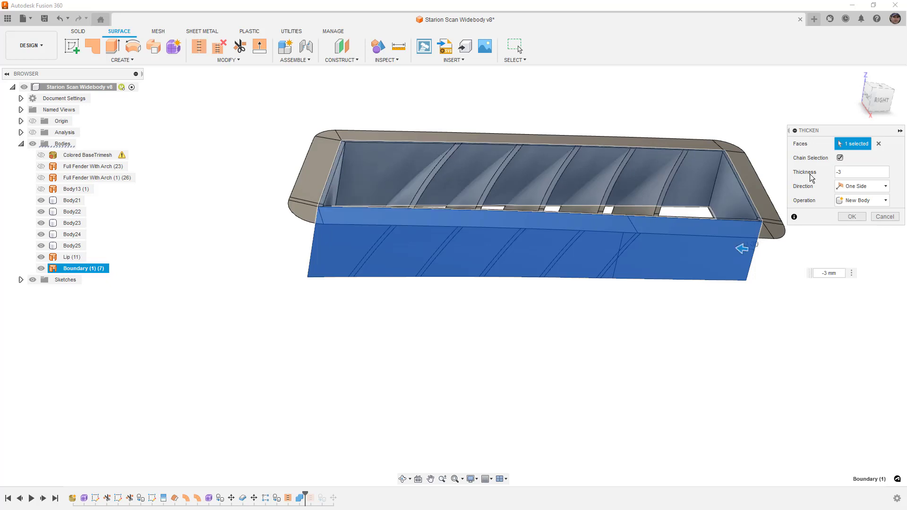
Try Symmetric direction, revert to One Side, then cancel the failing thicken
scroll(764, 218, up, 5)
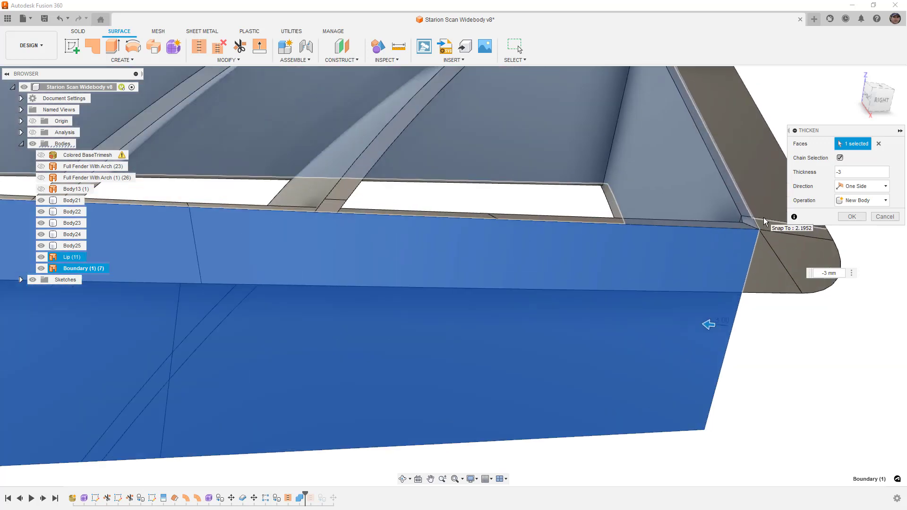
shift+middle_drag(761, 232, 709, 244)
scroll(710, 240, down, 5)
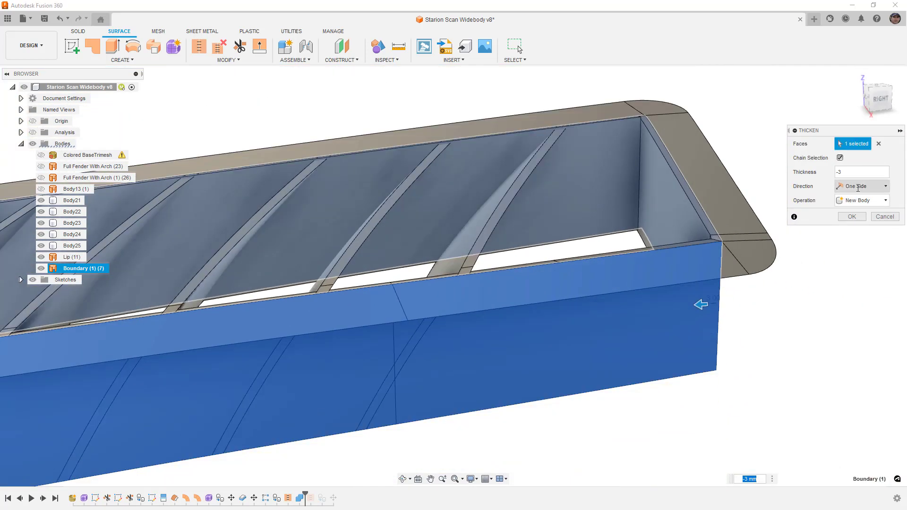
click(860, 186)
click(858, 199)
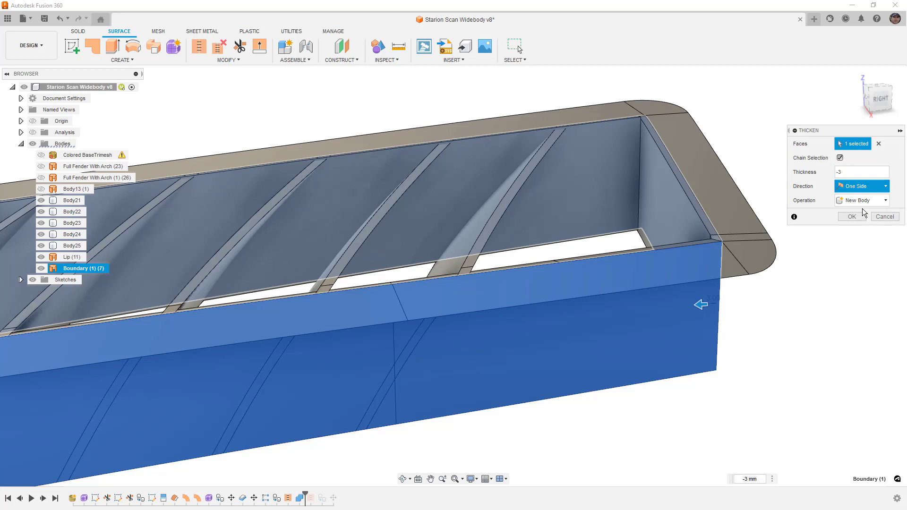
click(869, 189)
click(866, 199)
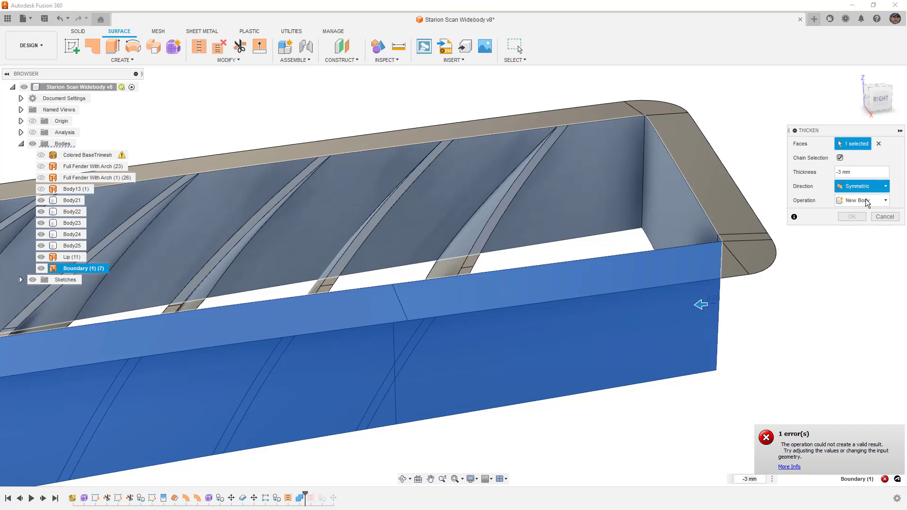
click(885, 217)
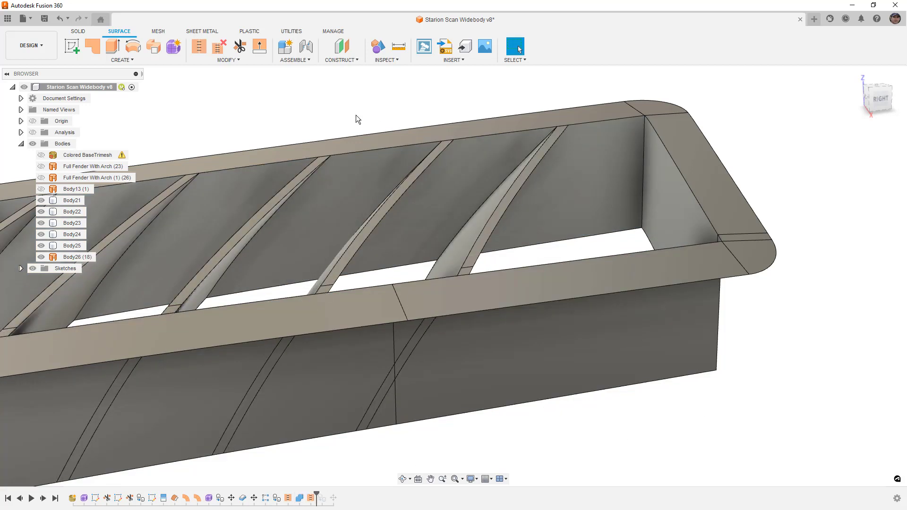
Attempt a 3 mm thicken of the vent surface and cancel after it errors
click(163, 63)
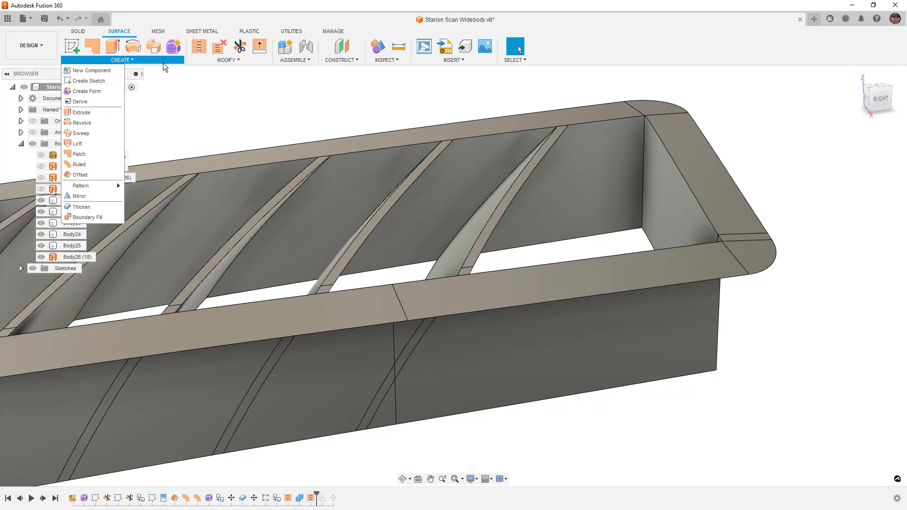
click(95, 208)
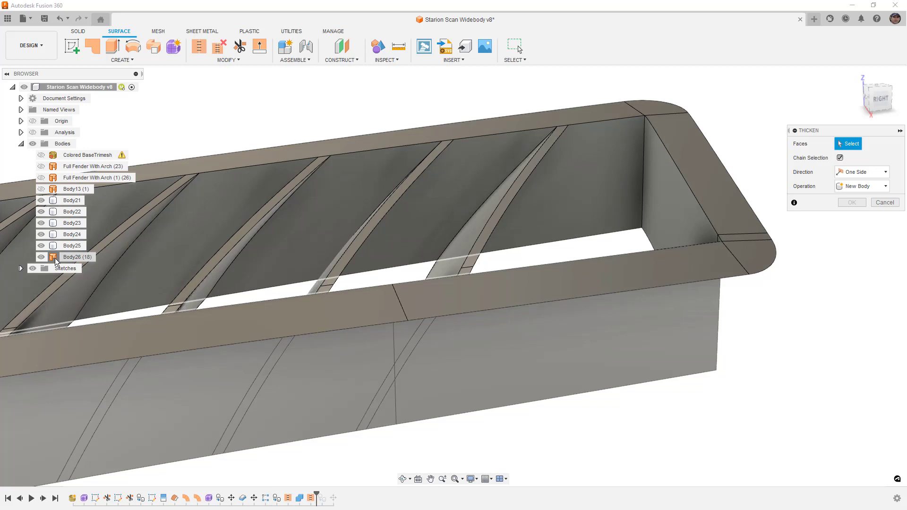
click(679, 113)
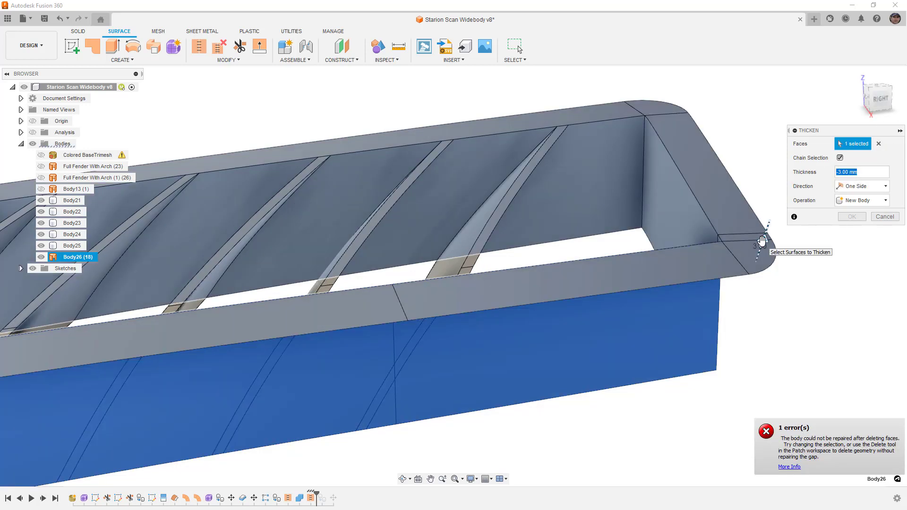
text(3)
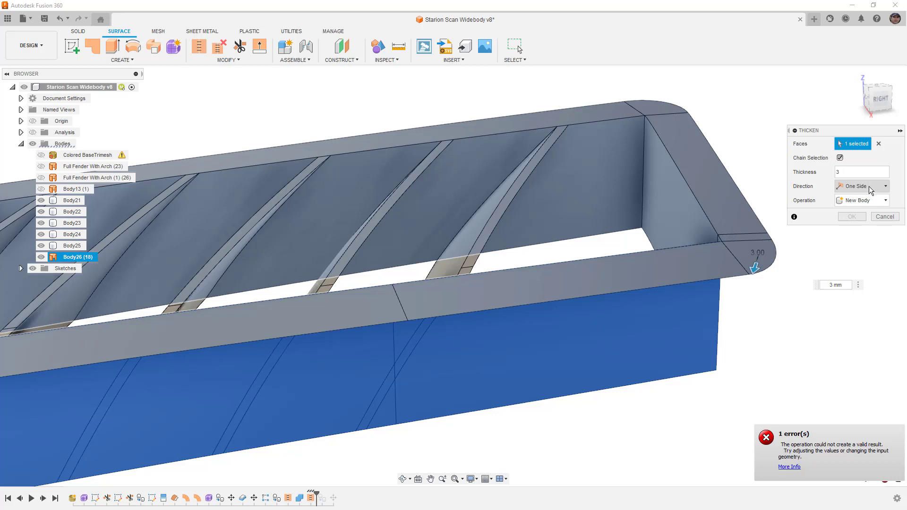
click(885, 216)
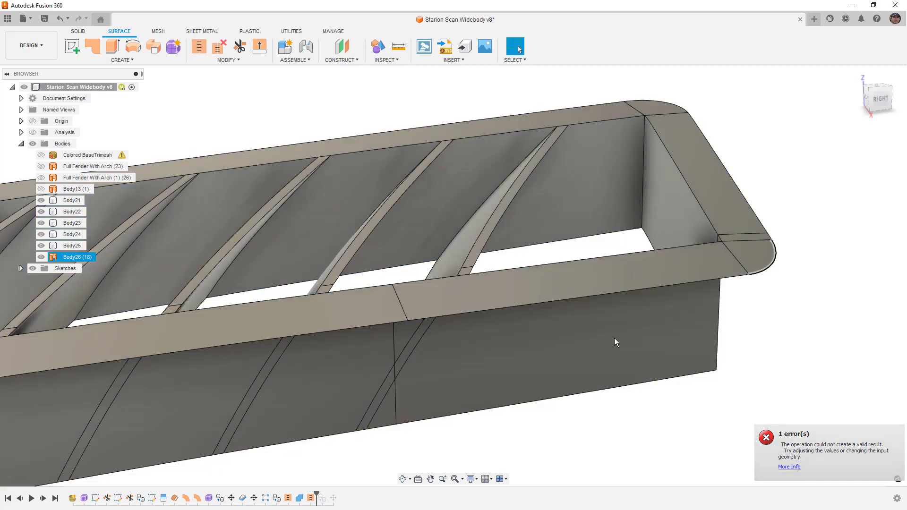
Roll the timeline back before SurfaceStitch2 and select the Boundary surface
click(311, 499)
drag(315, 497, 305, 497)
click(75, 268)
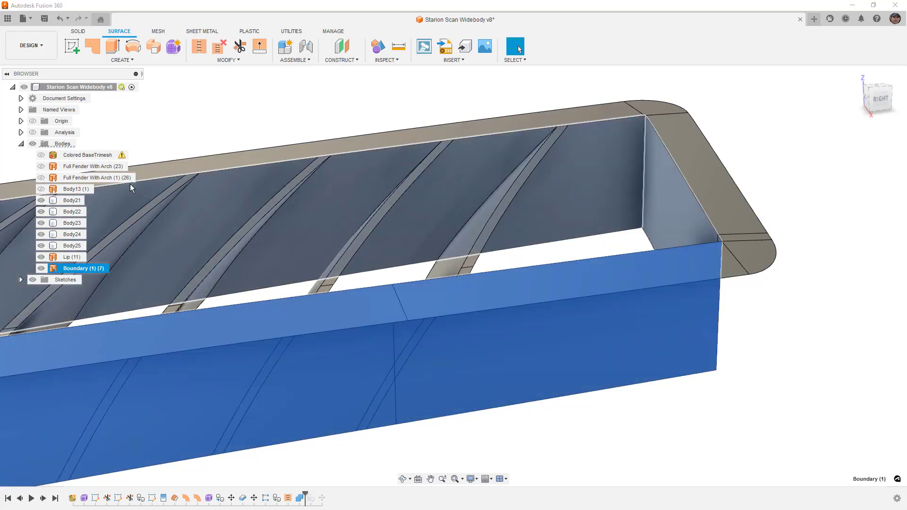
click(226, 60)
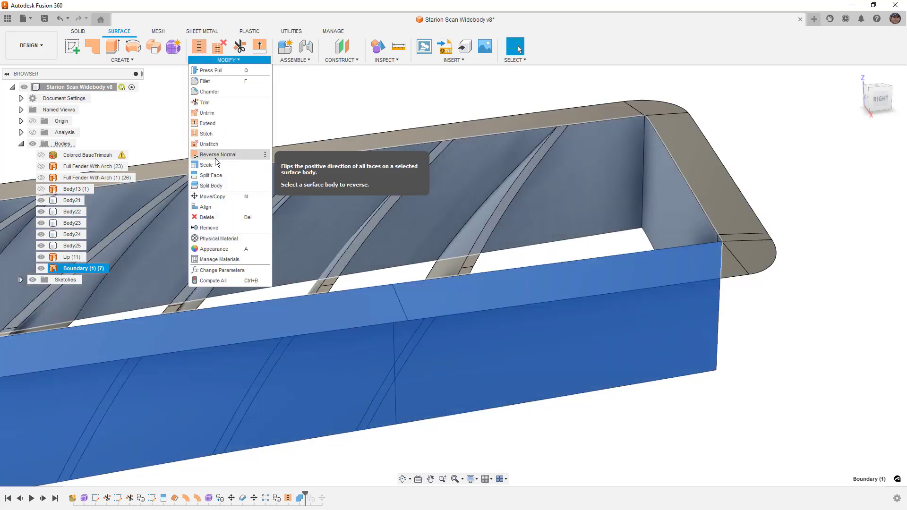
Thicken the Boundary vent face by -3 mm to one side as new body Body27
click(159, 61)
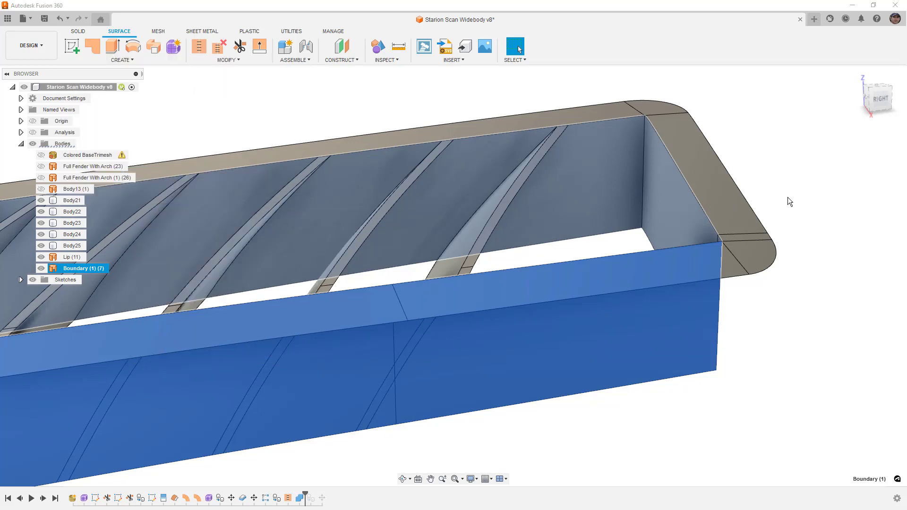
key(t)
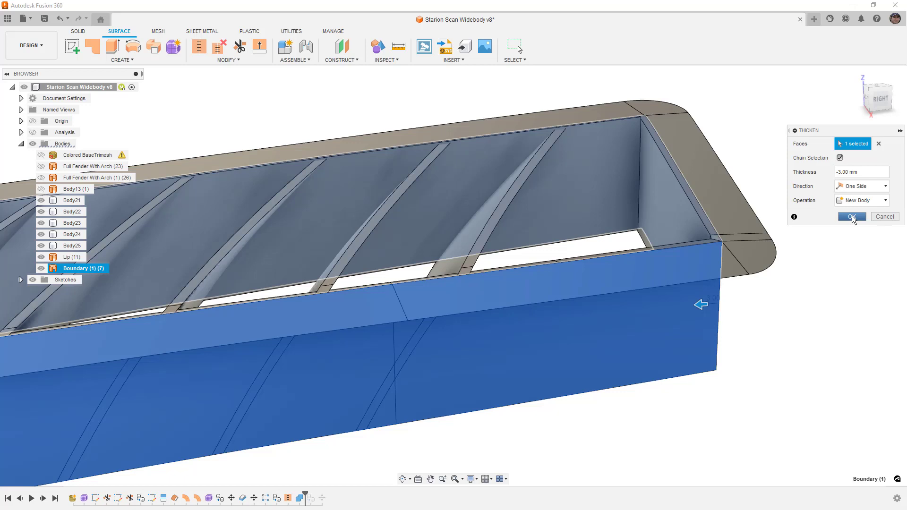
key(Return)
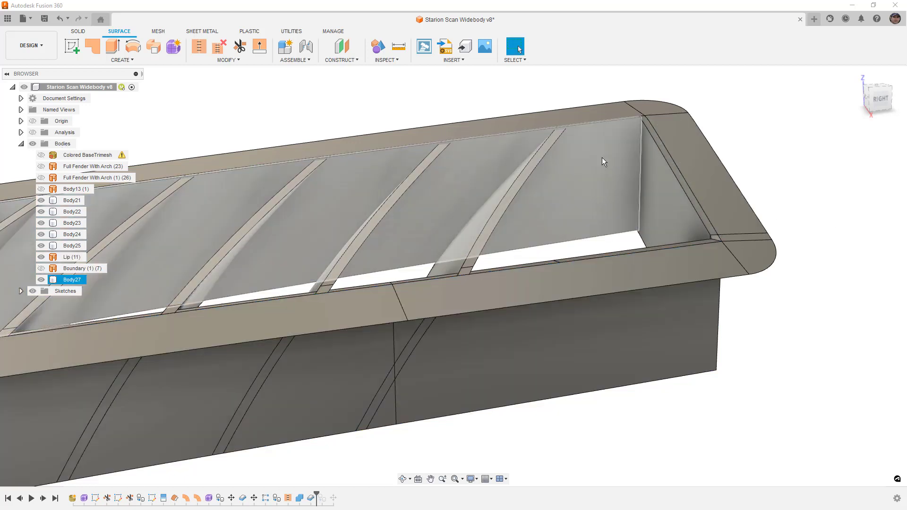
Inspect a louver rib face and check Body13 against the new Body27
shift+middle_drag(574, 164, 617, 157)
scroll(330, 123, up, 6)
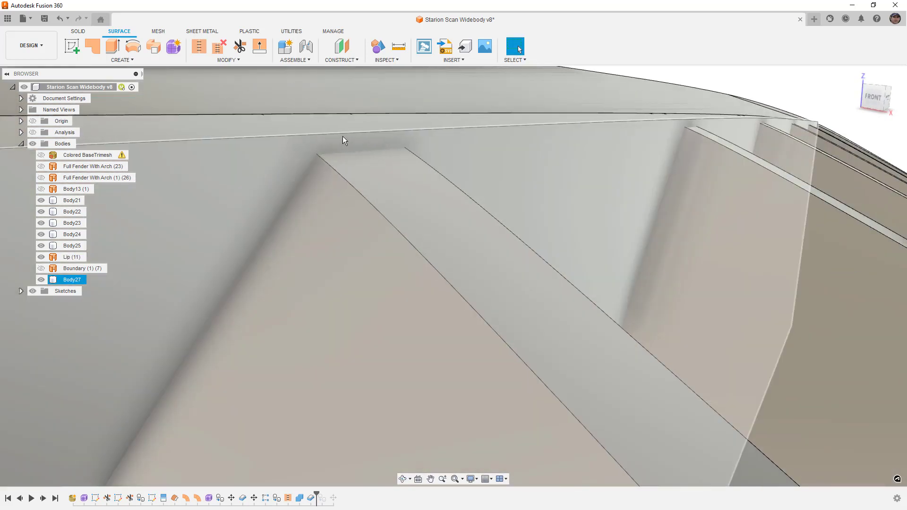
scroll(353, 136, down, 2)
scroll(354, 137, down, 1)
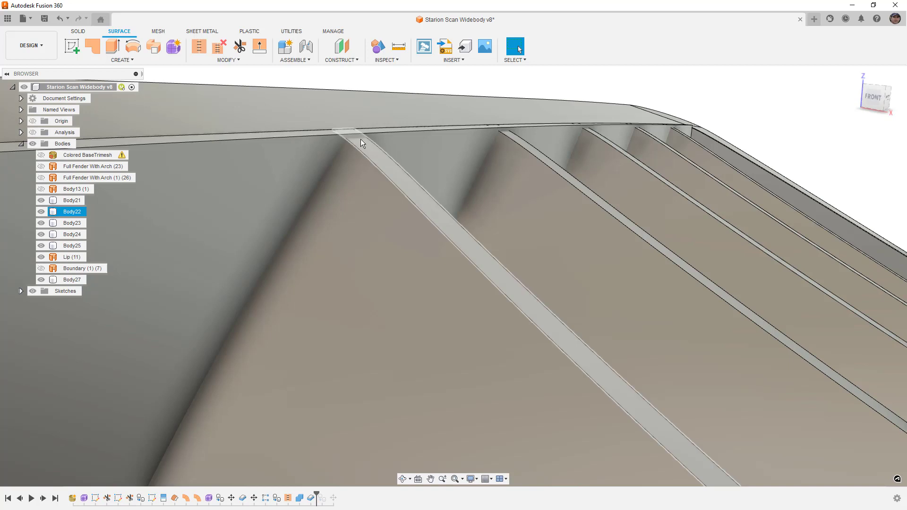
click(380, 157)
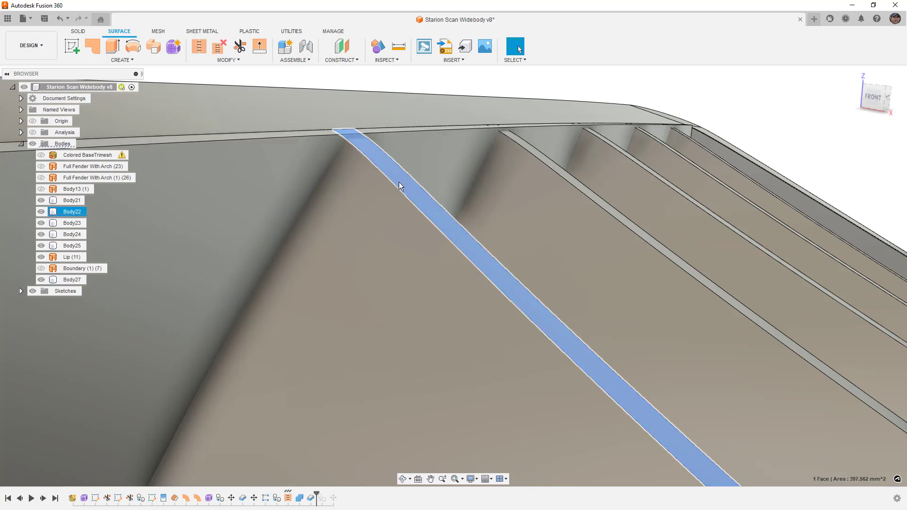
click(71, 189)
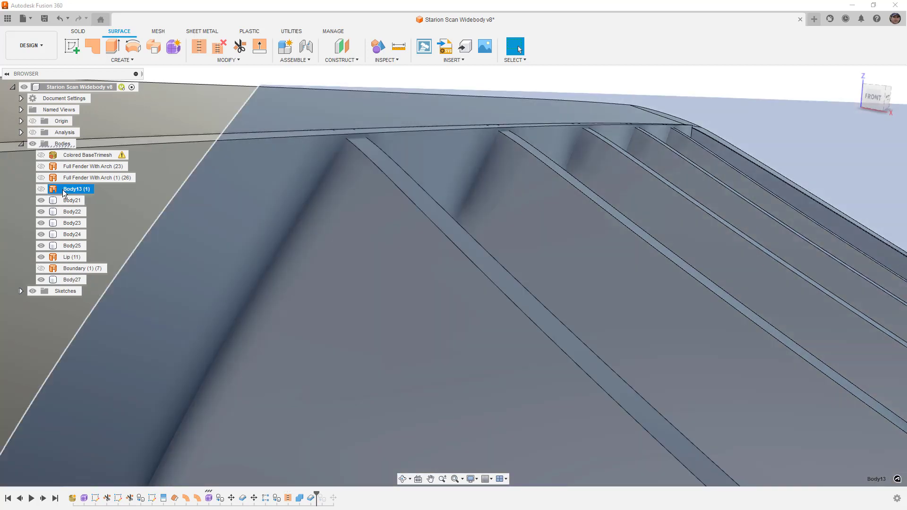
ctrl+click(72, 280)
scroll(291, 170, down, 10)
Orbit back to the whole vent and make Full Fender With Arch (1) (26) visible again
click(602, 215)
shift+middle_drag(602, 215, 562, 227)
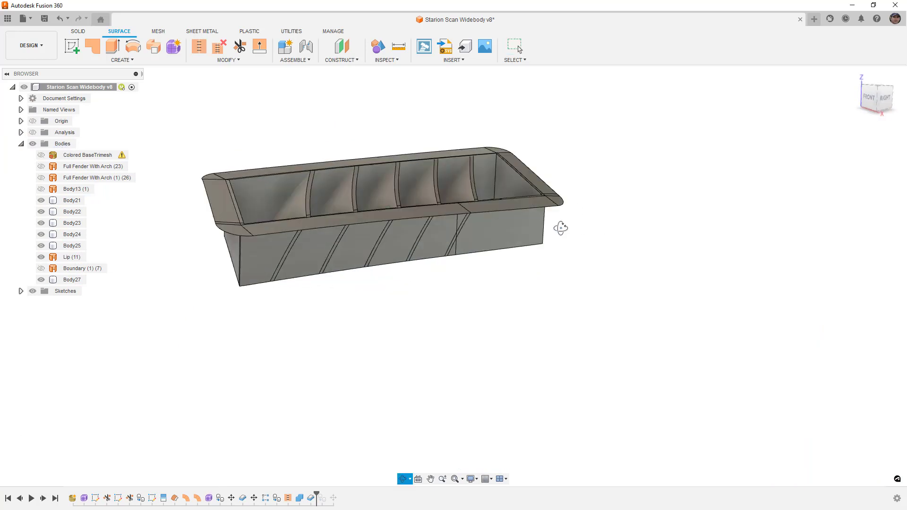
click(75, 280)
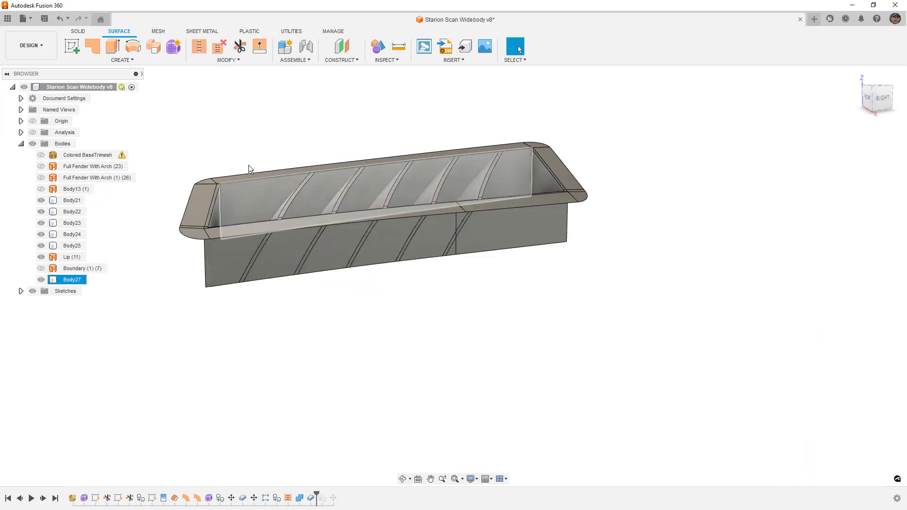
key(Escape)
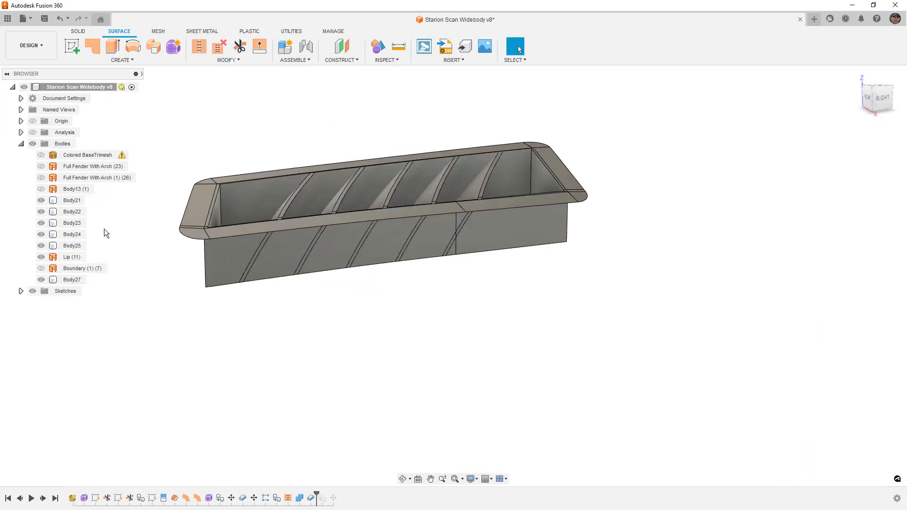
click(41, 178)
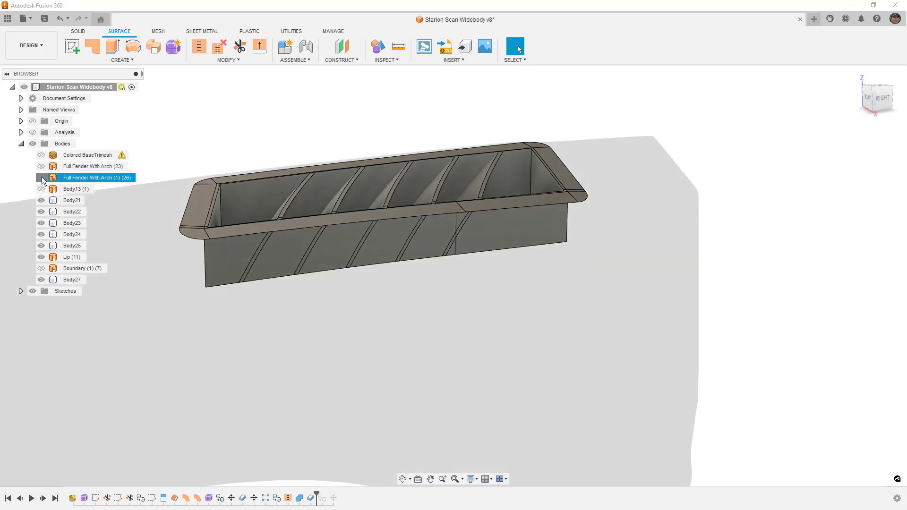
shift+middle_drag(190, 166, 180, 189)
Hide the Lip body and select the three top faces of the vent box
click(52, 257)
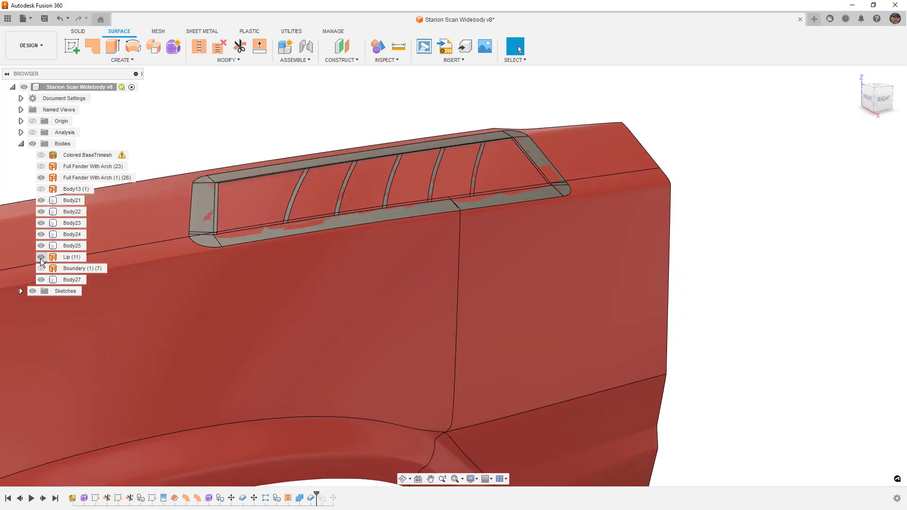
click(41, 258)
click(239, 206)
shift+middle_drag(238, 207, 301, 158)
scroll(288, 227, up, 5)
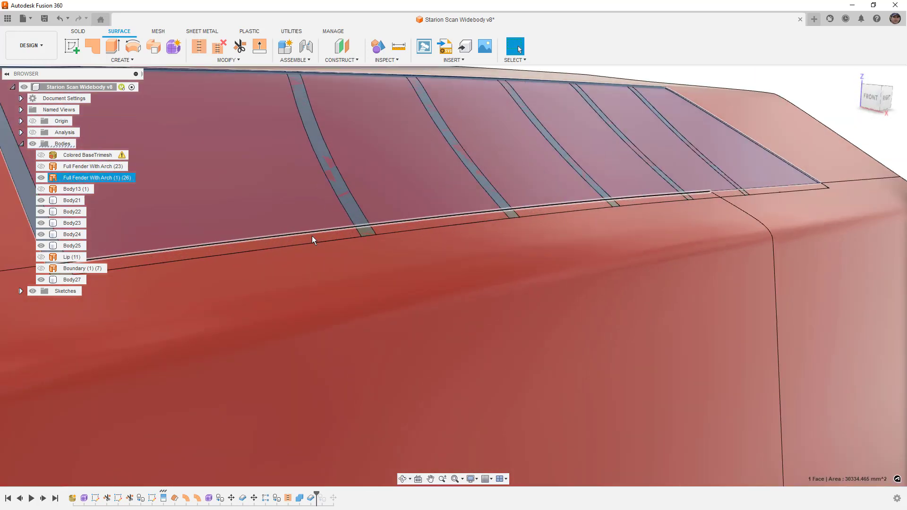
click(737, 192)
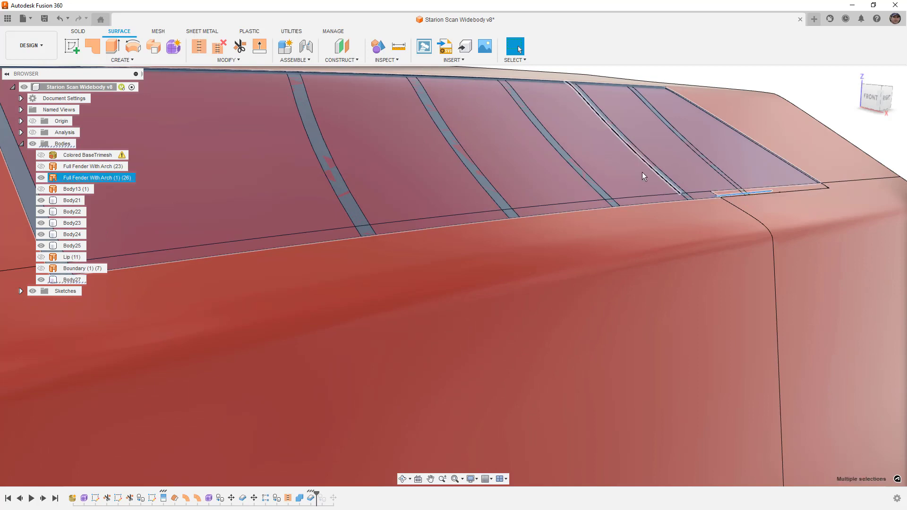
click(738, 194)
scroll(738, 194, up, 5)
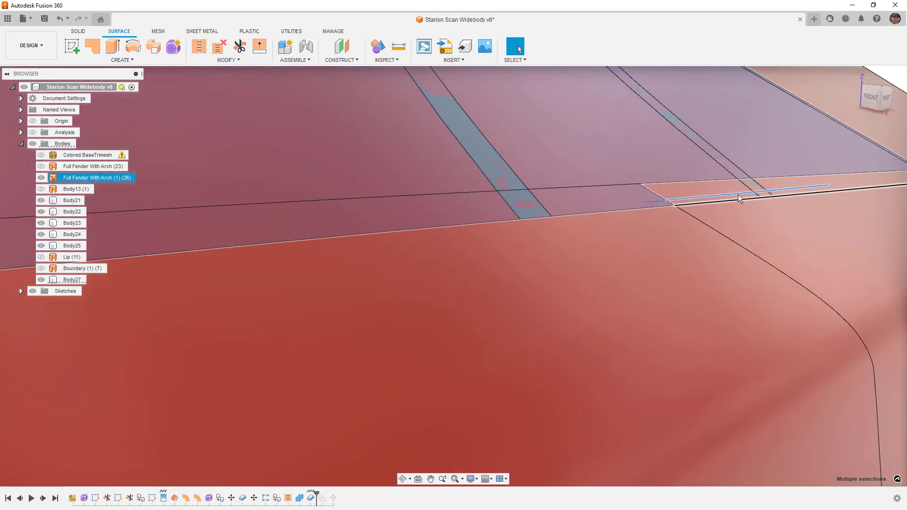
click(901, 77)
click(807, 148)
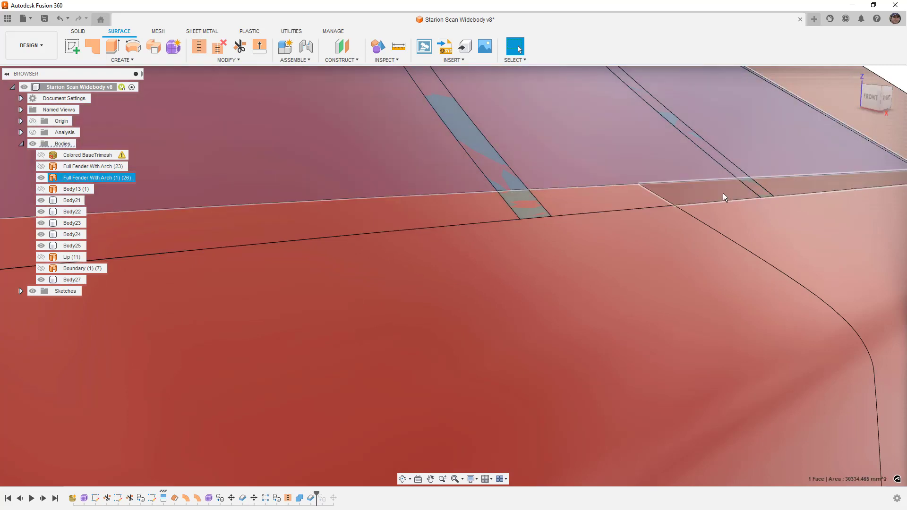
ctrl+click(627, 204)
scroll(627, 201, down, 3)
Offset the three faces by 0 mm into new body Body28 and hide the red fender
click(152, 61)
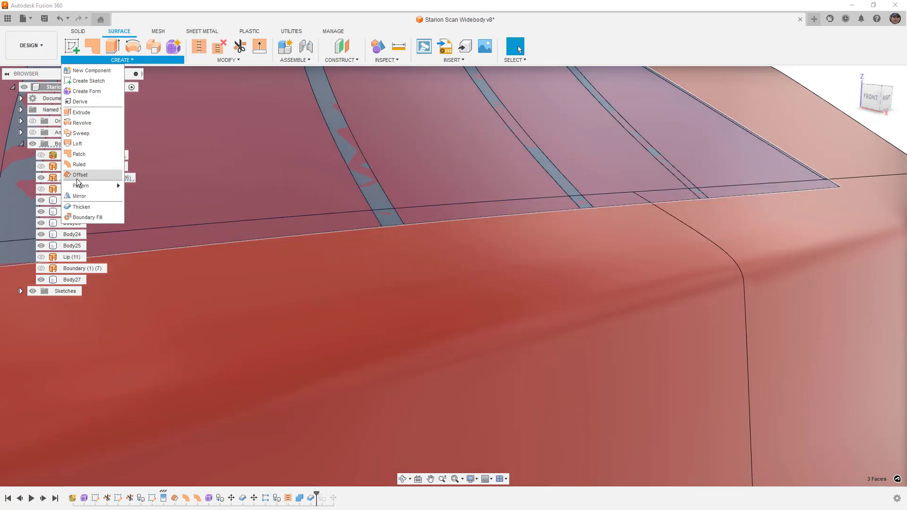
click(80, 175)
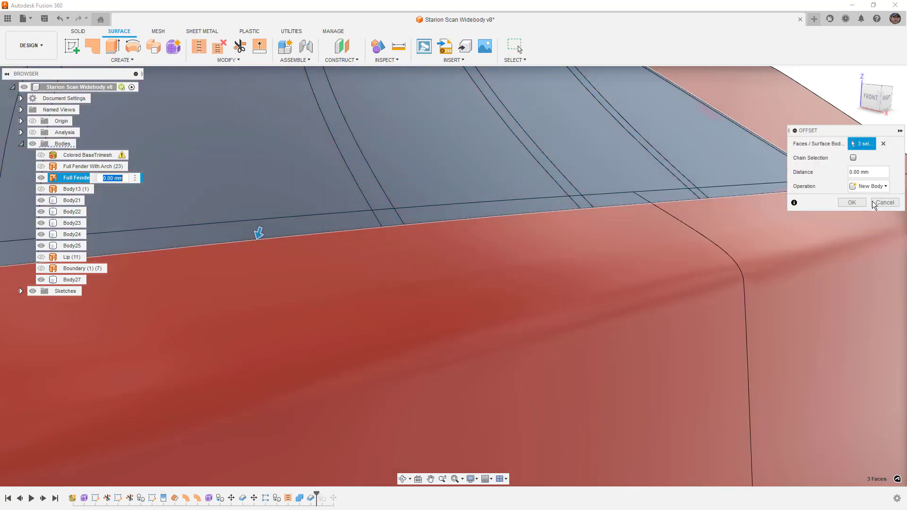
click(874, 202)
key(v)
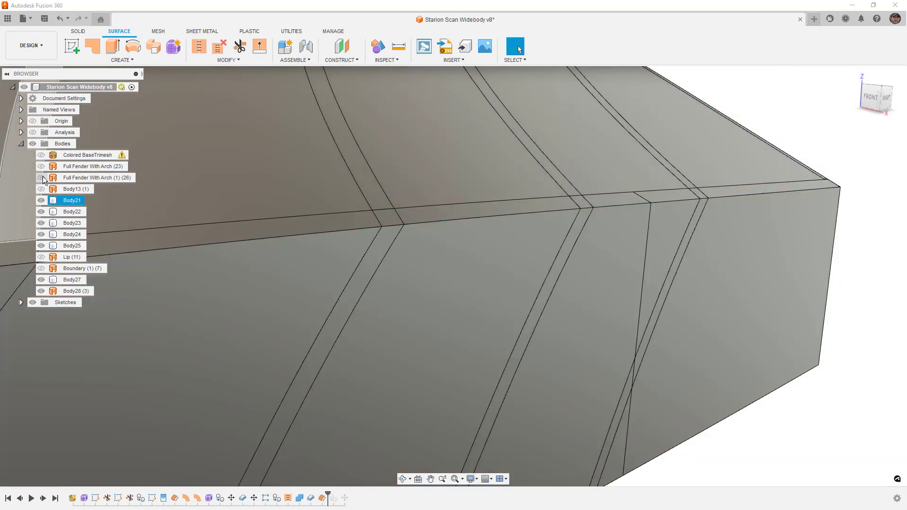
key(F6)
click(608, 180)
Hide Body28 and inner panels Body21–Body25, and show the Lip body
click(41, 291)
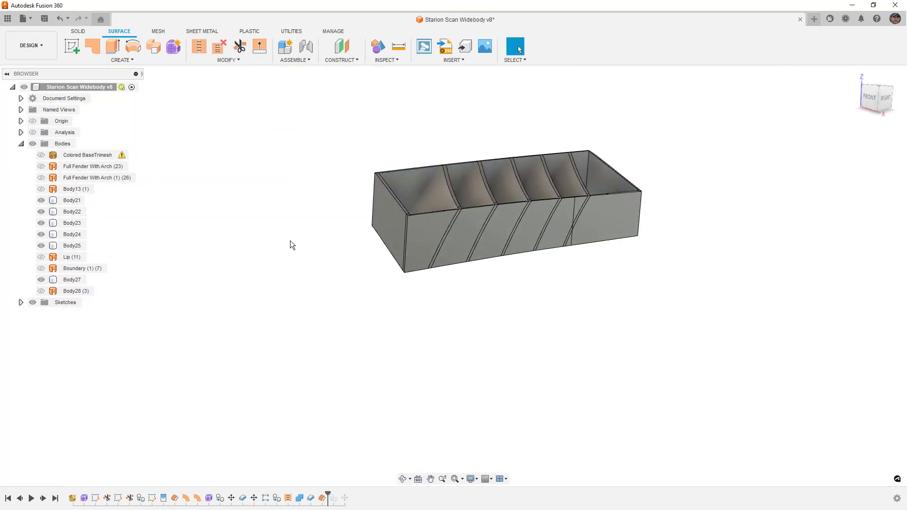
scroll(461, 184, up, 3)
scroll(461, 185, up, 2)
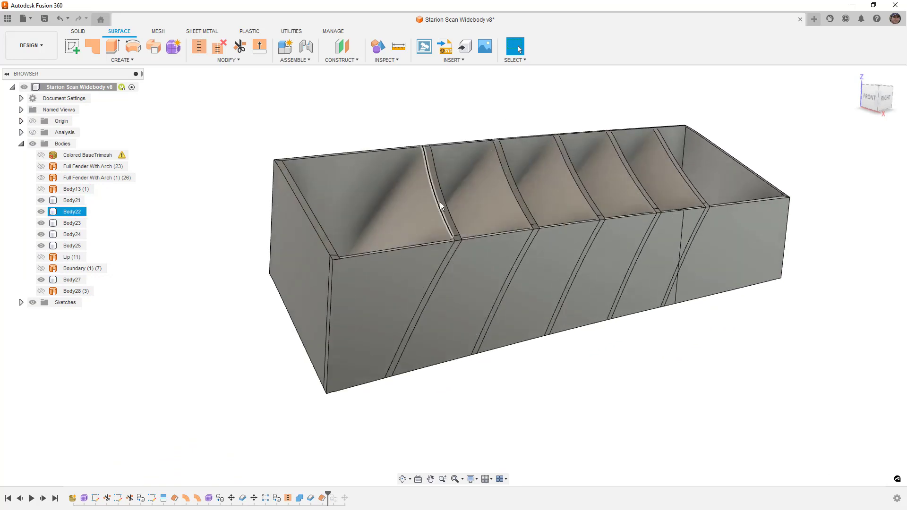
click(41, 212)
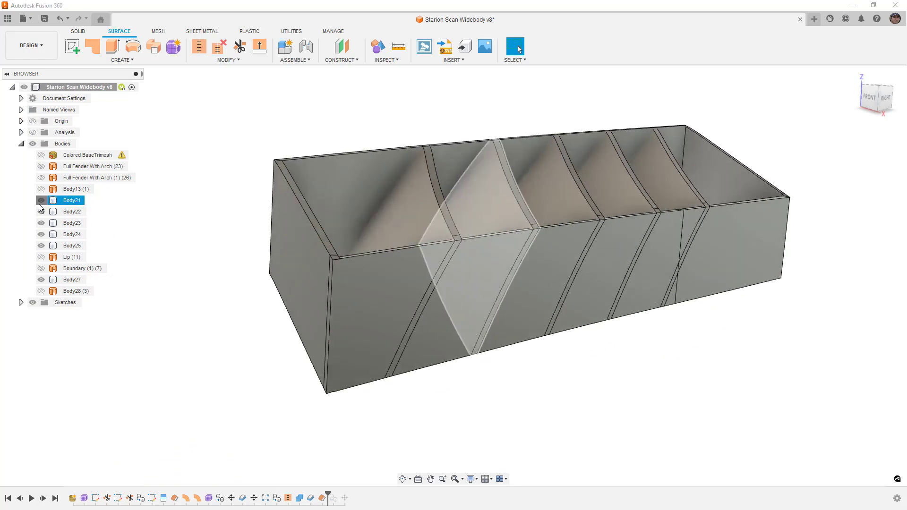
click(41, 200)
click(41, 223)
click(41, 234)
click(42, 245)
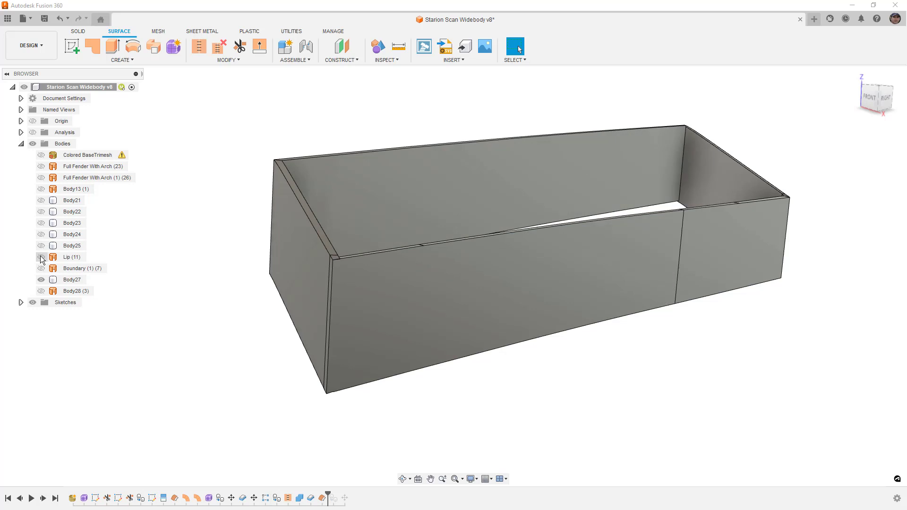
click(42, 257)
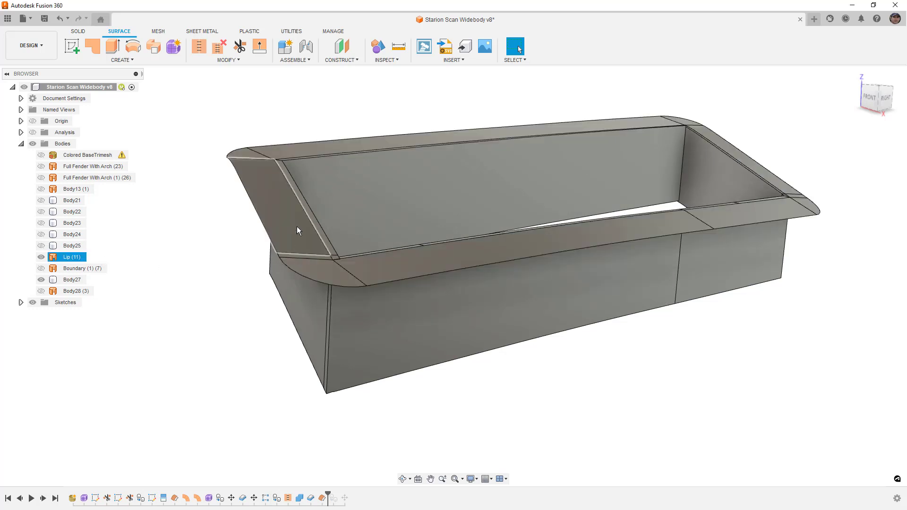
Thicken the lip surface 3 mm into a new solid body
click(322, 184)
key(Escape)
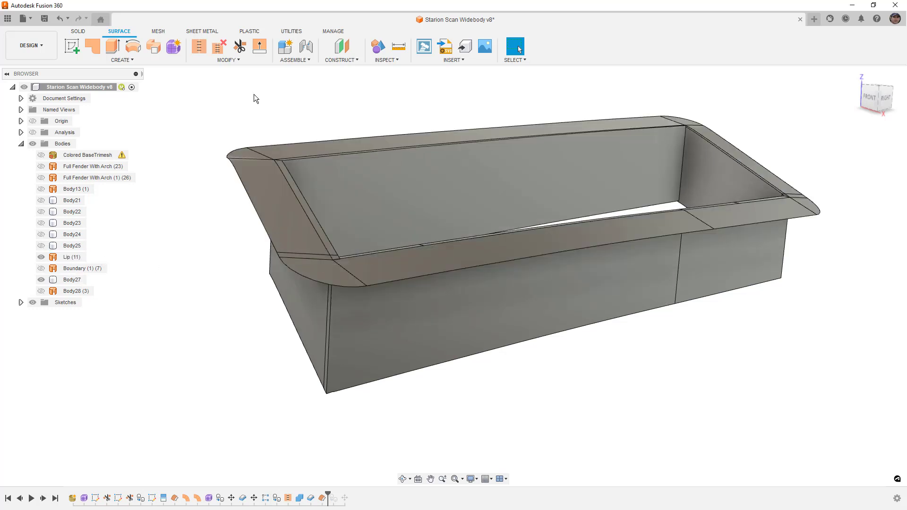
click(130, 60)
click(98, 206)
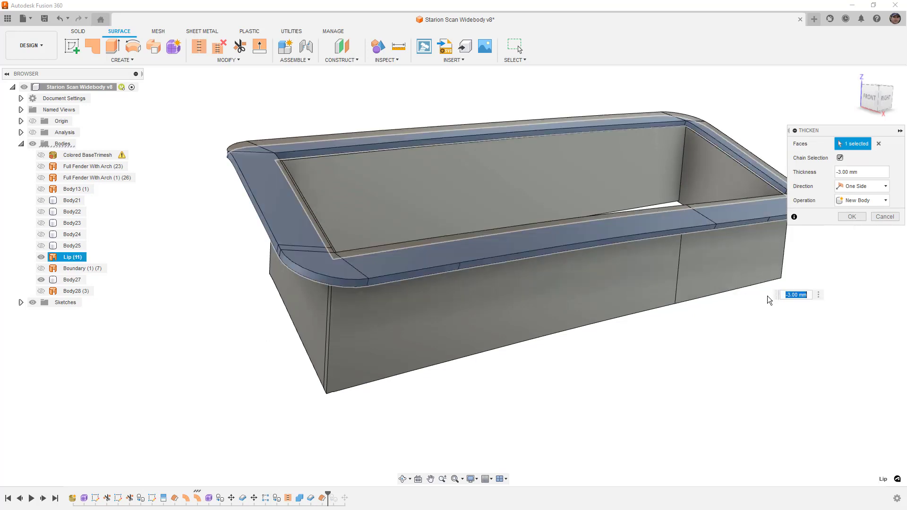
click(846, 172)
text(3)
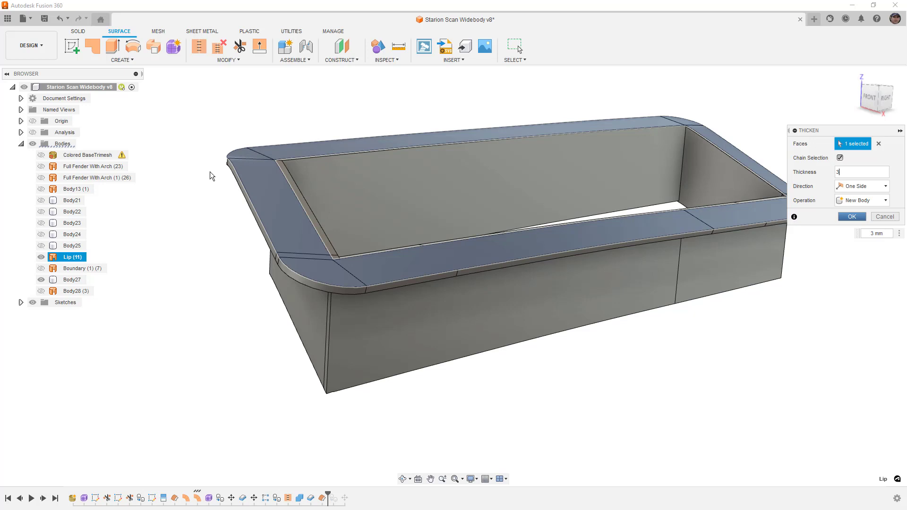
key(Return)
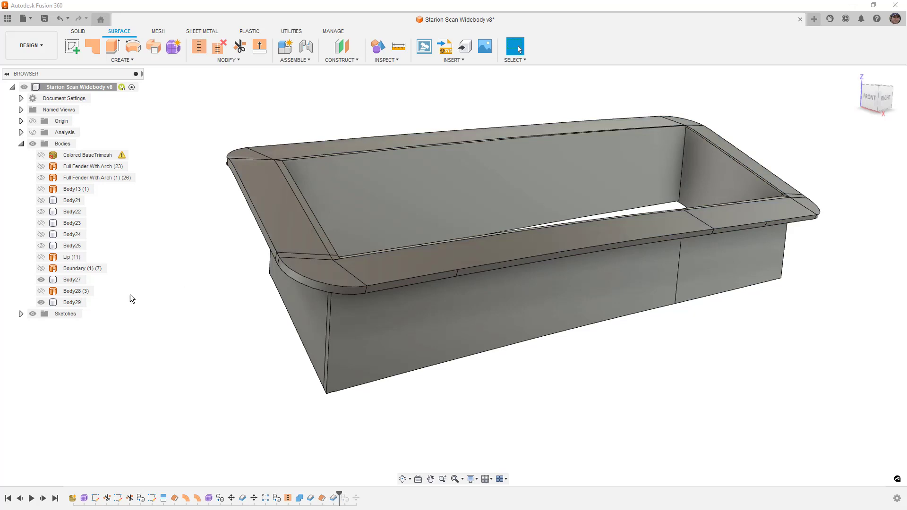
Join the thickened lip Body29 with vent walls Body27 using Combine, then unhide Body28
click(76, 302)
shift+click(72, 279)
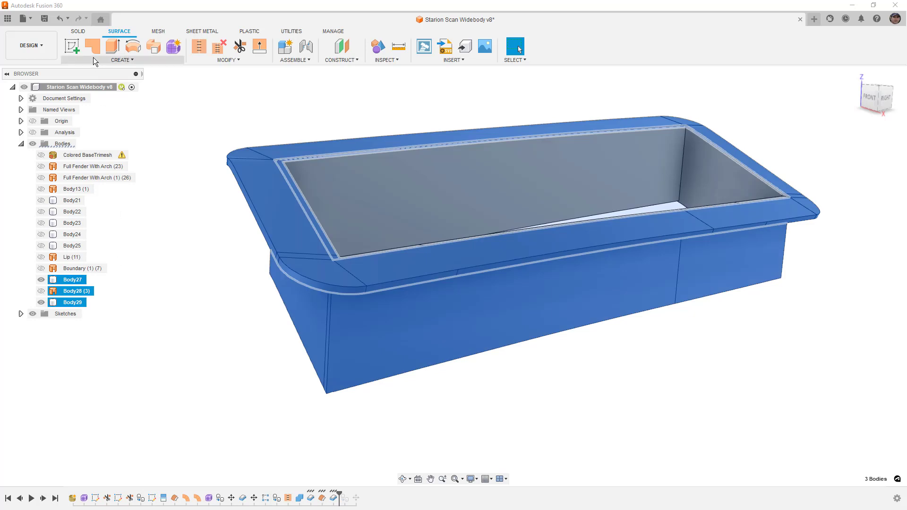
click(79, 31)
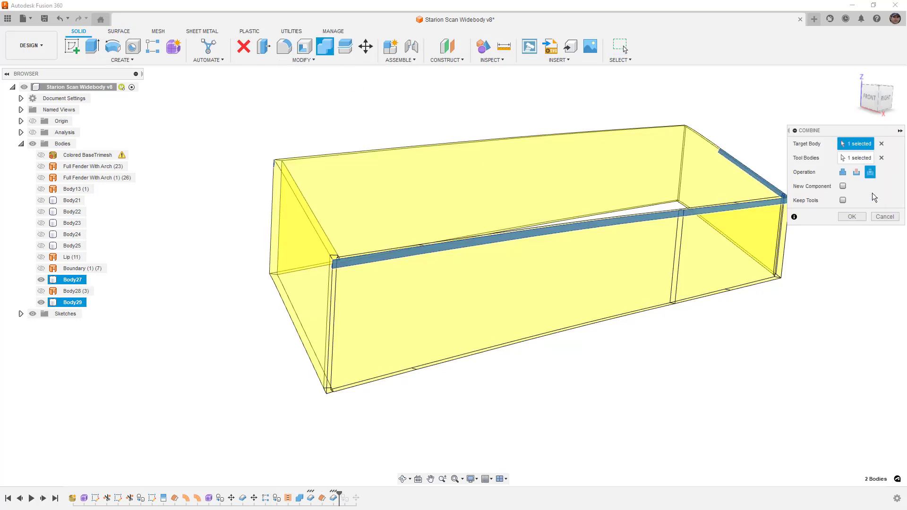
click(844, 172)
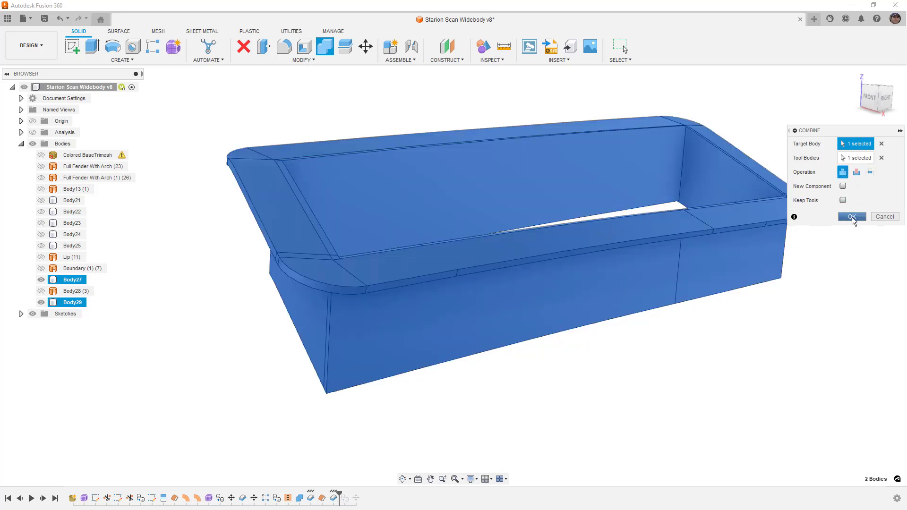
key(Return)
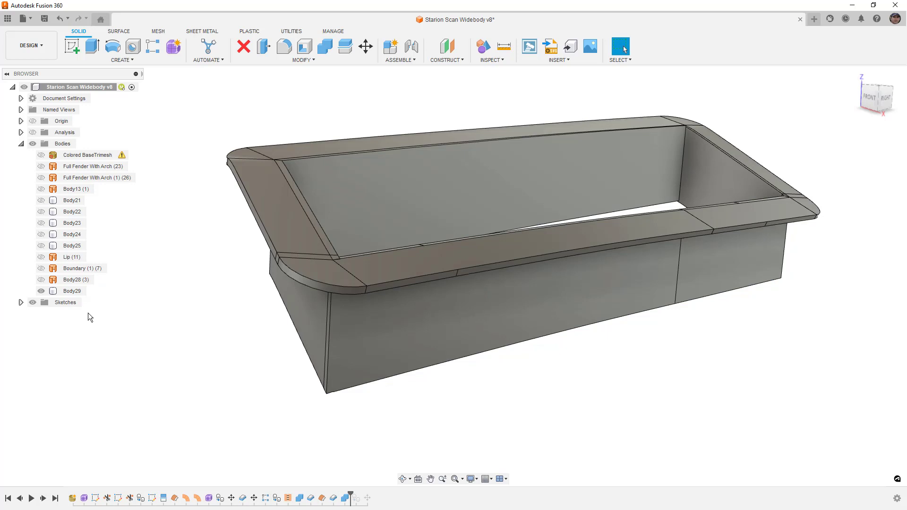
click(42, 280)
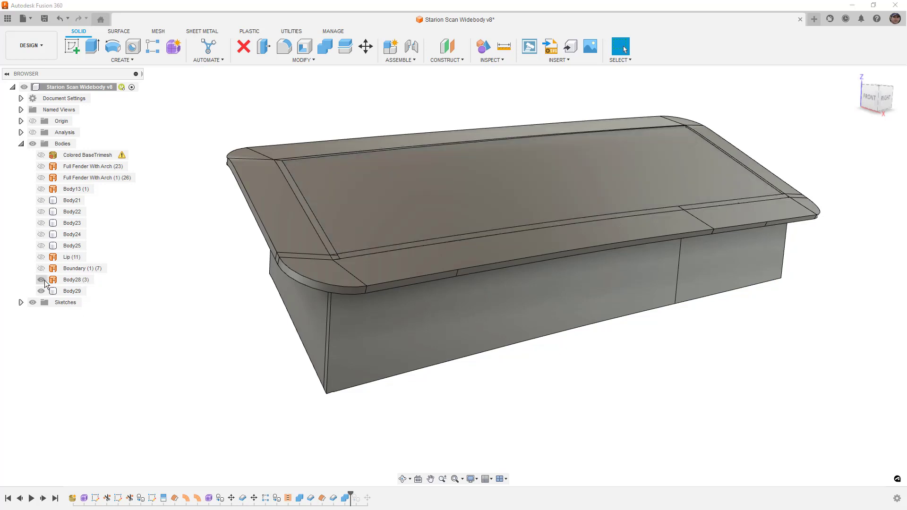
Hide Body29 and start a surface Extend on the plate's top, bottom and right edges
click(41, 291)
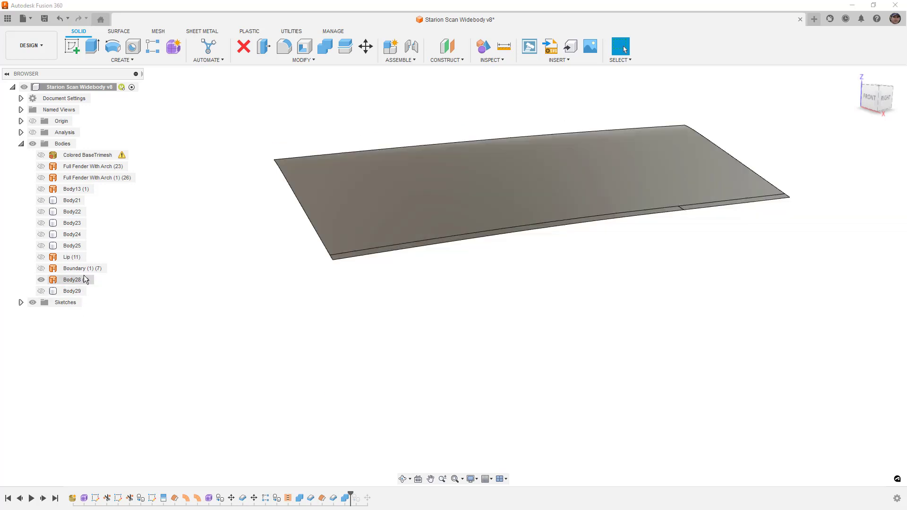
click(126, 33)
click(258, 49)
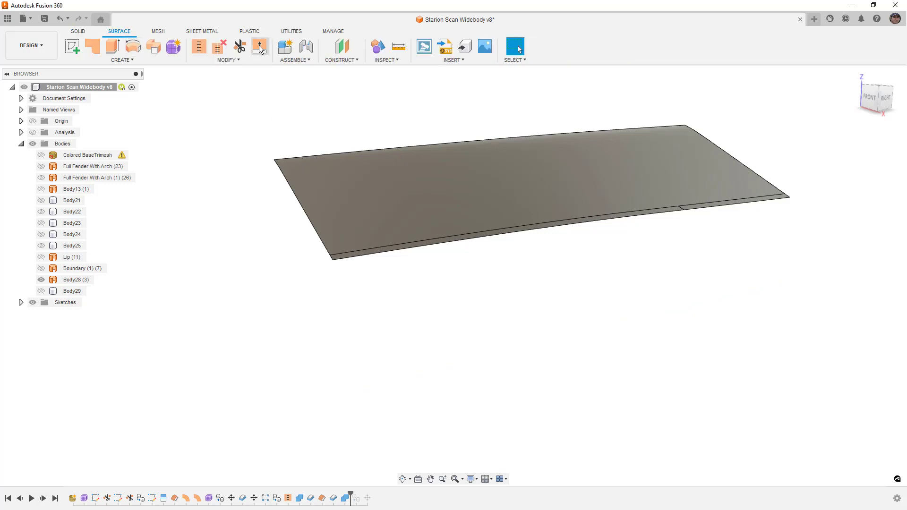
click(315, 156)
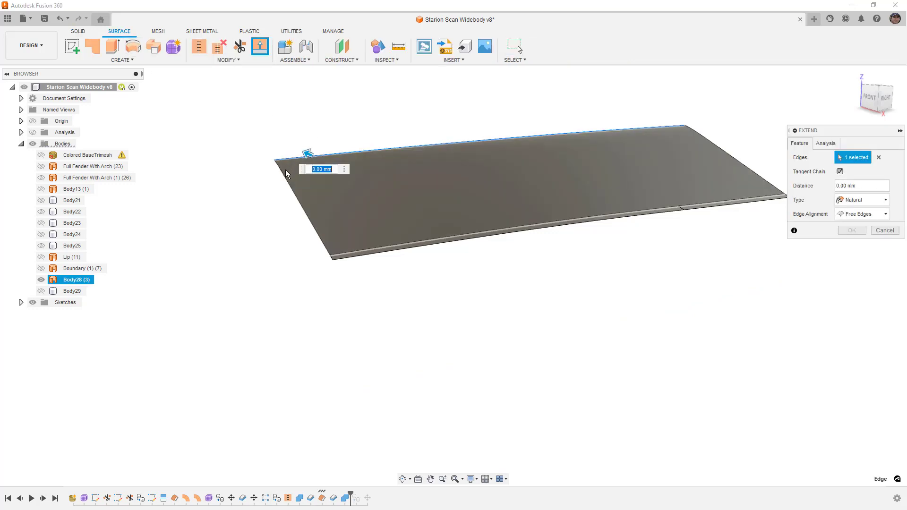
click(363, 264)
click(776, 186)
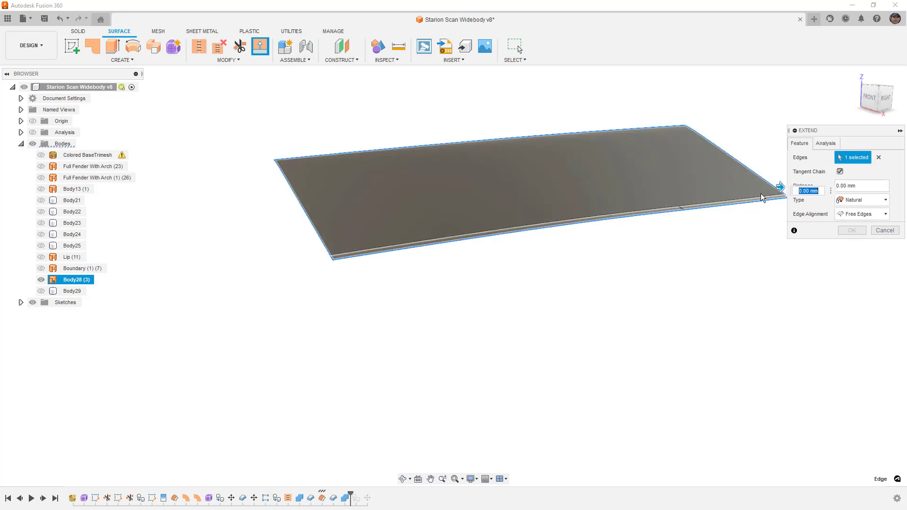
drag(780, 188, 846, 193)
scroll(679, 306, down, 2)
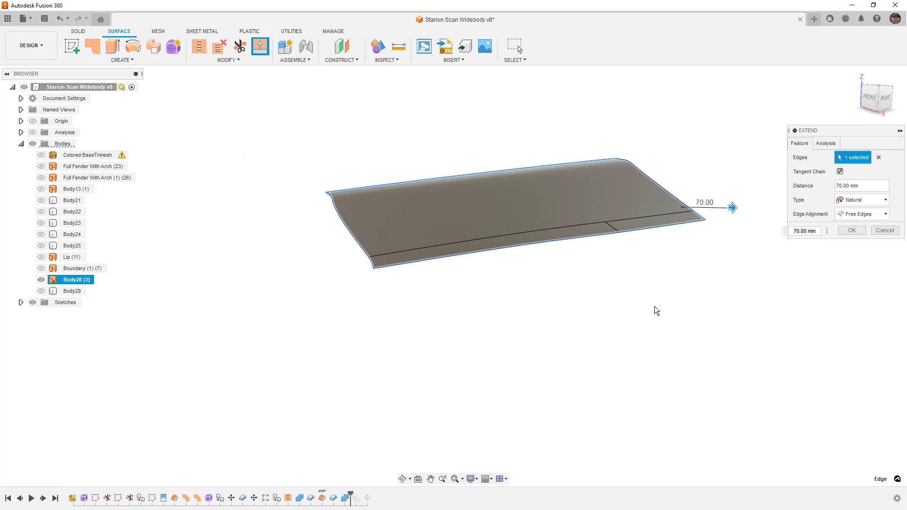
scroll(694, 265, up, 2)
key(Tab)
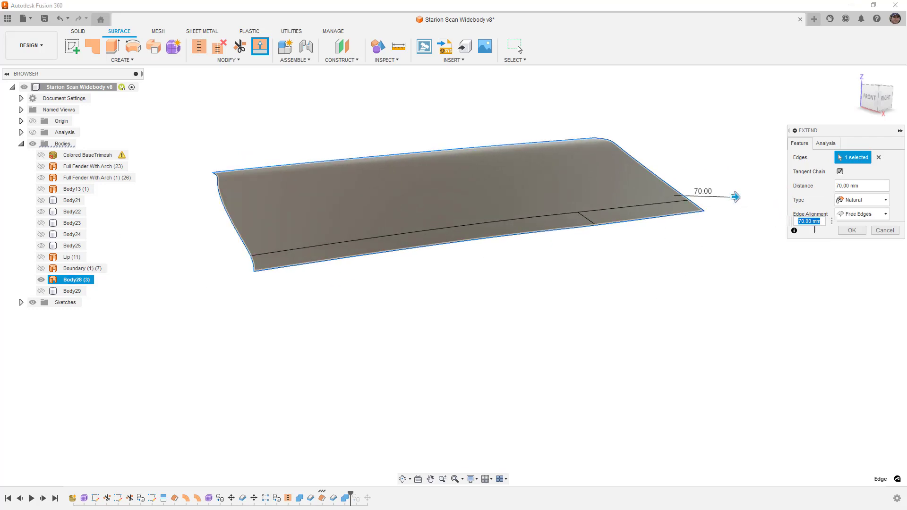
Set the extension to 70 mm with Tangent type and apply it
click(42, 292)
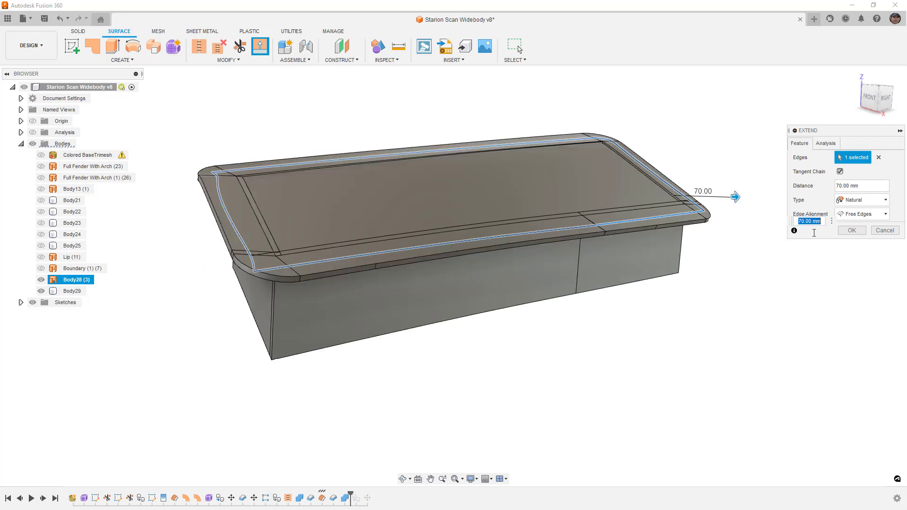
click(861, 202)
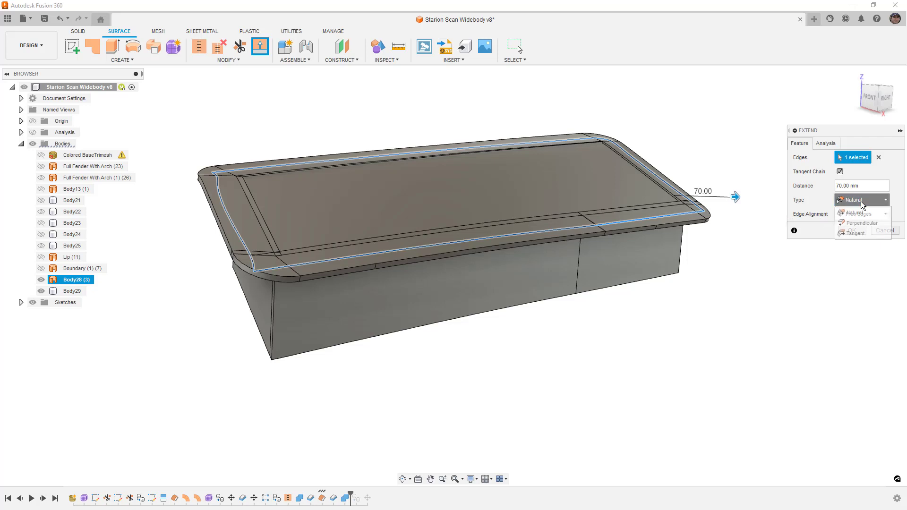
click(864, 232)
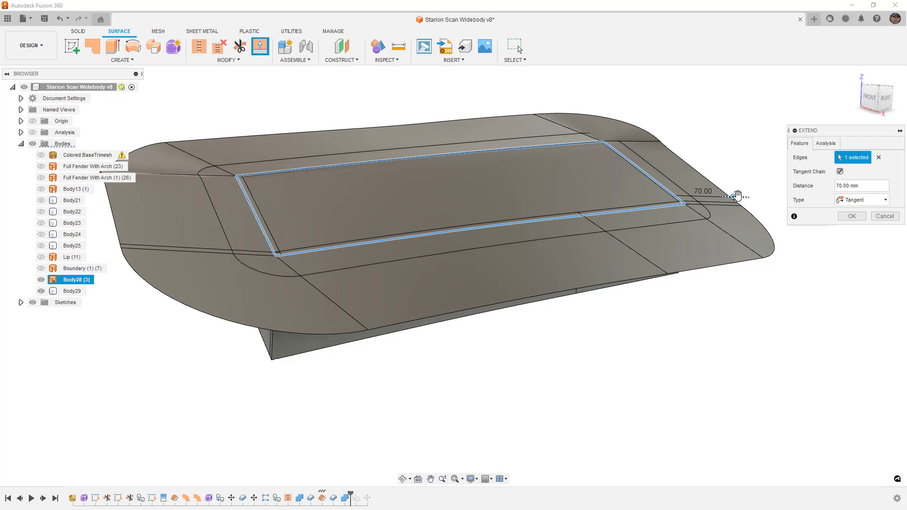
scroll(628, 135, up, 3)
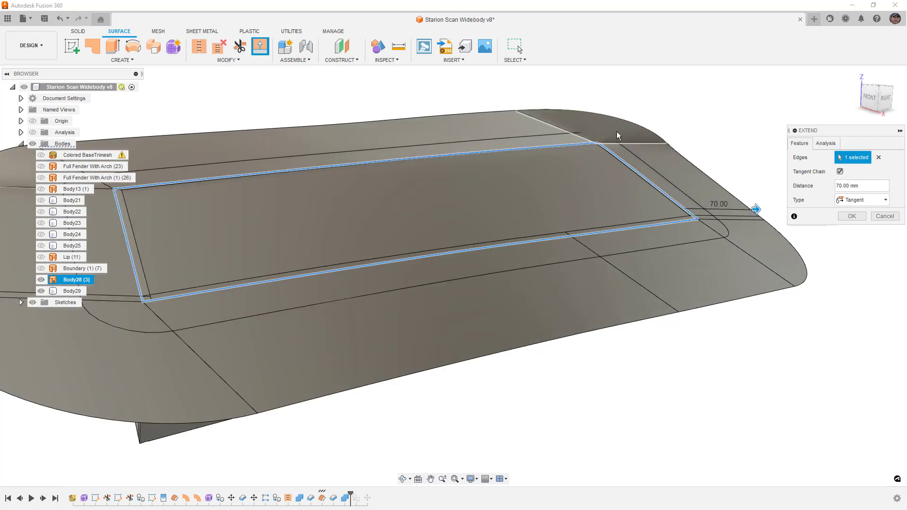
shift+middle_drag(240, 180, 264, 195)
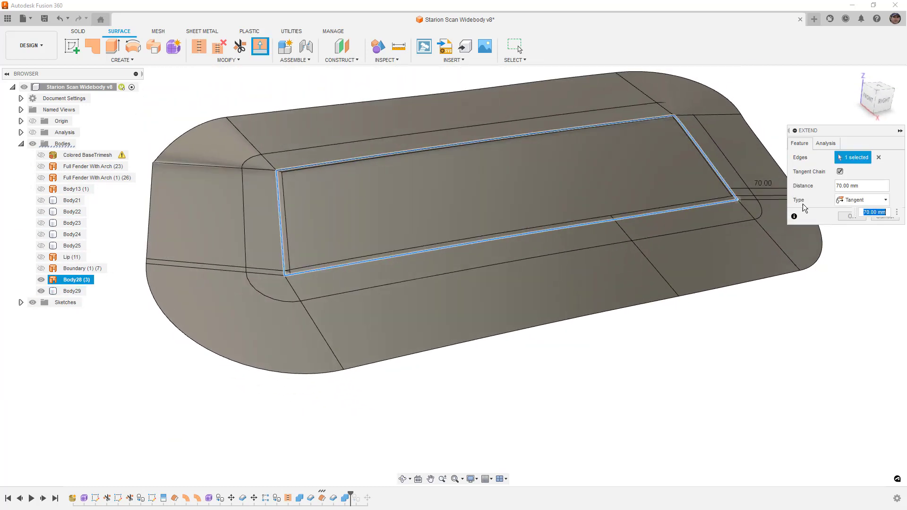
click(850, 216)
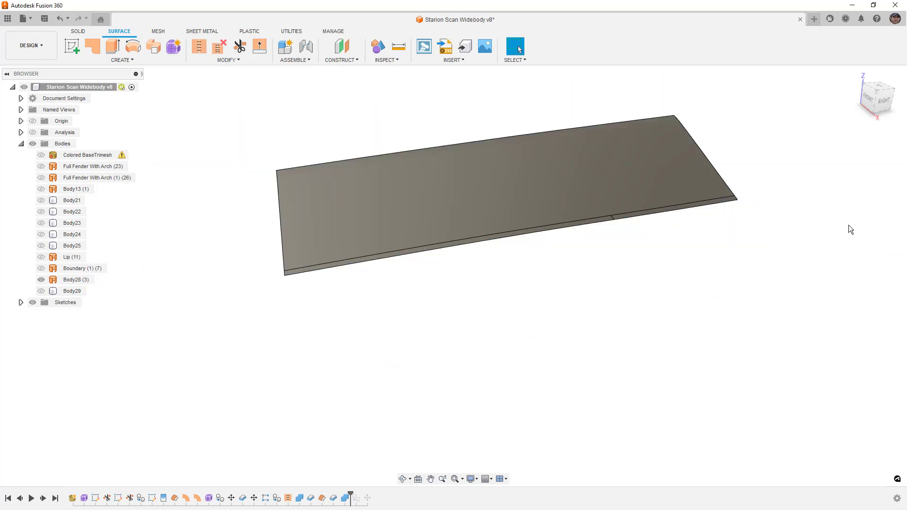
shift+middle_drag(271, 274, 349, 246)
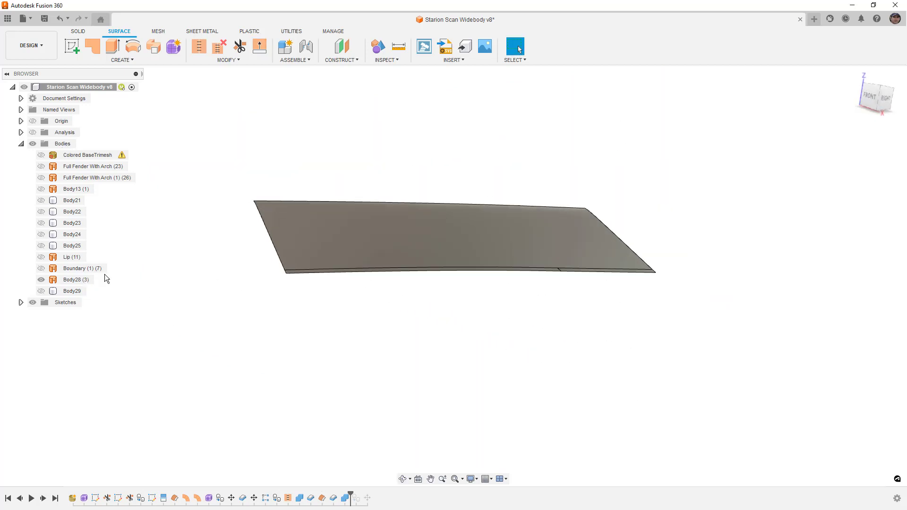
Hide Body28 and show Body29 plus divider panels Body21–Body25
click(41, 280)
click(41, 292)
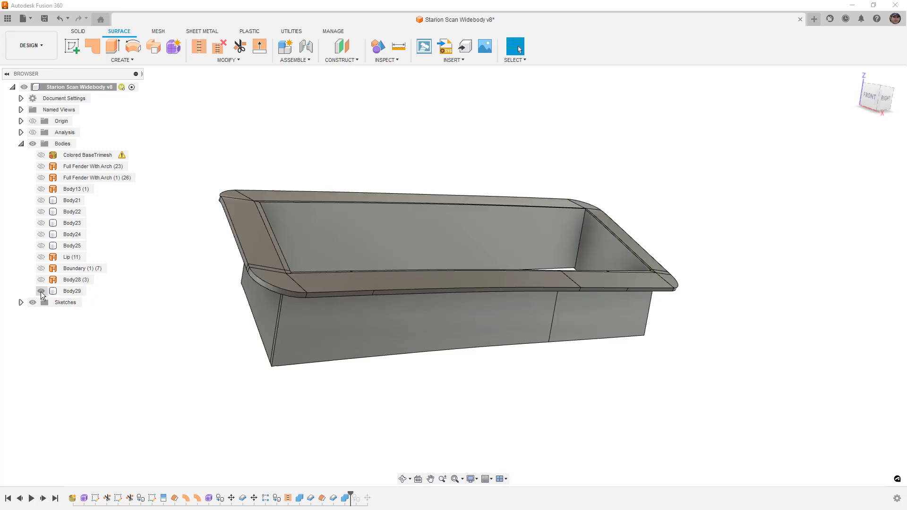
click(41, 200)
click(41, 211)
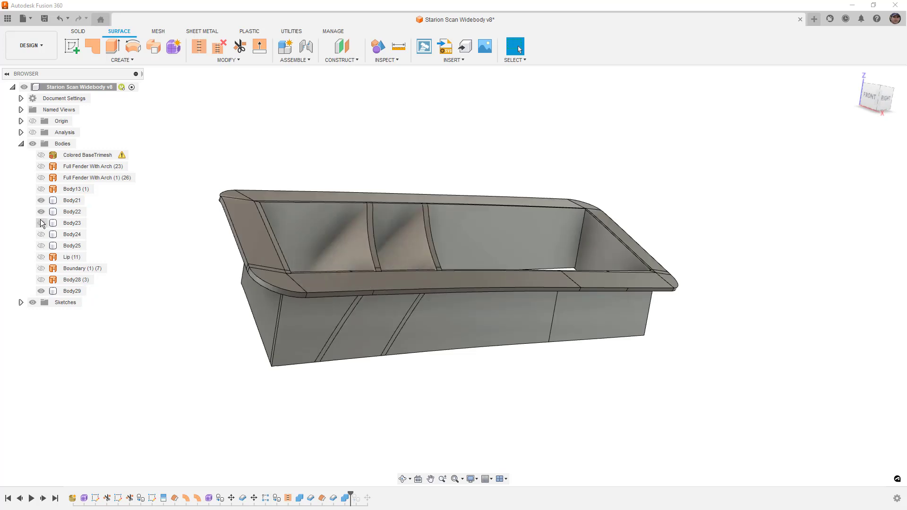
click(41, 223)
click(41, 235)
click(42, 246)
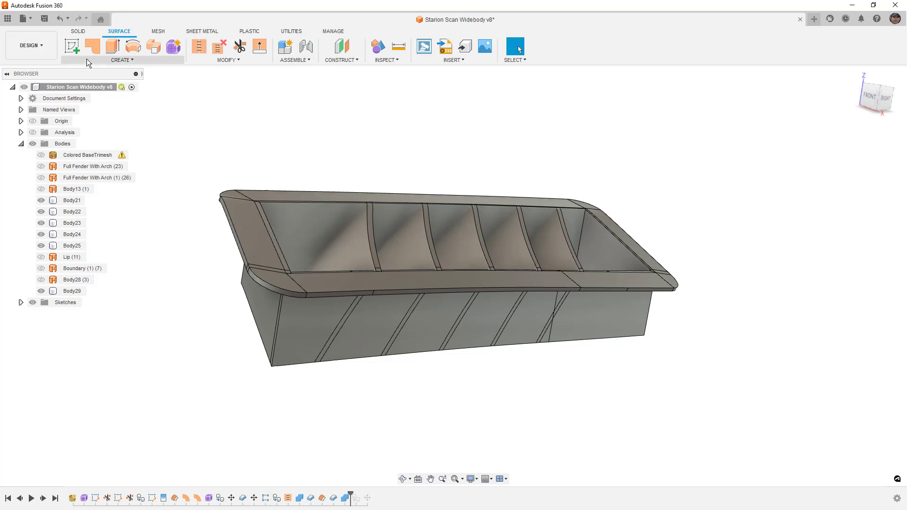
Combine panels Body21–Body25 into target Body29 with a Join
click(72, 31)
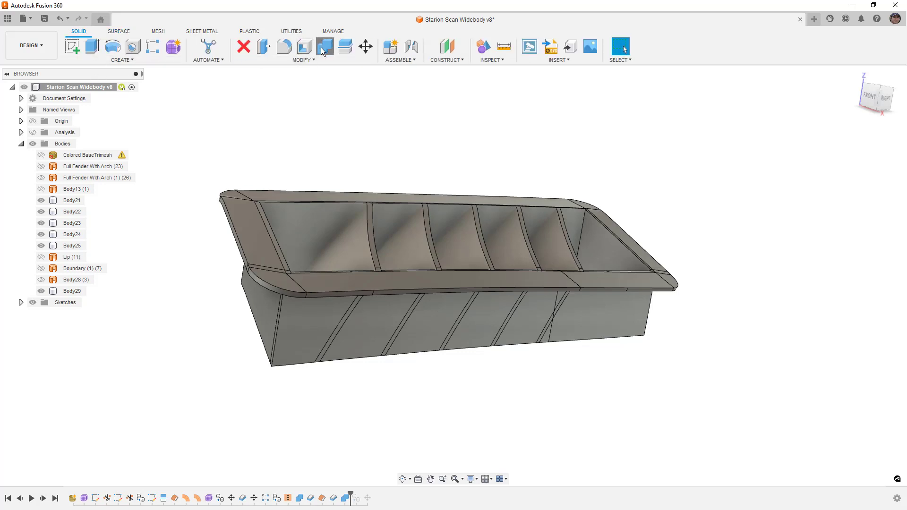
click(325, 46)
click(285, 346)
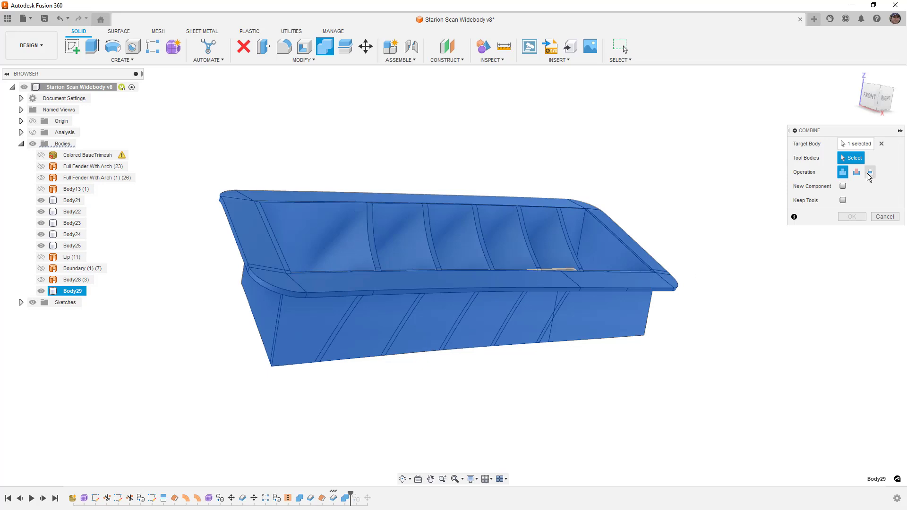
click(551, 249)
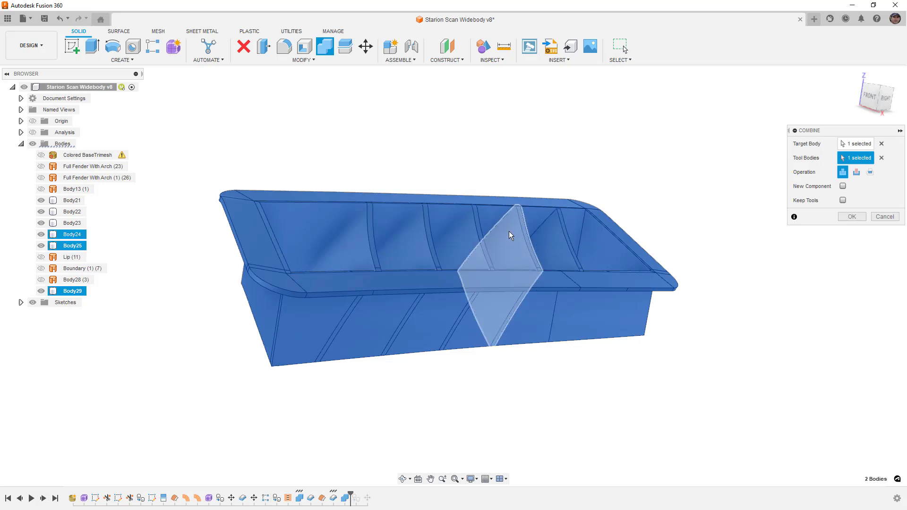
click(481, 238)
click(442, 239)
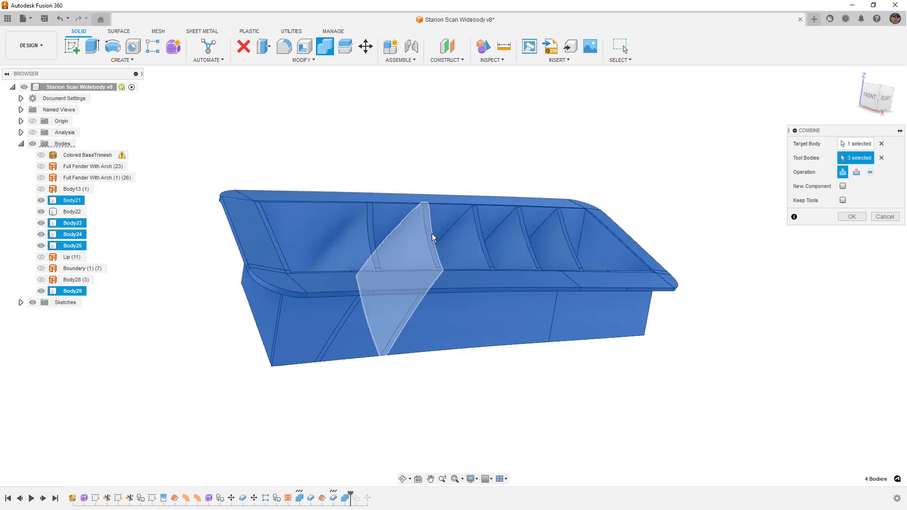
click(411, 239)
click(397, 237)
shift+middle_drag(572, 348, 537, 363)
shift+middle_drag(533, 286, 701, 220)
shift+middle_drag(459, 336, 505, 364)
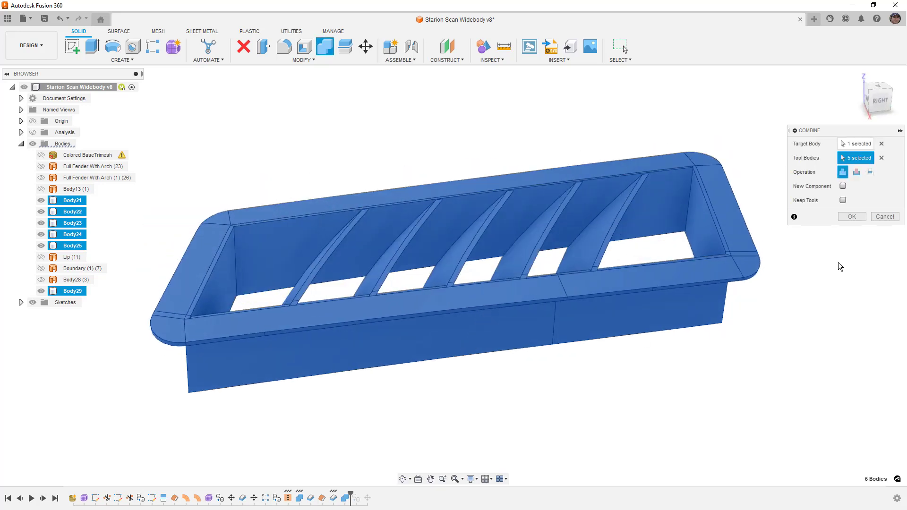
click(853, 217)
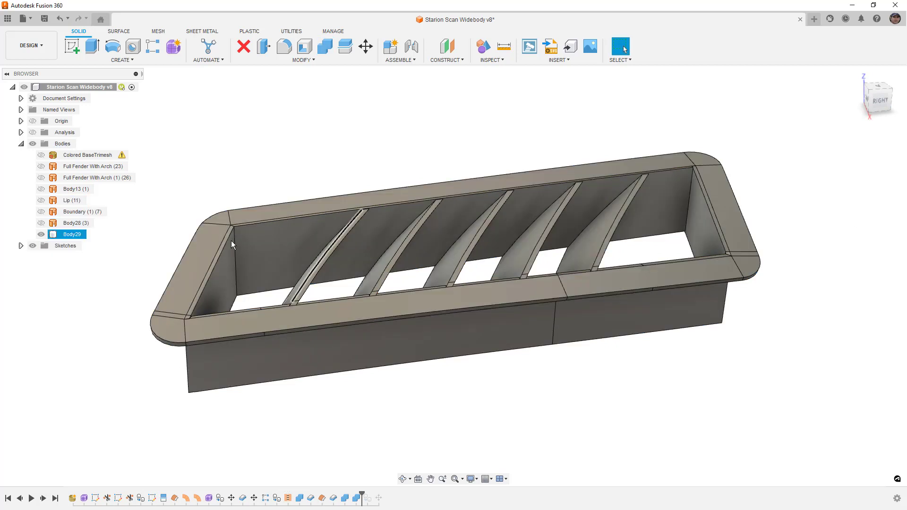
Show the fender and split Body29 with it, with extend turned off
click(42, 178)
shift+middle_drag(191, 177, 511, 164)
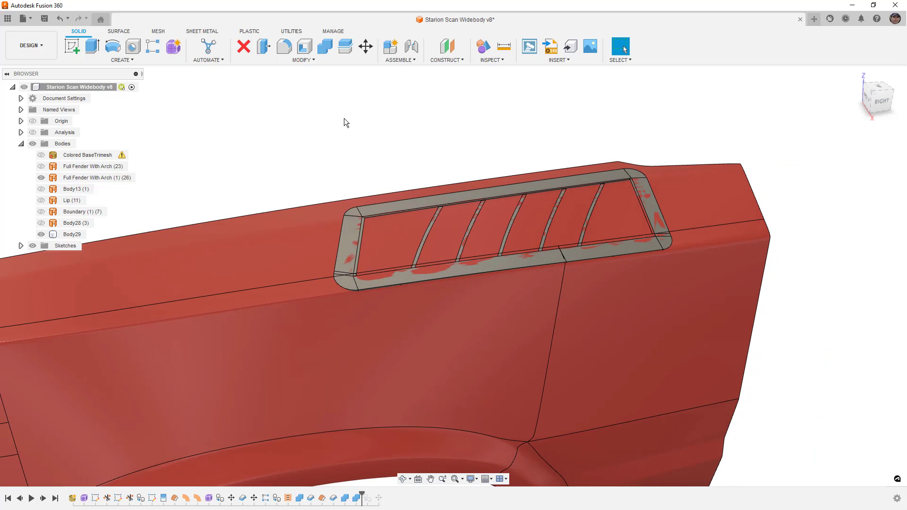
click(128, 34)
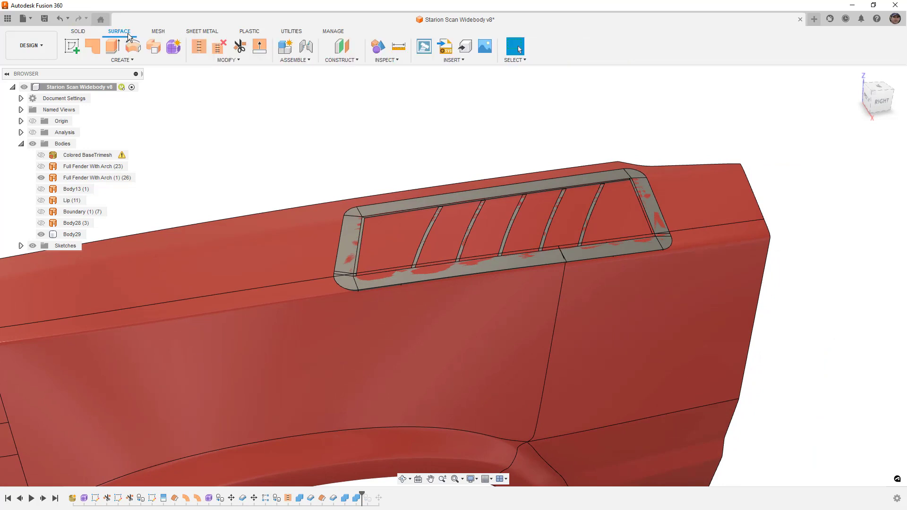
click(231, 60)
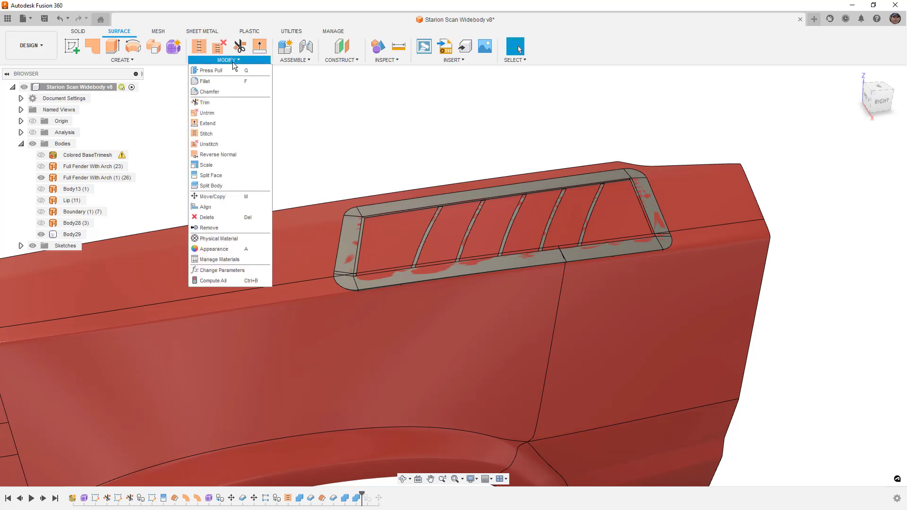
click(223, 185)
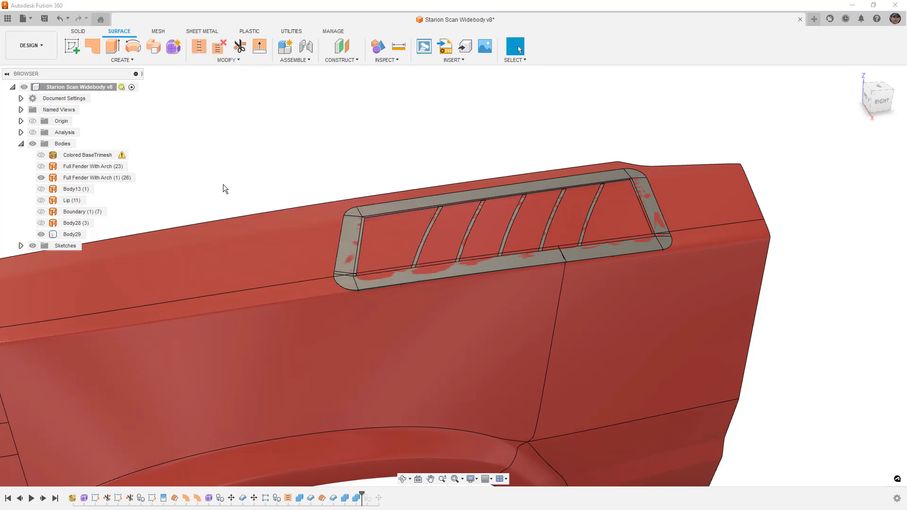
click(72, 234)
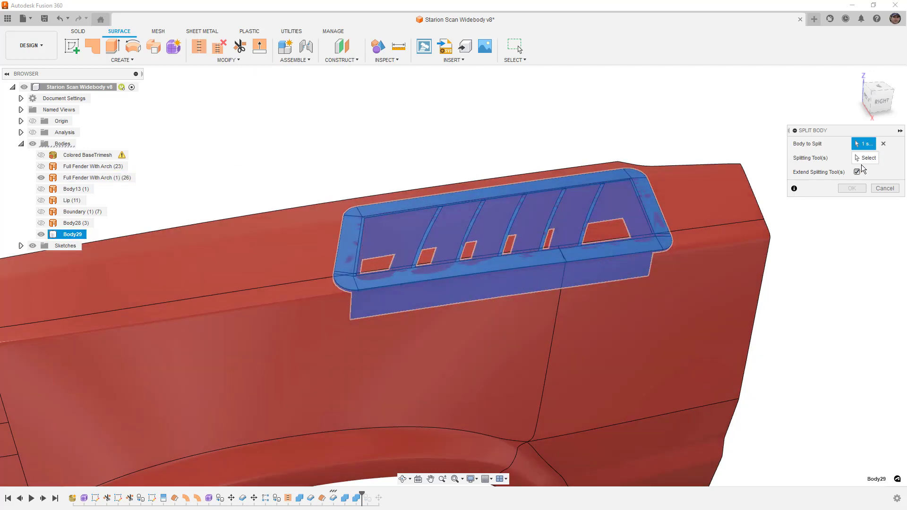
click(865, 159)
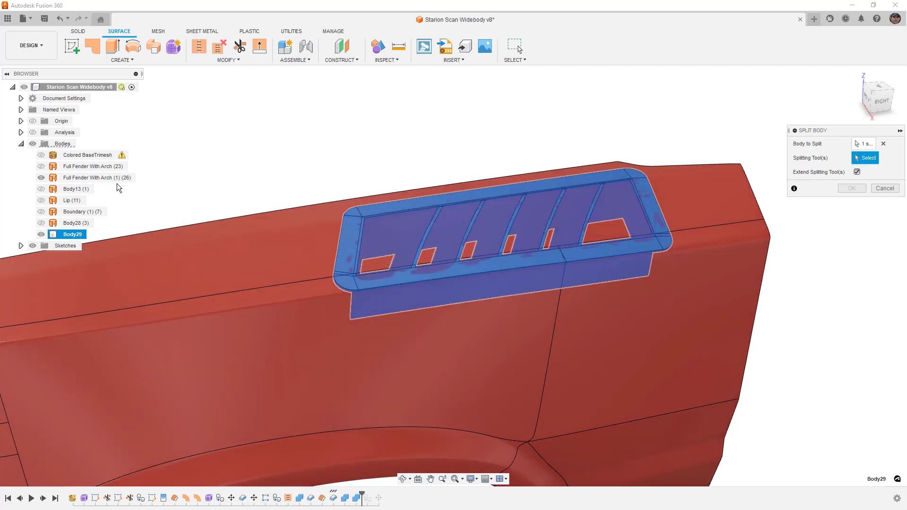
click(94, 177)
click(858, 172)
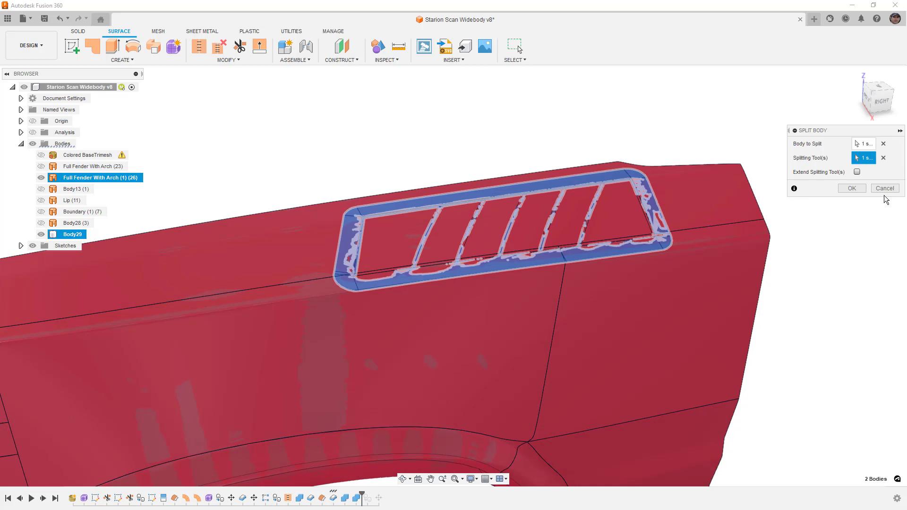
click(858, 189)
Delete the Body29 piece, keeping Body30, and hide the fender again
click(70, 246)
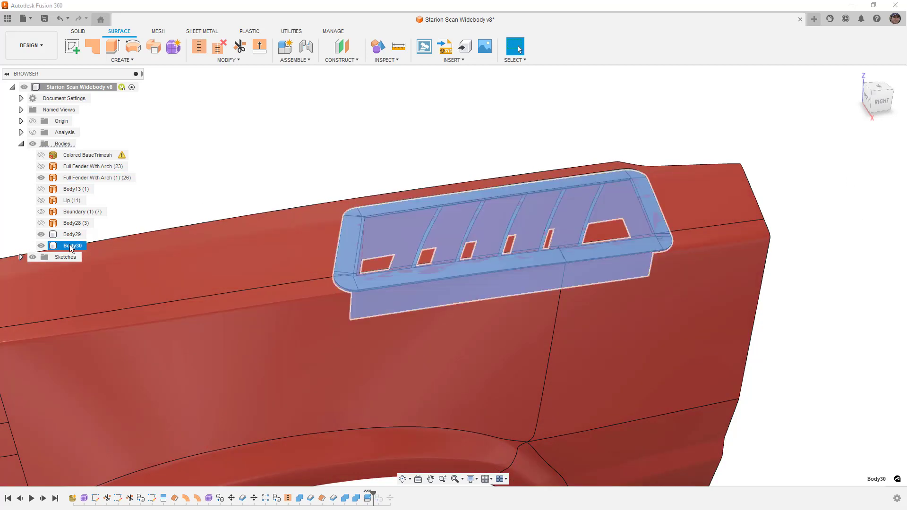
click(69, 235)
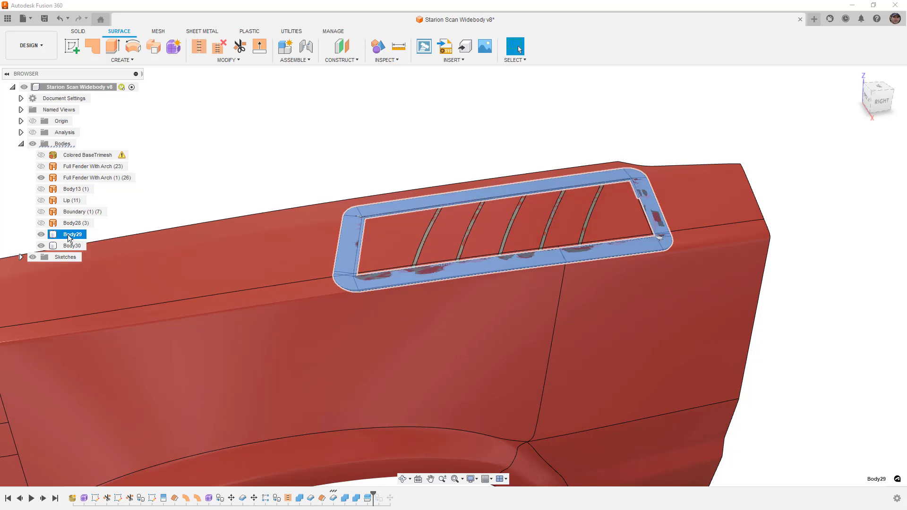
right_click(69, 236)
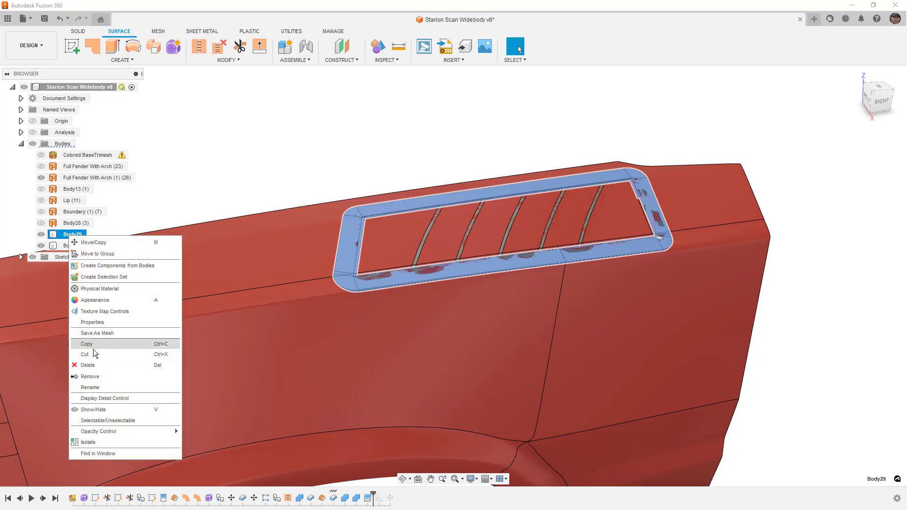
click(73, 377)
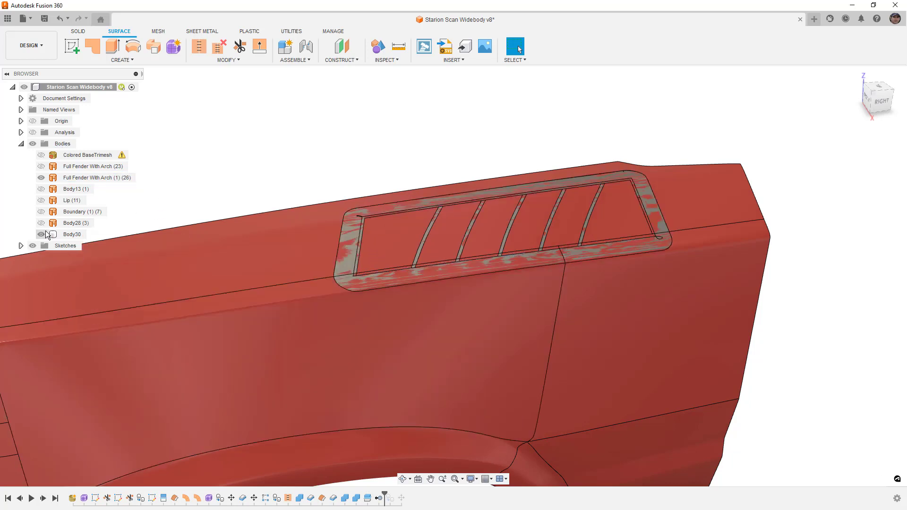
click(41, 178)
click(42, 177)
Select the small elliptical sliver face at a vent corner, then save a new version
shift+middle_drag(188, 174, 289, 211)
scroll(333, 219, up, 10)
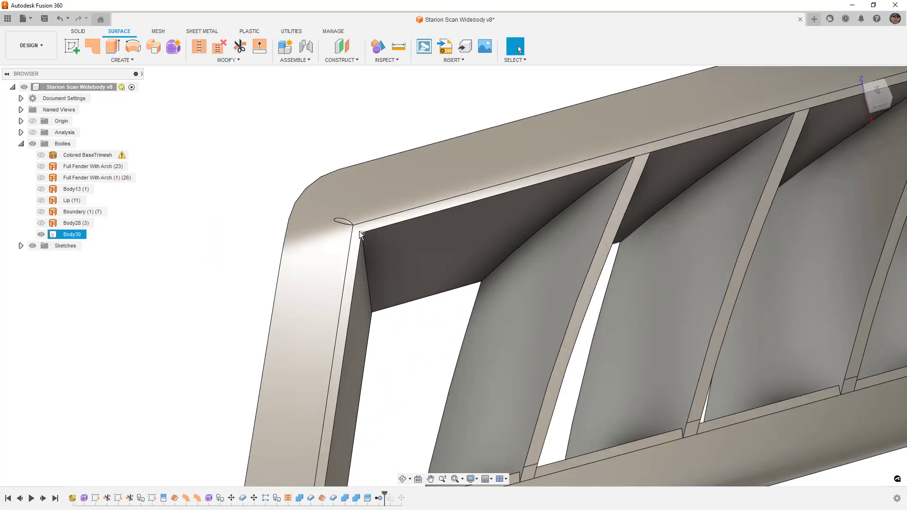
key(Escape)
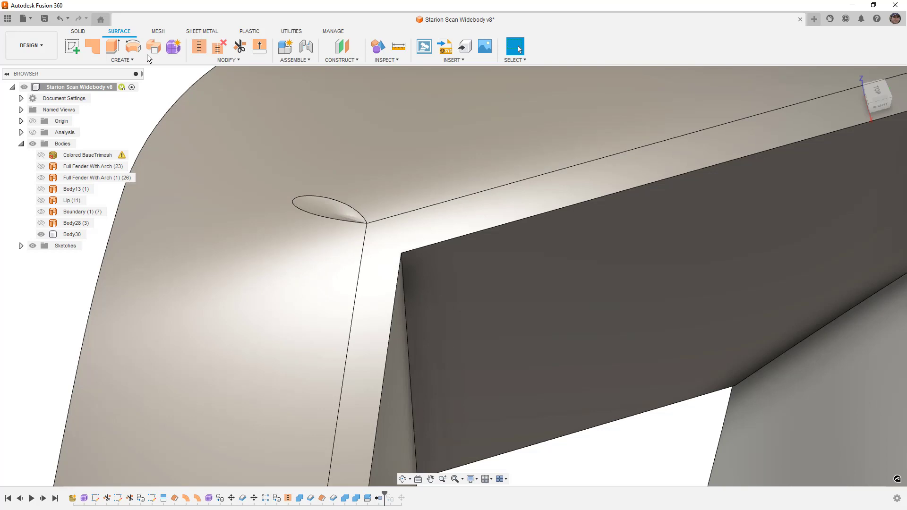
click(77, 32)
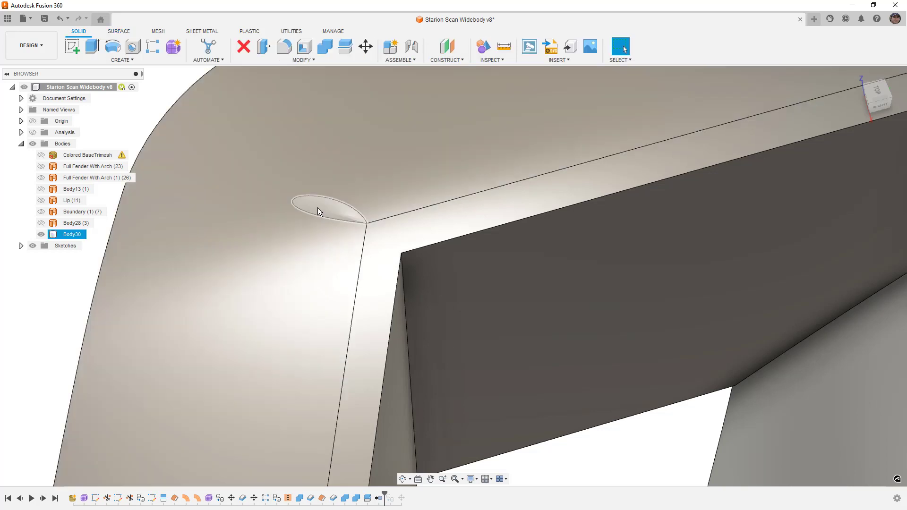
click(319, 208)
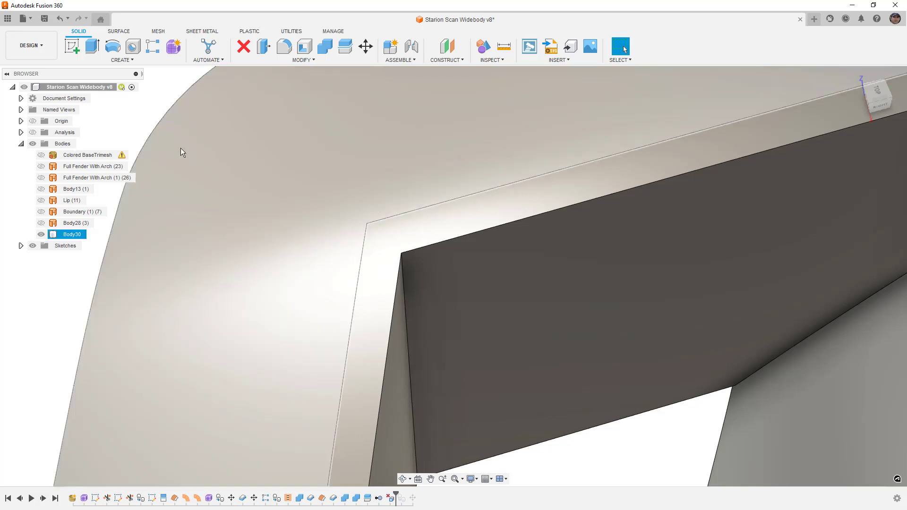
scroll(361, 191, down, 10)
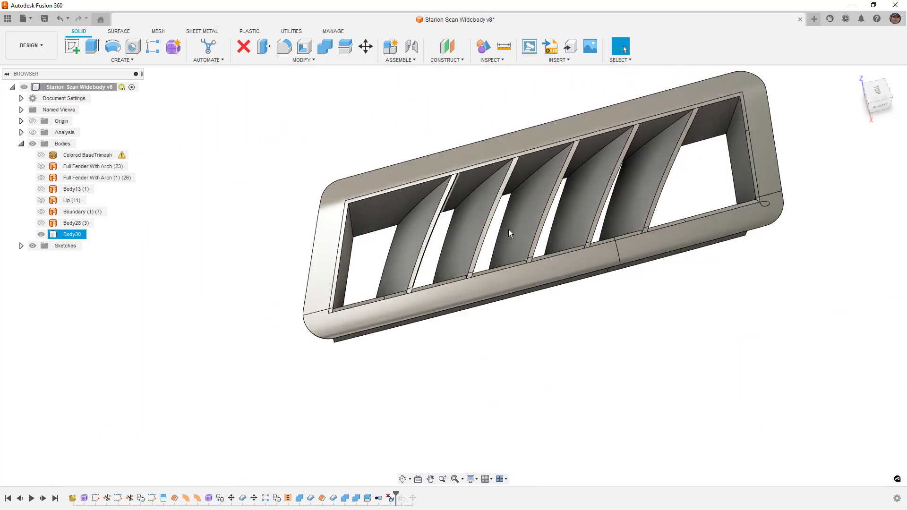
scroll(776, 210, up, 8)
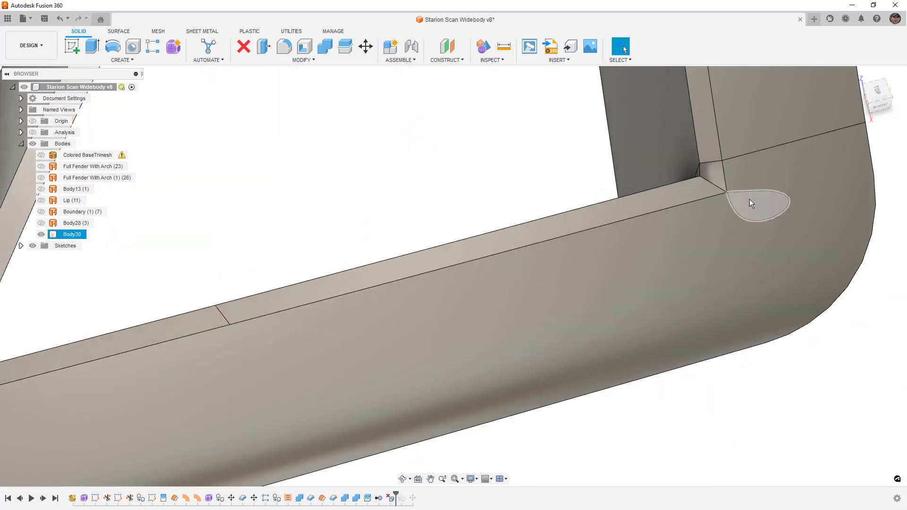
key(F6)
shift+middle_drag(737, 306, 697, 348)
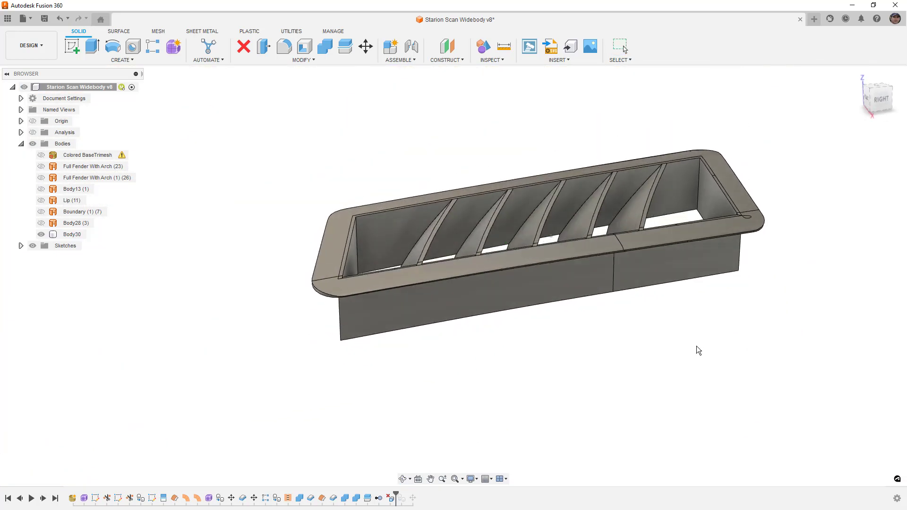
key(ctrl+s)
key(Return)
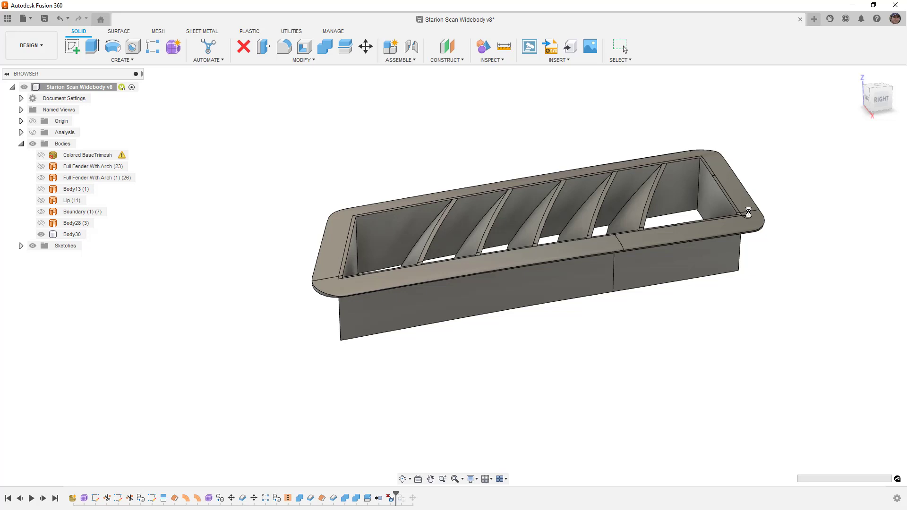
Delete the teardrop sliver face at Body30's corner so the gap heals
click(749, 213)
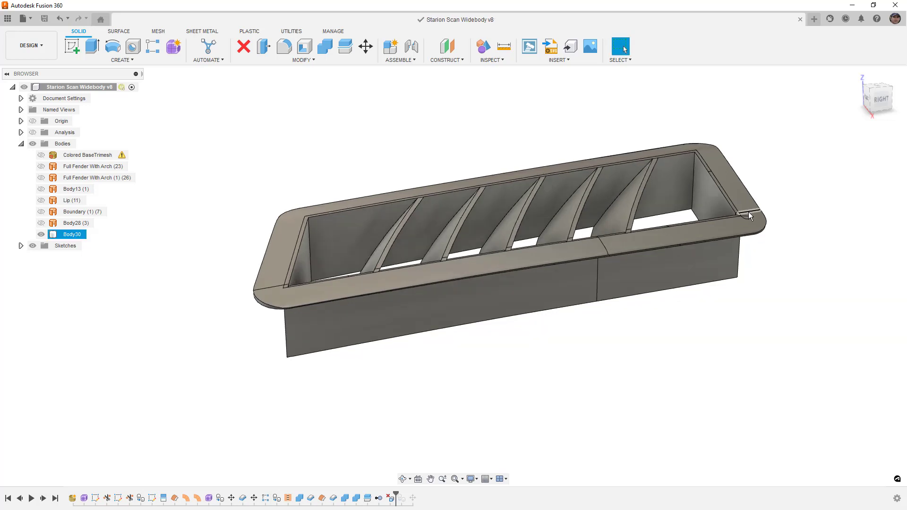
scroll(747, 218, up, 5)
scroll(744, 221, up, 2)
click(744, 220)
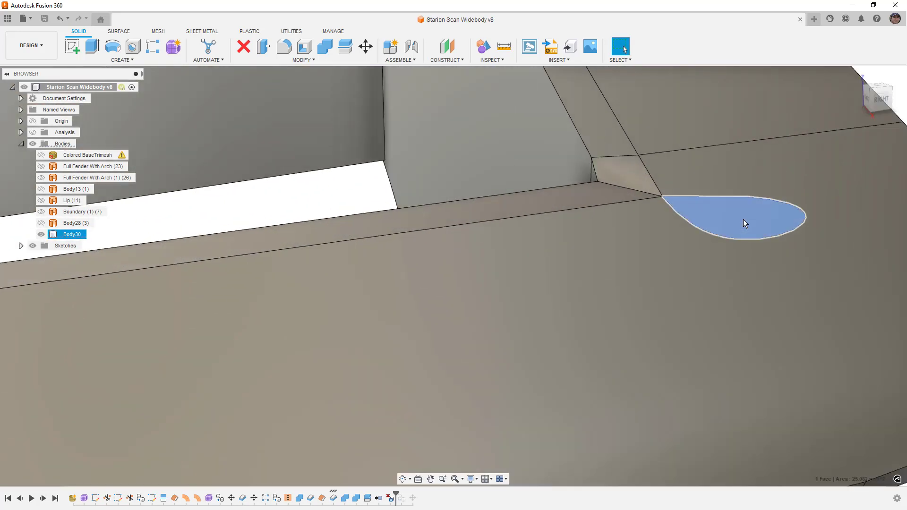
key(Delete)
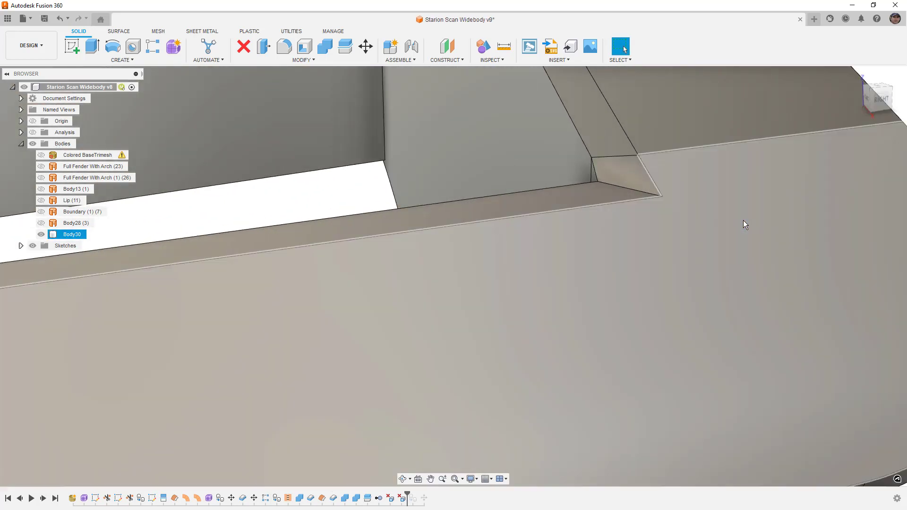
scroll(744, 222, down, 6)
scroll(737, 223, down, 6)
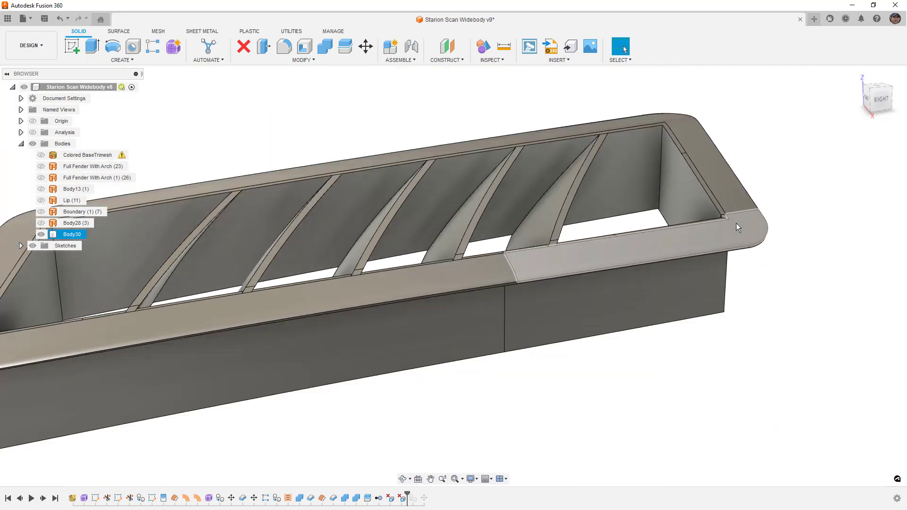
key(Escape)
mouse_move(665, 310)
shift+middle_down()
mouse_move(725, 298)
mouse_move(717, 312)
mouse_move(713, 295)
mouse_move(641, 309)
mouse_move(648, 333)
mouse_move(657, 312)
shift+middle_up()
Delete the fender's flat top face and two edge strips to open the vent hole, then show Body30
click(41, 177)
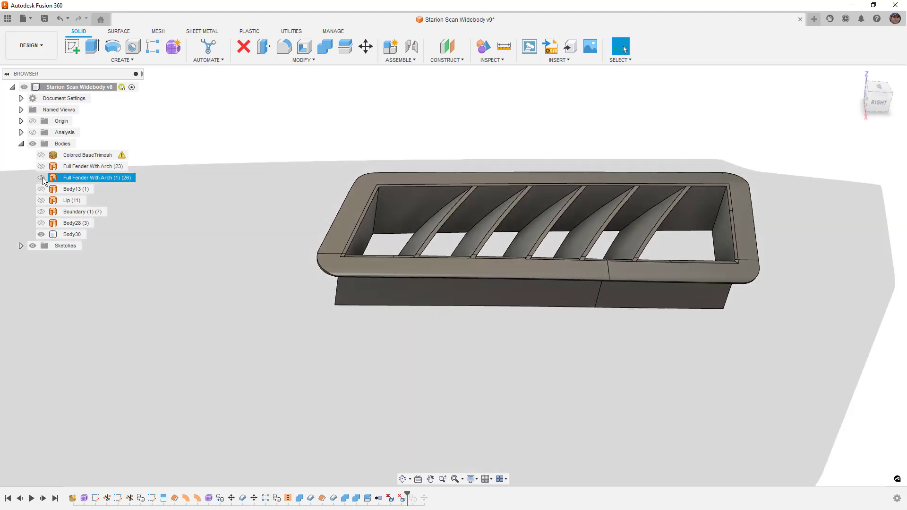
click(41, 235)
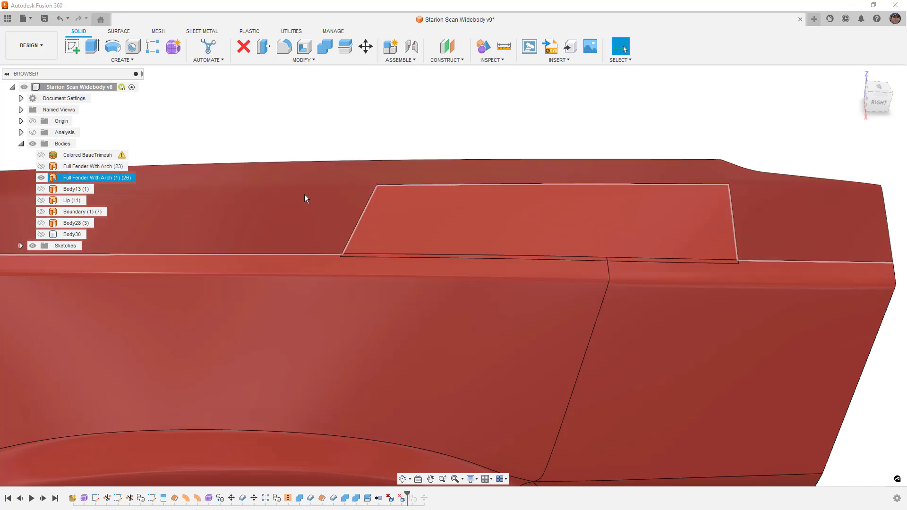
click(448, 212)
click(119, 32)
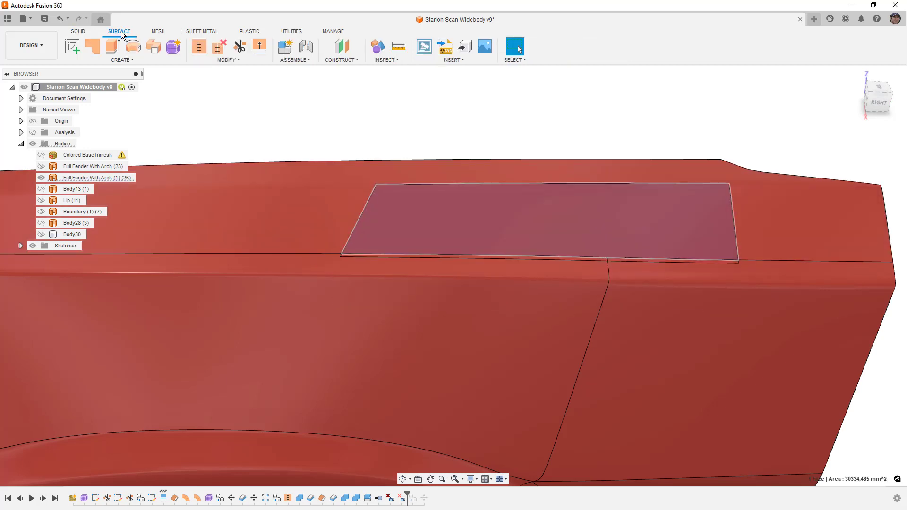
scroll(594, 266, up, 5)
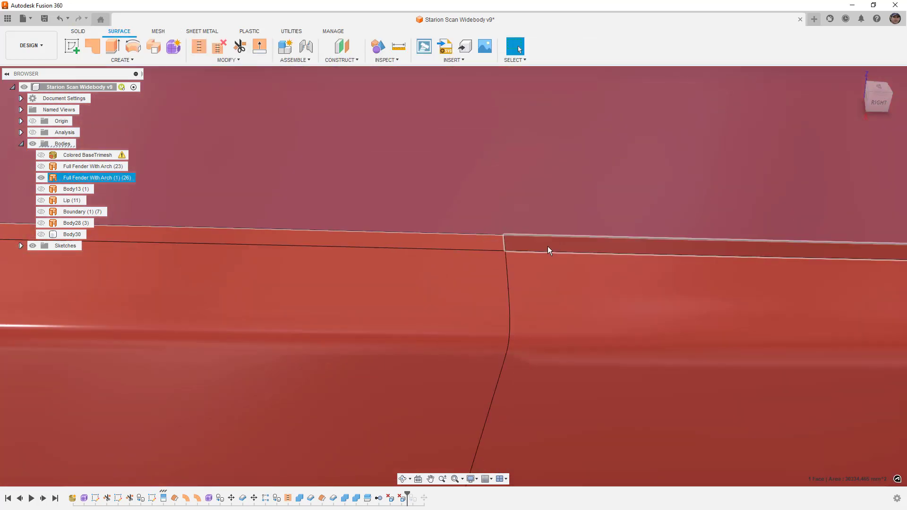
ctrl+click(548, 246)
ctrl+click(489, 244)
scroll(514, 259, down, 5)
key(Delete)
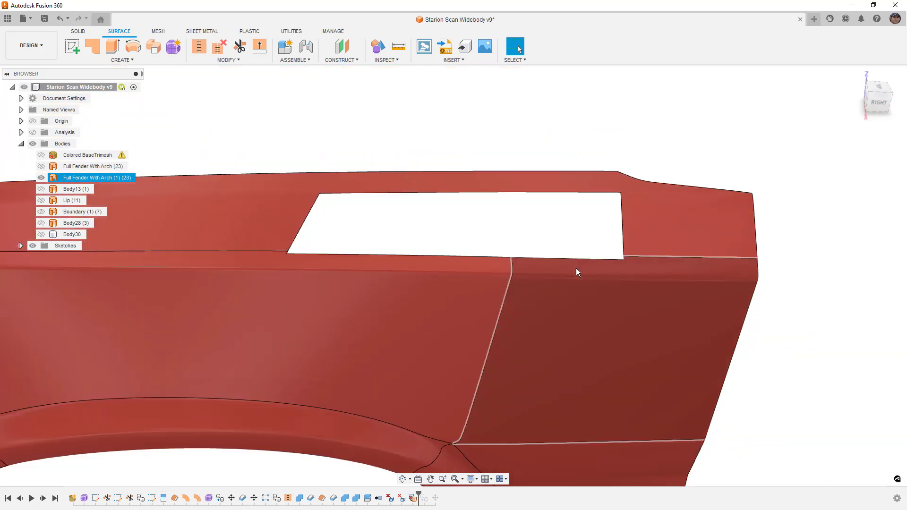
scroll(718, 252, down, 3)
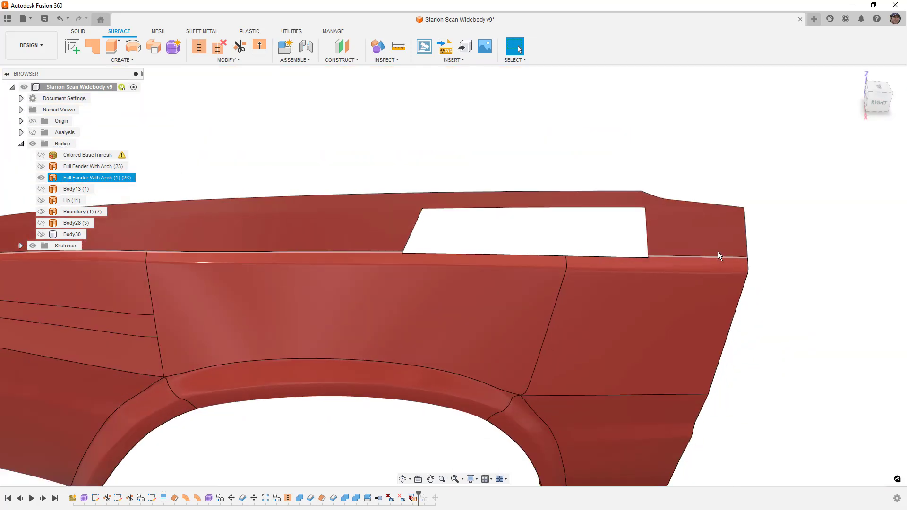
click(41, 235)
shift+middle_drag(451, 139, 419, 149)
Show the Colored BaseTrimesh scan and orbit around the vent to compare it with the scan
click(41, 155)
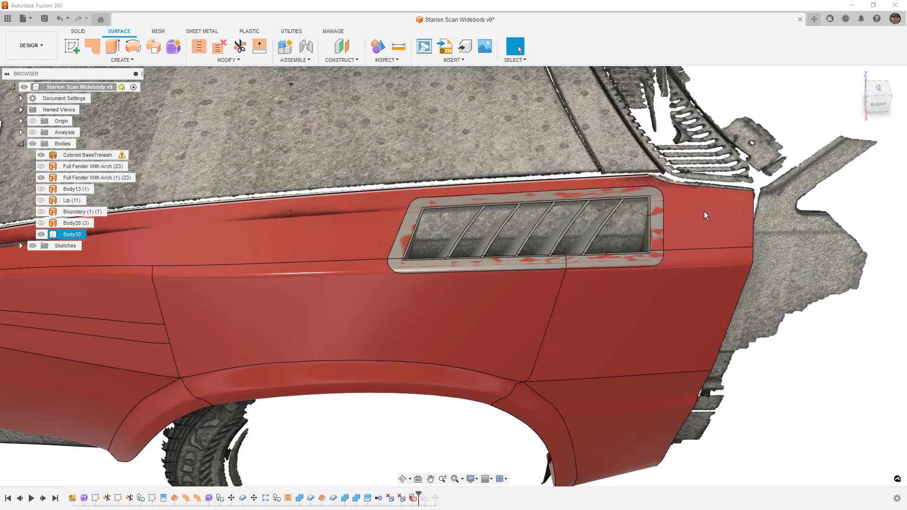
shift+middle_drag(680, 229, 617, 225)
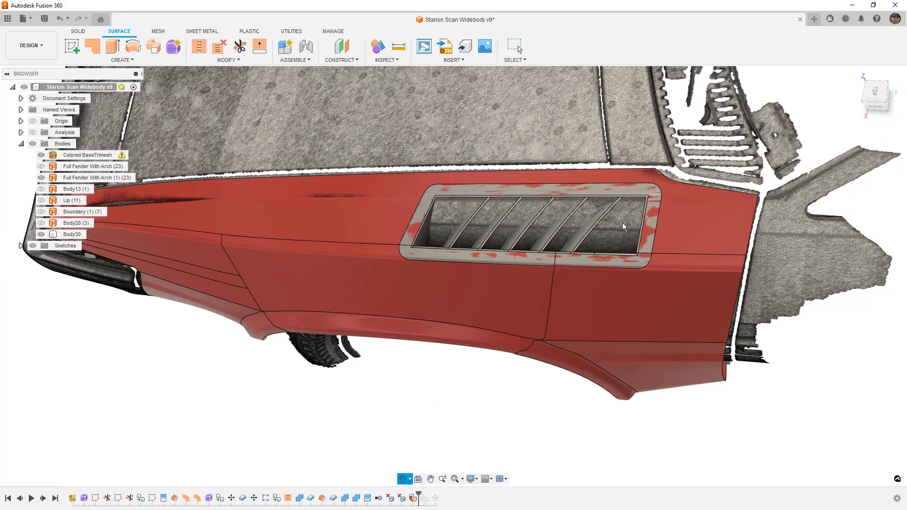
click(614, 212)
scroll(614, 211, up, 5)
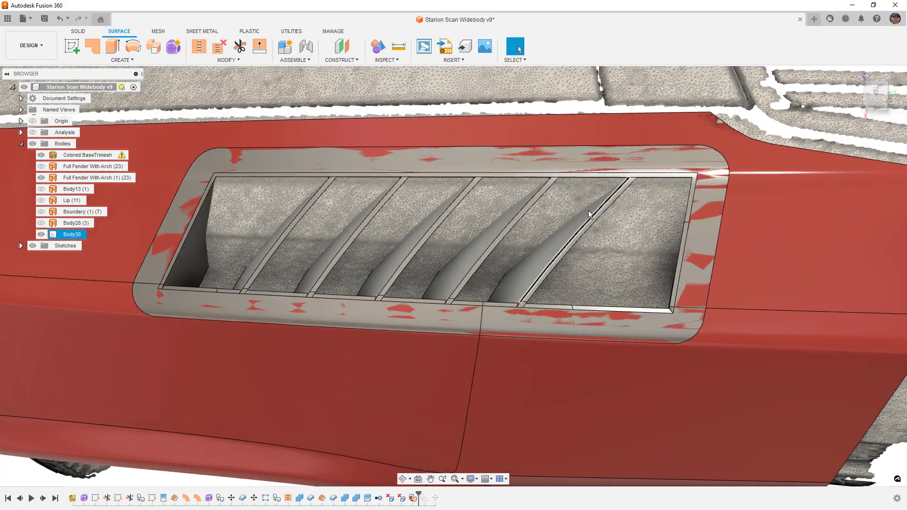
shift+middle_drag(559, 231, 613, 232)
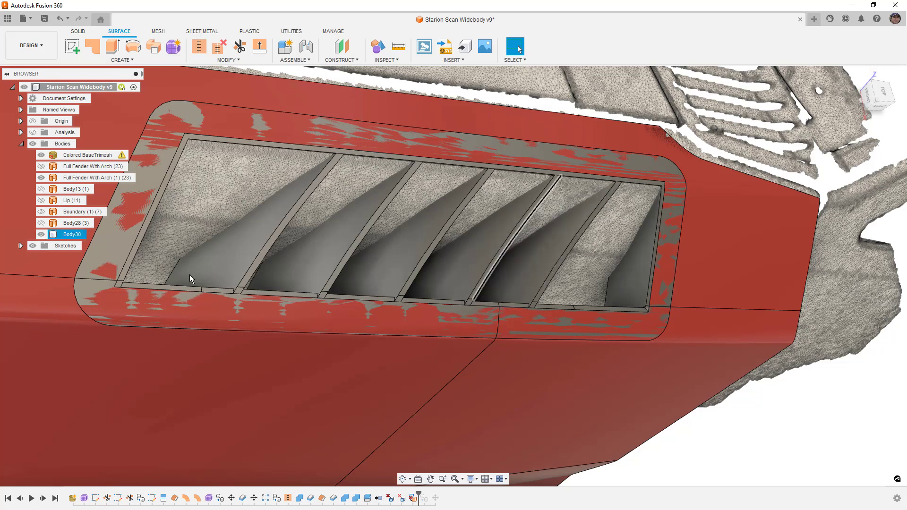
scroll(546, 229, down, 3)
shift+middle_drag(546, 228, 885, 104)
key(Escape)
click(878, 109)
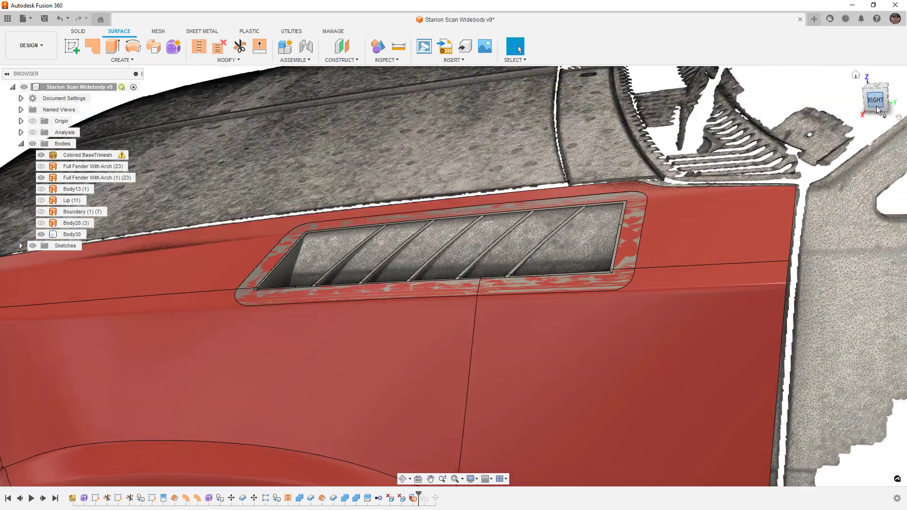
scroll(637, 270, down, 10)
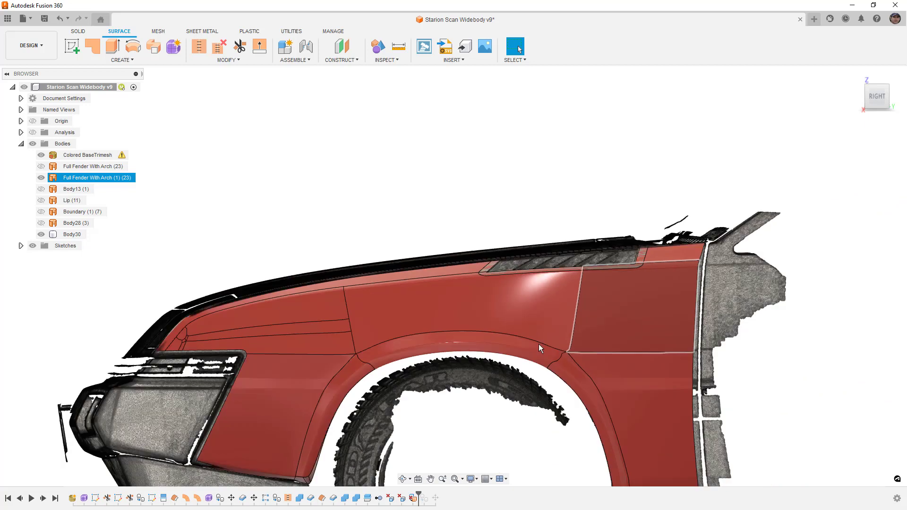
shift+middle_drag(538, 344, 604, 262)
scroll(599, 260, up, 8)
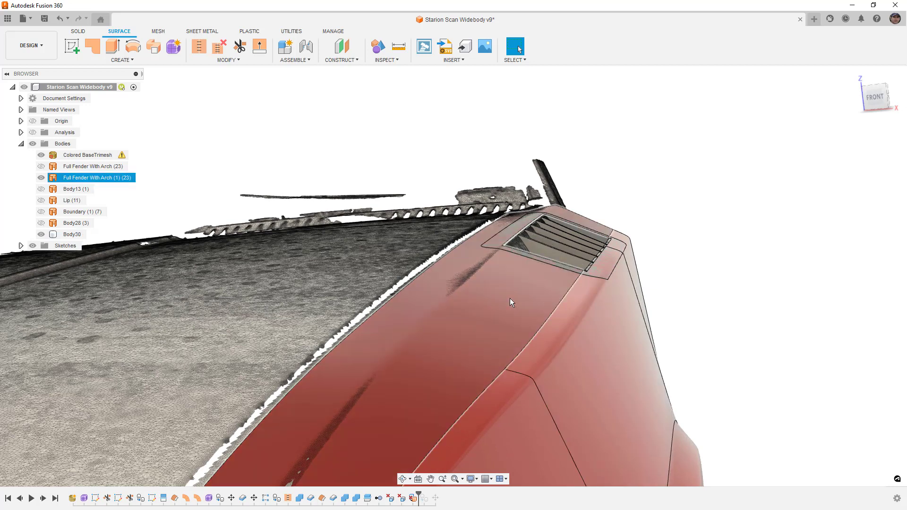
Check the vent's fit from the front, top and right views, panning and orbiting around it
click(876, 98)
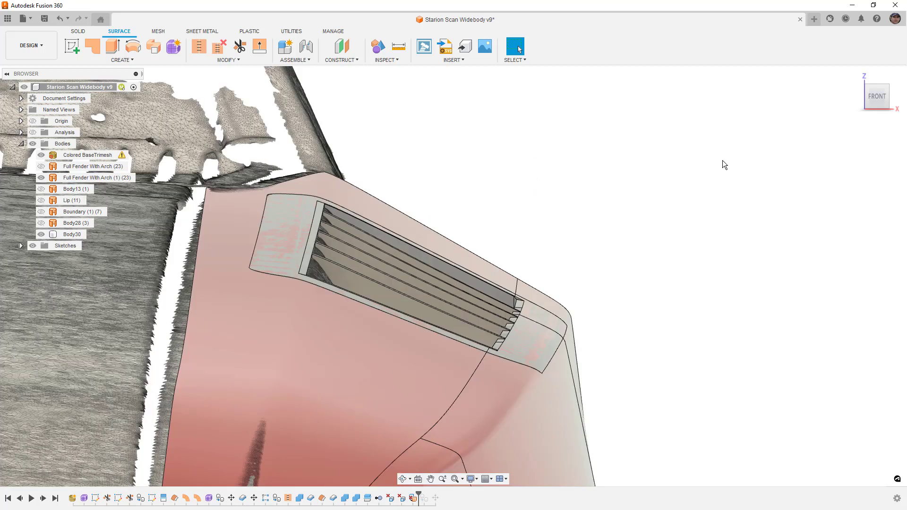
click(878, 82)
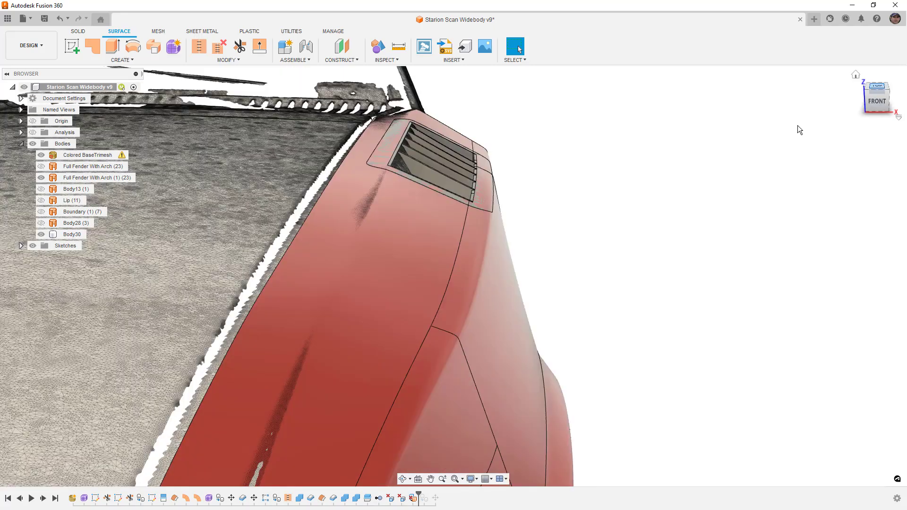
scroll(657, 192, down, 6)
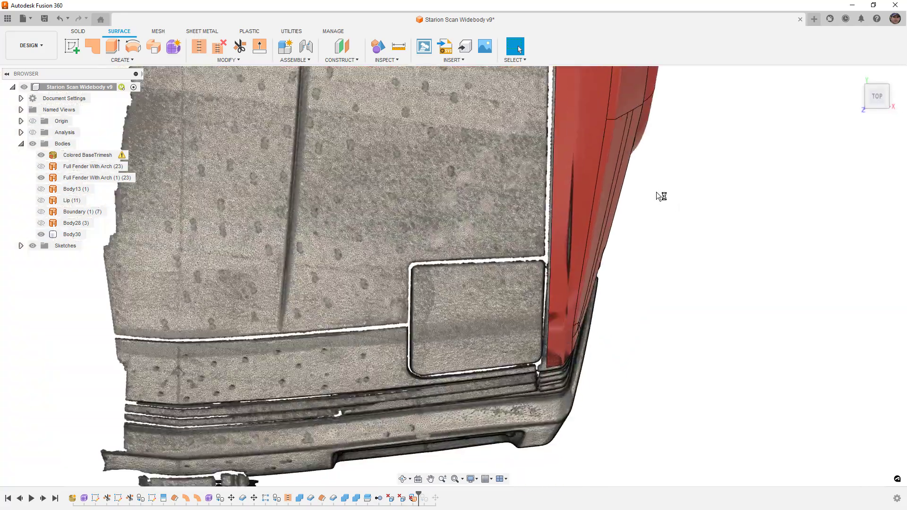
click(550, 204)
scroll(550, 204, up, 5)
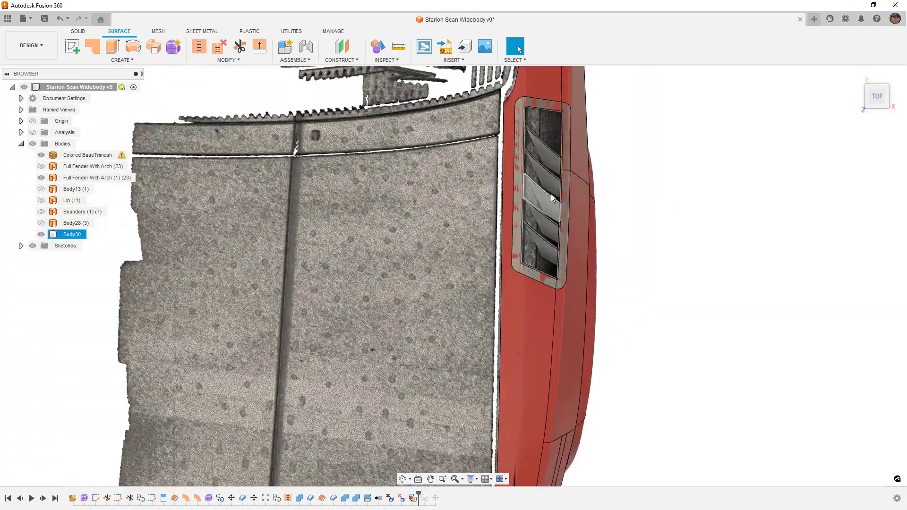
middle_drag(540, 117, 509, 140)
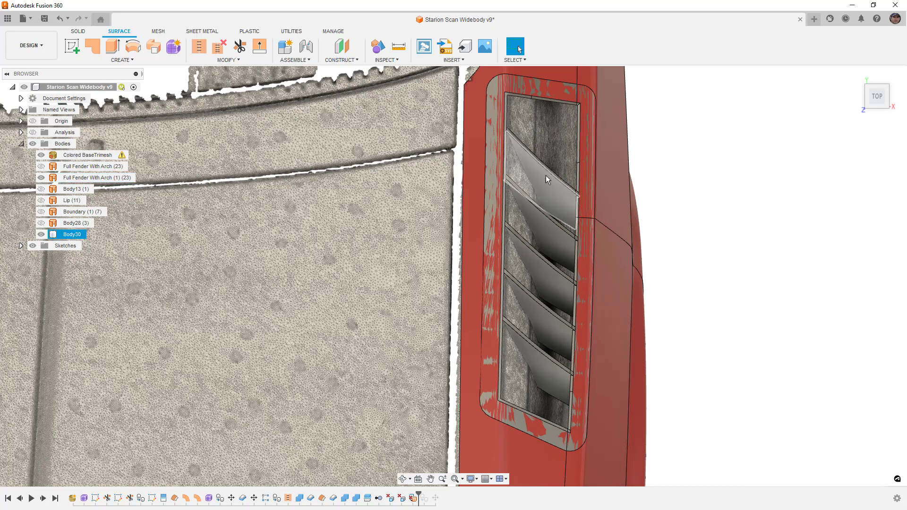
shift+middle_drag(569, 254, 839, 84)
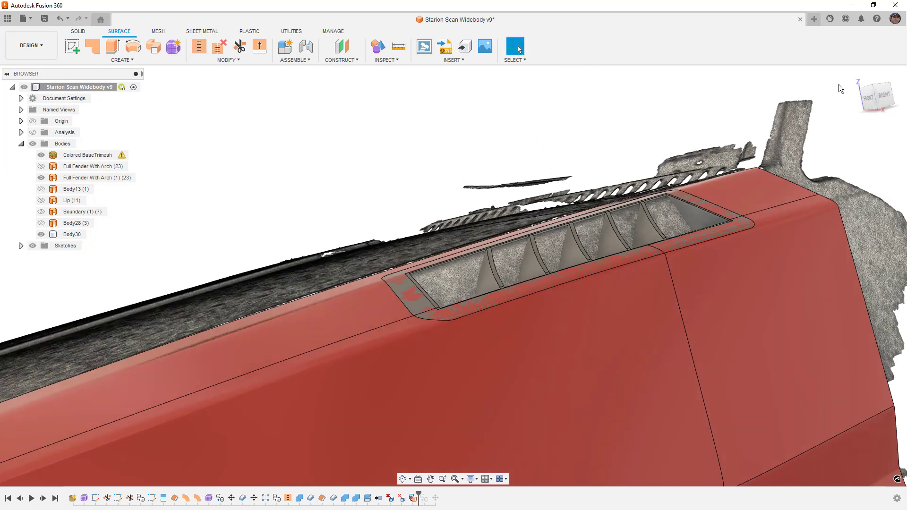
click(880, 97)
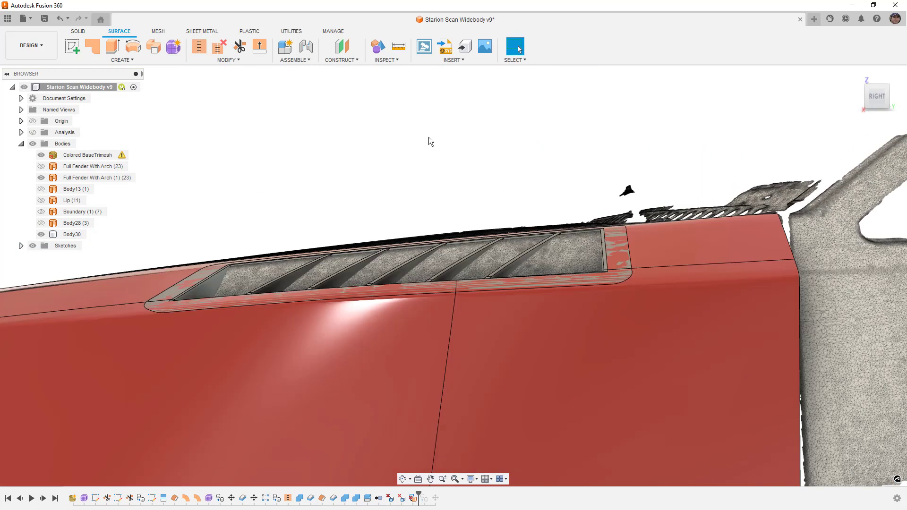
Hide Body30 and the cut fender, and show the uncut Full Fender With Arch (23)
click(41, 234)
click(41, 178)
click(41, 166)
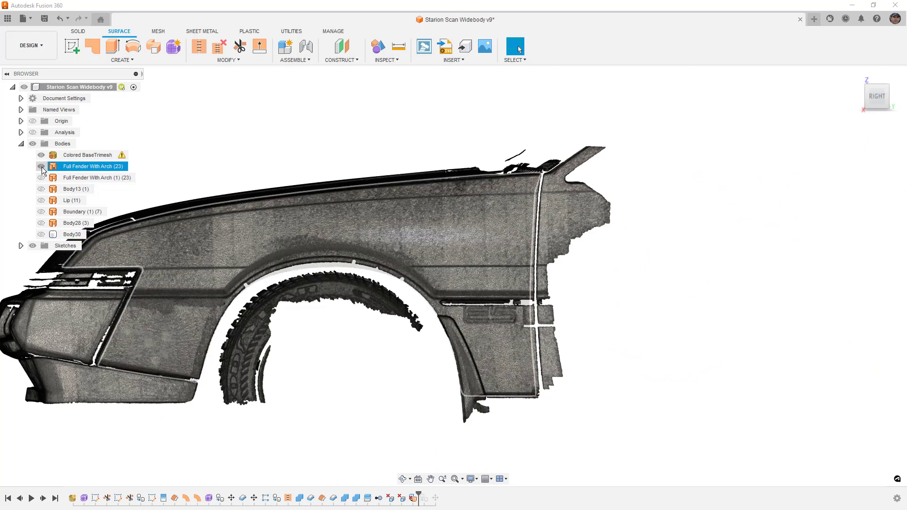
shift+middle_drag(282, 132, 329, 122)
Save the design as a new version
key(ctrl+s)
key(Return)
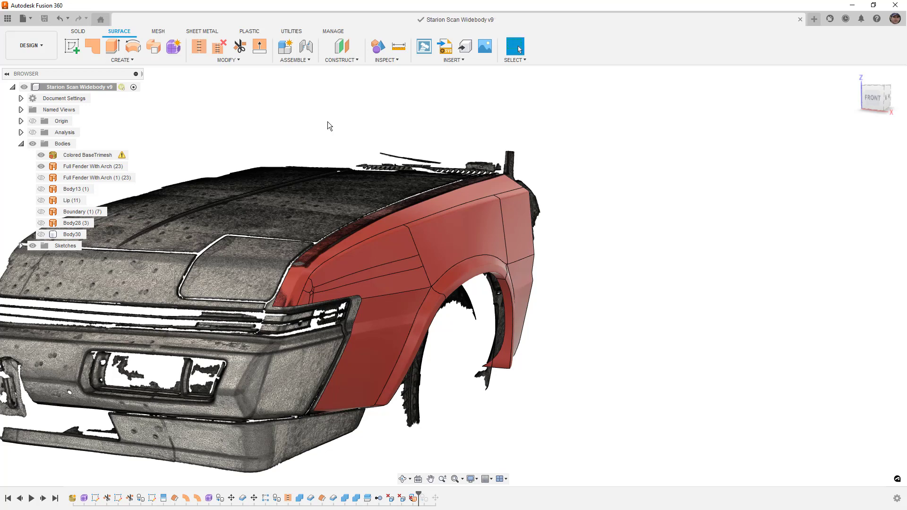
click(122, 60)
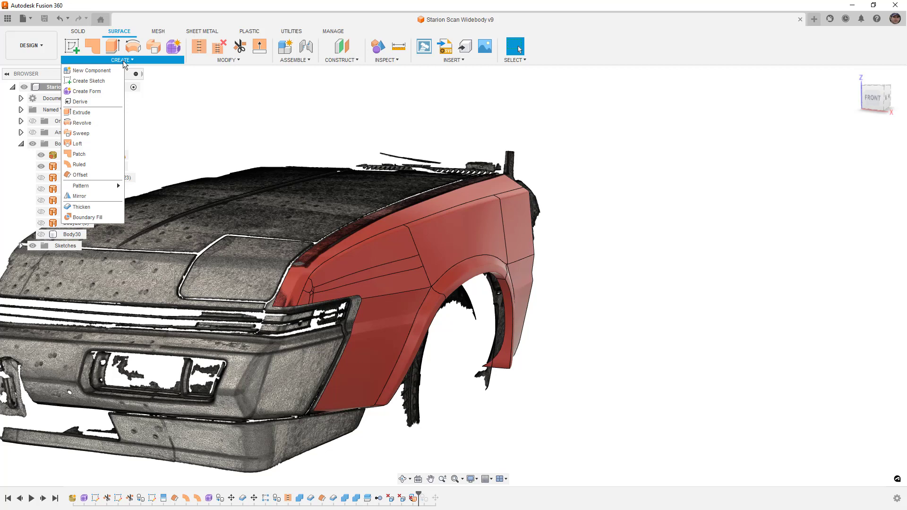
Thicken the Full Fender With Arch (23) face by -2 mm into a new body
click(82, 207)
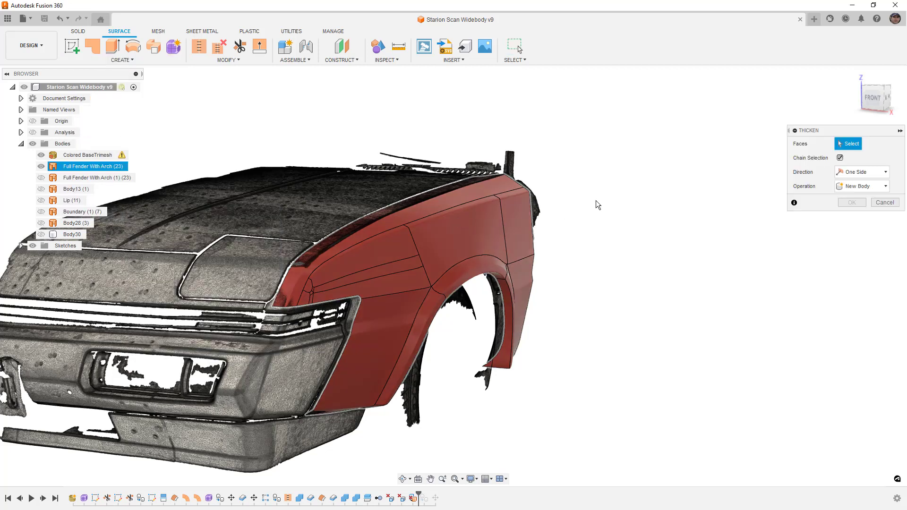
click(343, 254)
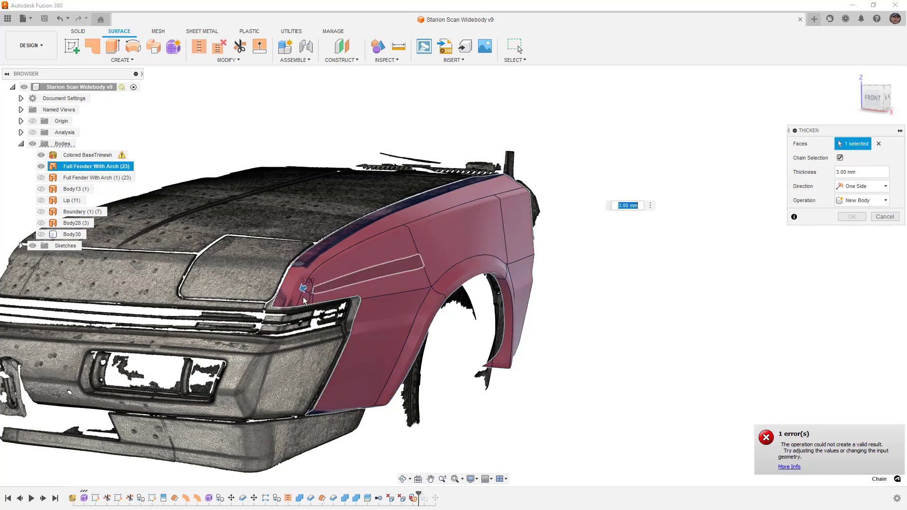
click(880, 173)
text(-2)
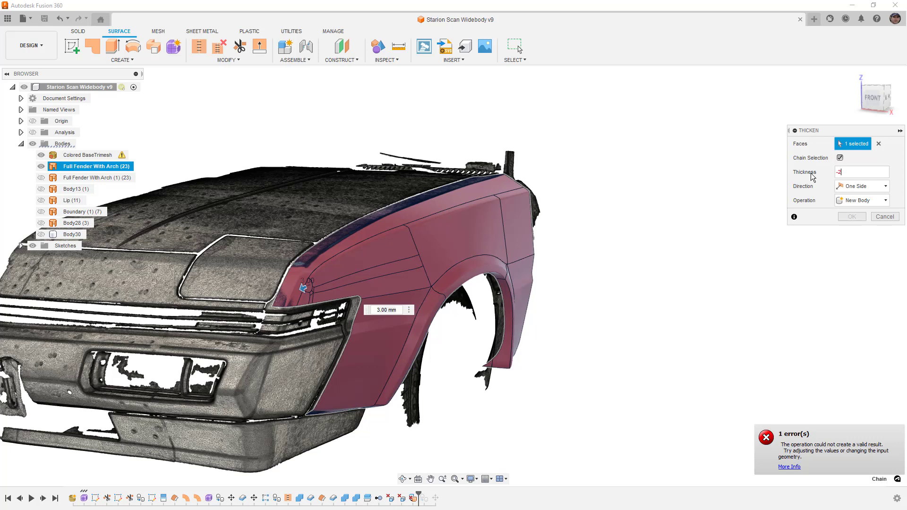
mouse_move(658, 223)
shift+middle_down()
mouse_move(674, 214)
mouse_move(662, 216)
shift+middle_up()
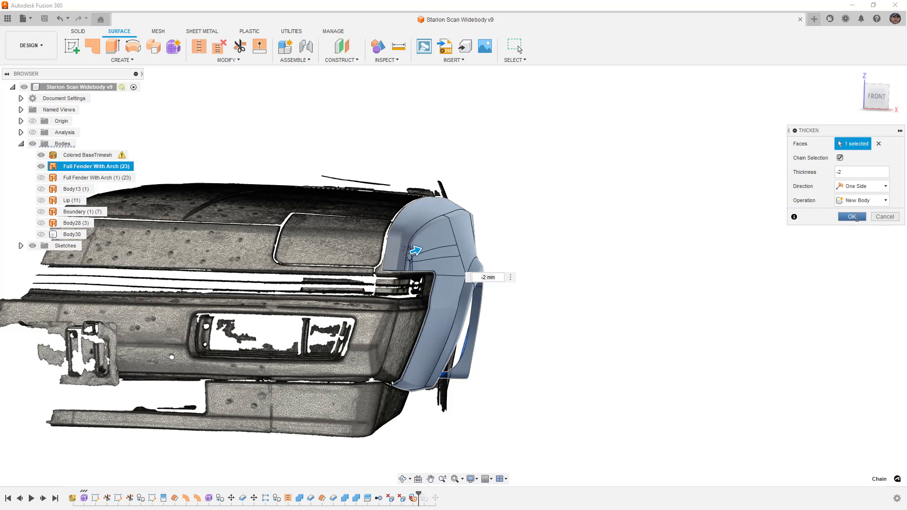
click(853, 217)
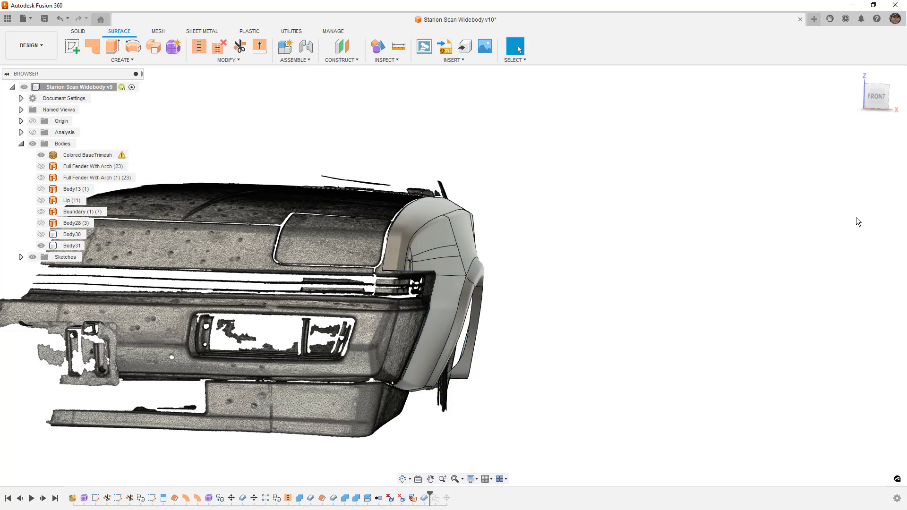
Inspect the new thickened Body31 by selecting it and orbiting around the fender
click(874, 95)
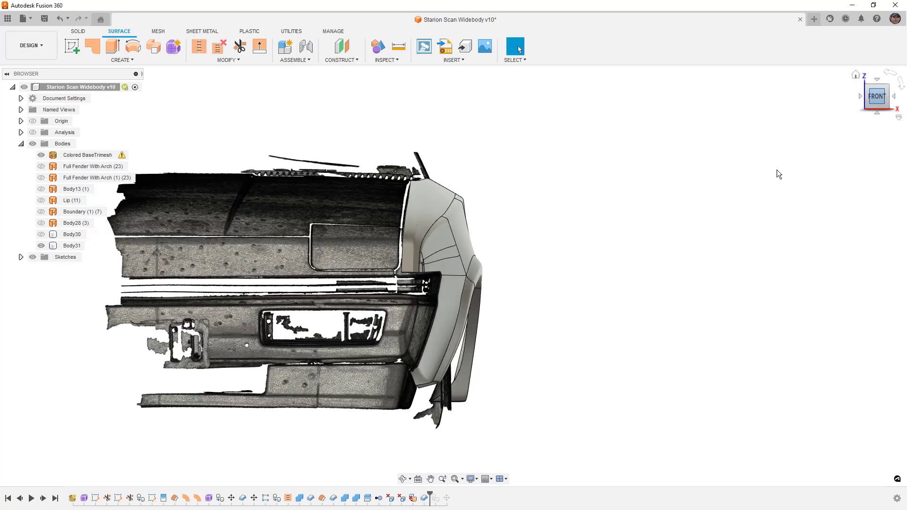
click(410, 228)
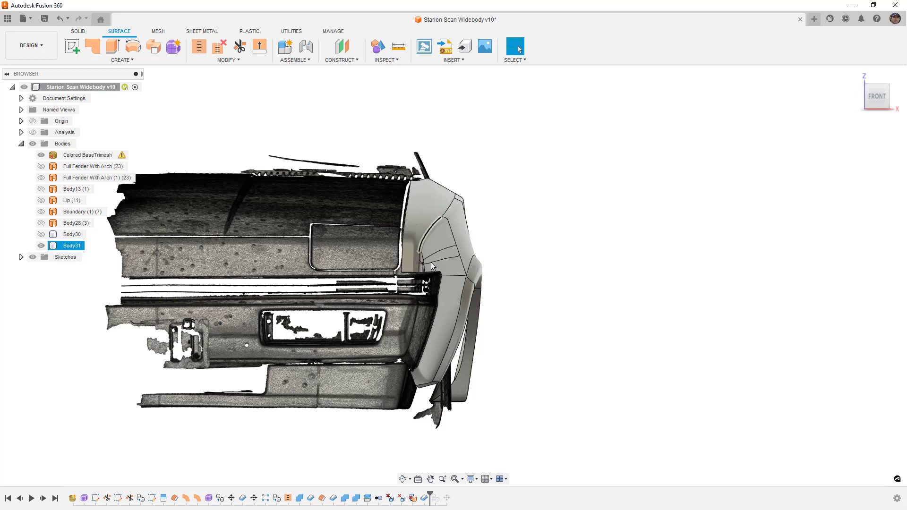
click(484, 233)
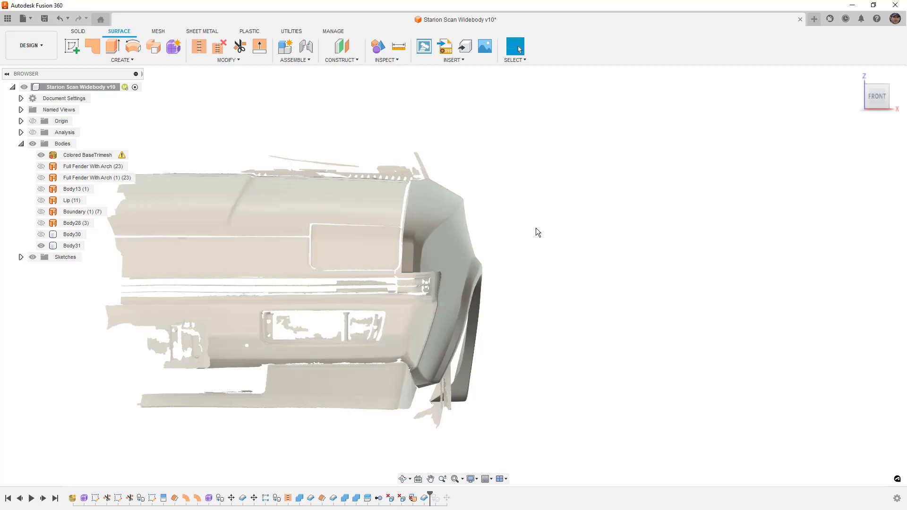
click(61, 246)
click(651, 362)
shift+middle_drag(648, 324, 559, 326)
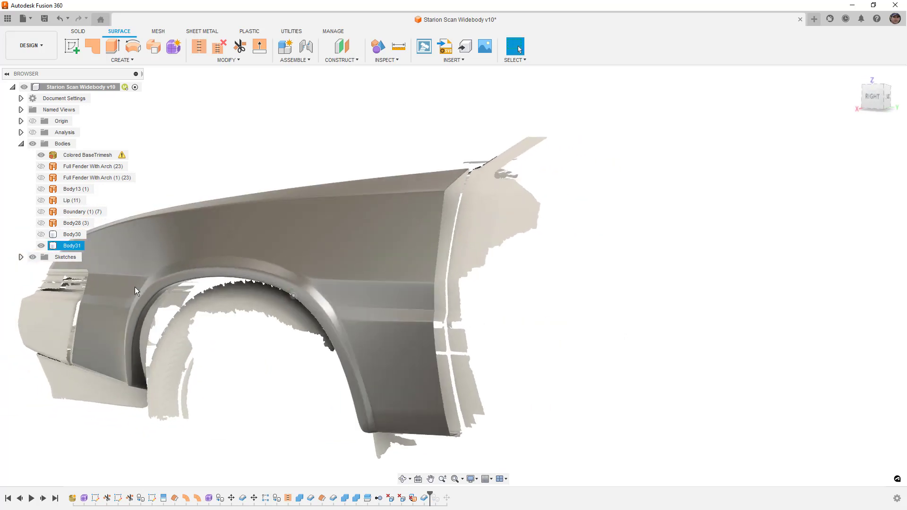
shift+middle_drag(392, 327, 433, 180)
scroll(380, 370, up, 6)
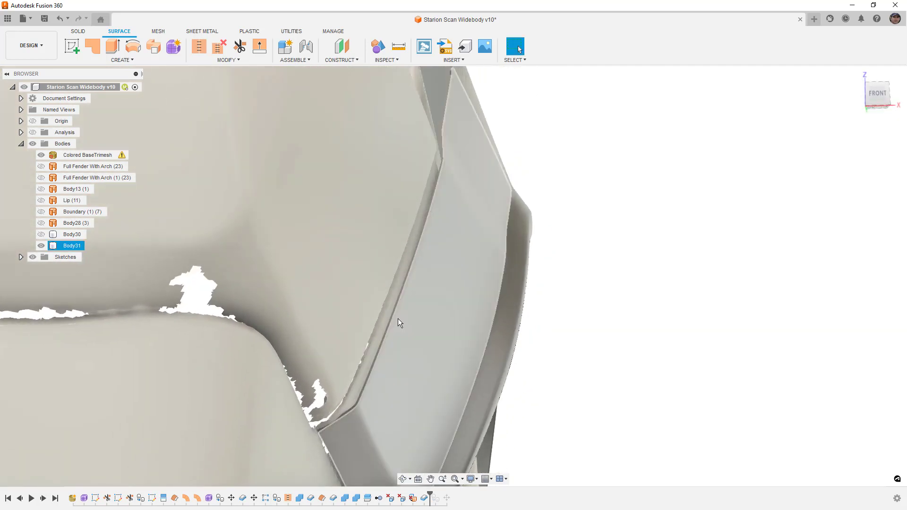
Frame the fender squarely, then apply the white In This Design appearance to Body31
mouse_move(434, 218)
shift+middle_down()
mouse_move(428, 236)
mouse_move(431, 230)
shift+middle_up()
scroll(430, 229, down, 5)
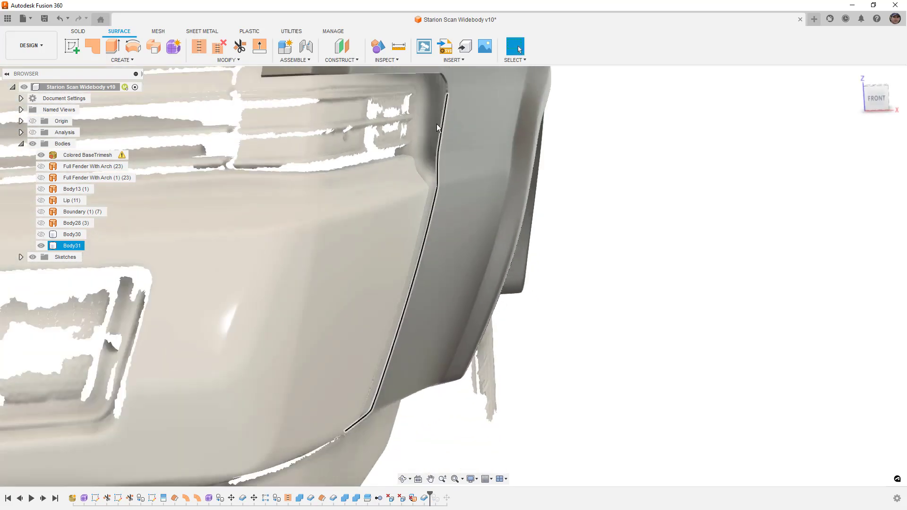
shift+middle_drag(433, 188, 426, 140)
shift+middle_drag(439, 173, 398, 166)
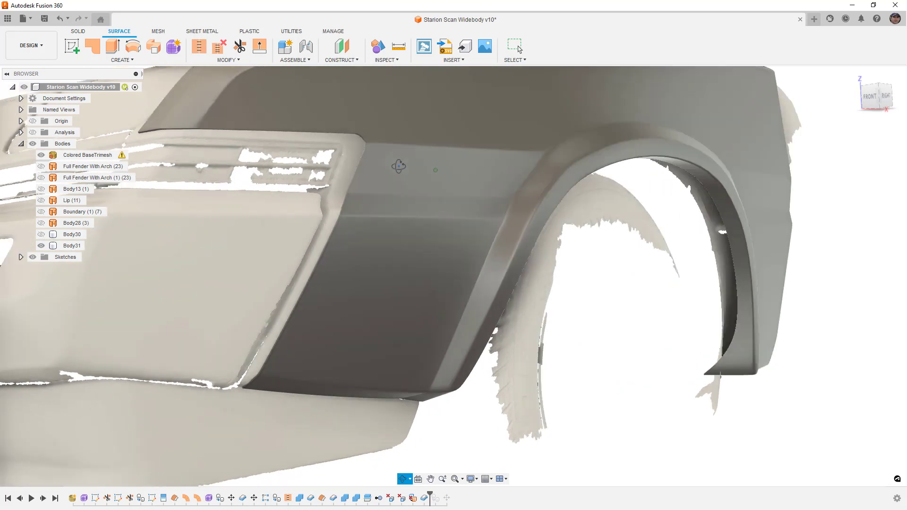
scroll(349, 213, down, 5)
shift+middle_drag(323, 217, 230, 167)
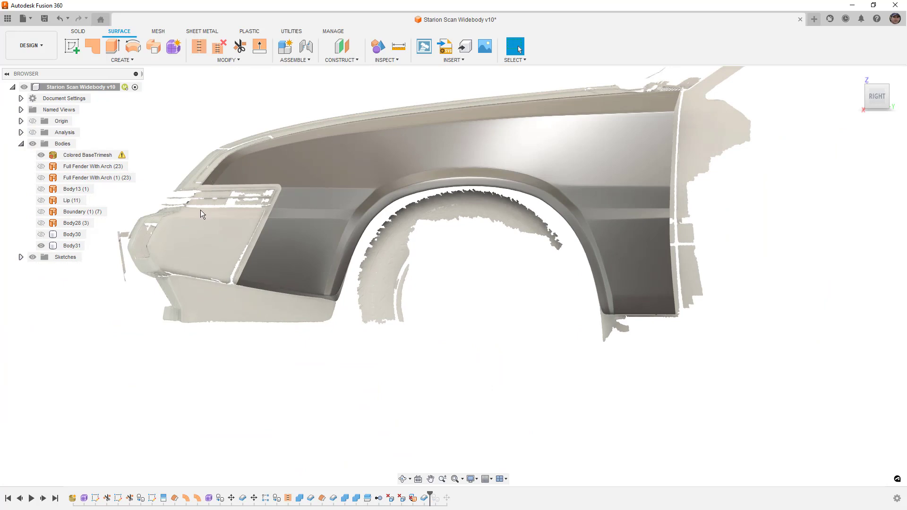
shift+middle_drag(202, 200, 293, 213)
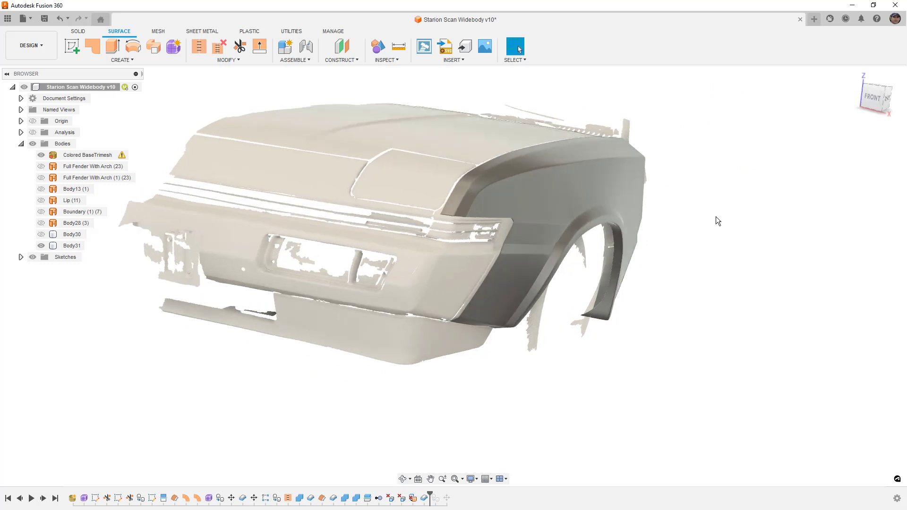
key(a)
drag(873, 213, 643, 186)
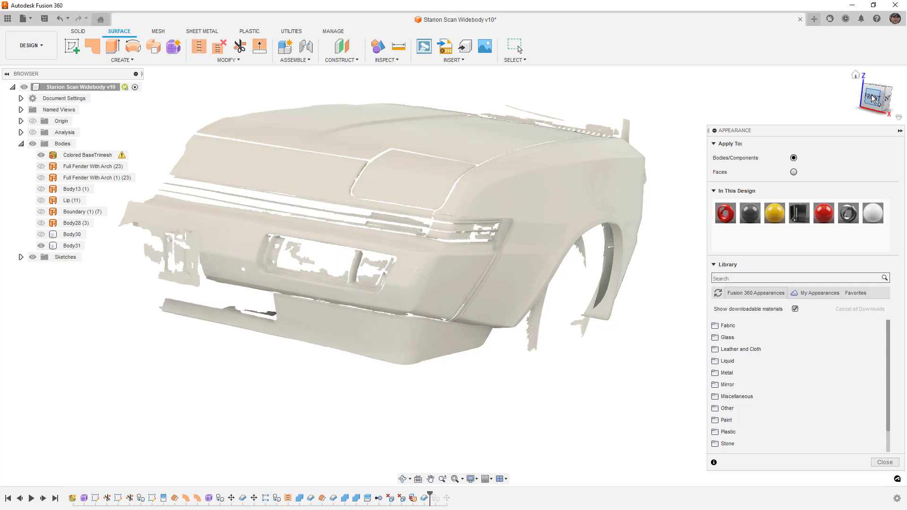
Face the car's front, close the Appearance panel, and switch to the Render workspace
click(873, 98)
click(885, 462)
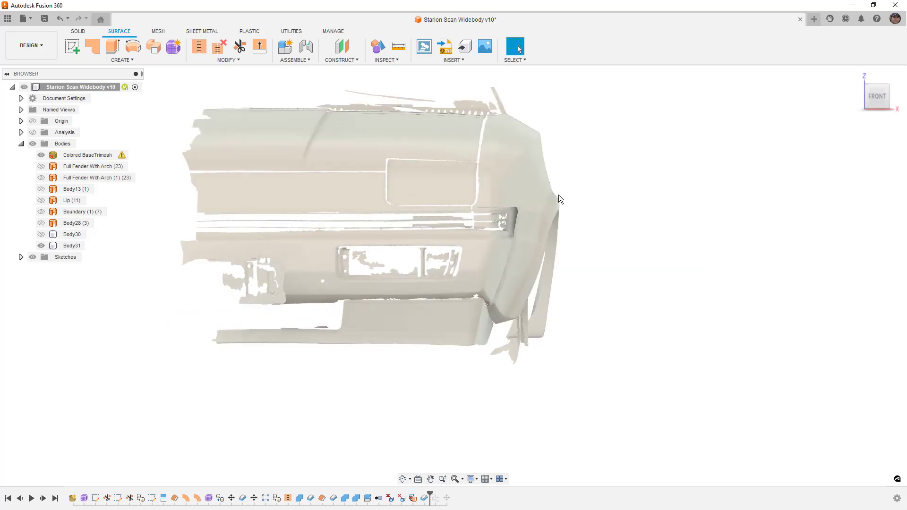
click(44, 45)
click(33, 100)
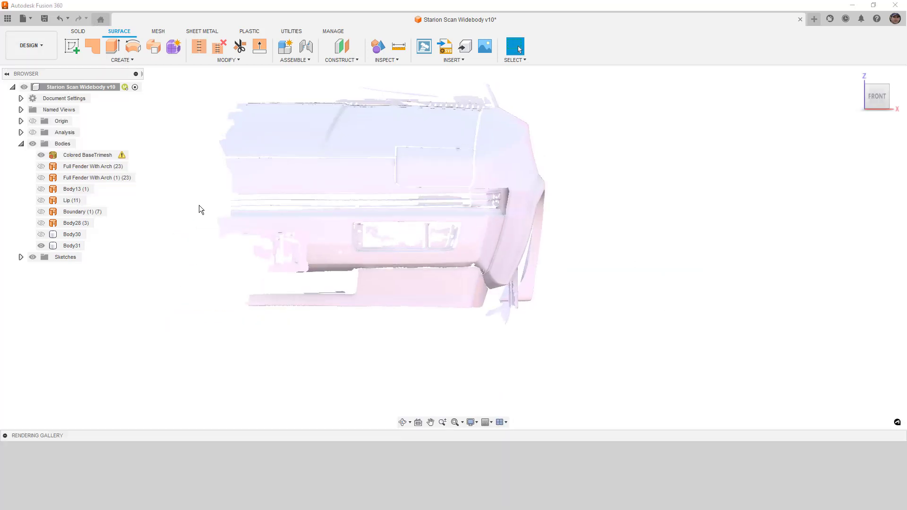
shift+middle_drag(597, 240, 560, 237)
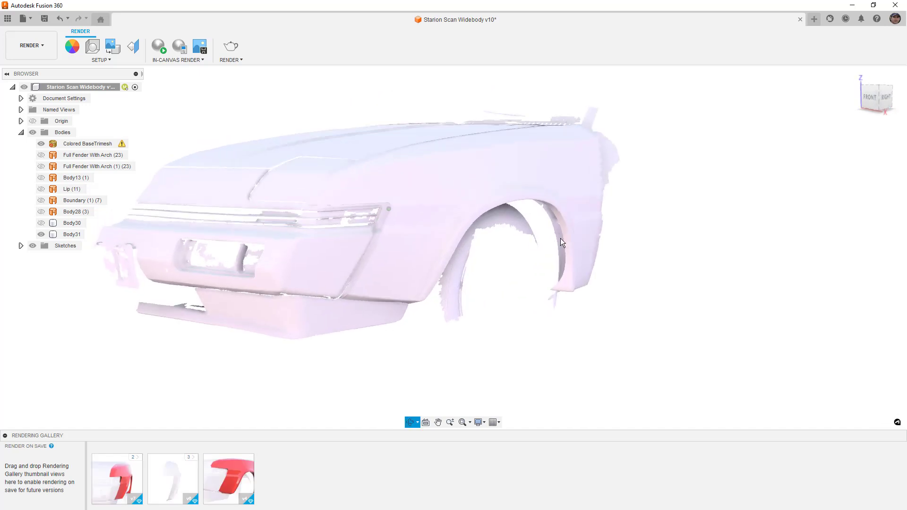
Set the scene environment to Dry lake bed from the Environment Library
click(96, 52)
click(847, 143)
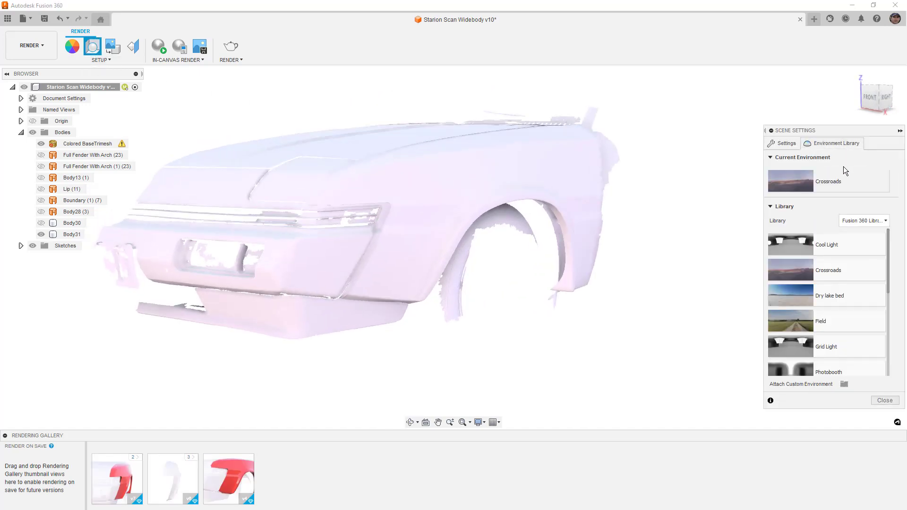
drag(804, 294, 677, 303)
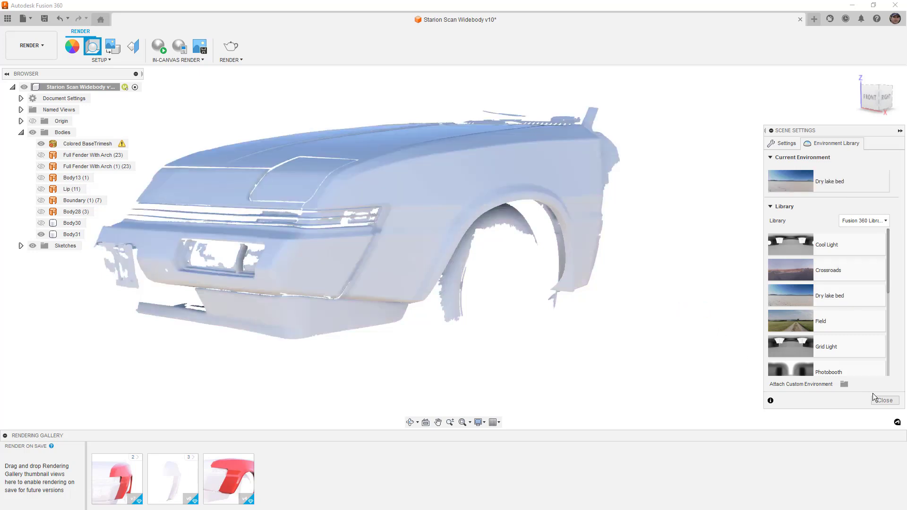
click(883, 400)
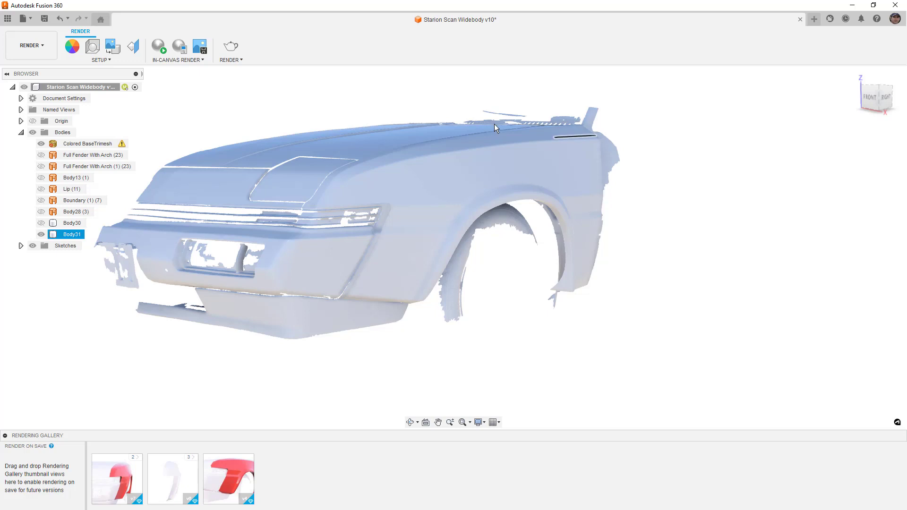
Locate Body31 on the model by selecting it and orbiting the car
click(332, 169)
click(681, 150)
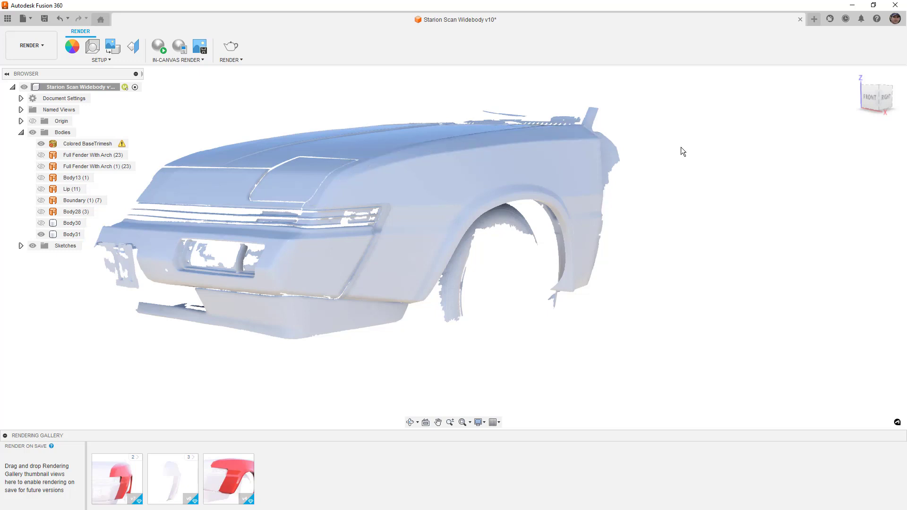
shift+middle_drag(708, 142, 717, 140)
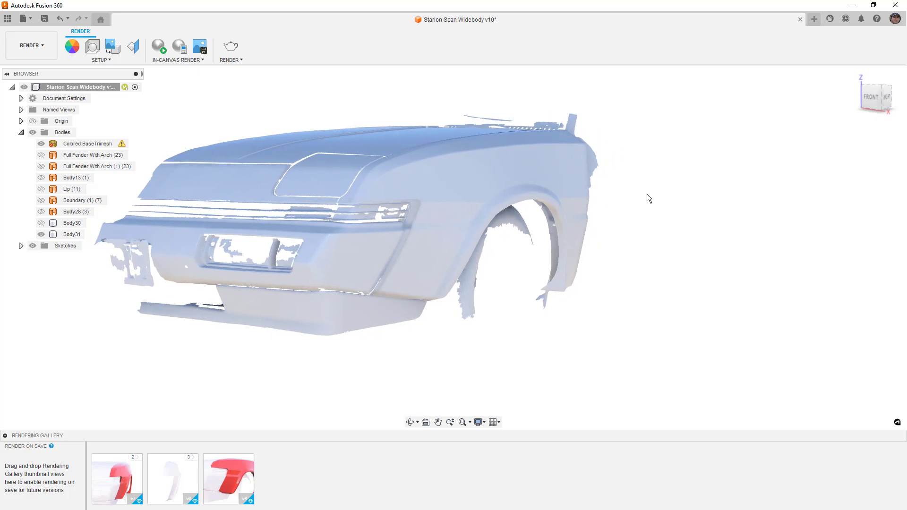
click(581, 186)
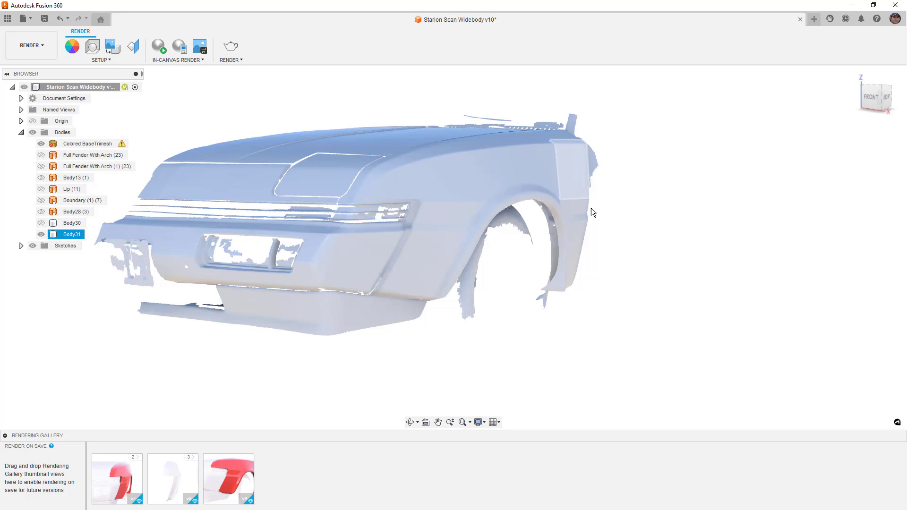
click(651, 217)
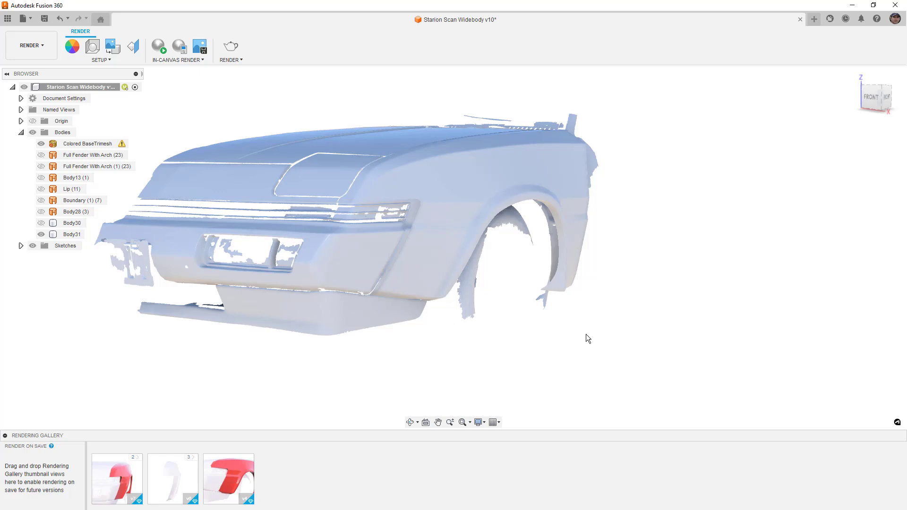
Set the scene background to Environment with a flattened Ground Plane
click(93, 46)
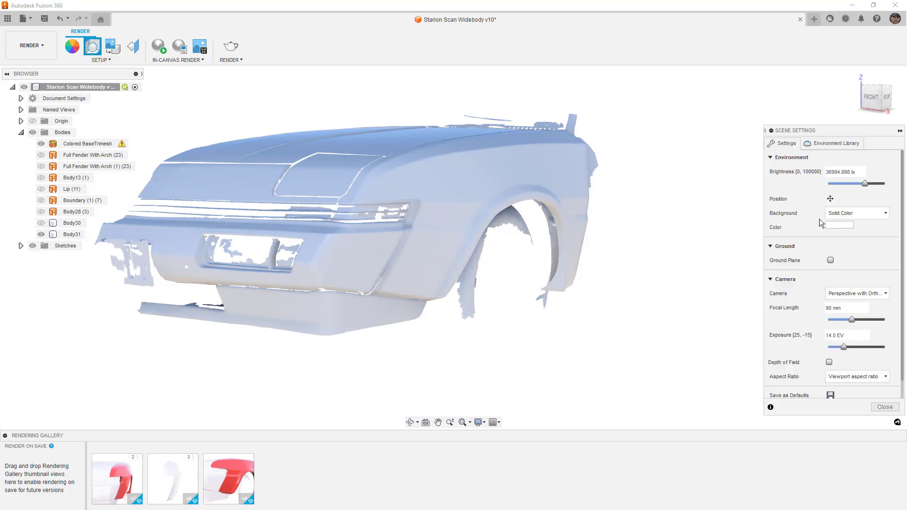
click(849, 213)
click(848, 227)
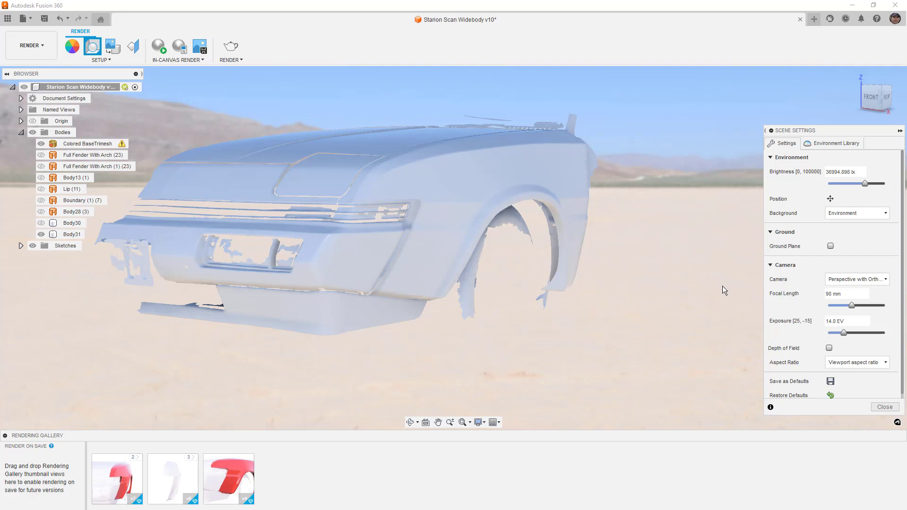
click(832, 246)
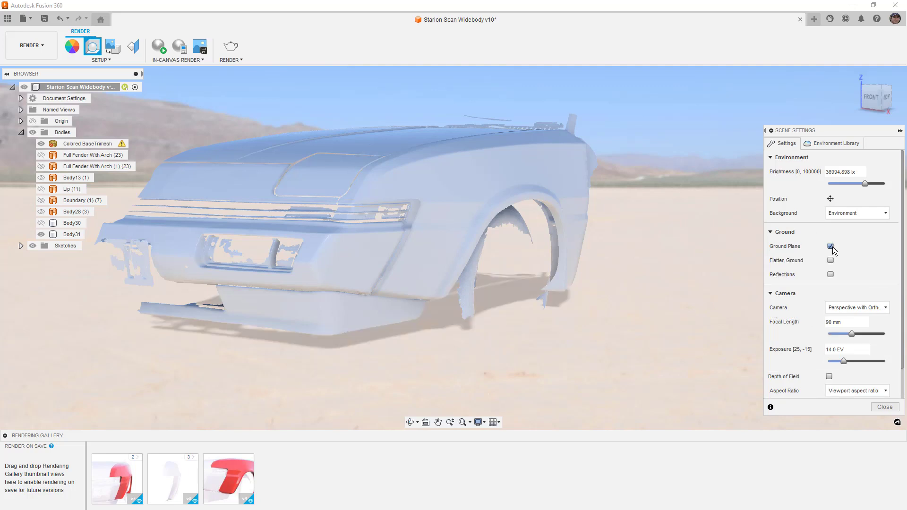
click(831, 260)
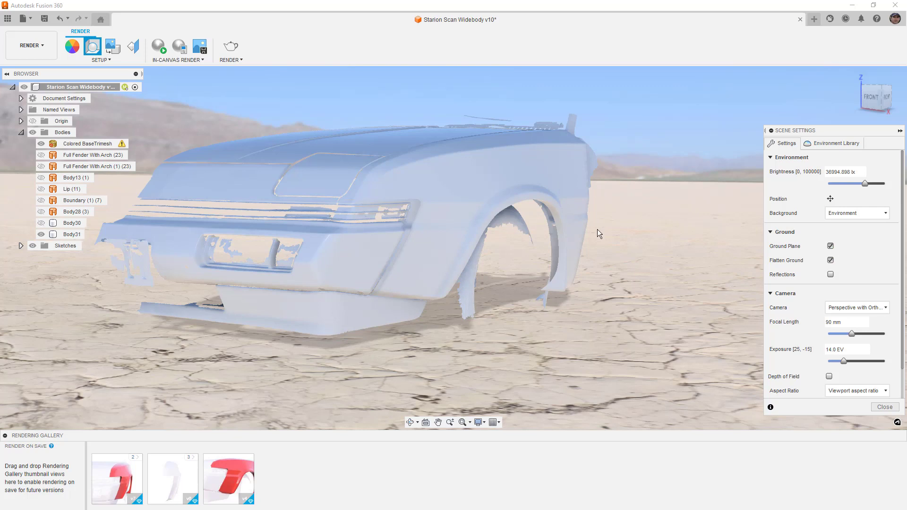
Review the scene from front angles, then hide Body31 and show Body30
shift+middle_drag(643, 288, 571, 181)
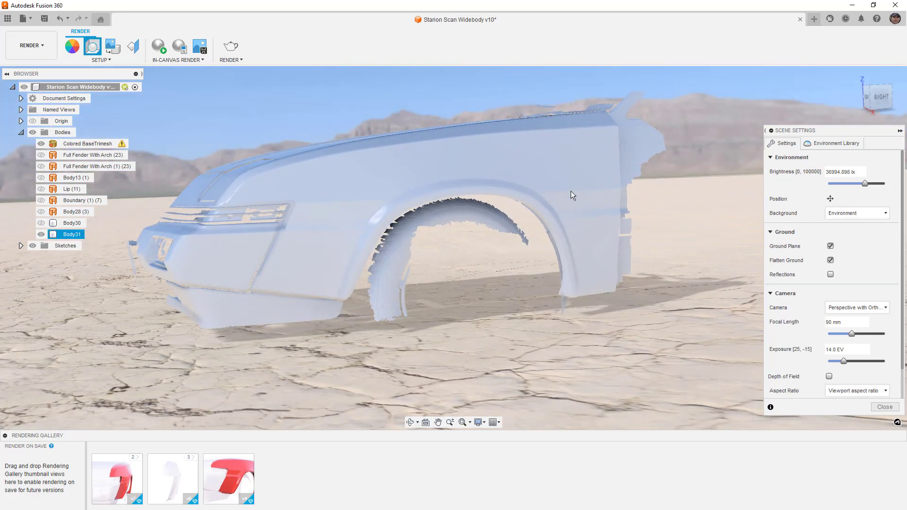
shift+middle_drag(341, 233, 406, 233)
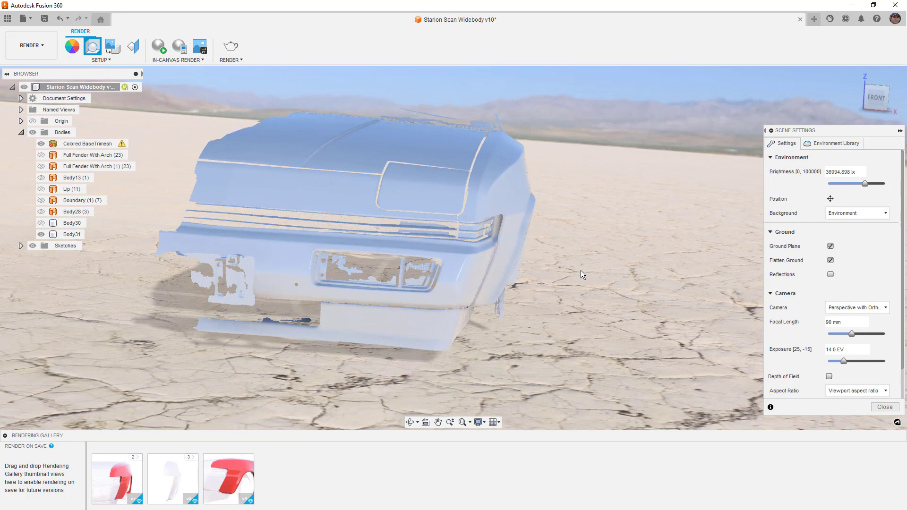
click(885, 406)
click(41, 234)
click(41, 223)
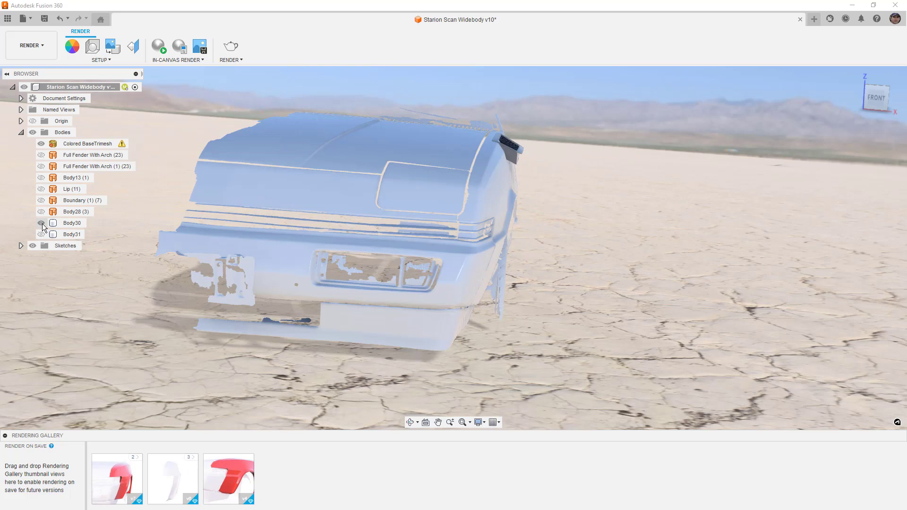
Show Full Fender With Arch (1) (23) and orbit to inspect the red fender and vent
click(41, 166)
shift+middle_drag(571, 228, 560, 213)
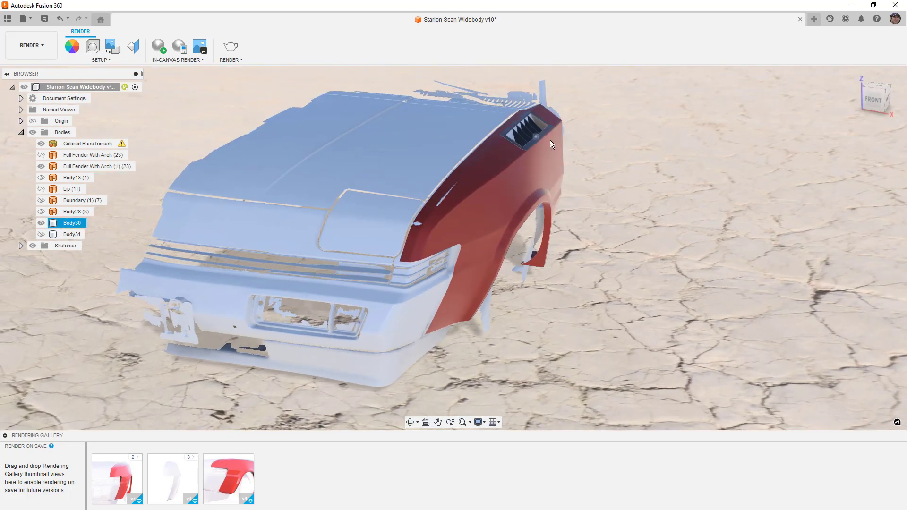
shift+middle_drag(633, 199, 588, 214)
click(588, 213)
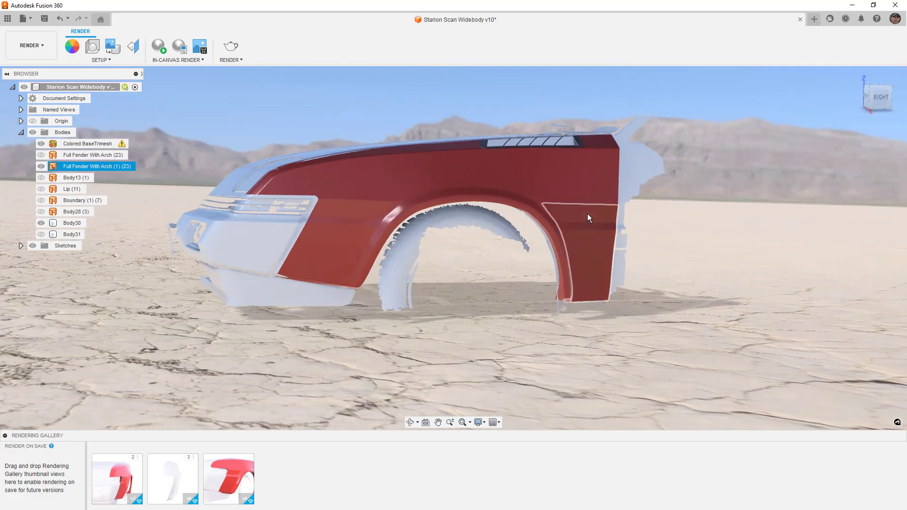
click(742, 221)
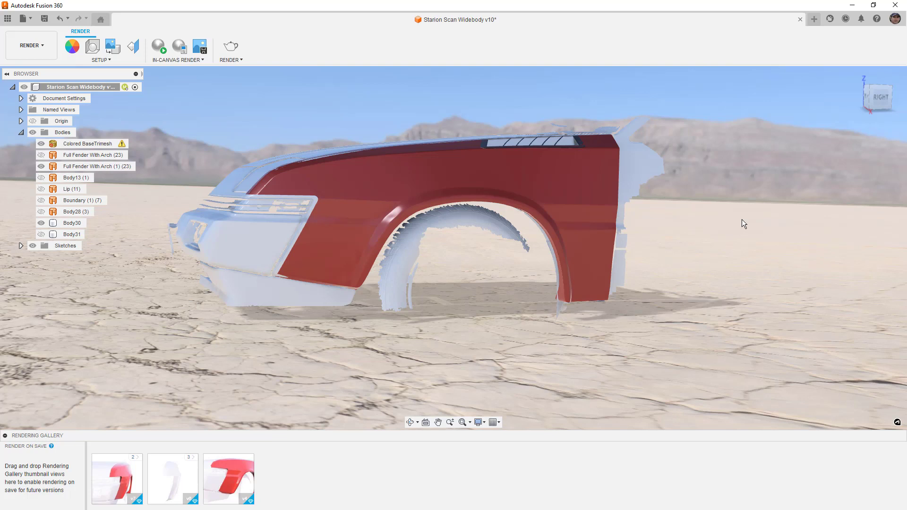
shift+middle_drag(741, 223, 712, 239)
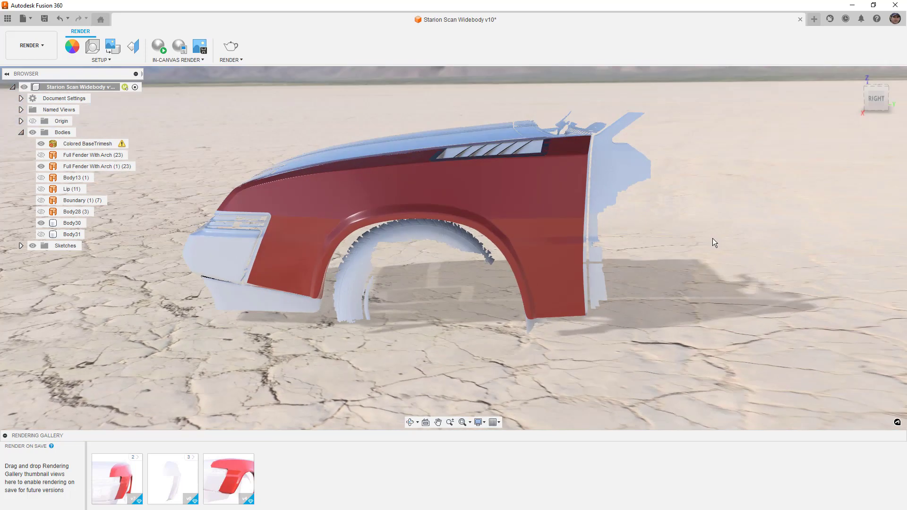